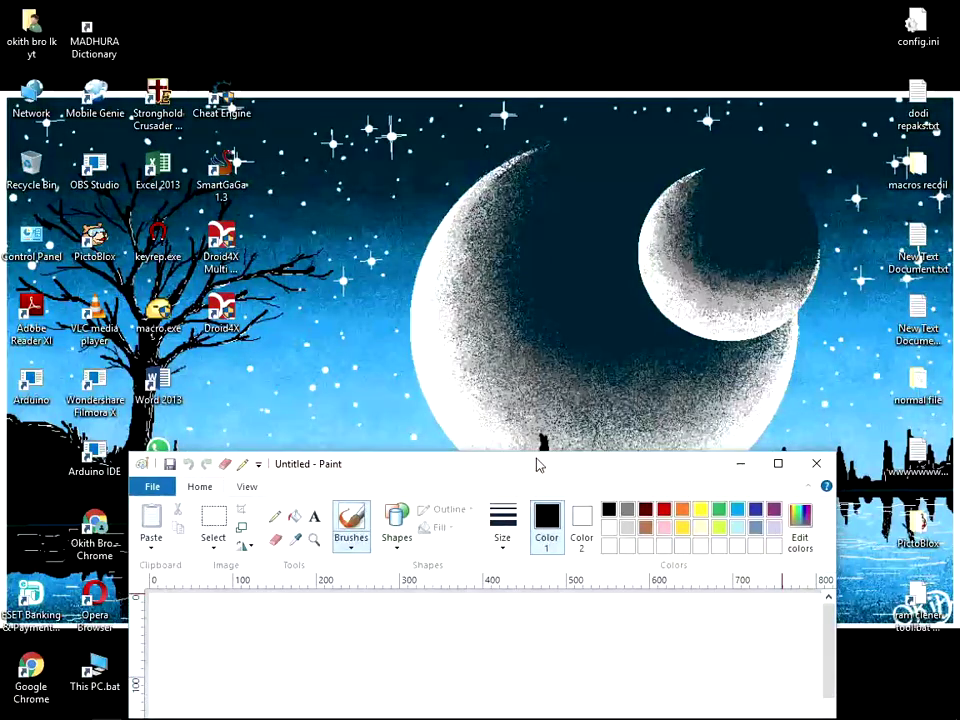
- Maximize the Paint window to work on the full canvas
left_click_drag(537, 465, 535, 476)
left_click(774, 478)
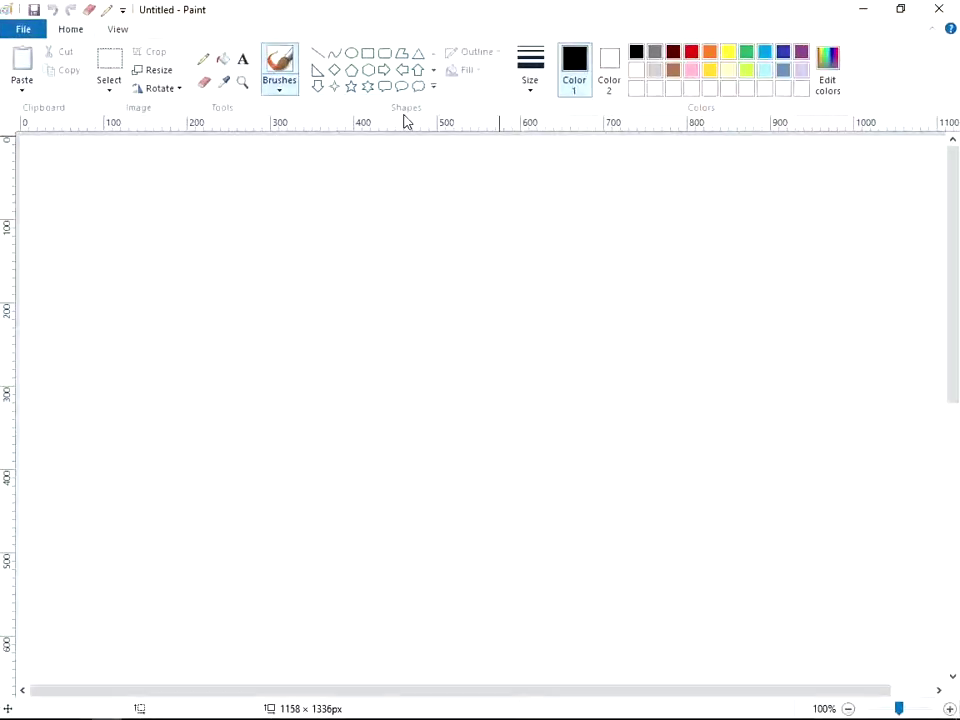
left_click(319, 52)
mouse_move(880, 286)
left_mouse_down()
mouse_move(857, 327)
mouse_move(574, 654)
left_mouse_up()
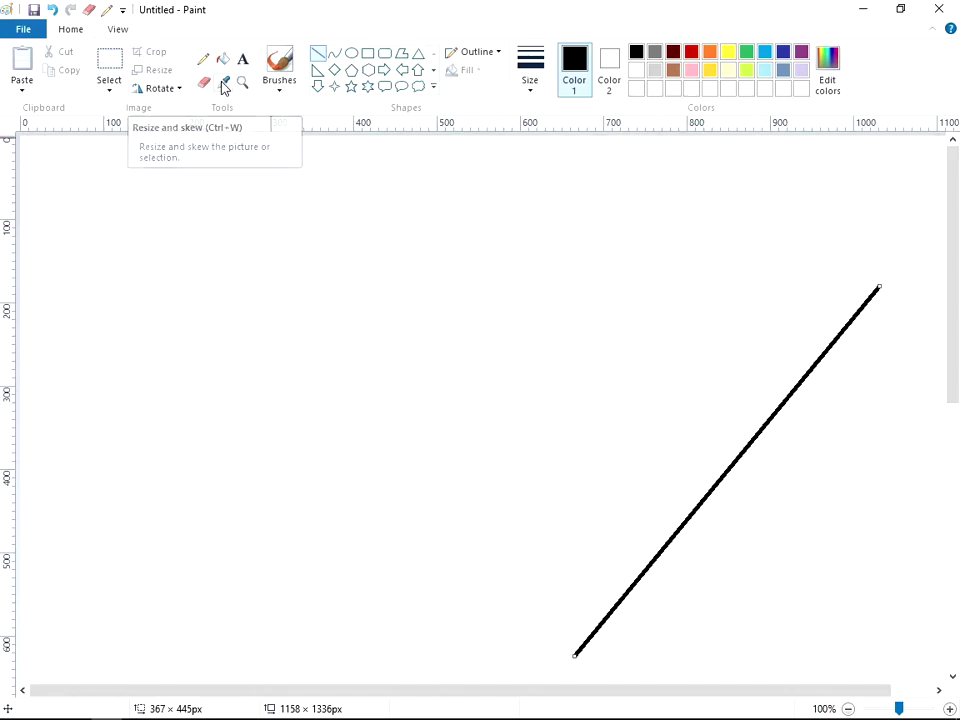
right_click(833, 340)
left_click(872, 350)
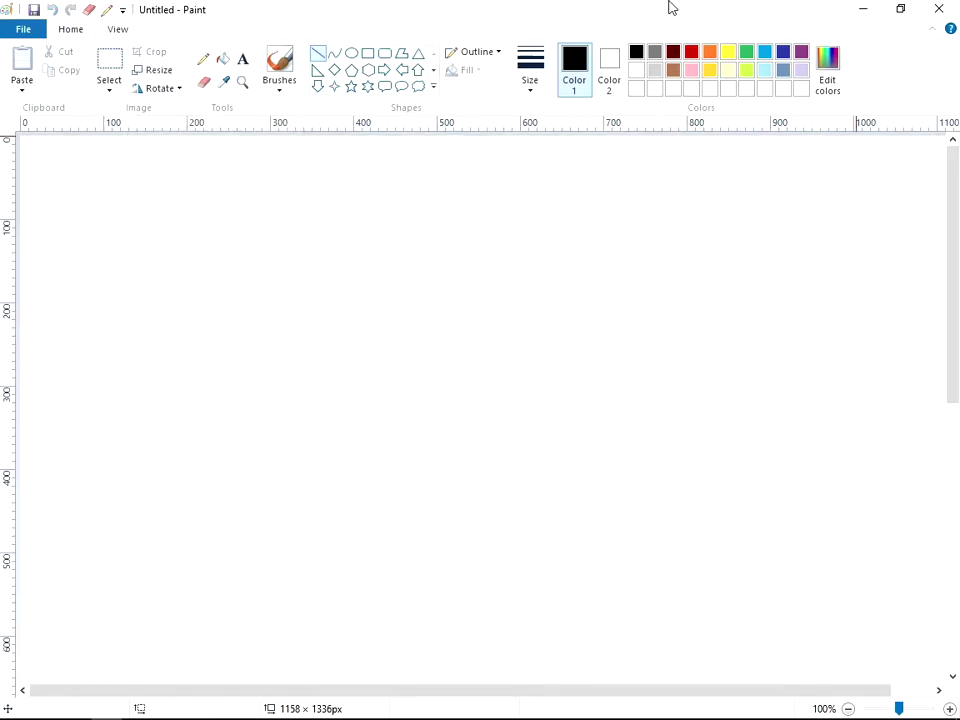
left_click_drag(671, 8, 630, 211)
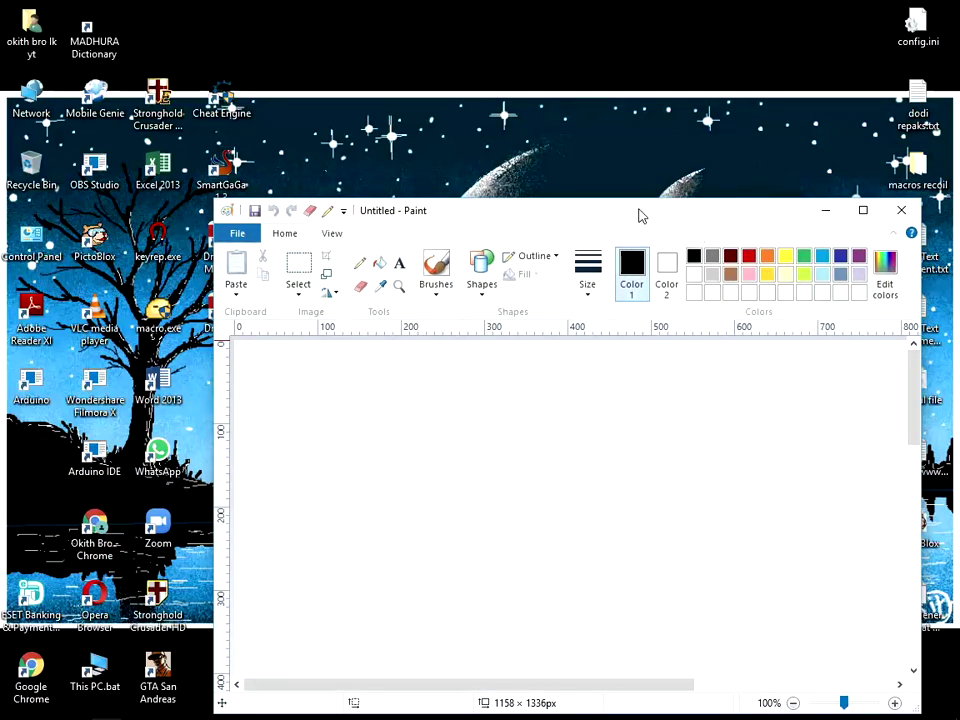
mouse_move(640, 215)
left_mouse_down()
mouse_move(568, 523)
mouse_move(568, 574)
mouse_move(529, 471)
mouse_move(529, 525)
left_mouse_up()
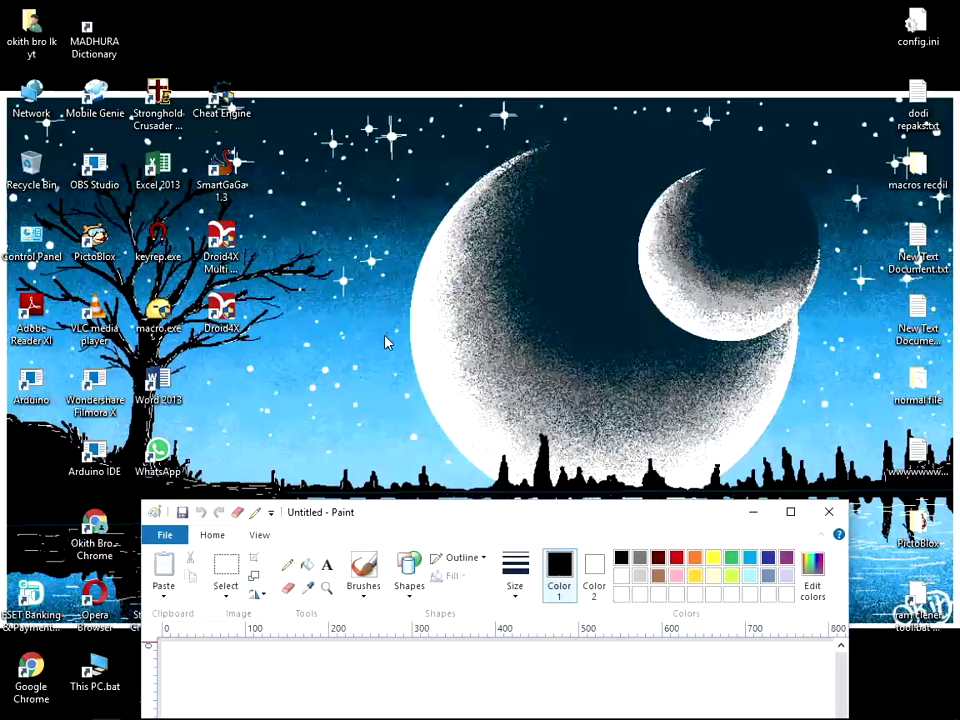
left_click(789, 513)
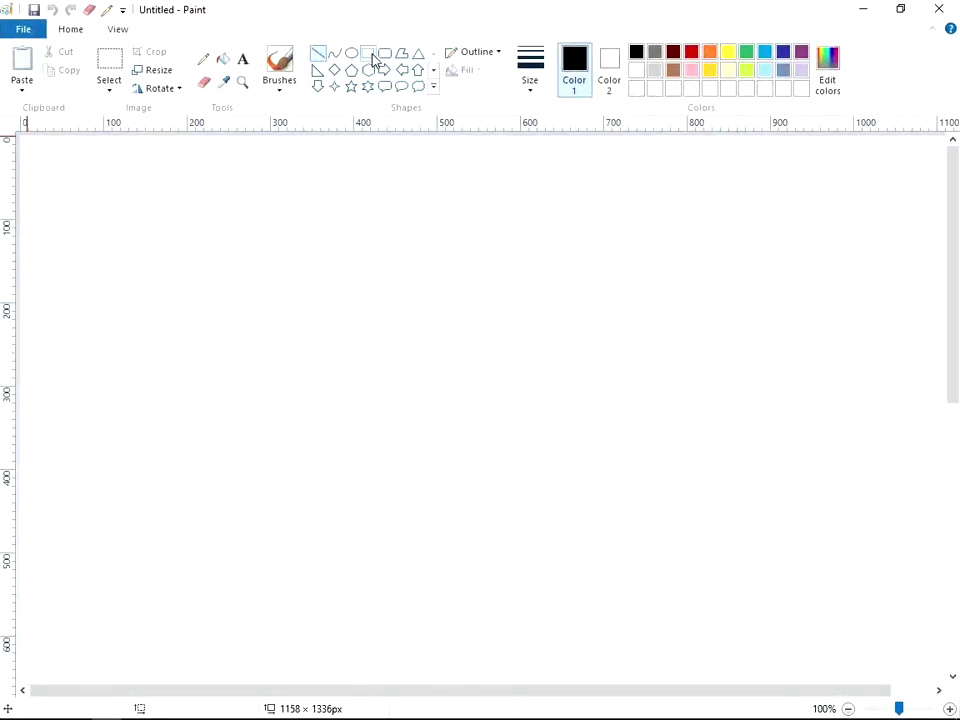
- Choose the Rectangle shape and add the light turquoise palette colour to the custom colours
left_click(369, 54)
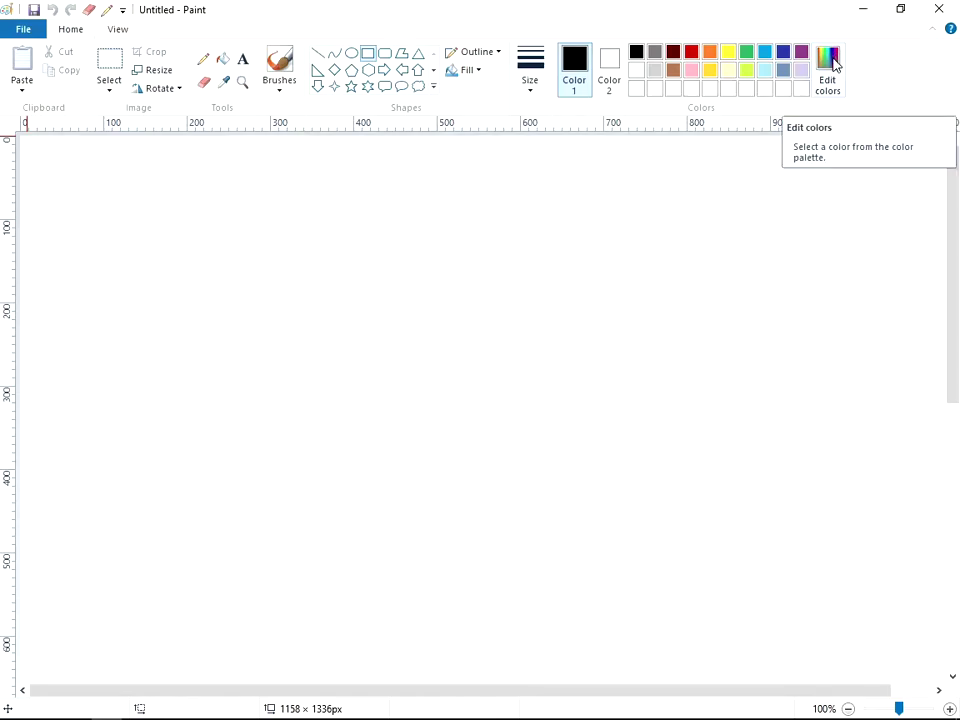
mouse_move(688, 6)
left_mouse_down()
mouse_move(565, 580)
mouse_move(610, 260)
mouse_move(778, 225)
mouse_move(658, 227)
mouse_move(605, 135)
mouse_move(610, 3)
left_mouse_up()
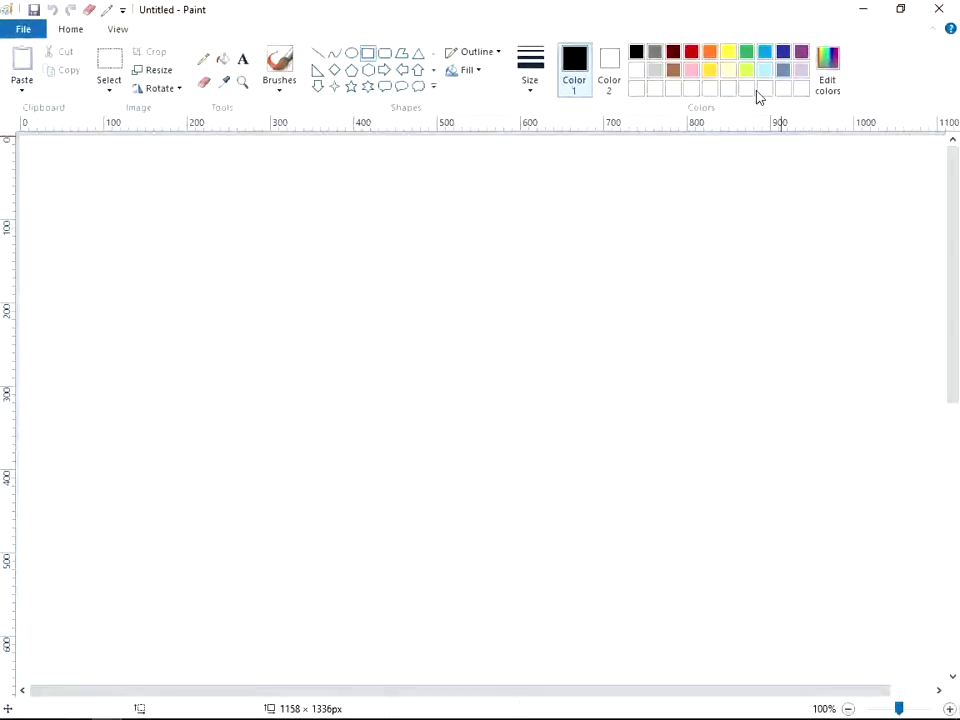
double_click(765, 72)
left_click(330, 481)
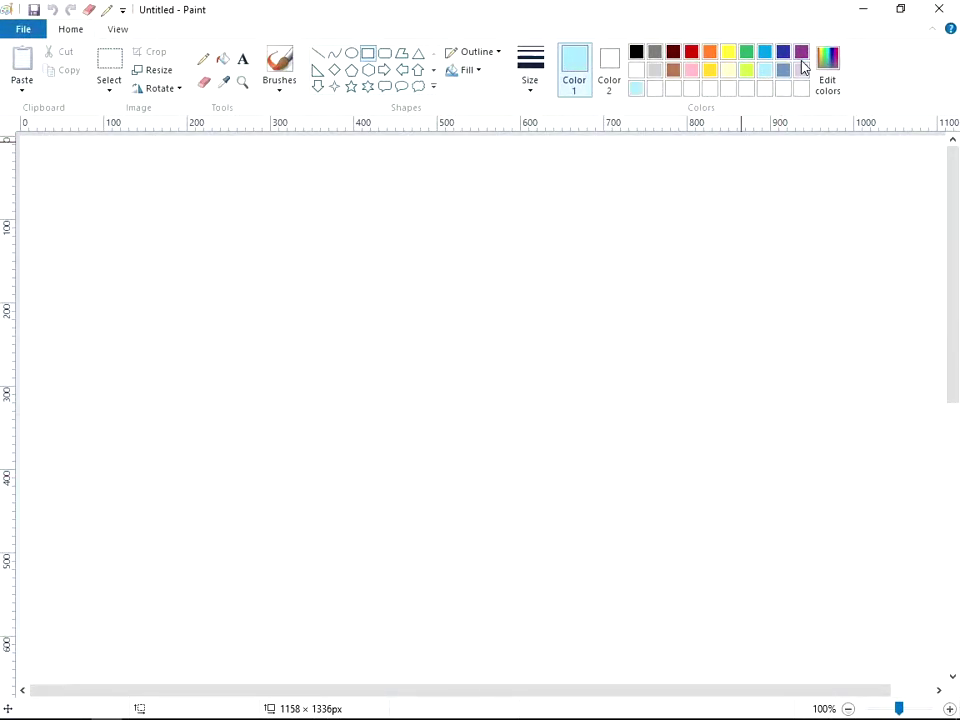
- Add two darker turquoise shades to the custom colours, with luminance 167 and 139
left_click(822, 70)
left_click(652, 303)
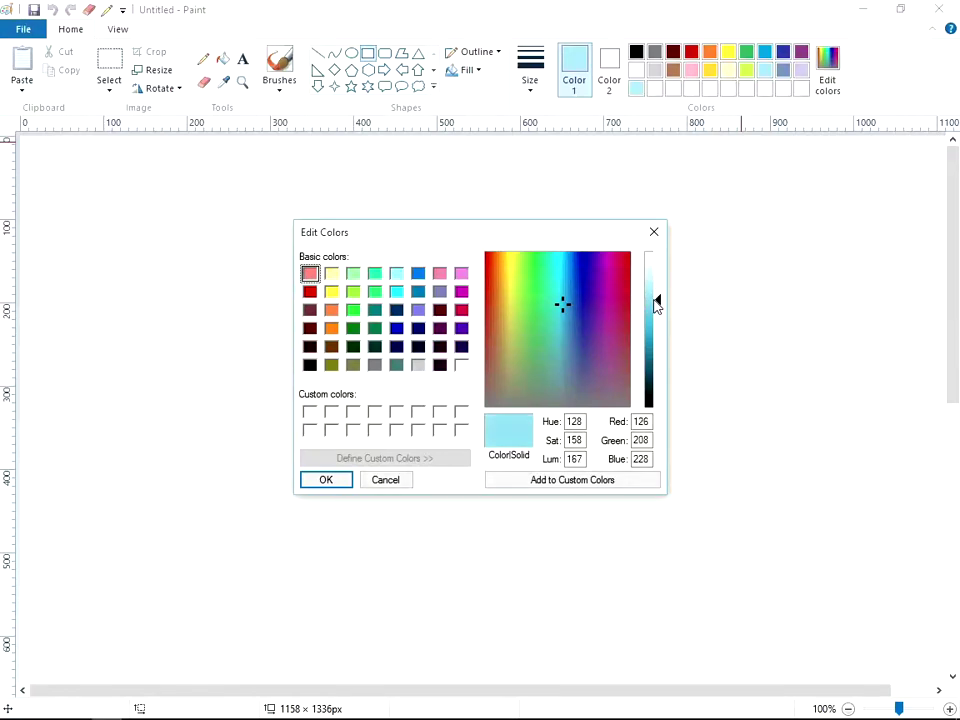
left_click(330, 481)
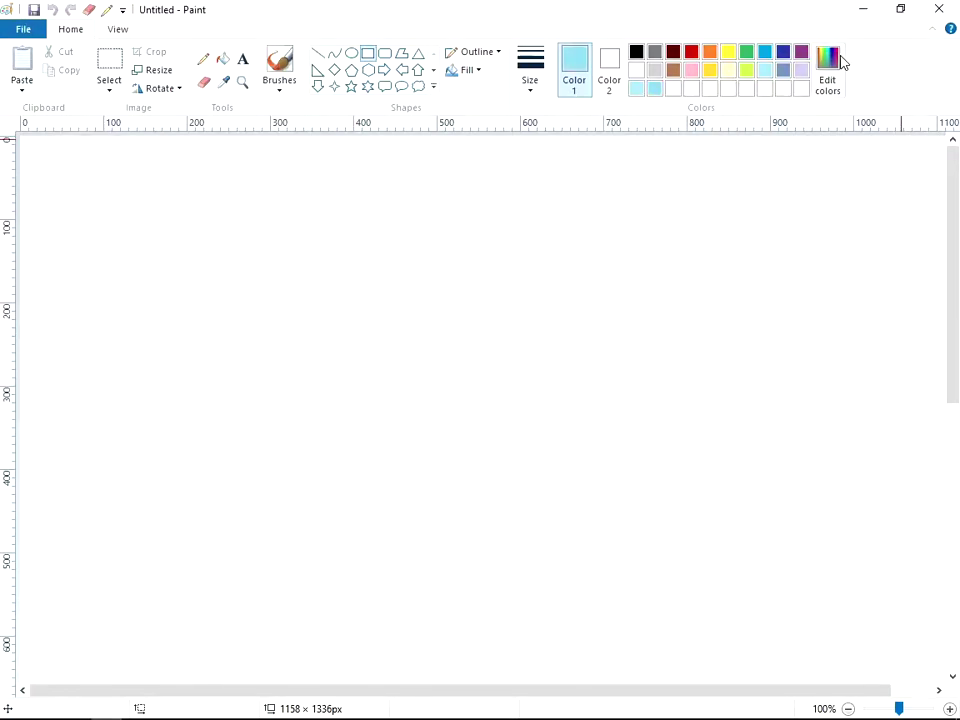
left_click(828, 77)
left_click(652, 317)
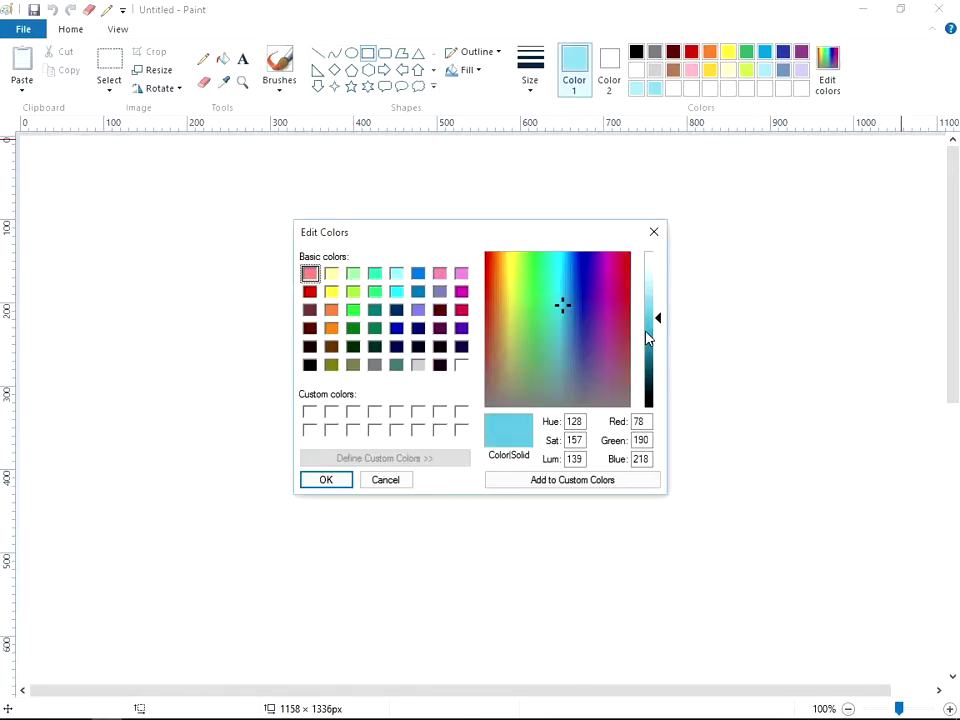
left_click(340, 480)
- Add two further turquoise shades to the custom colours, with luminance 118 and 95
left_click(830, 60)
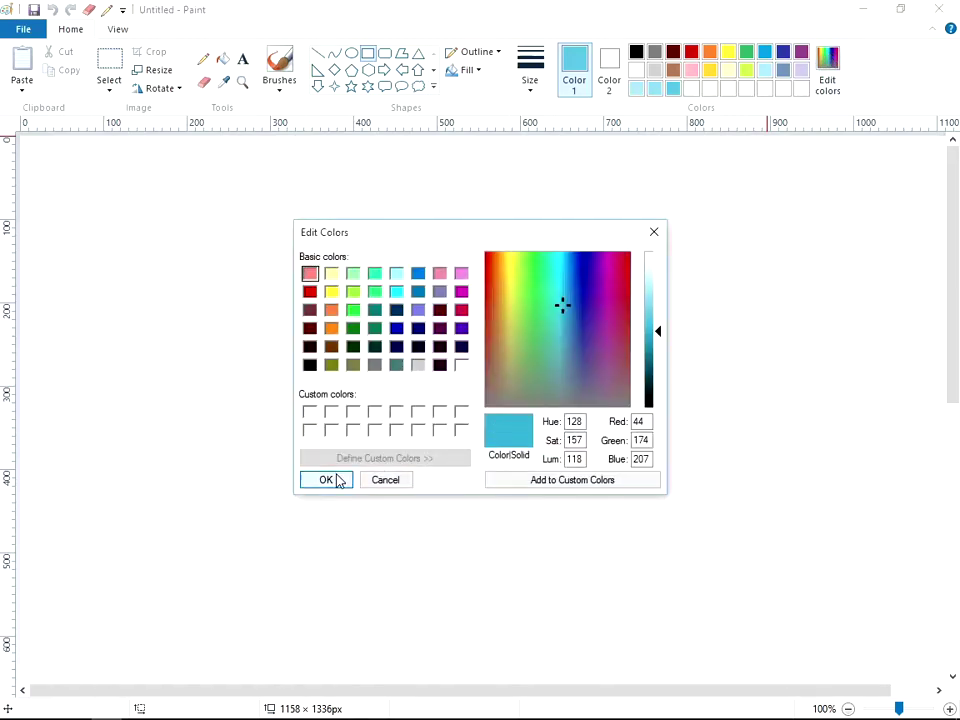
left_click(652, 346)
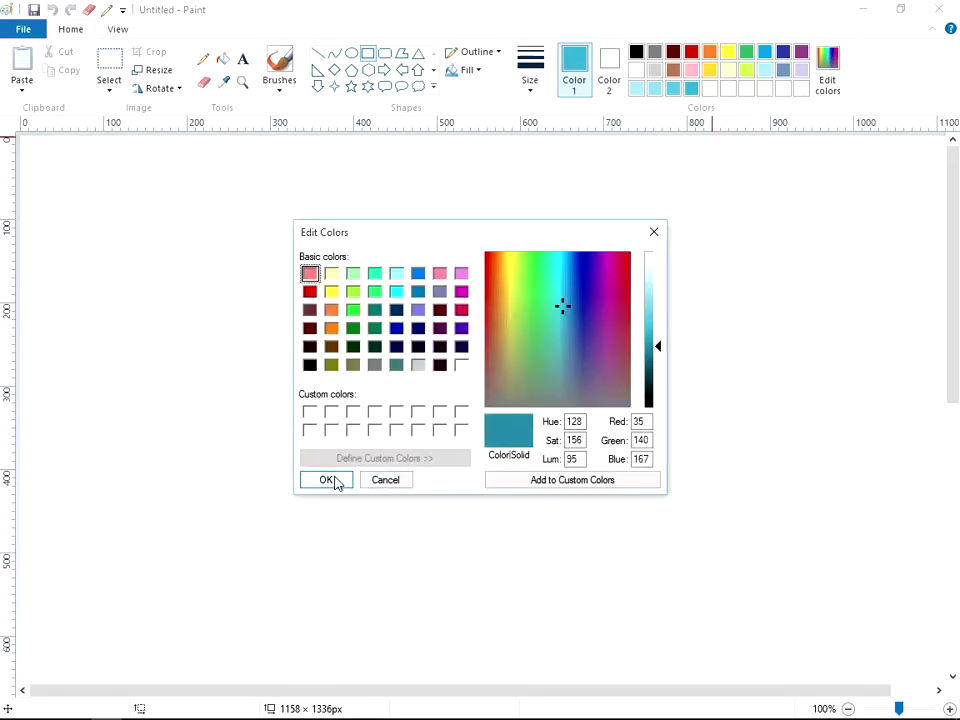
left_click(334, 481)
- Add two dark teal shades to the custom colours, with luminance 79 and 60
left_click(828, 77)
left_click(652, 355)
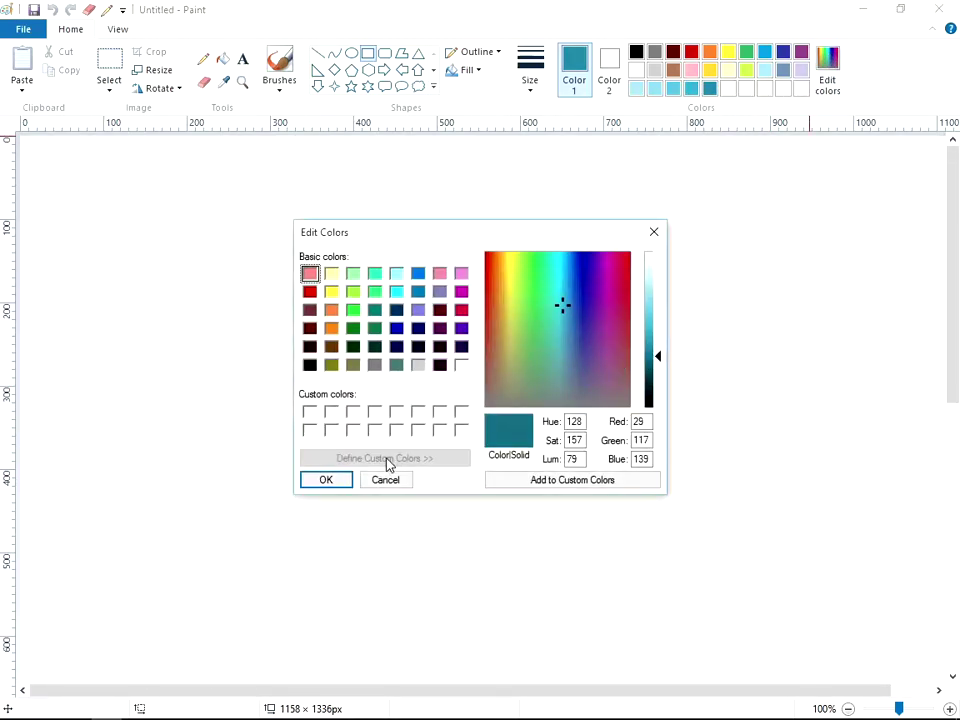
left_click(326, 479)
left_click(828, 77)
left_click(650, 368)
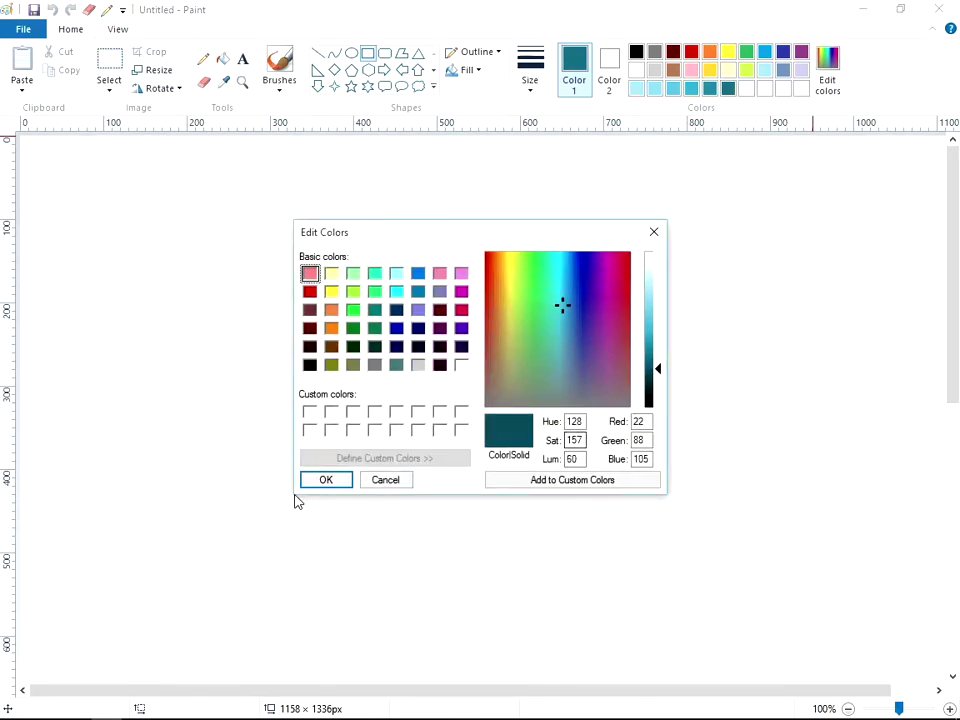
left_click(325, 479)
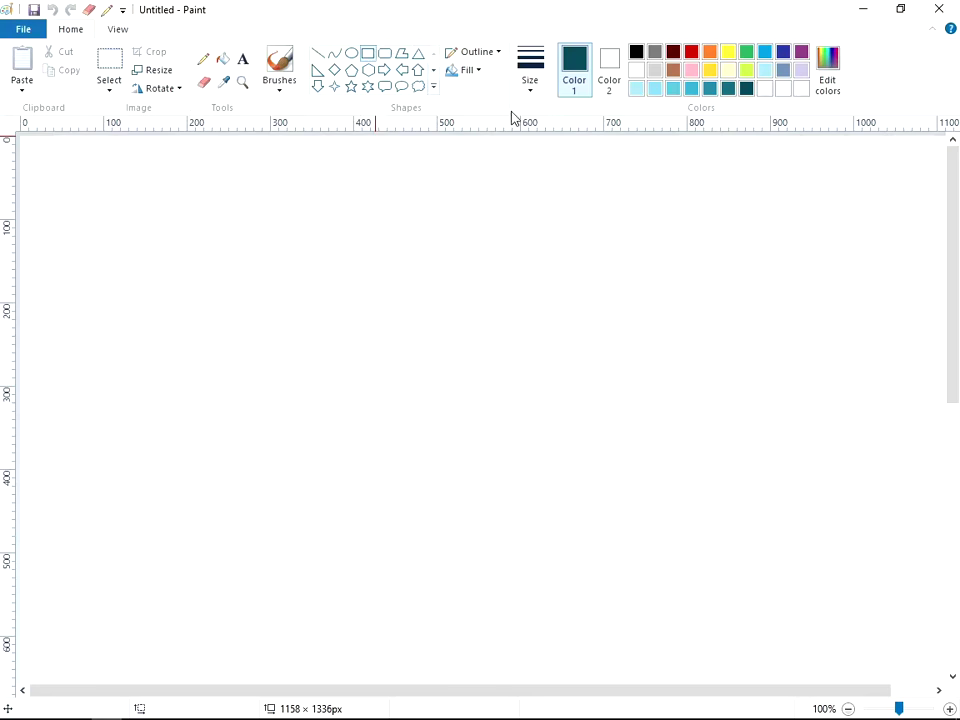
- Set the rectangle's style to No outline with a Solid color fill
left_click(497, 54)
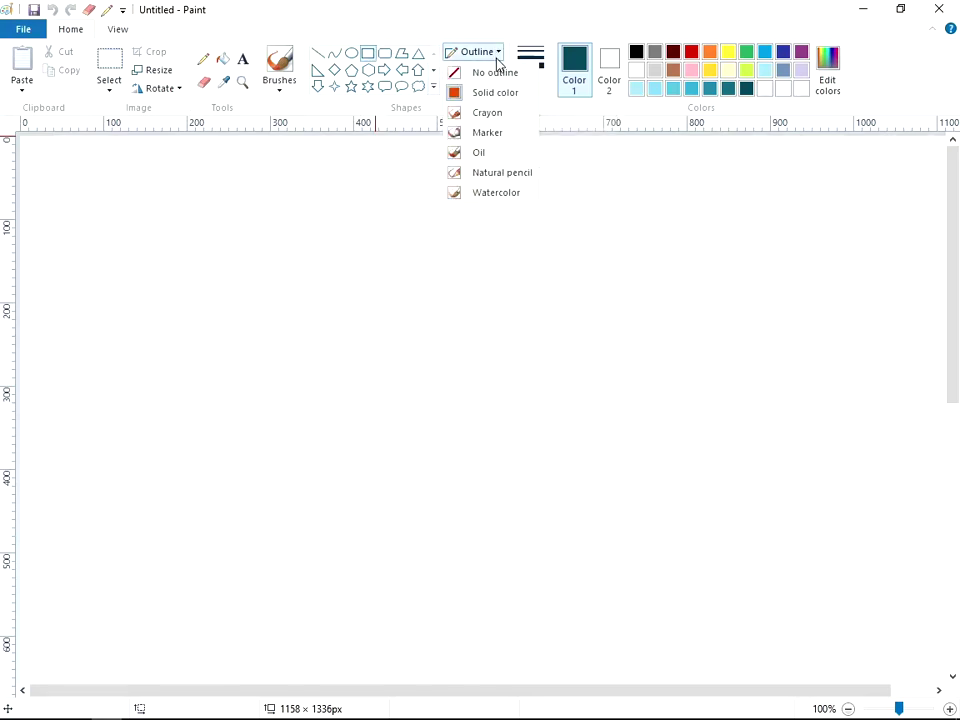
left_click(495, 91)
left_click(472, 71)
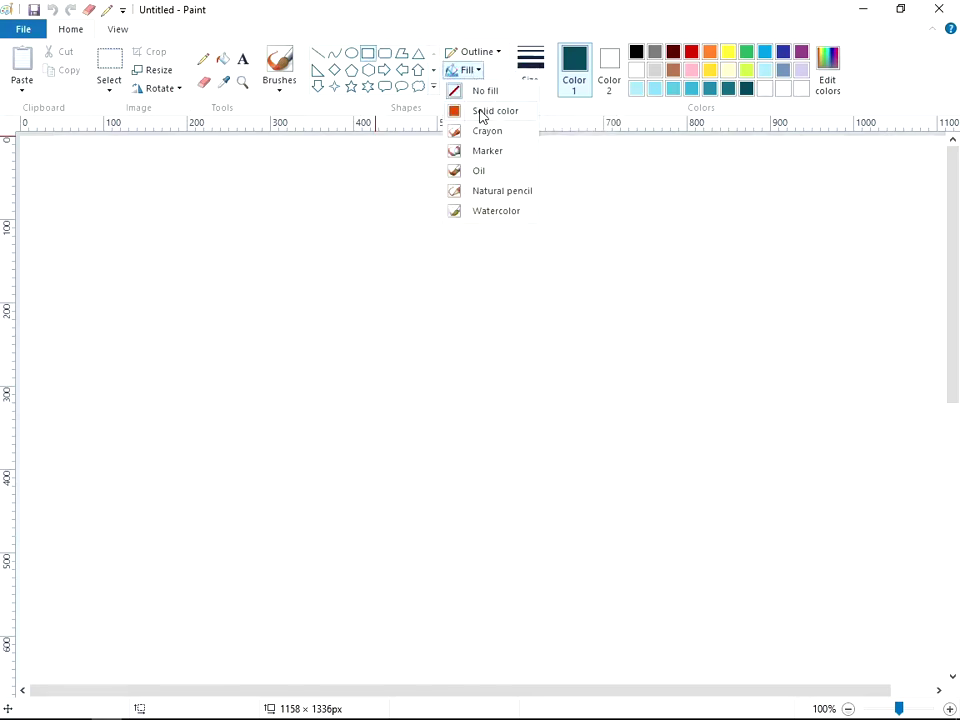
left_click(483, 113)
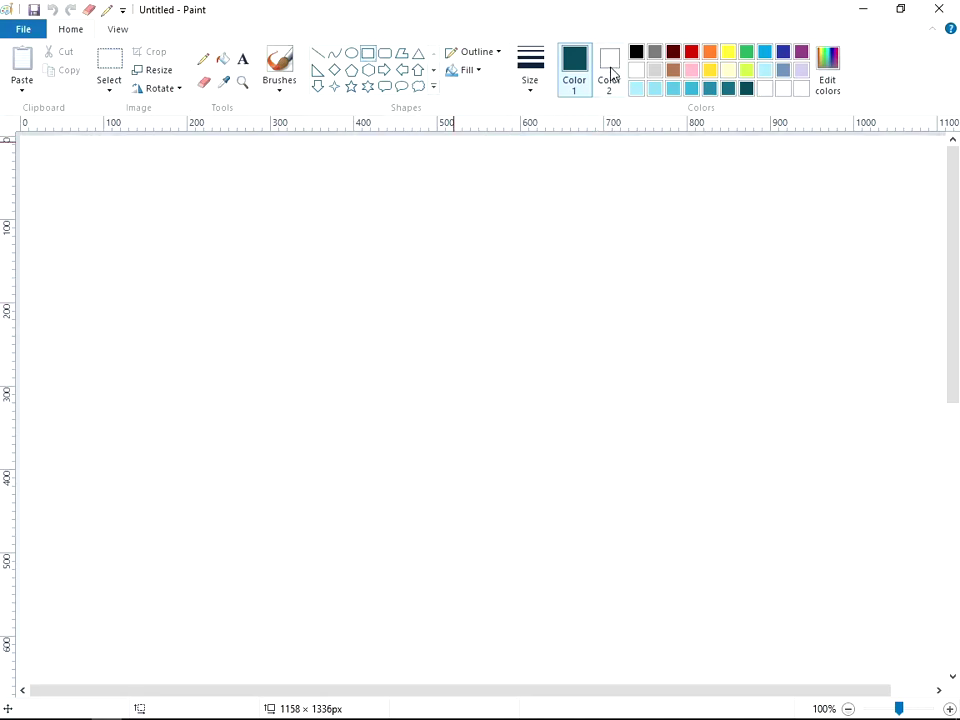
- Draw a full-width horizontal band about 82 px high in the lightest custom turquoise and place it about 475 px below the canvas's upper edge
left_click(611, 74)
left_click(636, 88)
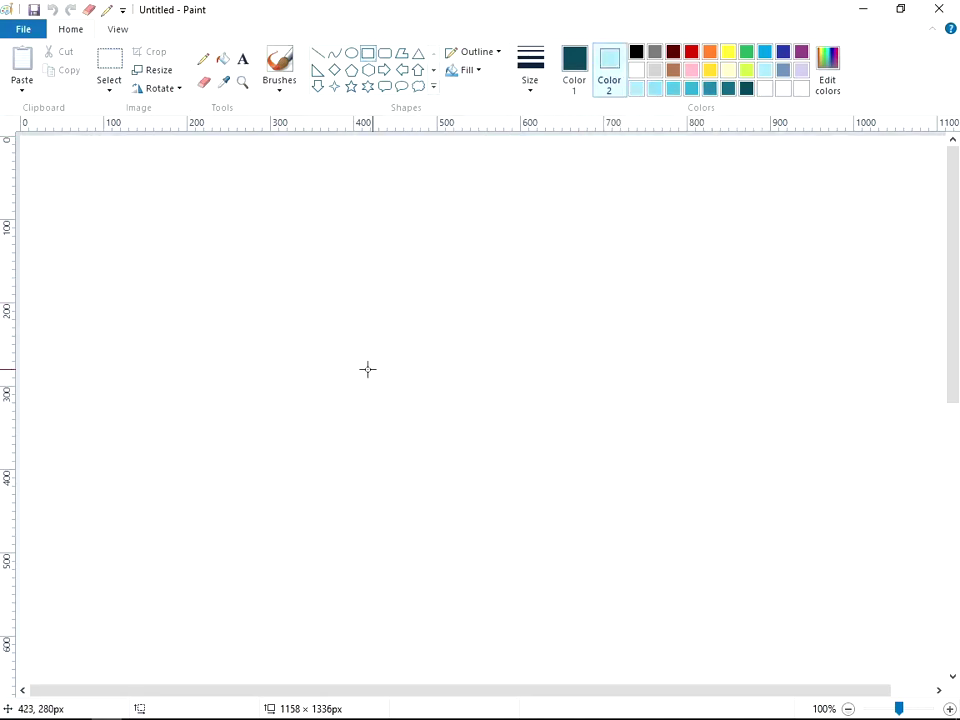
left_click_drag(67, 455, 948, 522)
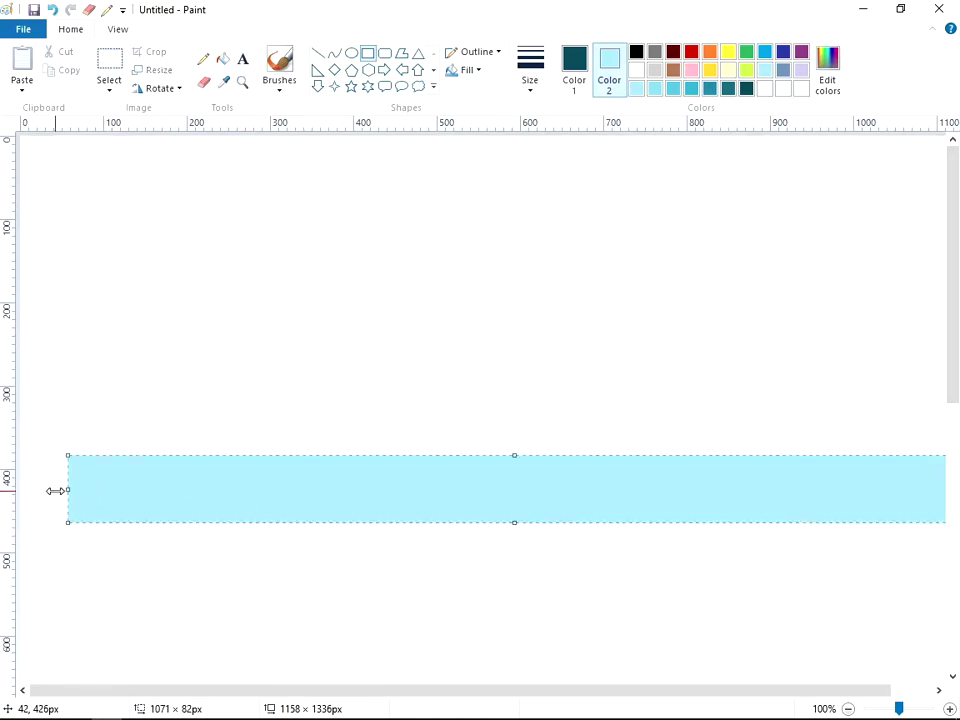
left_click_drag(60, 489, 19, 489)
left_click_drag(403, 495, 421, 570)
left_click(566, 182)
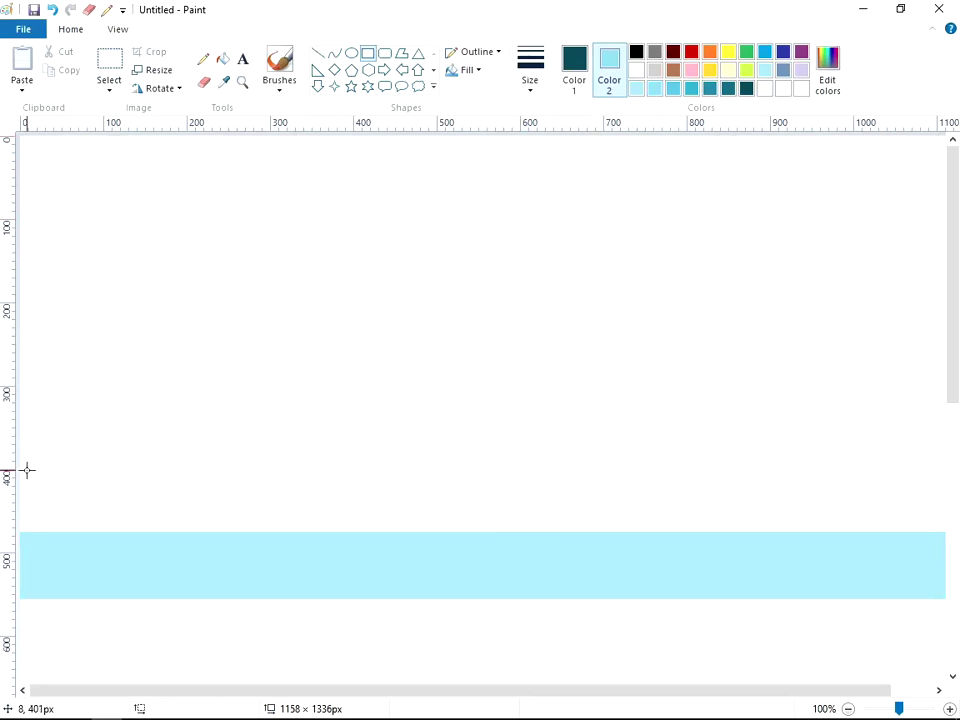
- Draw a full-width band about 1152 × 76 px in the second-lightest custom turquoise, overlapping the upper edge of the first band
left_click_drag(25, 470, 945, 541)
left_click_drag(26, 507, 7, 507)
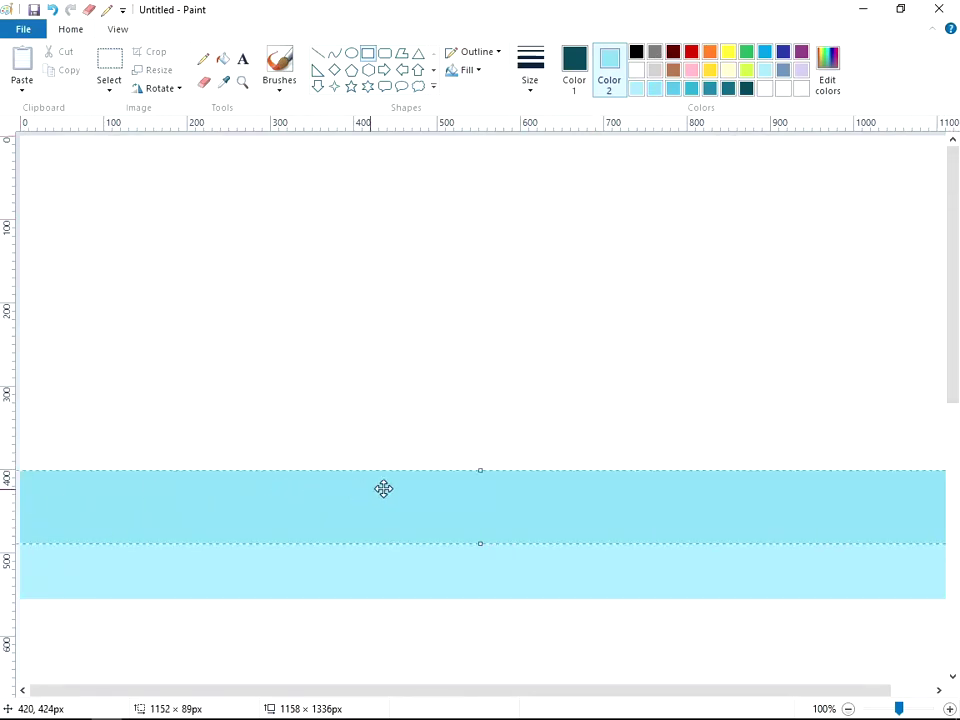
left_click_drag(479, 470, 479, 482)
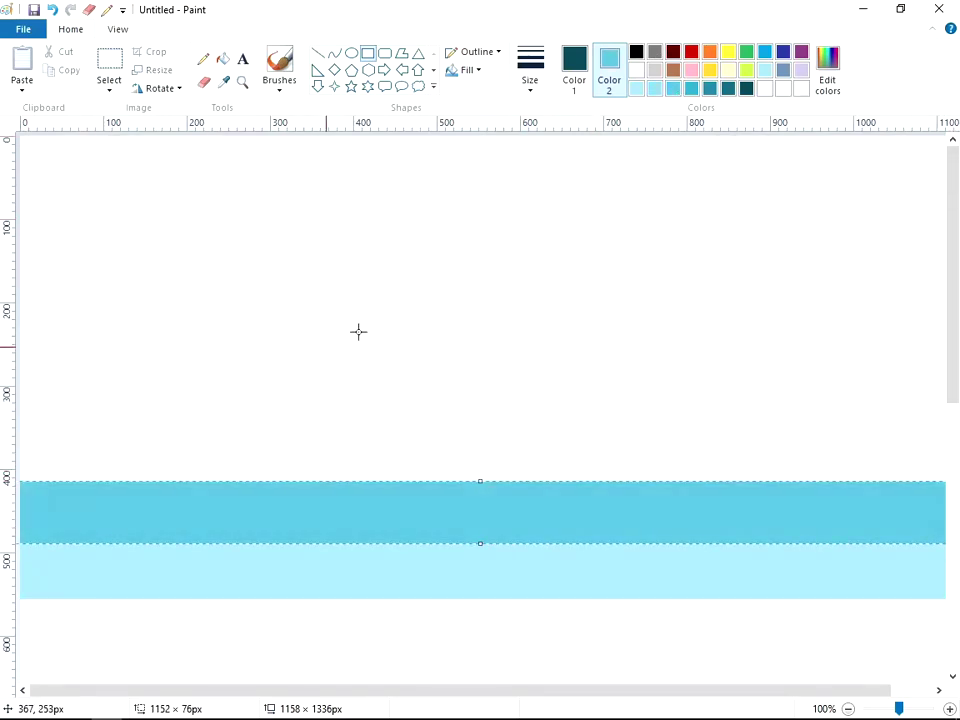
left_click(655, 89)
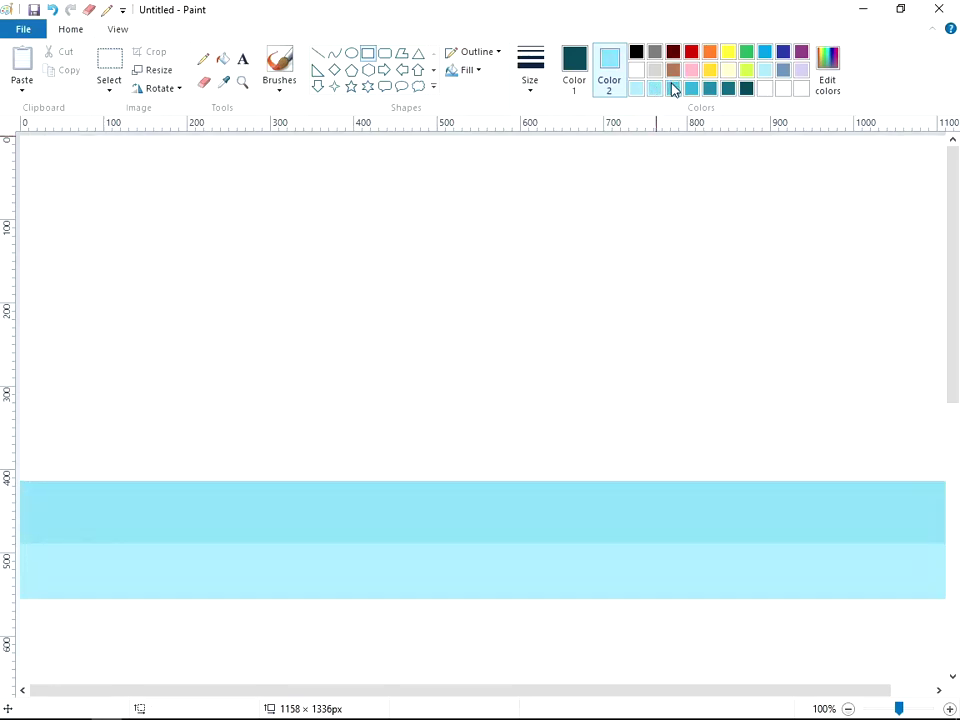
- Draw a full-width band about 1152 × 78 px in the third custom turquoise, overlapping the upper edge of the second band
left_click(673, 89)
mouse_move(34, 426)
left_mouse_down()
mouse_move(266, 489)
mouse_move(945, 491)
left_mouse_up()
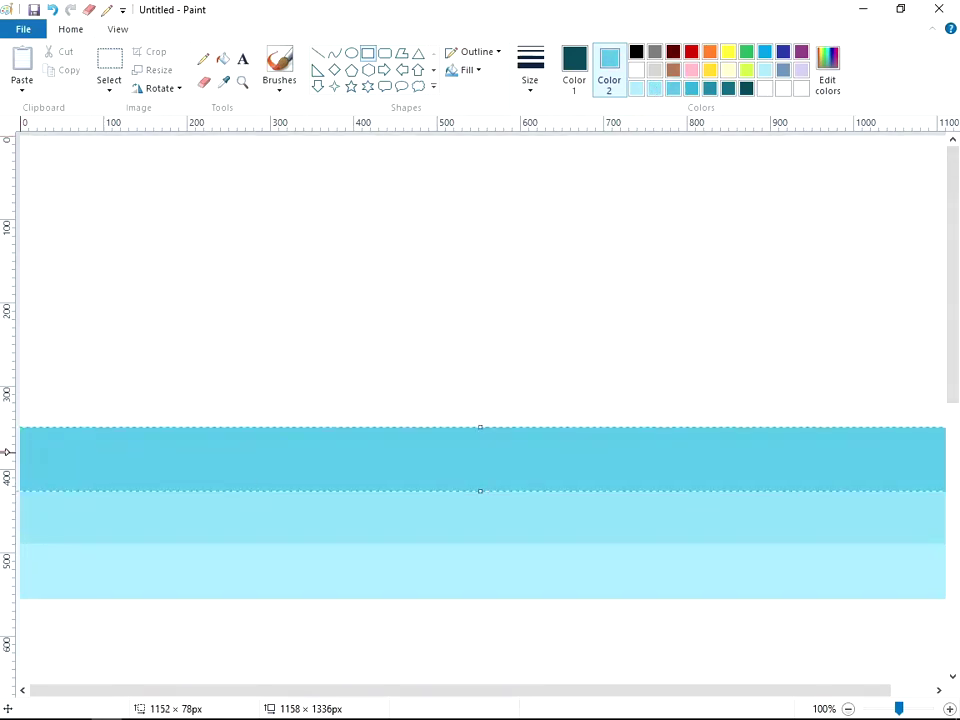
left_click(488, 342)
- Draw a band in the fourth custom turquoise above the third one, stretch it to full width and adjust its vertical placement
left_click_drag(33, 336, 959, 441)
left_click_drag(31, 390, 1, 390)
left_click_drag(475, 334, 465, 397)
left_click(559, 275)
- Draw a full-width band about 1152 × 83 px in the fifth custom turquoise, directly above the fourth band
left_click_drag(22, 306, 952, 374)
left_click_drag(22, 340, 3, 340)
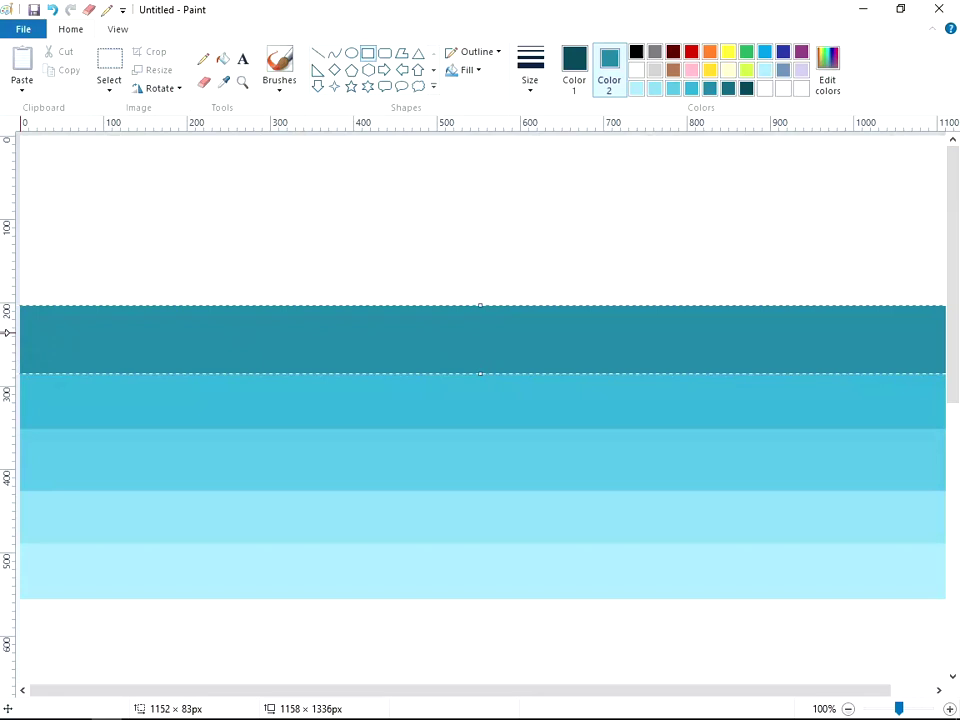
left_click(647, 249)
left_click_drag(39, 261, 949, 319)
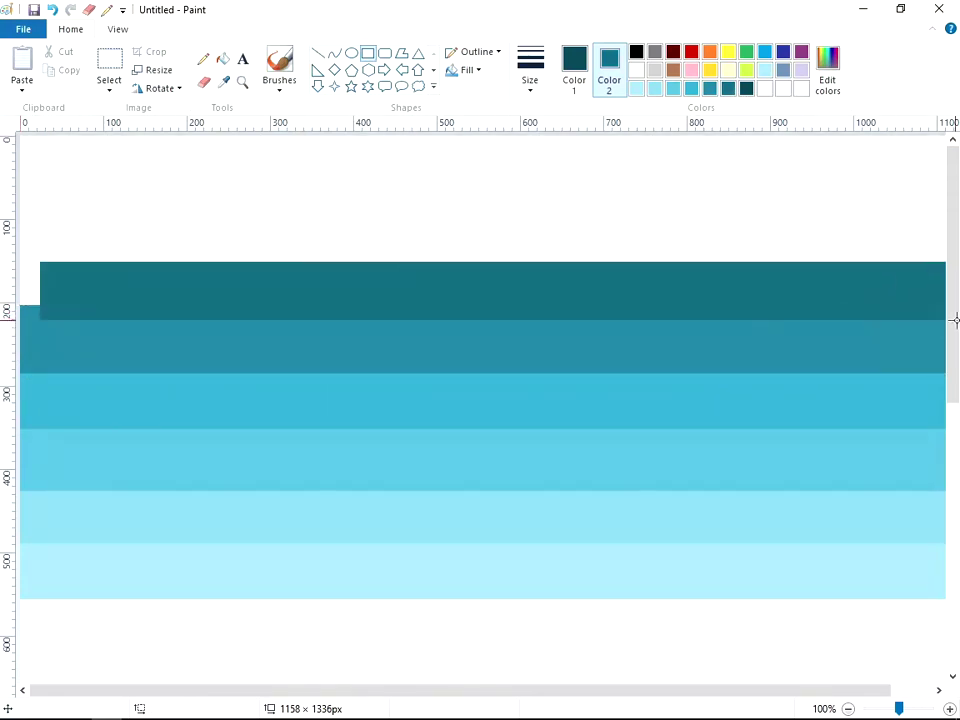
left_click(534, 249)
right_click(537, 250)
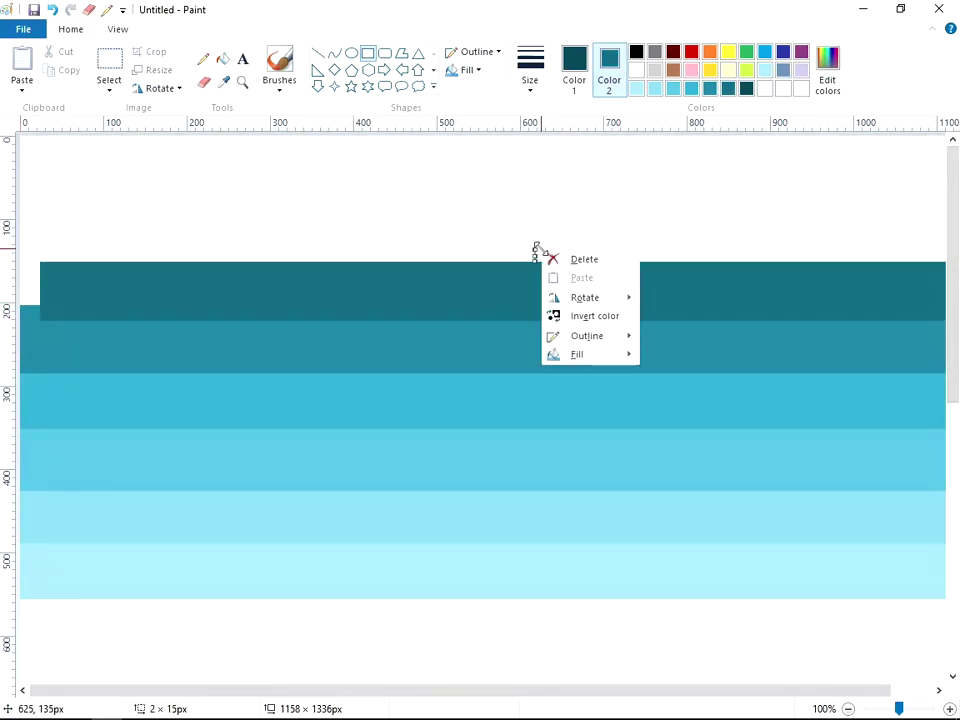
left_click(168, 118)
left_click(56, 11)
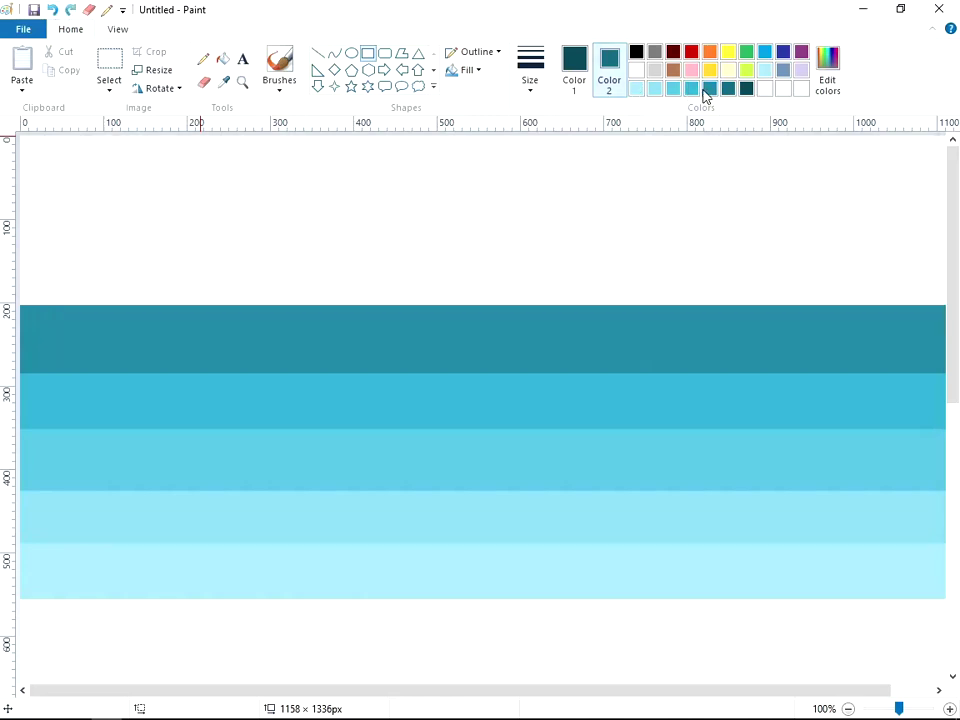
left_click_drag(26, 253, 724, 317)
right_click(726, 317)
left_click(761, 328)
- Draw a full-width band about 1150 × 84 px in the sixth custom teal, overlapping the upper edge of the fifth band
left_click_drag(22, 259, 949, 320)
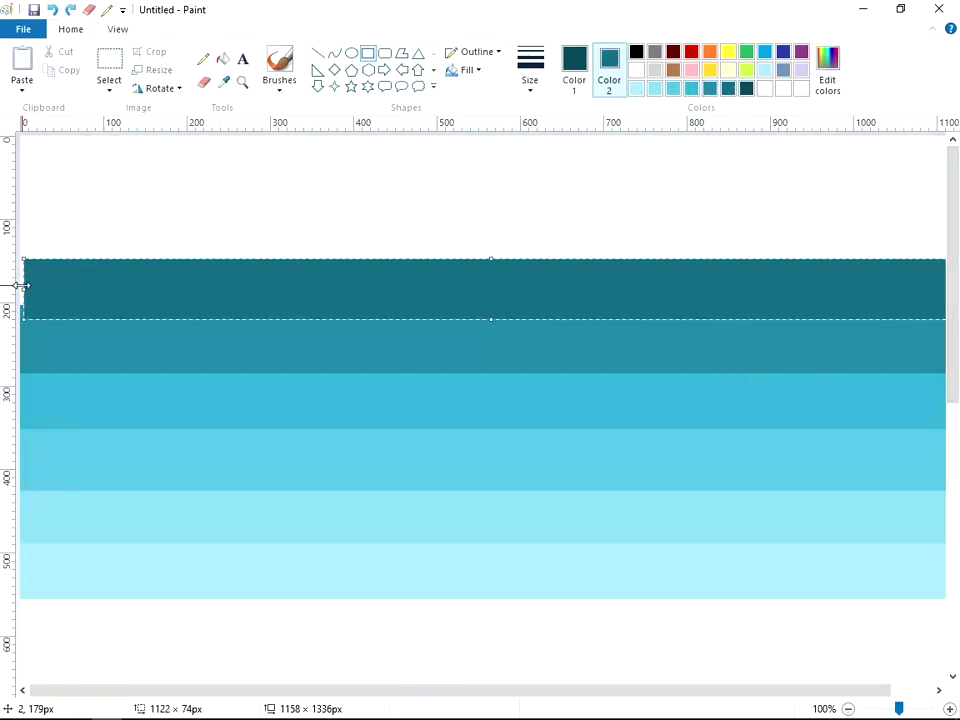
left_click_drag(22, 285, 1, 285)
mouse_move(479, 259)
left_mouse_down()
mouse_move(479, 241)
mouse_move(479, 250)
left_mouse_up()
left_click(746, 88)
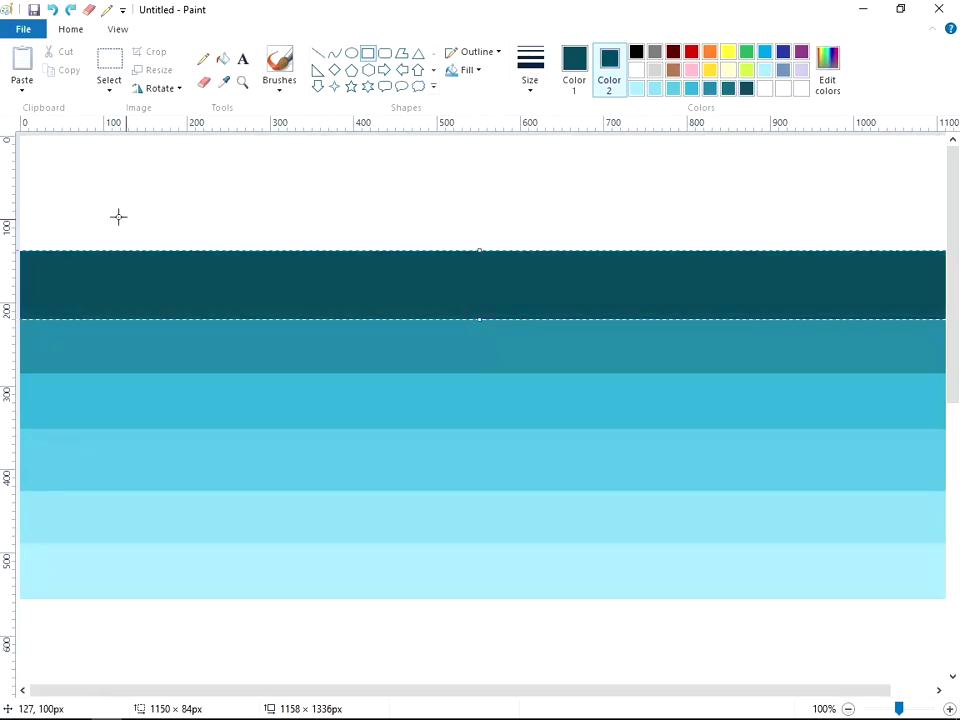
left_click(718, 141)
- Draw a band about 1144 × 152 px in the seventh, darkest custom teal, stretched to full width and the canvas's upper edge
left_click(746, 88)
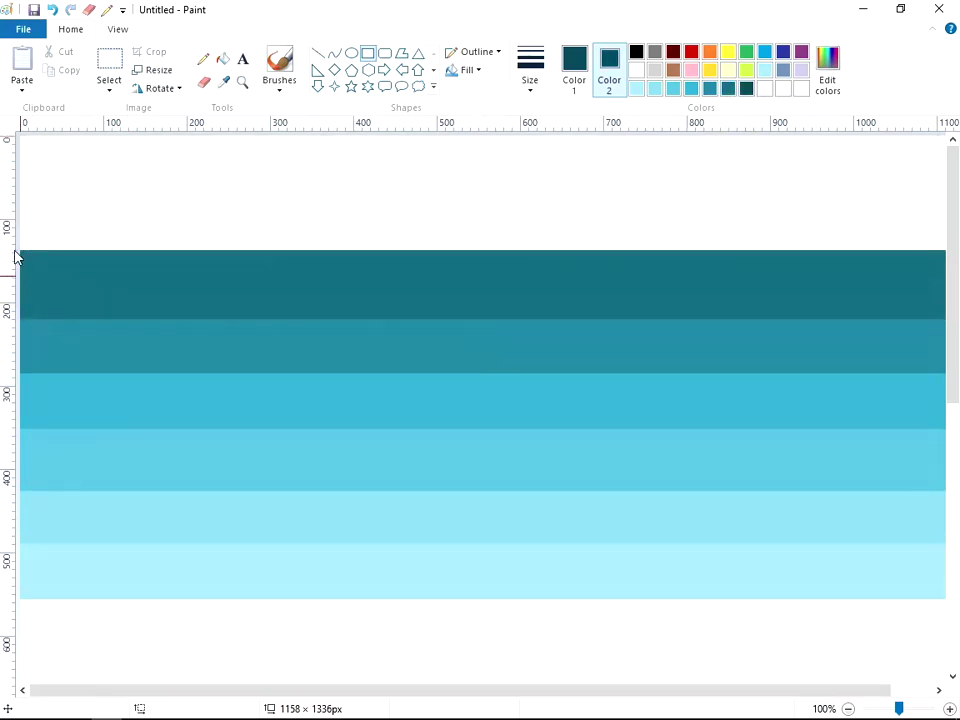
left_click_drag(17, 207, 949, 264)
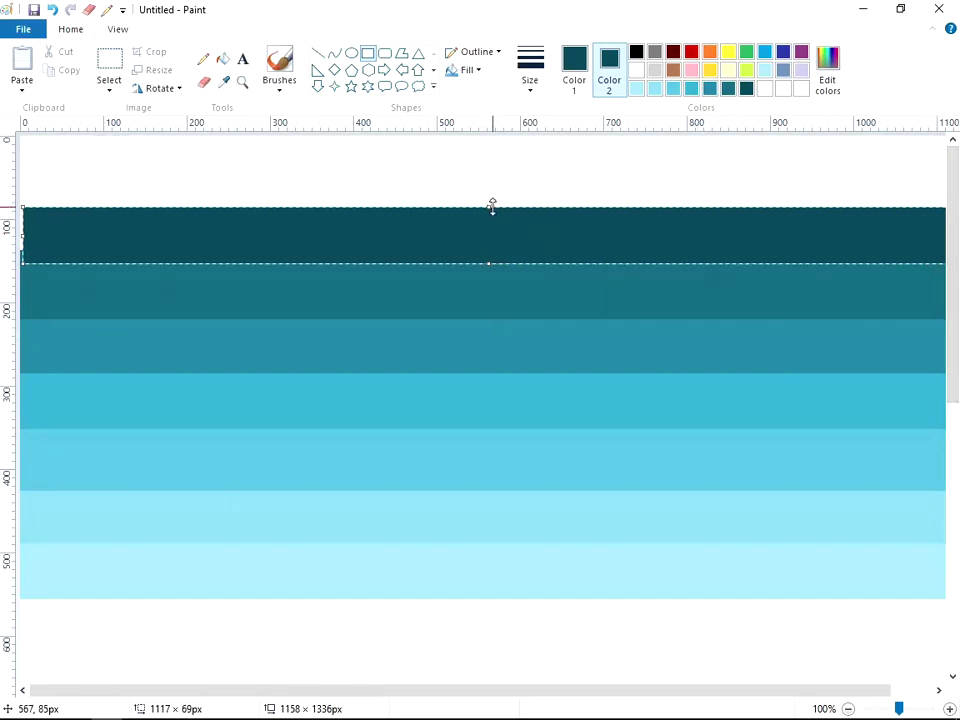
left_click_drag(493, 208, 492, 178)
left_click_drag(321, 208, 343, 205)
left_click_drag(470, 168, 474, 129)
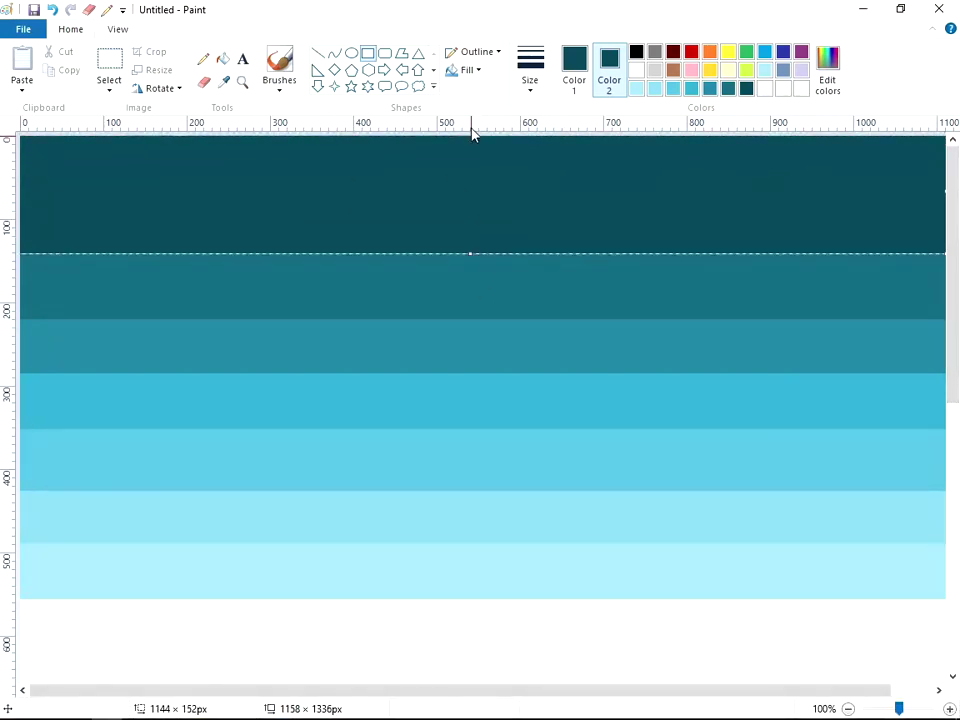
left_click(441, 611)
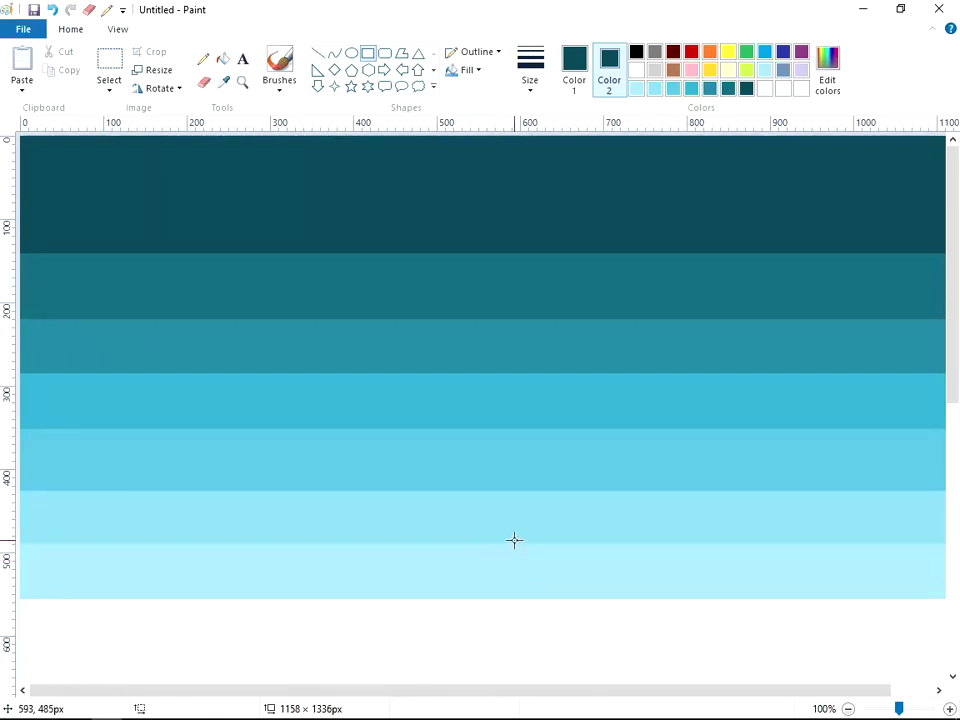
- Airbrush the lightest custom turquoise along the full-width boundary between the first and second bands to blend them
left_click(276, 87)
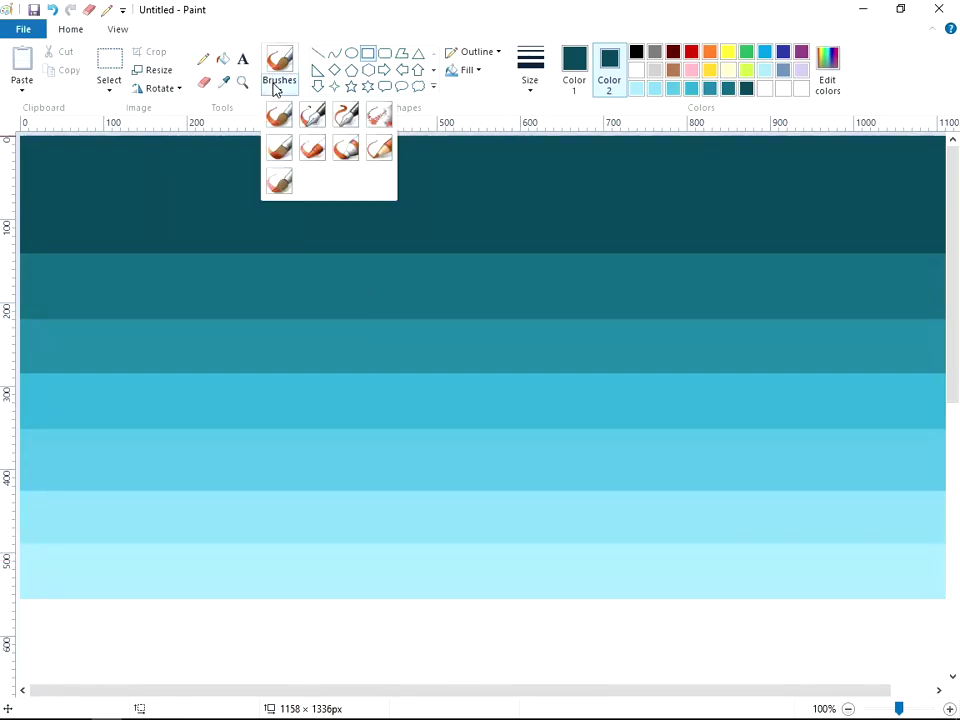
left_click(358, 154)
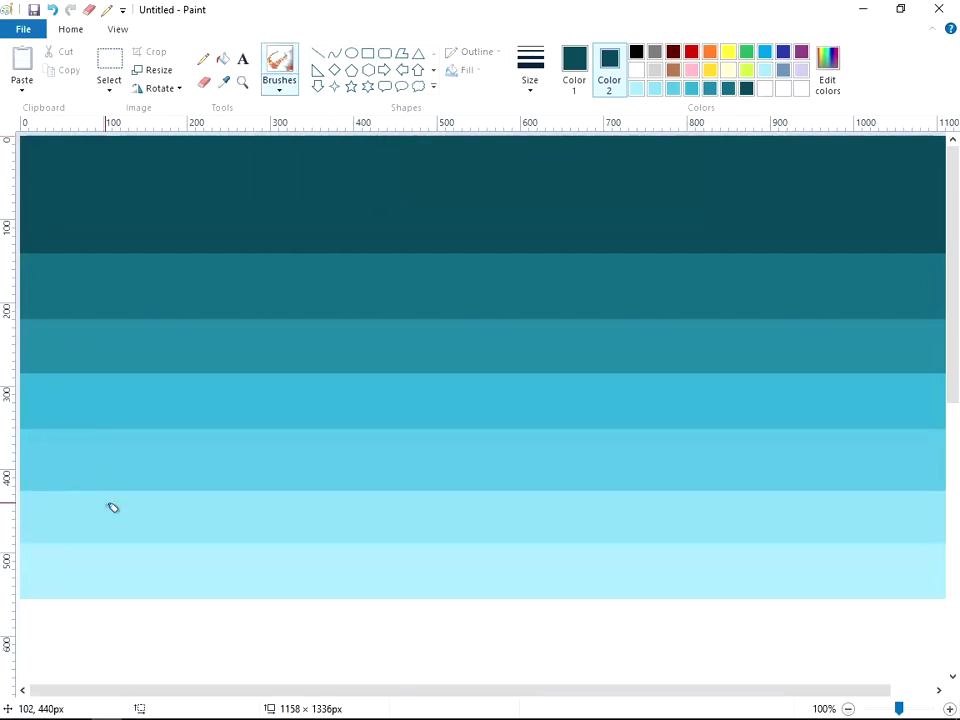
left_click(638, 88)
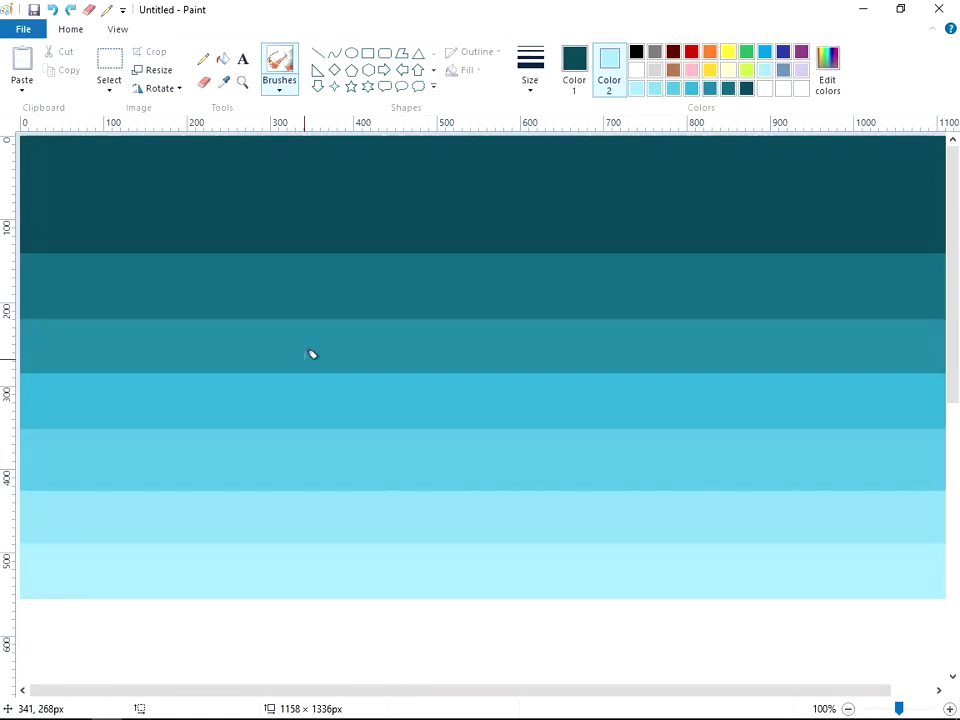
left_click(573, 66)
left_click(638, 89)
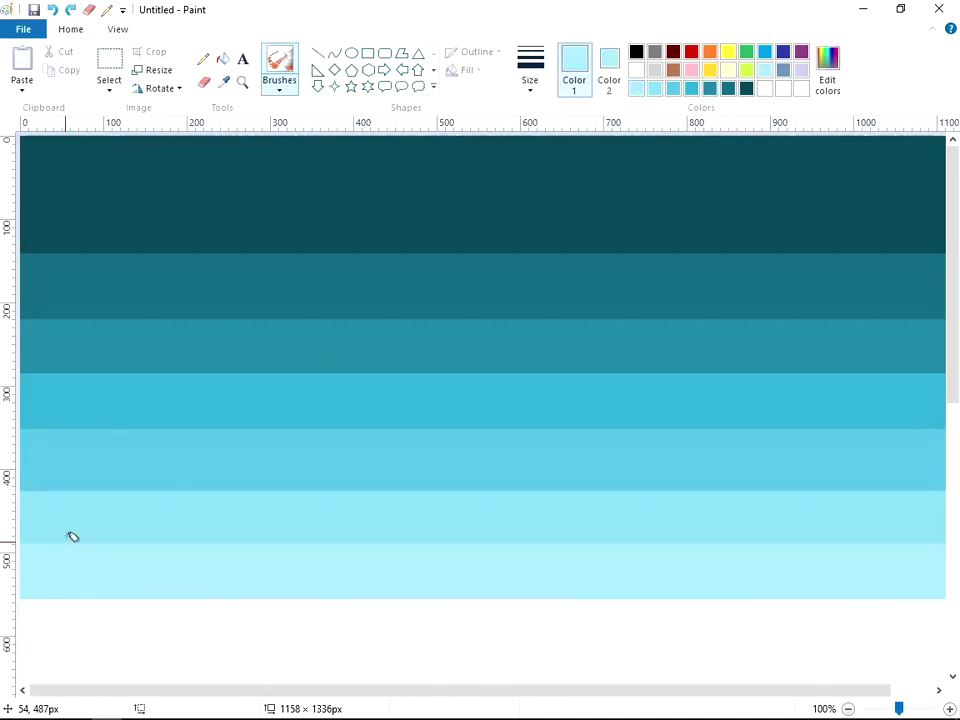
mouse_move(25, 544)
left_mouse_down()
mouse_move(59, 549)
mouse_move(97, 536)
mouse_move(109, 540)
mouse_move(75, 549)
mouse_move(130, 551)
mouse_move(182, 536)
mouse_move(218, 544)
mouse_move(206, 549)
mouse_move(314, 535)
mouse_move(288, 544)
mouse_move(190, 538)
left_mouse_up()
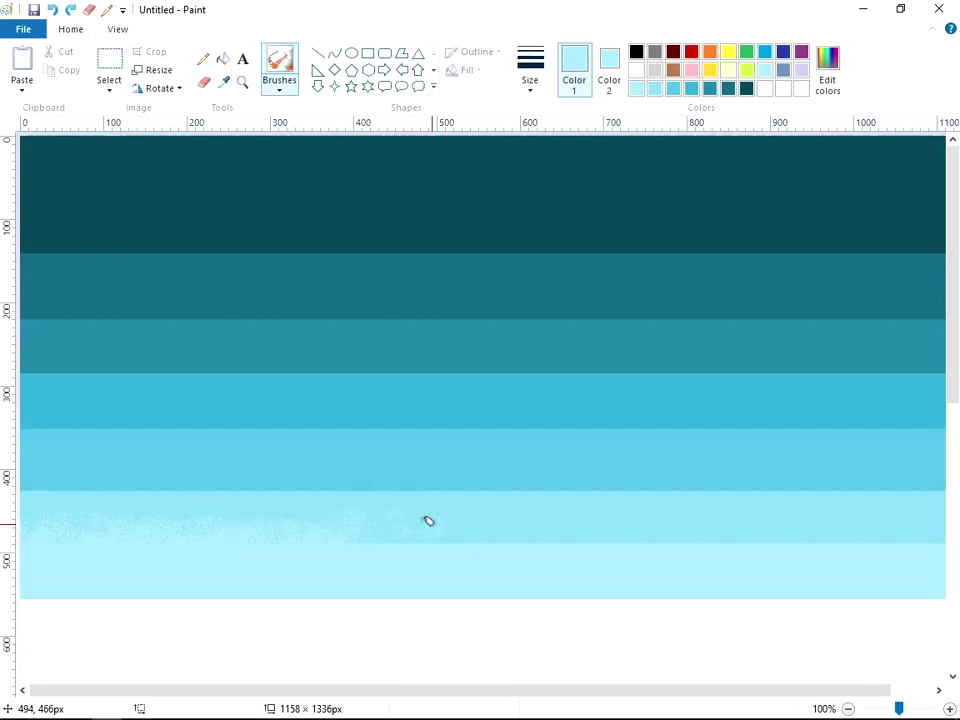
mouse_move(412, 537)
left_mouse_down()
mouse_move(311, 514)
mouse_move(436, 515)
mouse_move(493, 530)
left_mouse_up()
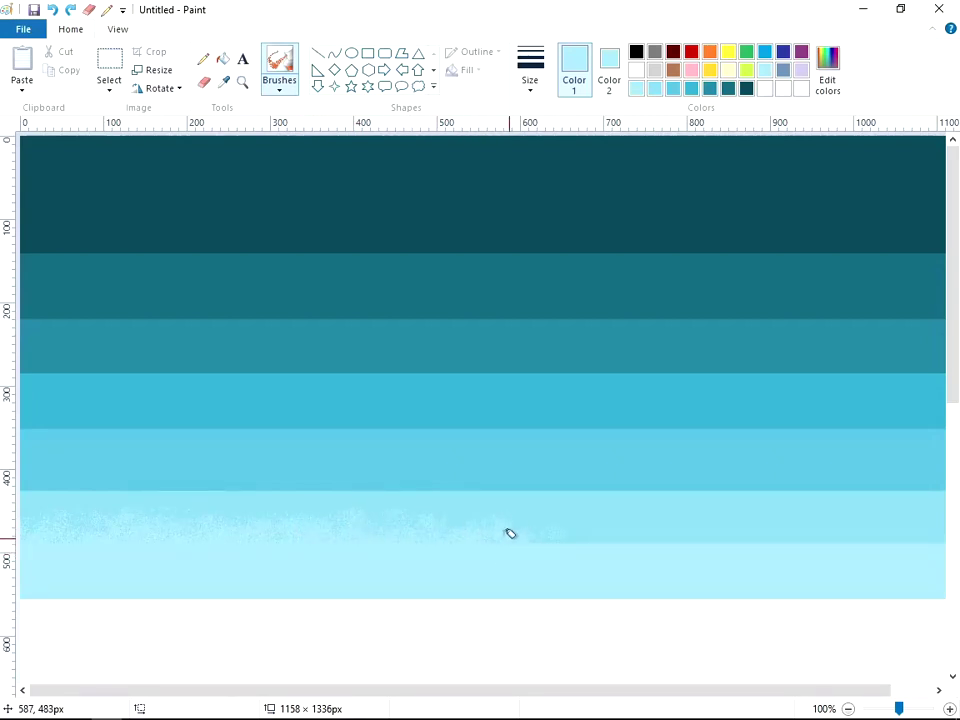
mouse_move(509, 533)
left_mouse_down()
mouse_move(527, 543)
mouse_move(508, 539)
mouse_move(514, 525)
left_mouse_up()
mouse_move(610, 532)
left_mouse_down()
mouse_move(552, 554)
mouse_move(571, 534)
mouse_move(540, 537)
mouse_move(559, 534)
mouse_move(435, 507)
mouse_move(617, 521)
mouse_move(569, 554)
mouse_move(679, 528)
mouse_move(633, 524)
mouse_move(595, 539)
mouse_move(584, 513)
mouse_move(656, 517)
mouse_move(634, 498)
mouse_move(588, 498)
mouse_move(712, 528)
left_mouse_up()
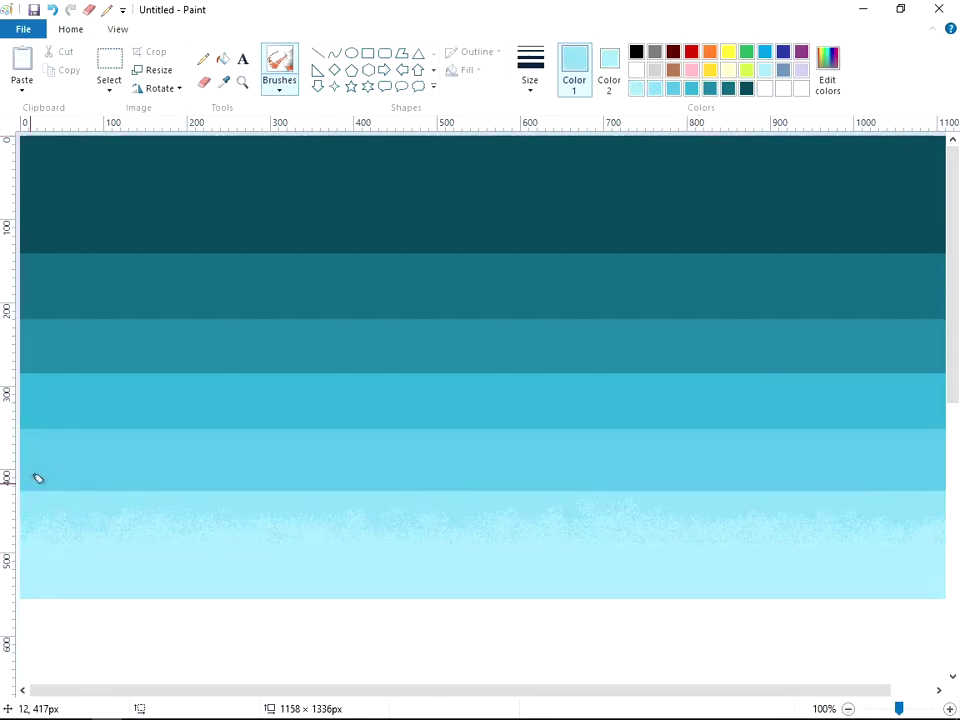
- Airbrush the second custom turquoise along the full-width boundary between the second and third bands, building up denser texture
mouse_move(36, 478)
left_mouse_down()
mouse_move(80, 475)
mouse_move(107, 482)
mouse_move(159, 469)
mouse_move(142, 459)
mouse_move(176, 489)
mouse_move(203, 484)
mouse_move(126, 489)
mouse_move(216, 459)
mouse_move(206, 487)
mouse_move(278, 475)
mouse_move(271, 481)
mouse_move(359, 490)
mouse_move(342, 474)
mouse_move(375, 500)
mouse_move(366, 471)
mouse_move(480, 484)
left_mouse_up()
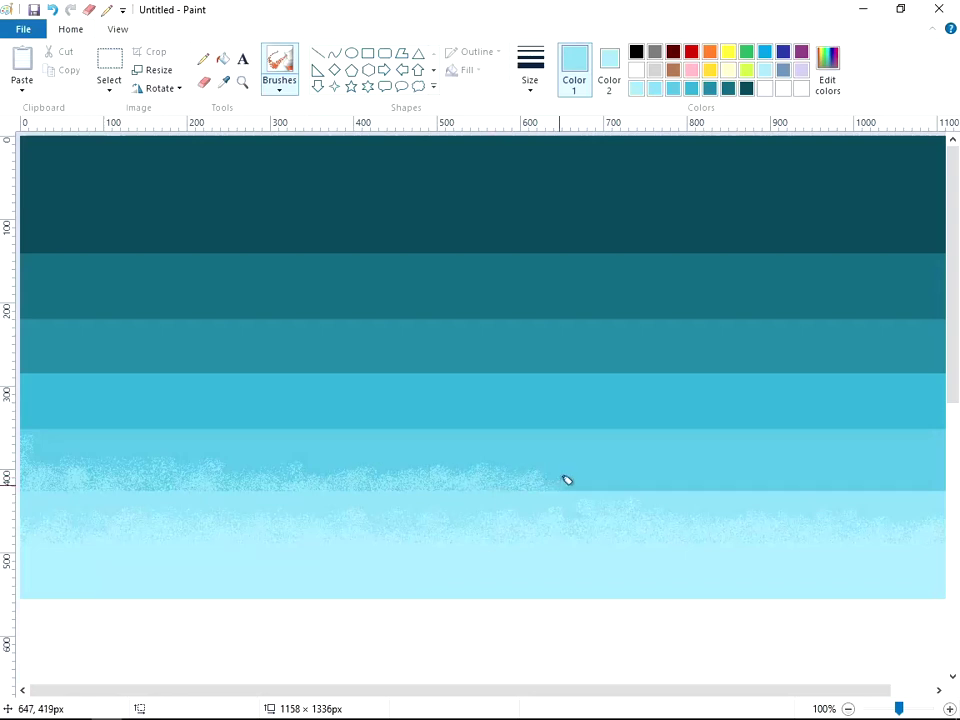
mouse_move(565, 480)
left_mouse_down()
mouse_move(616, 475)
mouse_move(561, 482)
mouse_move(624, 482)
mouse_move(560, 469)
mouse_move(658, 470)
mouse_move(623, 477)
mouse_move(638, 481)
mouse_move(633, 466)
mouse_move(573, 458)
mouse_move(606, 457)
mouse_move(400, 463)
mouse_move(192, 486)
left_mouse_up()
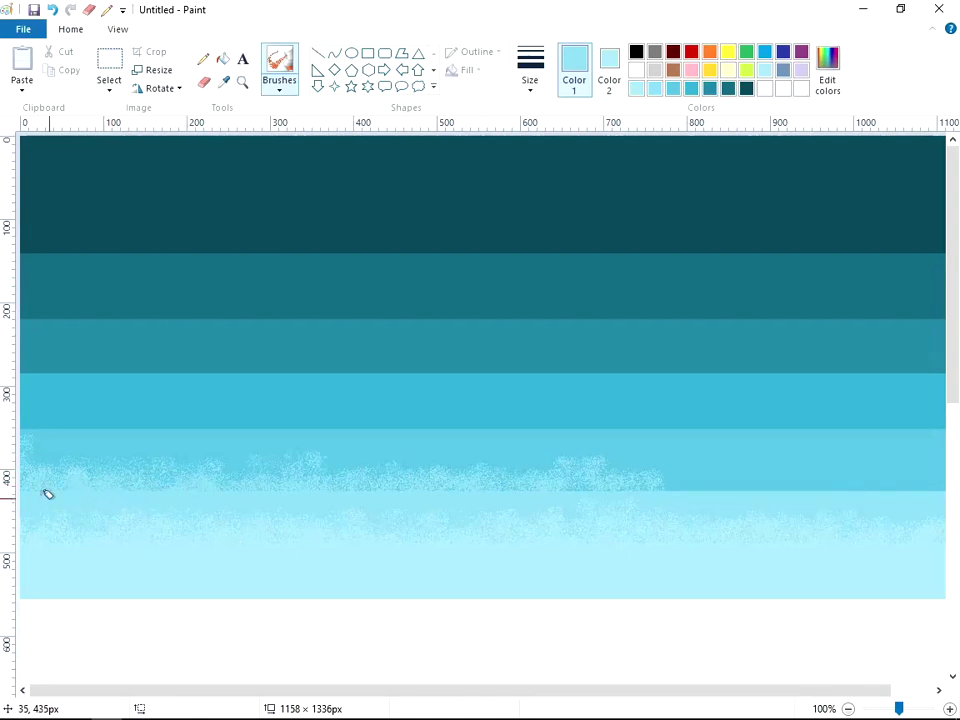
left_click_drag(48, 457, 358, 488)
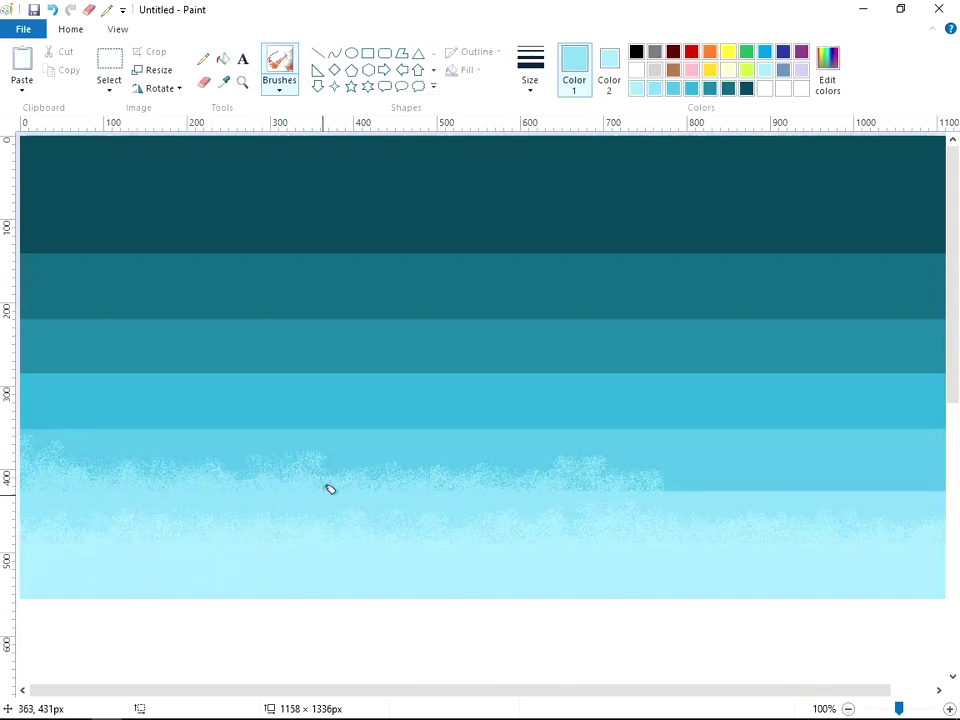
left_click_drag(330, 489, 545, 482)
mouse_move(756, 488)
left_mouse_down()
mouse_move(702, 482)
mouse_move(716, 433)
mouse_move(683, 473)
mouse_move(649, 485)
mouse_move(731, 473)
mouse_move(686, 495)
mouse_move(725, 475)
mouse_move(804, 479)
mouse_move(769, 471)
mouse_move(755, 478)
mouse_move(785, 483)
mouse_move(783, 492)
mouse_move(849, 492)
left_mouse_up()
mouse_move(811, 477)
left_mouse_down()
mouse_move(895, 476)
mouse_move(903, 490)
mouse_move(939, 477)
mouse_move(885, 493)
mouse_move(900, 468)
mouse_move(856, 467)
left_mouse_up()
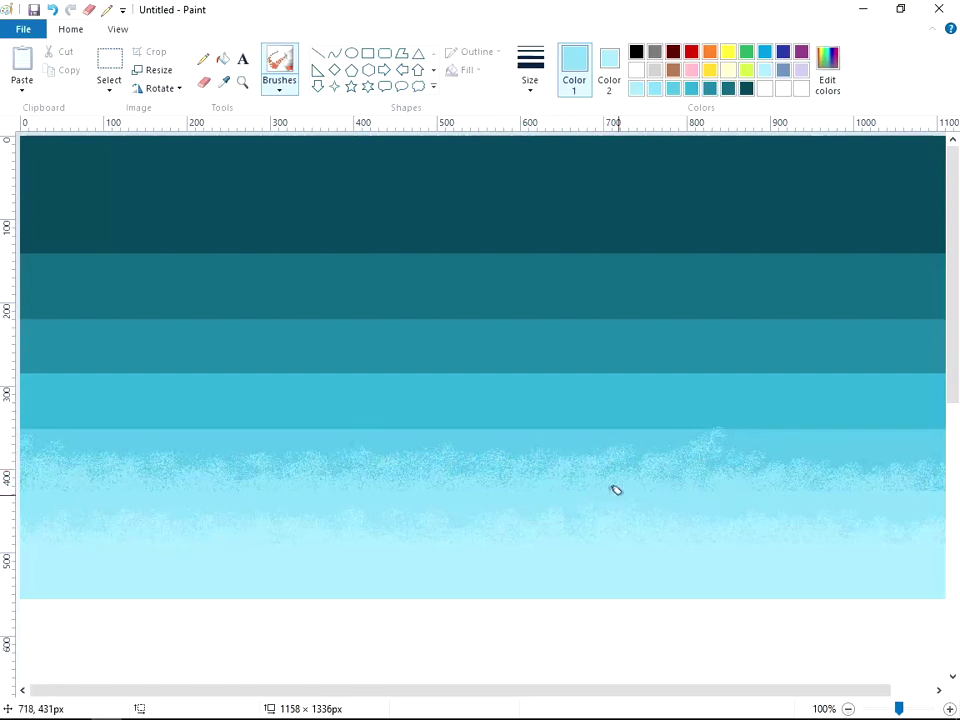
- Airbrush the third custom turquoise along the full-width boundary between the third and fourth bands
left_click(675, 90)
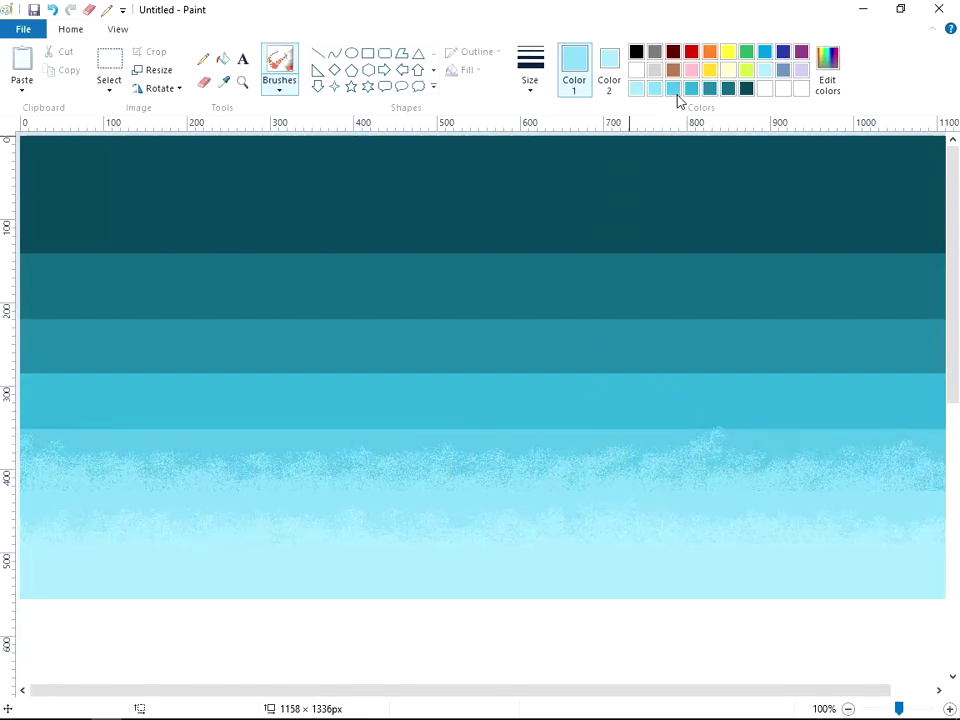
mouse_move(49, 409)
left_mouse_down()
mouse_move(170, 421)
mouse_move(155, 440)
mouse_move(136, 436)
mouse_move(235, 445)
mouse_move(211, 432)
mouse_move(276, 437)
mouse_move(263, 430)
mouse_move(284, 432)
mouse_move(290, 404)
mouse_move(358, 425)
mouse_move(311, 421)
mouse_move(434, 414)
mouse_move(363, 430)
mouse_move(421, 421)
mouse_move(384, 423)
mouse_move(422, 433)
mouse_move(354, 425)
mouse_move(382, 432)
mouse_move(557, 419)
mouse_move(478, 424)
mouse_move(482, 407)
mouse_move(519, 428)
mouse_move(706, 417)
mouse_move(582, 428)
mouse_move(667, 405)
mouse_move(522, 417)
mouse_move(601, 429)
mouse_move(518, 407)
left_mouse_up()
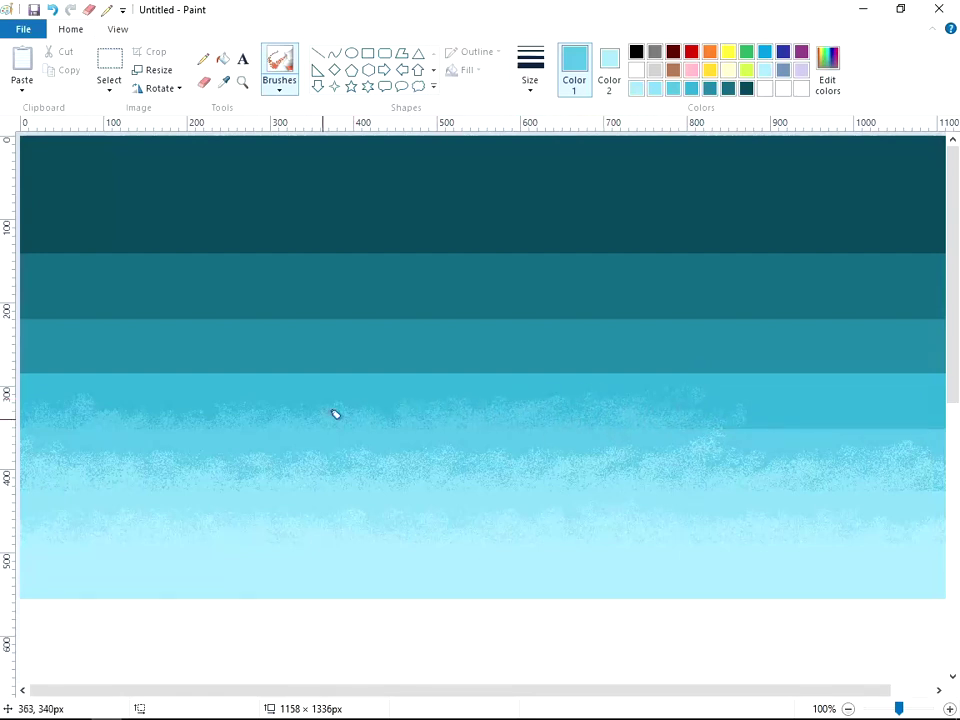
mouse_move(652, 422)
left_mouse_down()
mouse_move(823, 418)
mouse_move(734, 453)
left_mouse_up()
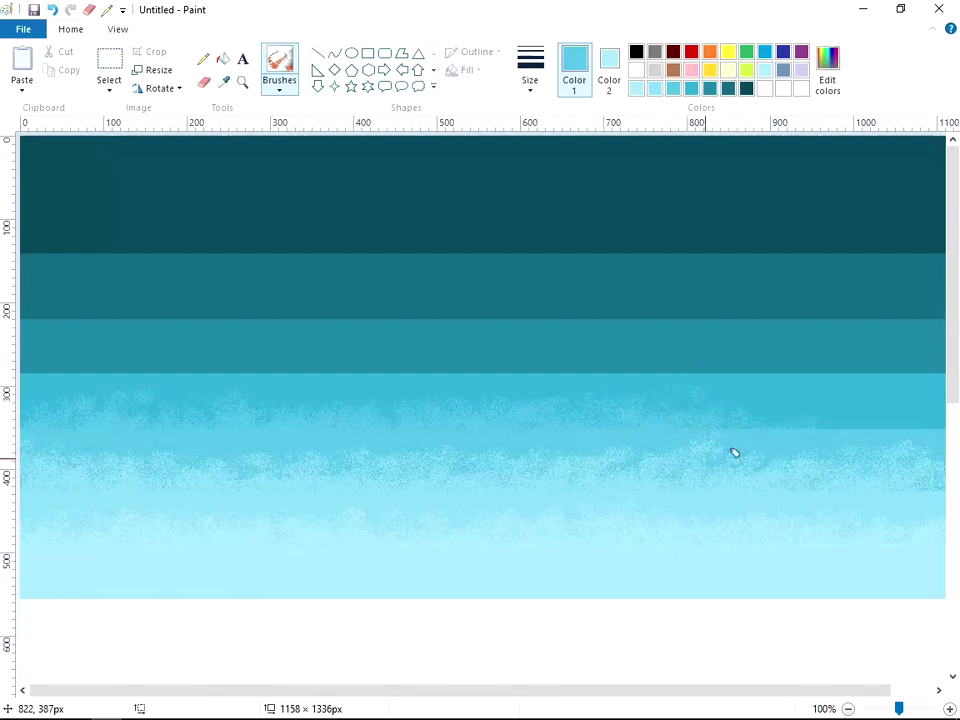
mouse_move(677, 436)
left_mouse_down()
mouse_move(791, 421)
mouse_move(743, 431)
mouse_move(807, 419)
mouse_move(717, 417)
mouse_move(801, 426)
mouse_move(851, 412)
left_mouse_up()
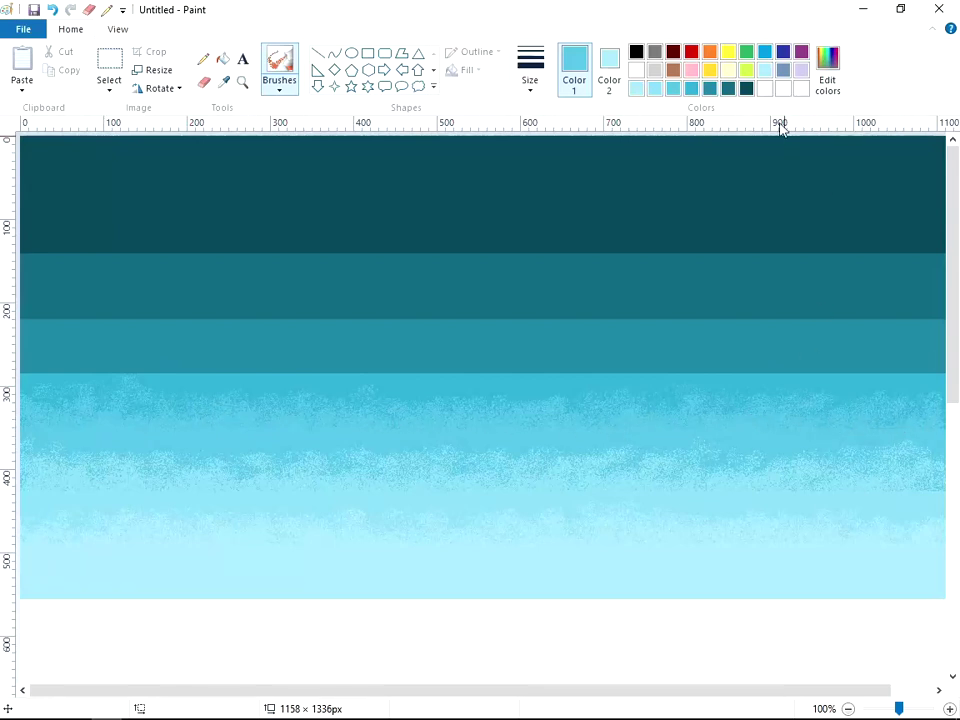
- Airbrush the fourth custom turquoise along the full-width boundary between the fourth and fifth bands
left_click(695, 88)
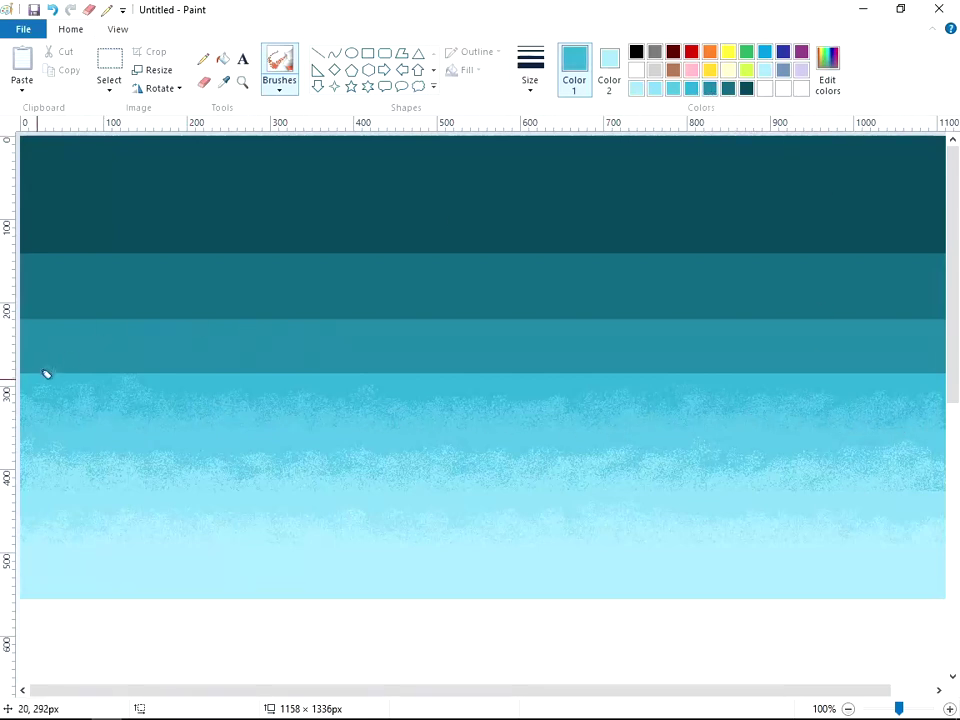
mouse_move(20, 372)
left_mouse_down()
mouse_move(40, 347)
mouse_move(58, 360)
mouse_move(96, 353)
mouse_move(66, 367)
mouse_move(71, 344)
mouse_move(52, 339)
mouse_move(136, 360)
mouse_move(56, 363)
mouse_move(245, 367)
mouse_move(189, 367)
mouse_move(148, 384)
mouse_move(117, 374)
mouse_move(129, 358)
mouse_move(109, 348)
mouse_move(131, 338)
mouse_move(270, 376)
mouse_move(325, 366)
mouse_move(273, 358)
mouse_move(234, 373)
mouse_move(347, 359)
mouse_move(236, 360)
mouse_move(250, 354)
mouse_move(128, 370)
mouse_move(80, 360)
mouse_move(80, 371)
mouse_move(167, 348)
mouse_move(270, 361)
mouse_move(240, 371)
mouse_move(258, 354)
mouse_move(312, 342)
mouse_move(307, 360)
mouse_move(375, 363)
mouse_move(273, 375)
mouse_move(390, 365)
mouse_move(410, 350)
mouse_move(342, 374)
mouse_move(427, 373)
mouse_move(337, 366)
mouse_move(250, 376)
mouse_move(526, 359)
mouse_move(477, 353)
mouse_move(525, 351)
mouse_move(390, 368)
left_mouse_up()
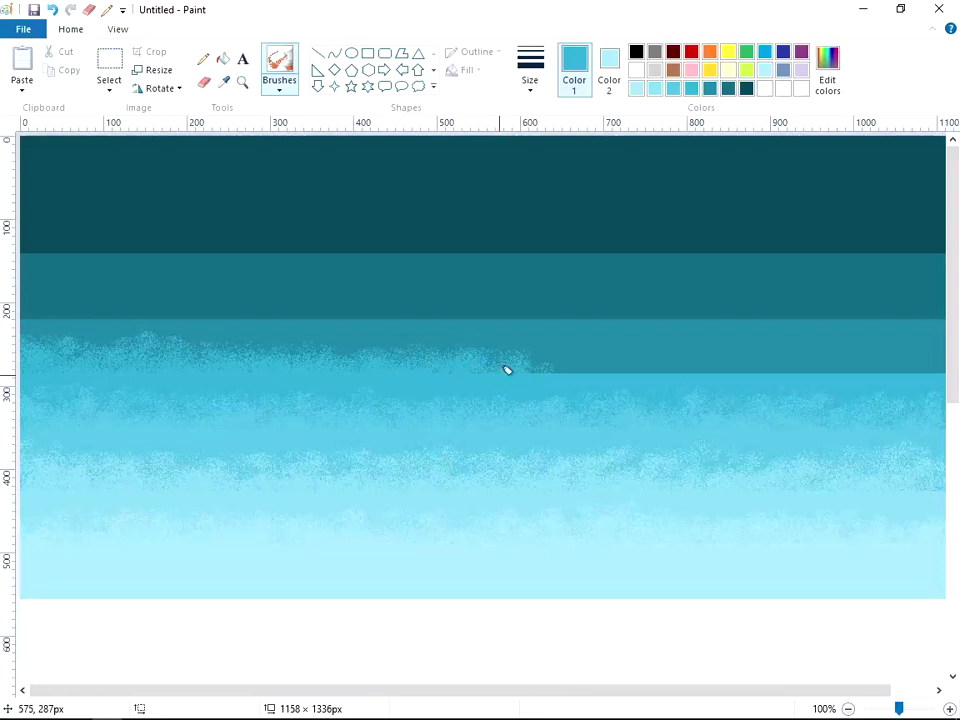
mouse_move(476, 364)
left_mouse_down()
mouse_move(593, 360)
mouse_move(557, 361)
mouse_move(587, 370)
mouse_move(506, 379)
mouse_move(616, 368)
mouse_move(531, 371)
mouse_move(460, 342)
mouse_move(625, 352)
mouse_move(563, 373)
mouse_move(648, 351)
mouse_move(730, 365)
mouse_move(685, 354)
mouse_move(726, 365)
mouse_move(670, 358)
mouse_move(642, 371)
left_mouse_up()
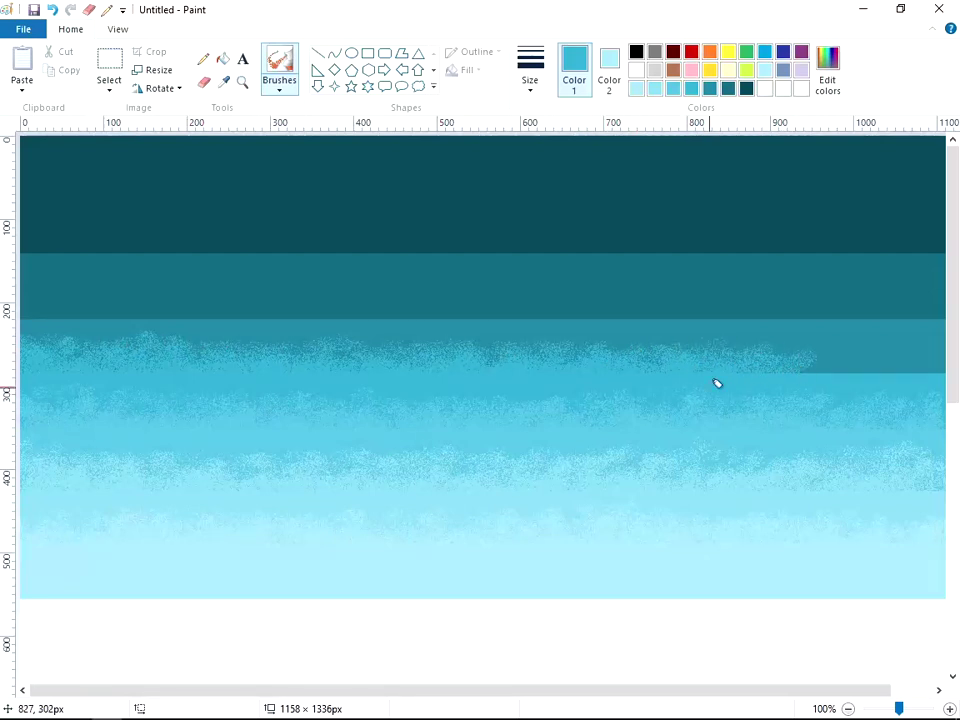
mouse_move(717, 383)
left_mouse_down()
mouse_move(842, 370)
mouse_move(830, 362)
mouse_move(786, 373)
mouse_move(879, 365)
mouse_move(850, 366)
mouse_move(902, 349)
mouse_move(910, 372)
mouse_move(942, 347)
mouse_move(764, 339)
mouse_move(892, 381)
left_mouse_up()
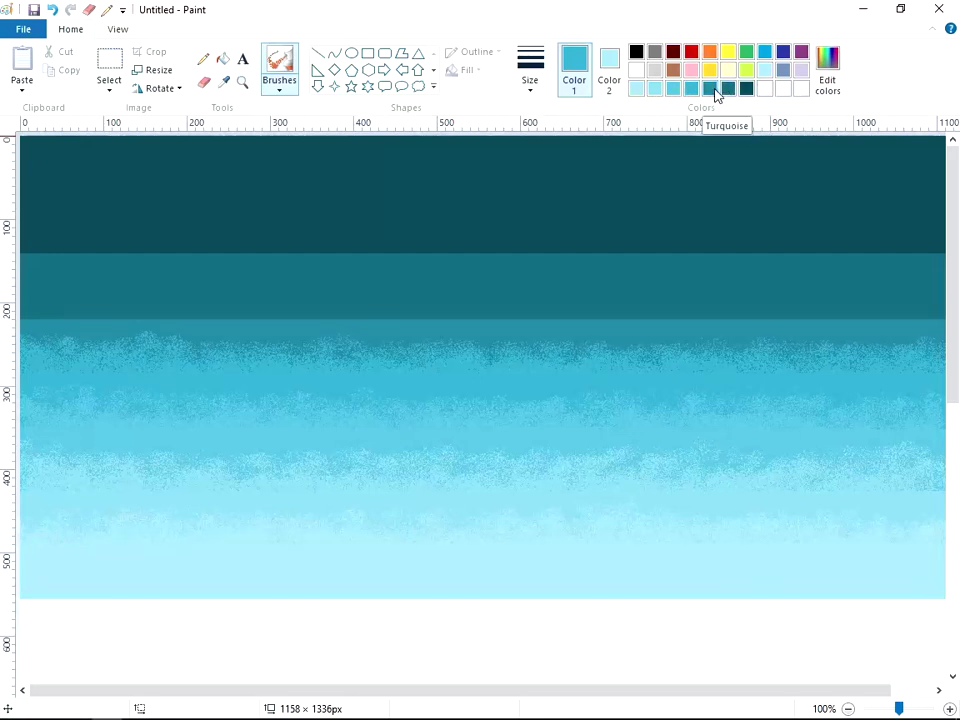
- Airbrush the fifth custom turquoise along the boundary with the sixth band, and add patches of the fourth custom turquoise over the fifth band
mouse_move(938, 707)
left_click(709, 90)
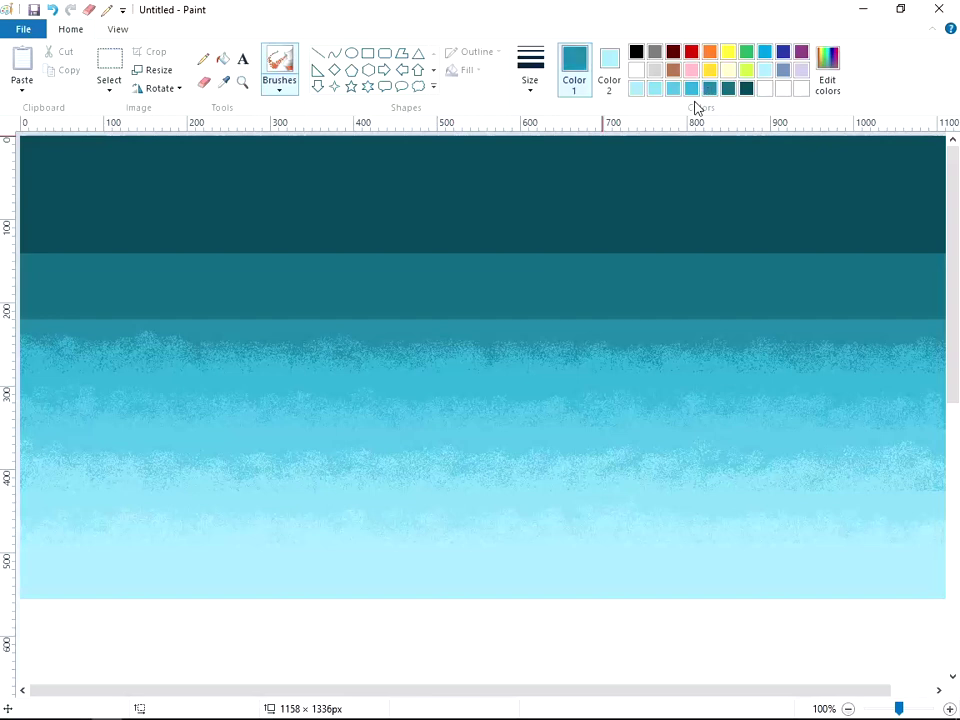
mouse_move(42, 306)
left_mouse_down()
mouse_move(8, 300)
mouse_move(57, 318)
mouse_move(78, 300)
mouse_move(121, 302)
mouse_move(73, 318)
mouse_move(173, 307)
mouse_move(100, 328)
left_mouse_up()
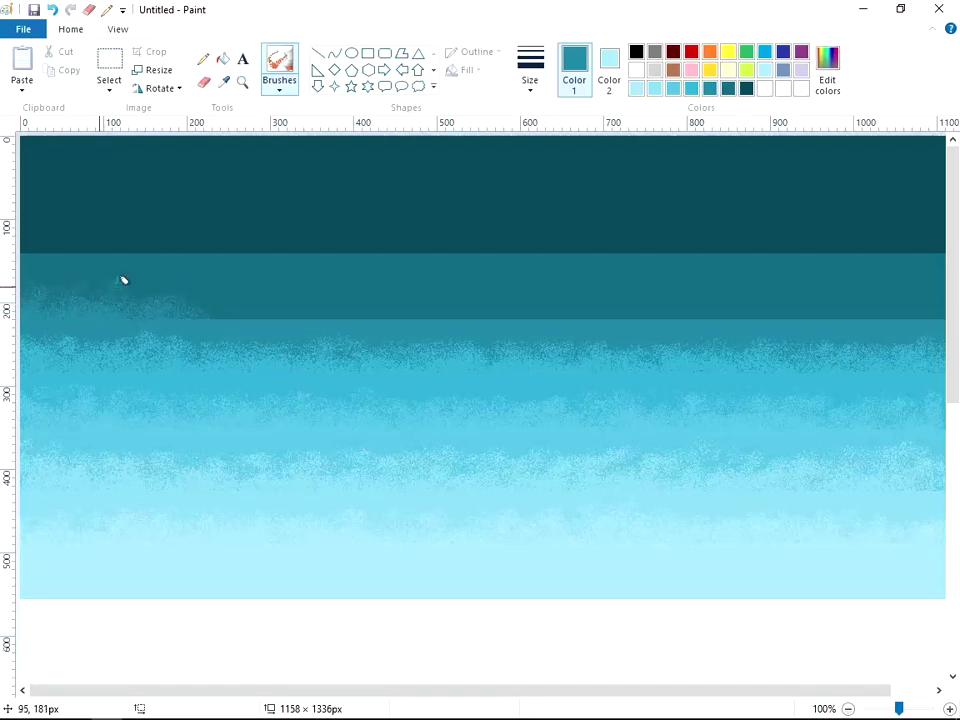
mouse_move(178, 311)
left_mouse_down()
mouse_move(397, 309)
mouse_move(405, 289)
mouse_move(454, 306)
mouse_move(578, 305)
left_mouse_up()
left_click_drag(438, 326, 536, 319)
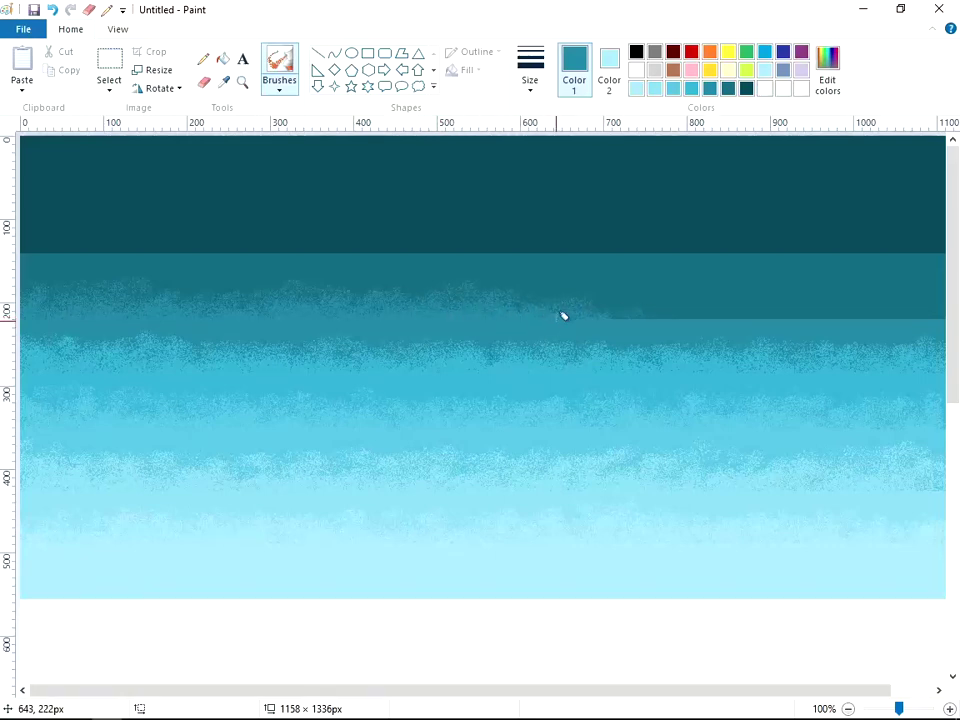
mouse_move(542, 314)
left_mouse_down()
mouse_move(606, 294)
mouse_move(677, 301)
mouse_move(654, 322)
mouse_move(705, 316)
mouse_move(622, 324)
mouse_move(694, 308)
mouse_move(655, 308)
mouse_move(772, 296)
mouse_move(746, 316)
mouse_move(870, 316)
mouse_move(694, 313)
mouse_move(844, 298)
mouse_move(818, 310)
mouse_move(920, 291)
mouse_move(907, 322)
left_mouse_up()
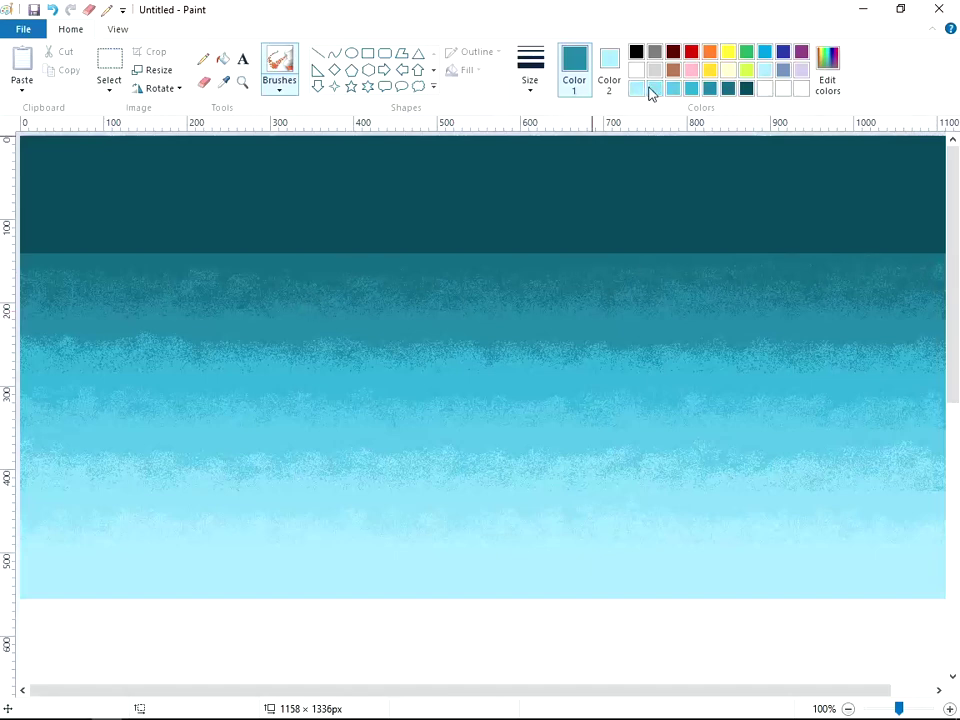
left_click(694, 90)
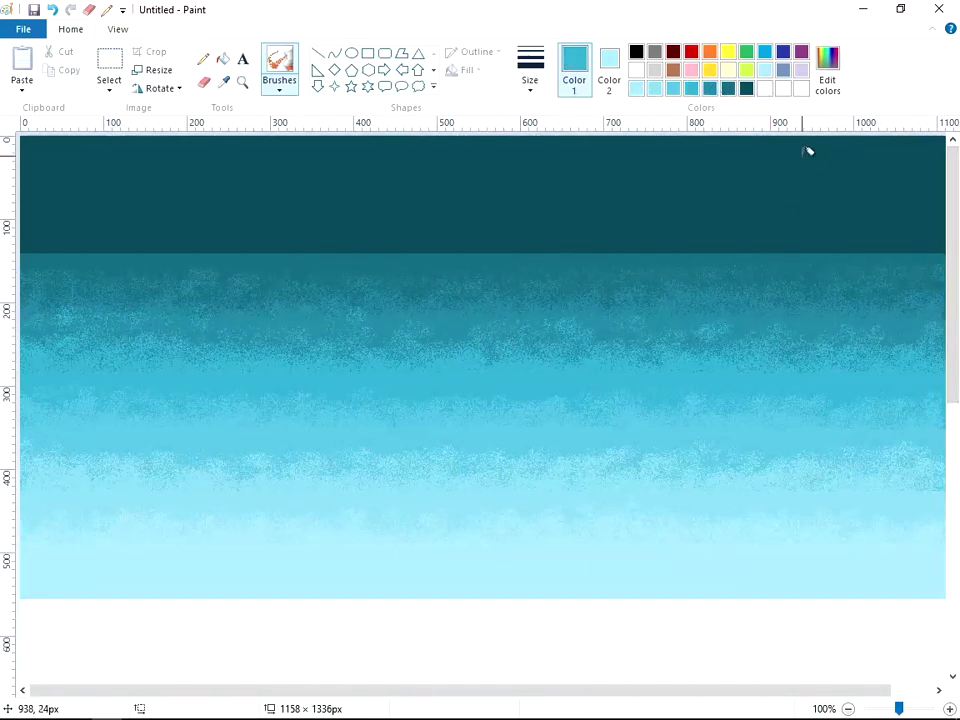
- Airbrush the sixth custom teal along the full-width boundary between the sixth band and the darkest band above it
left_click(751, 93)
left_click(729, 88)
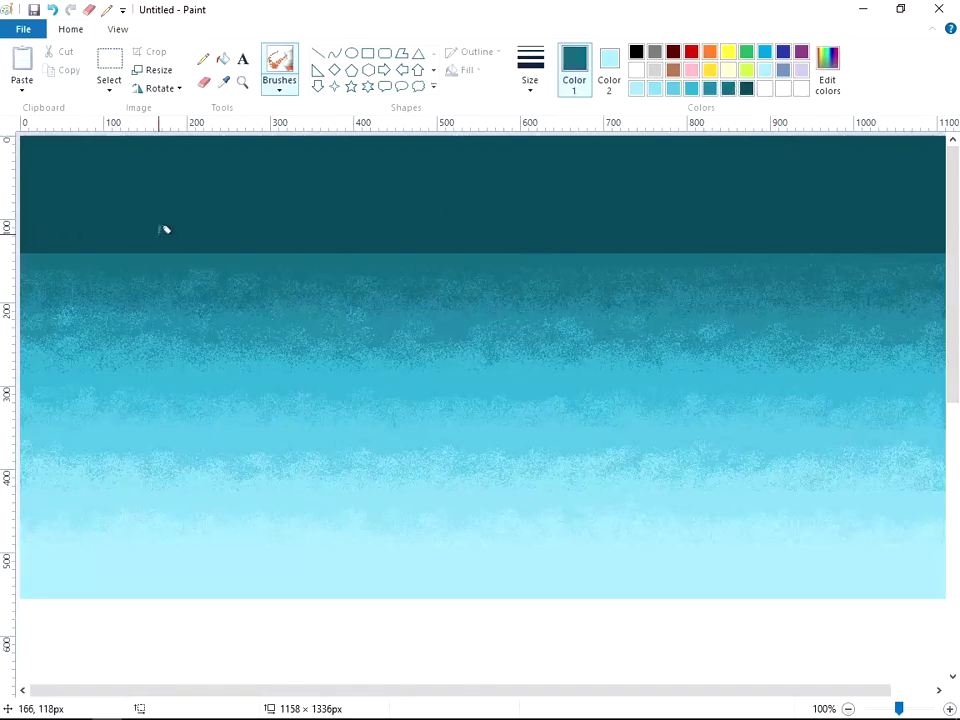
mouse_move(128, 223)
left_mouse_down()
mouse_move(53, 249)
mouse_move(117, 236)
mouse_move(172, 252)
mouse_move(314, 229)
mouse_move(297, 247)
mouse_move(315, 231)
mouse_move(240, 252)
mouse_move(242, 231)
mouse_move(213, 248)
left_mouse_up()
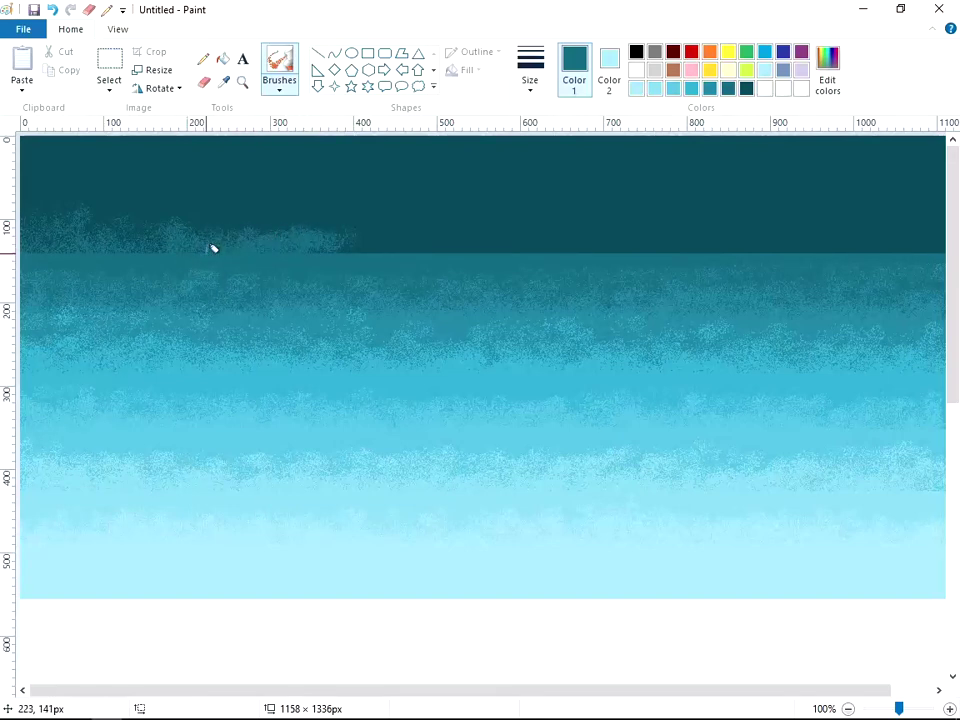
mouse_move(81, 241)
left_mouse_down()
mouse_move(165, 228)
mouse_move(170, 214)
mouse_move(32, 225)
mouse_move(38, 255)
mouse_move(52, 233)
mouse_move(87, 236)
left_mouse_up()
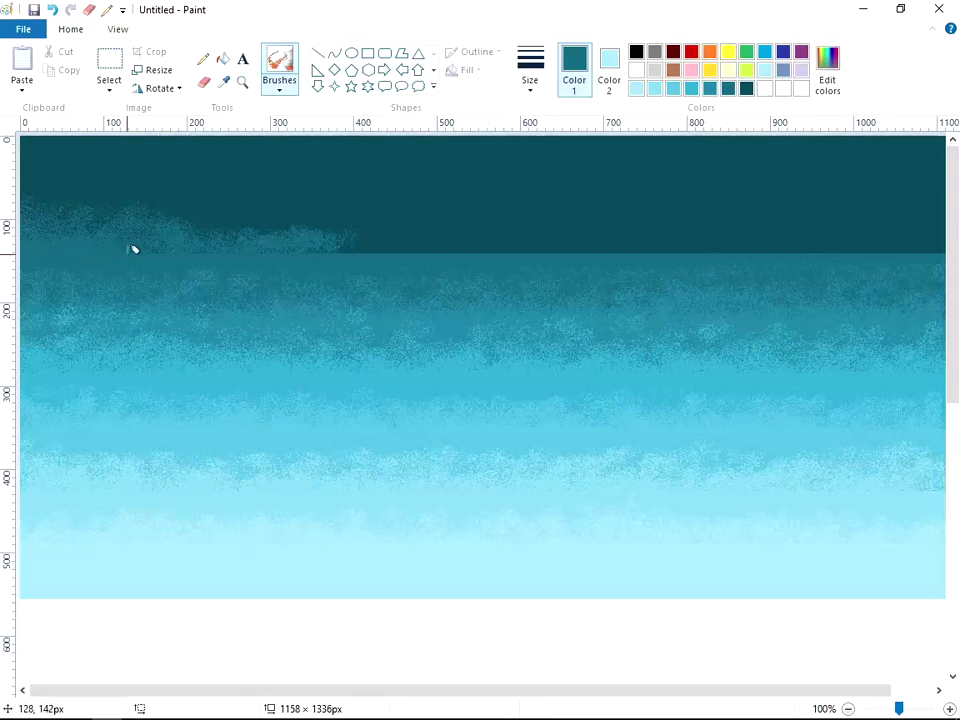
mouse_move(204, 250)
left_mouse_down()
mouse_move(136, 248)
mouse_move(295, 215)
mouse_move(257, 220)
mouse_move(238, 261)
left_mouse_up()
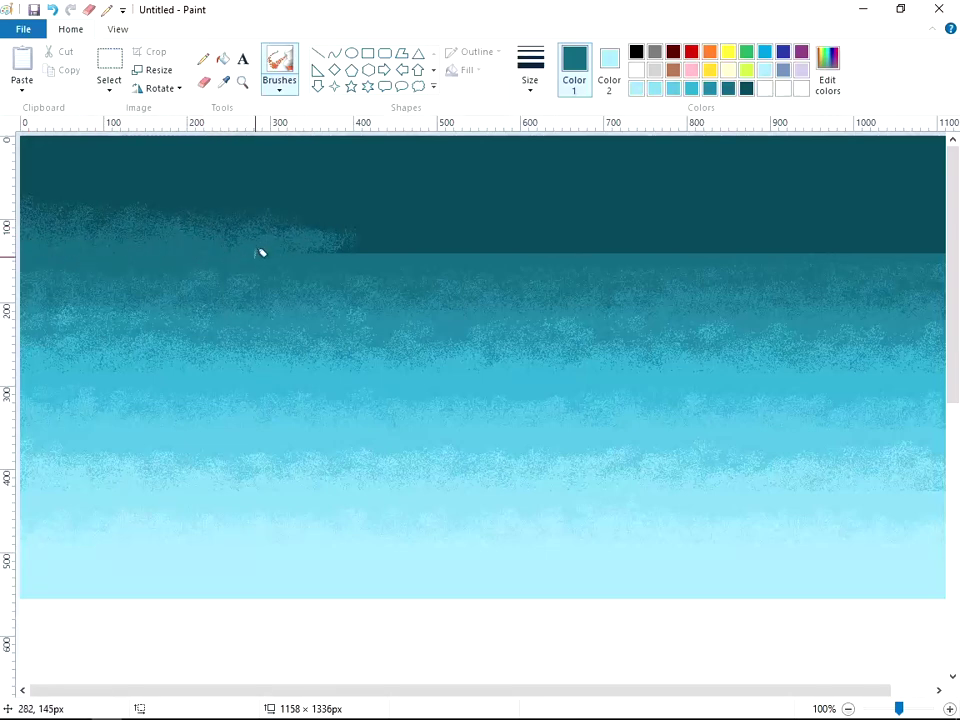
mouse_move(308, 248)
left_mouse_down()
mouse_move(333, 218)
mouse_move(340, 243)
mouse_move(378, 225)
mouse_move(267, 216)
mouse_move(256, 205)
mouse_move(389, 212)
mouse_move(377, 241)
mouse_move(344, 241)
mouse_move(387, 245)
mouse_move(284, 254)
mouse_move(371, 254)
mouse_move(390, 224)
mouse_move(370, 246)
mouse_move(420, 255)
mouse_move(443, 247)
mouse_move(357, 236)
mouse_move(503, 246)
mouse_move(447, 233)
mouse_move(484, 251)
left_mouse_up()
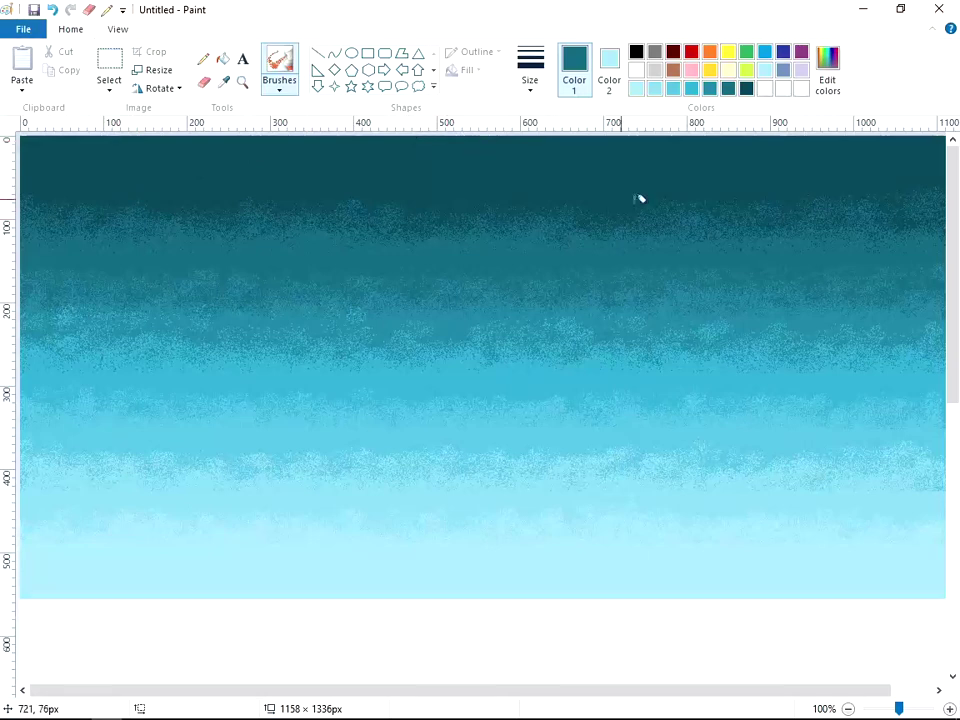
- Try a thin straight line across the middle of the background and remove it
left_click(317, 56)
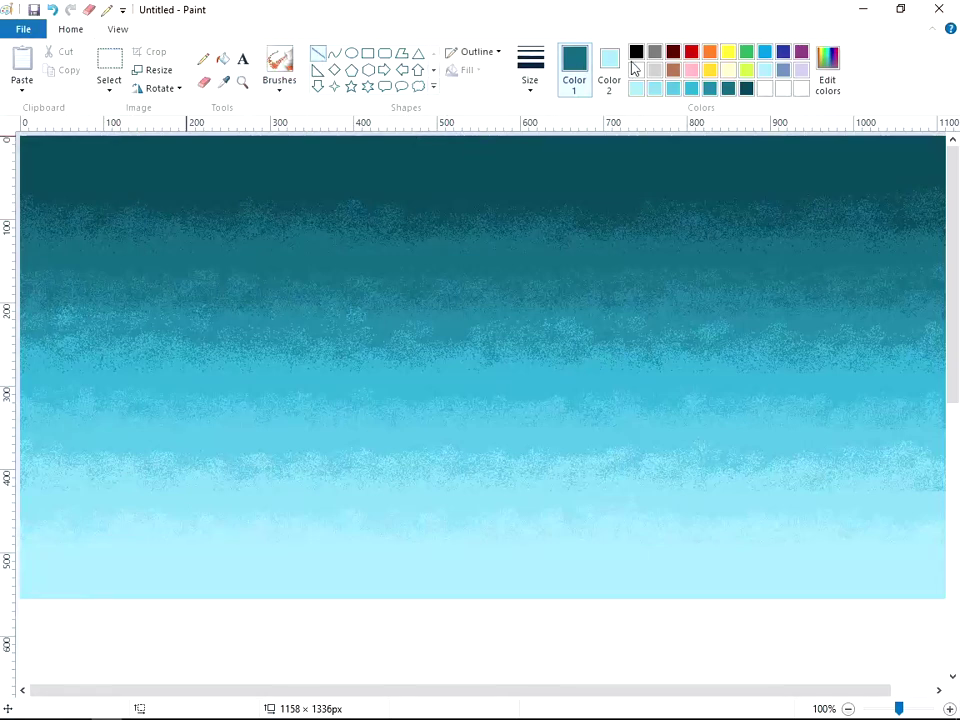
left_click(540, 72)
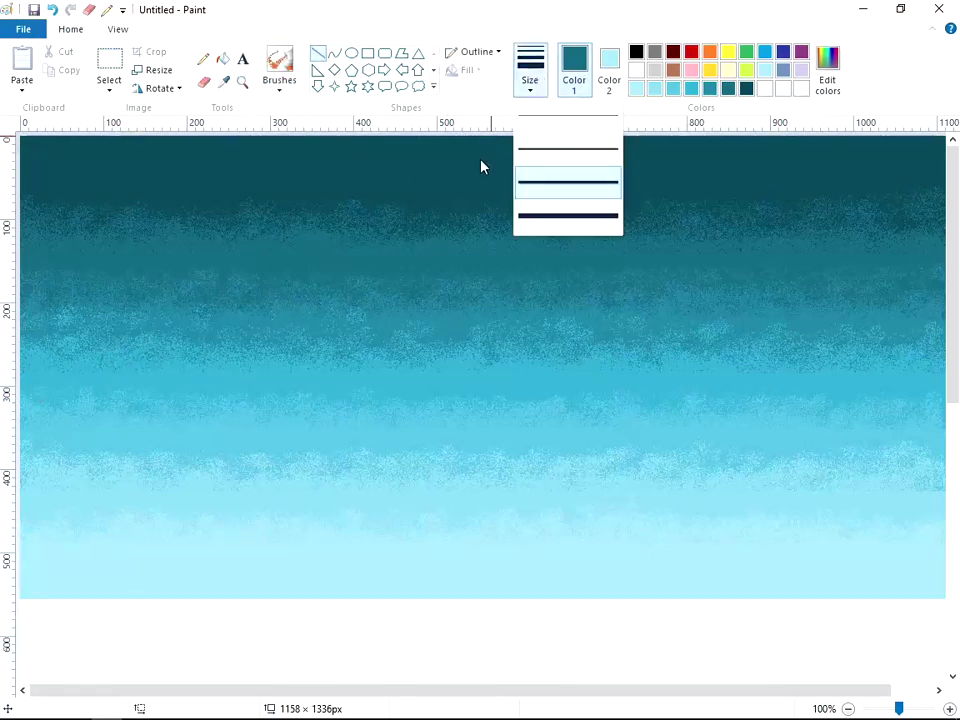
left_click(540, 128)
left_click_drag(34, 402, 700, 388)
right_click(700, 388)
left_click(726, 398)
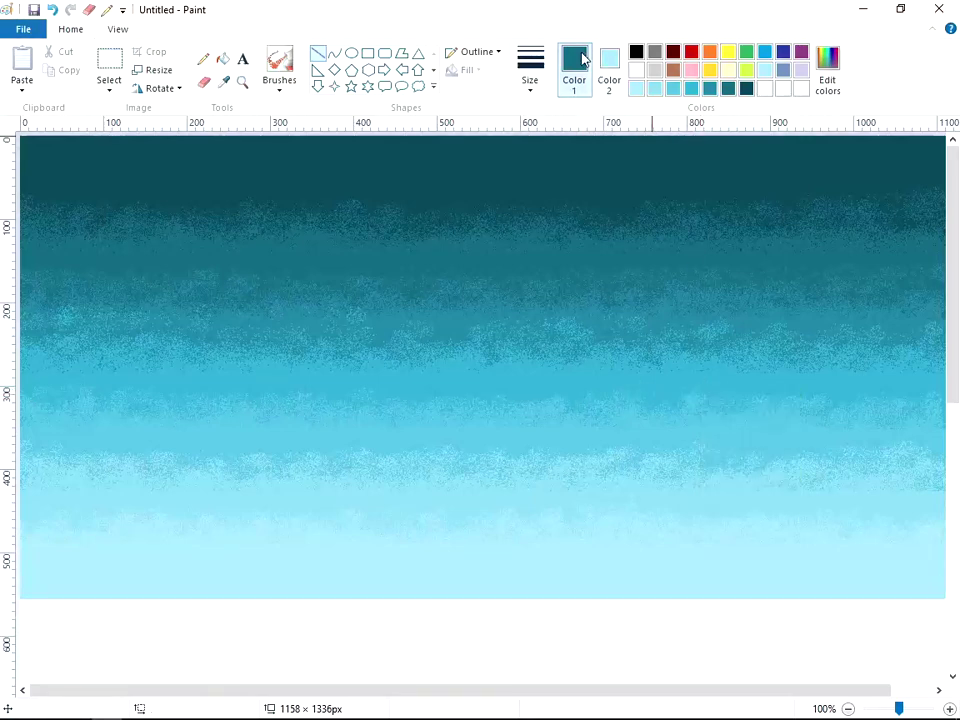
- Try a shorter thin line with a solid-colour outline over the middle bands and remove it
left_click(490, 55)
left_click(531, 60)
left_click(490, 54)
left_click(493, 90)
left_click(530, 70)
left_click(538, 131)
left_click_drag(80, 406, 437, 395)
right_click(437, 396)
left_click(474, 410)
- Try a thin, level full-width line across the background about 340 px down, and undo it
left_click(476, 51)
left_click(493, 91)
left_click_drag(35, 413, 955, 421)
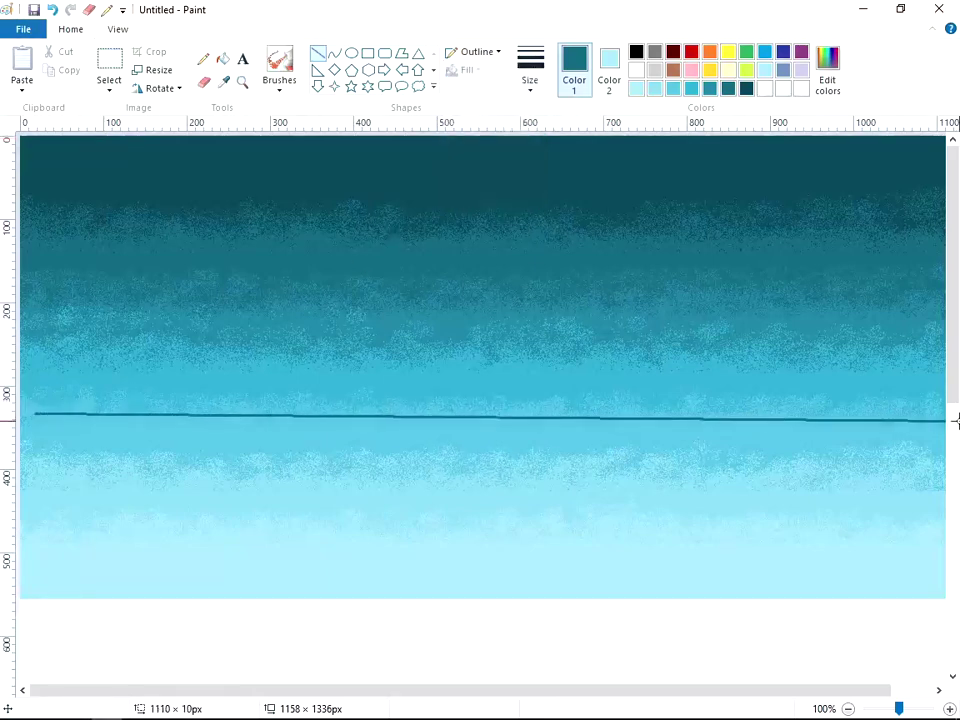
left_click(540, 92)
left_click(553, 150)
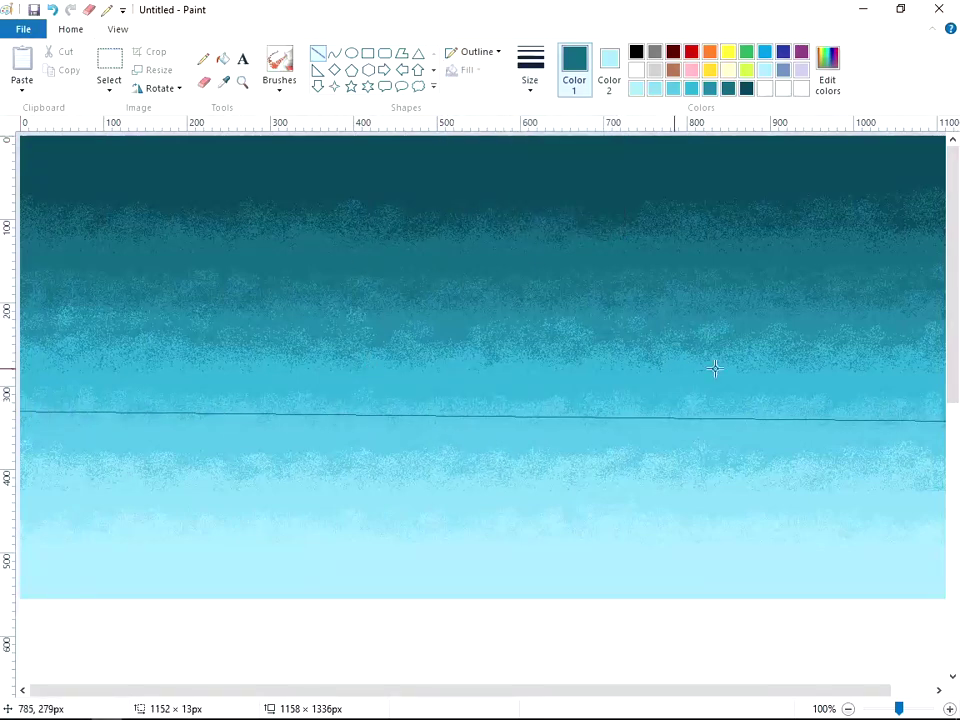
left_click_drag(926, 428, 956, 421)
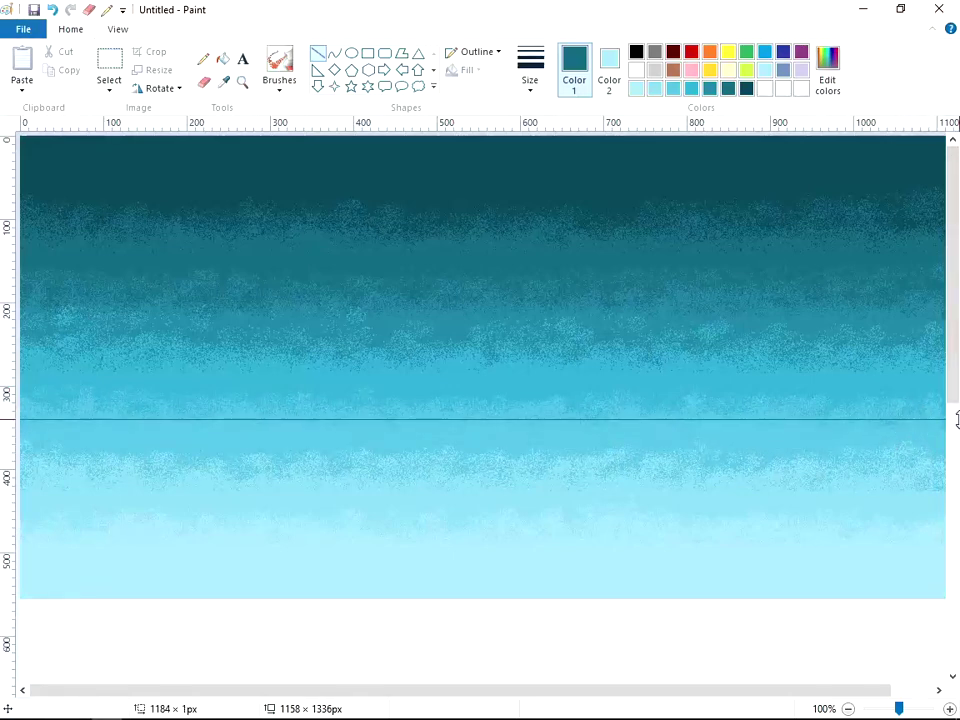
key("ctrl+z")
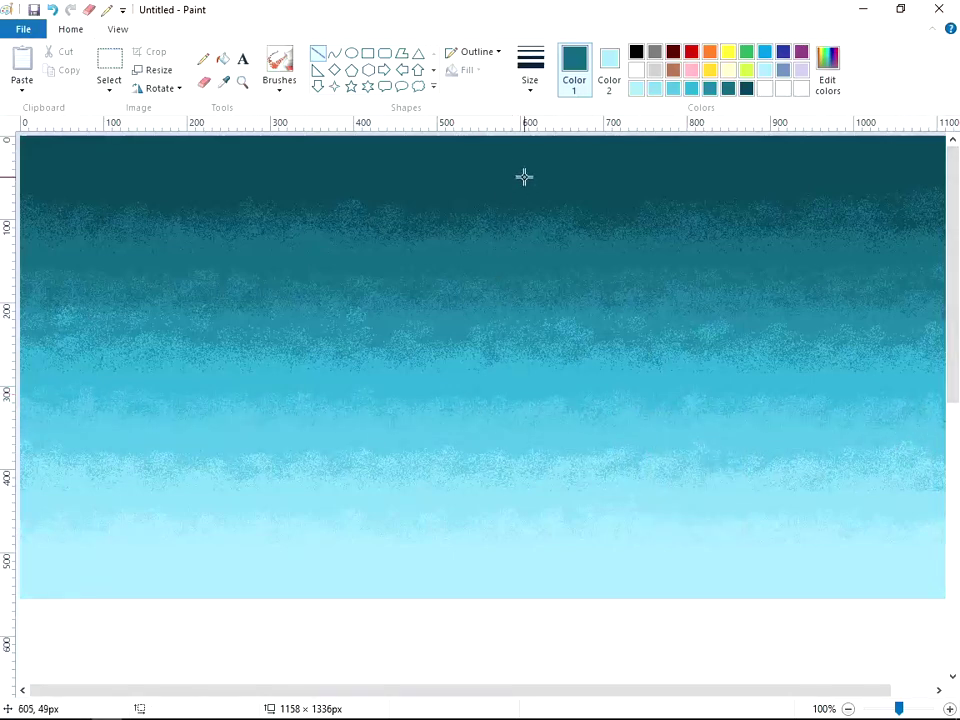
- Squash the selected gradient to about 1100 × 443 px and crop the canvas to 1150 × 462 px
left_click(115, 69)
left_click_drag(26, 155, 941, 583)
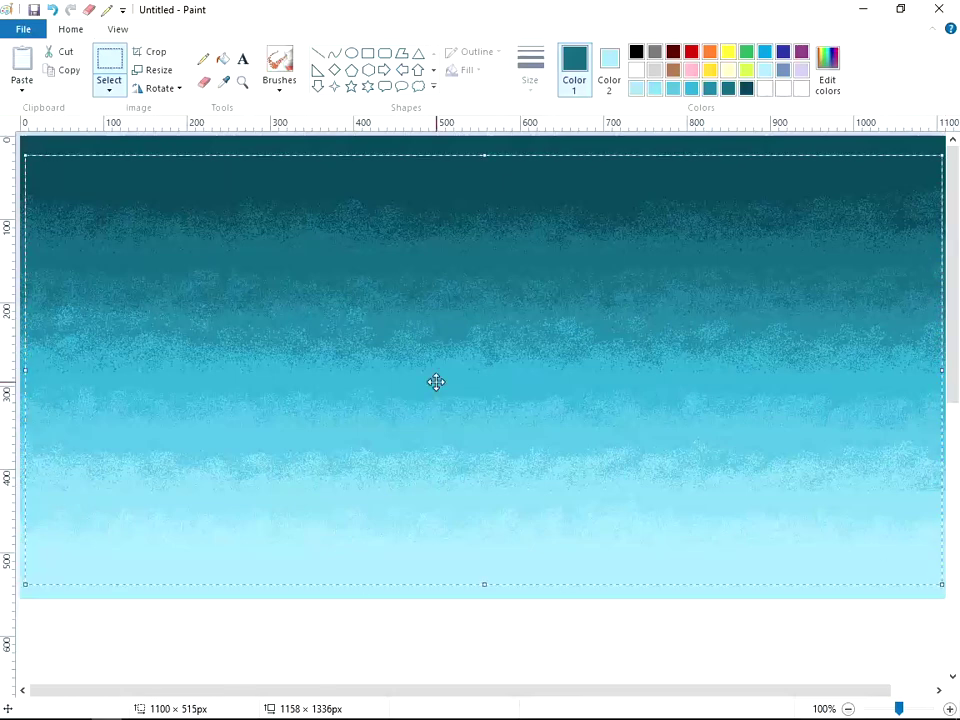
left_click_drag(435, 381, 433, 413)
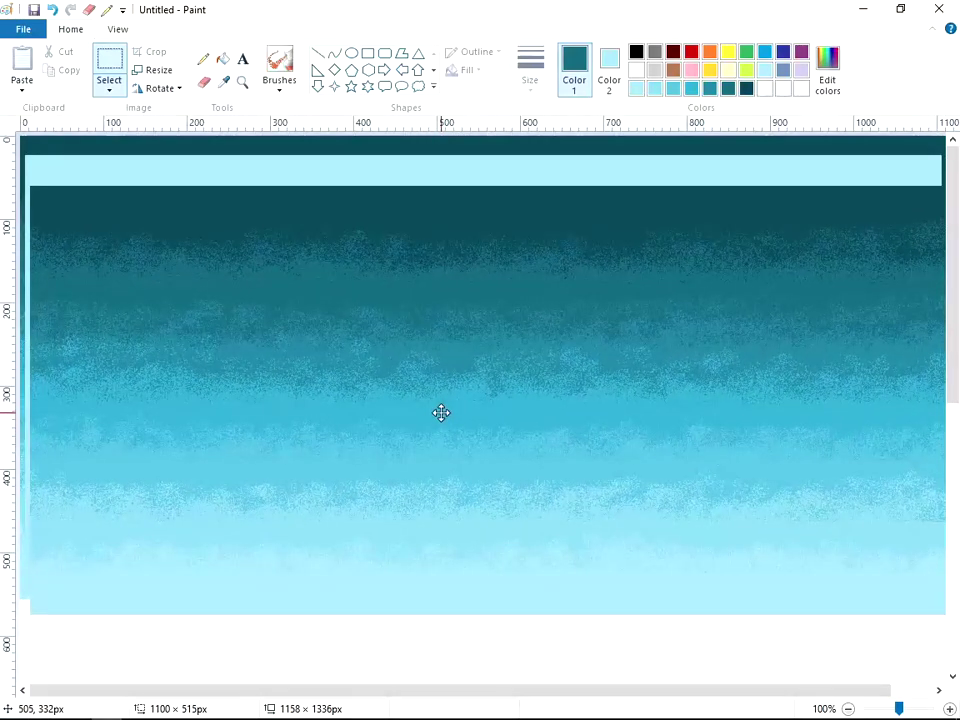
right_click(441, 413)
left_click_drag(490, 615, 508, 562)
left_click_drag(551, 344, 531, 302)
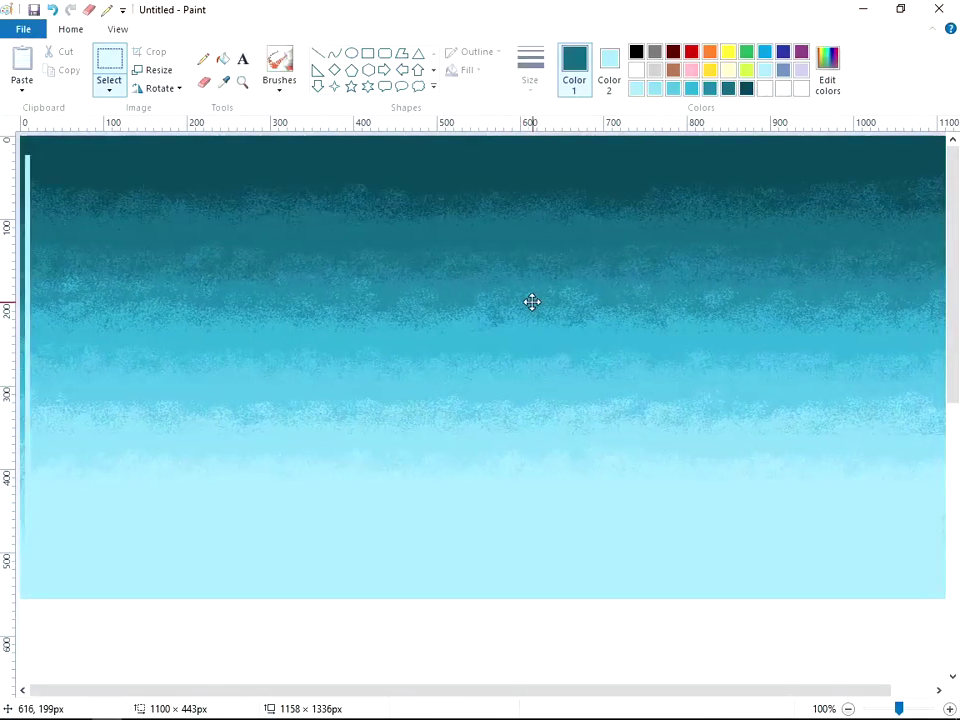
right_click(469, 298)
left_click(504, 364)
- Try pasting a horizontally flipped copy of the gradient over the background, and delete it
right_click(375, 327)
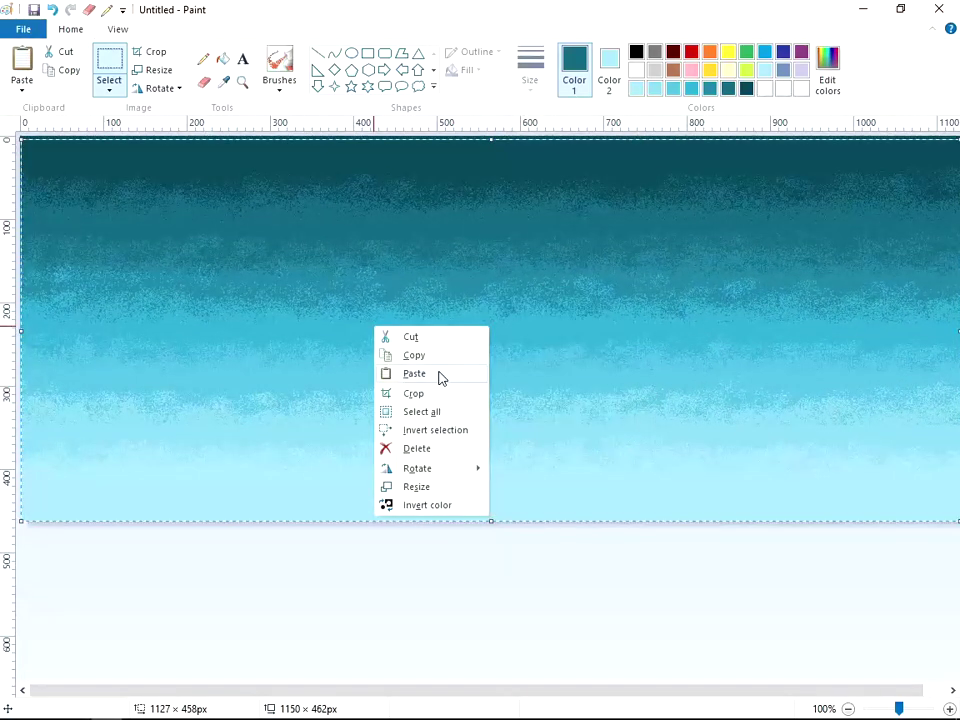
left_click(441, 377)
left_click_drag(439, 371, 500, 325)
right_click(501, 357)
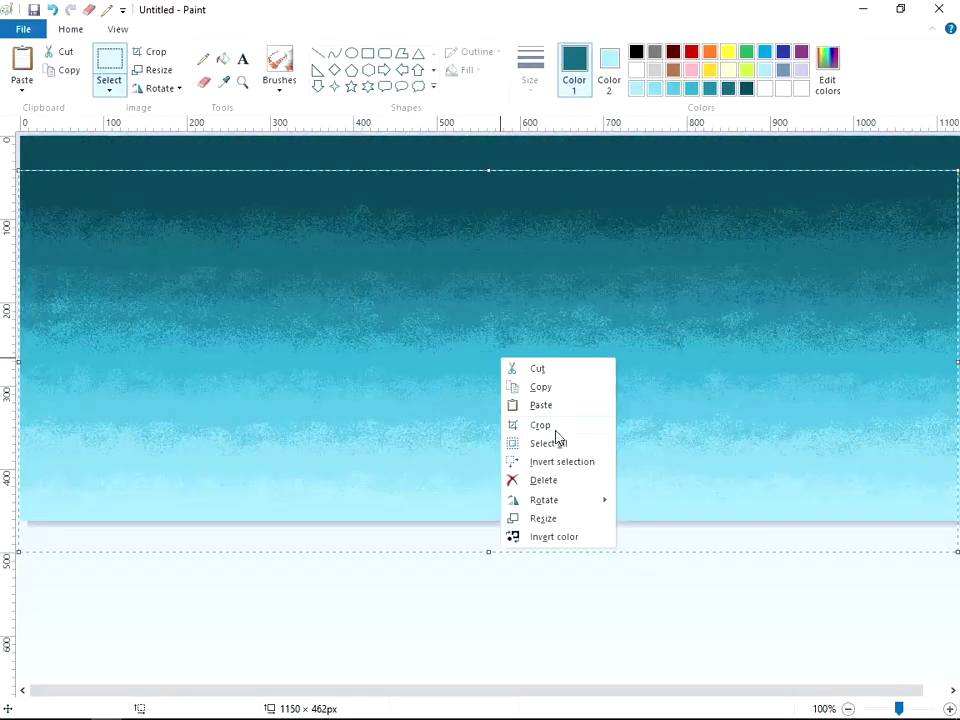
mouse_move(554, 504)
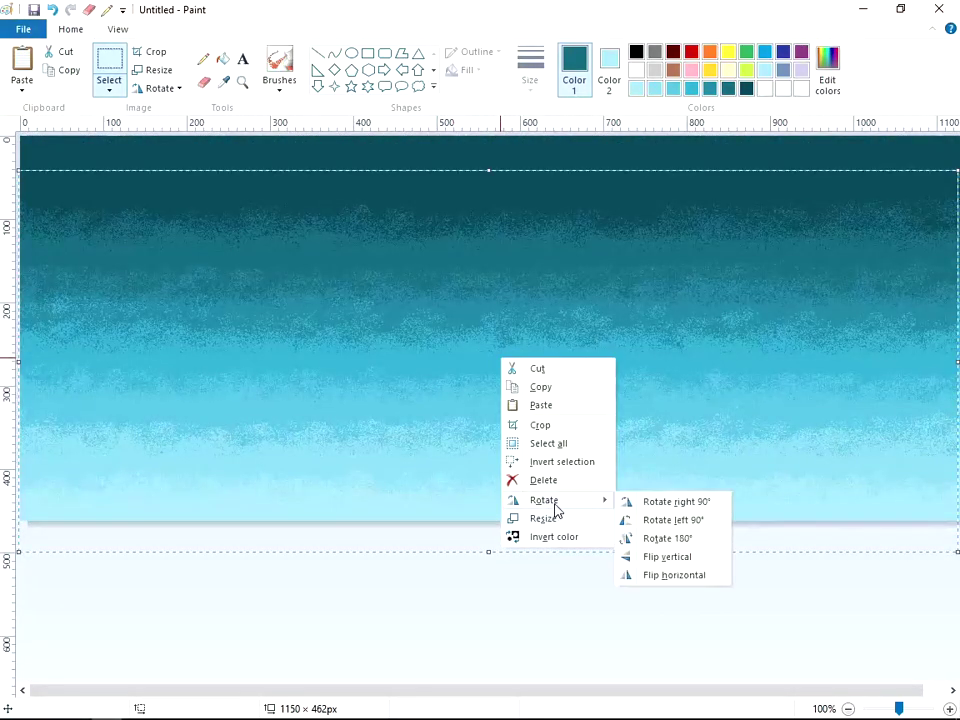
left_click(696, 576)
left_click_drag(564, 399, 502, 279)
key("Delete")
- Extend the canvas to 1150 × 677 px and paste a copy of an area of the gradient about 1110 × 456 px
left_click_drag(497, 536, 497, 536)
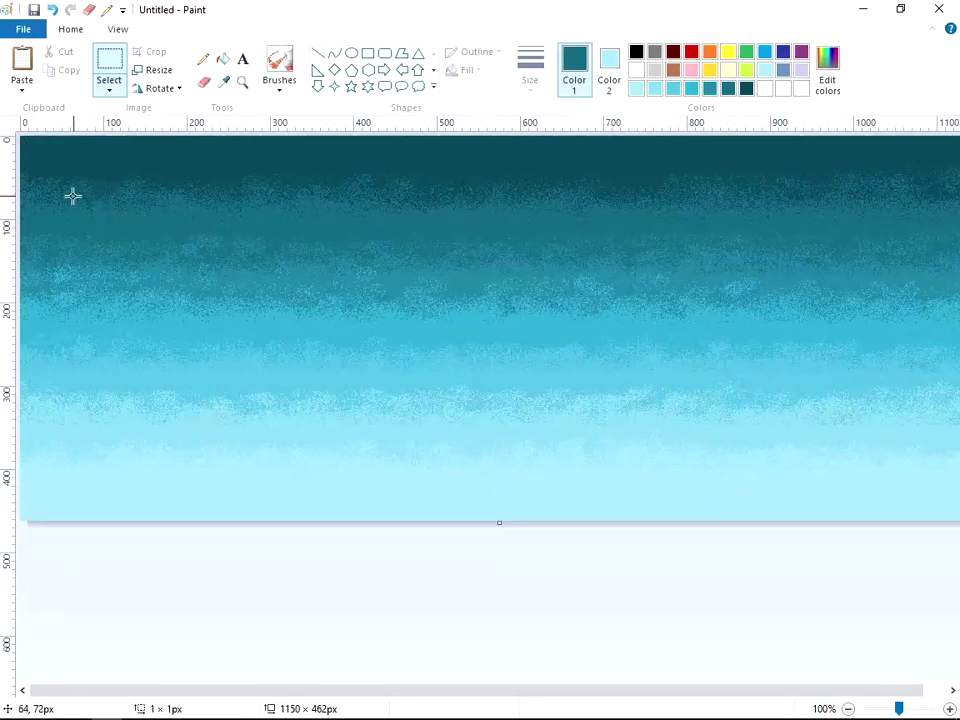
left_click_drag(499, 522, 510, 699)
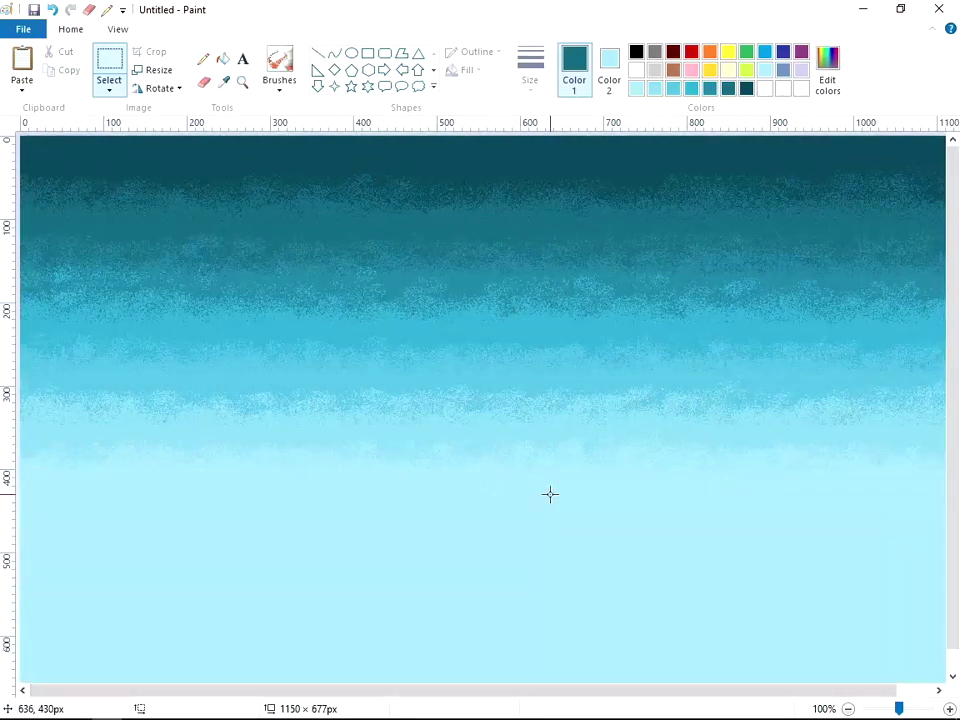
left_click_drag(24, 156, 946, 535)
right_click(527, 370)
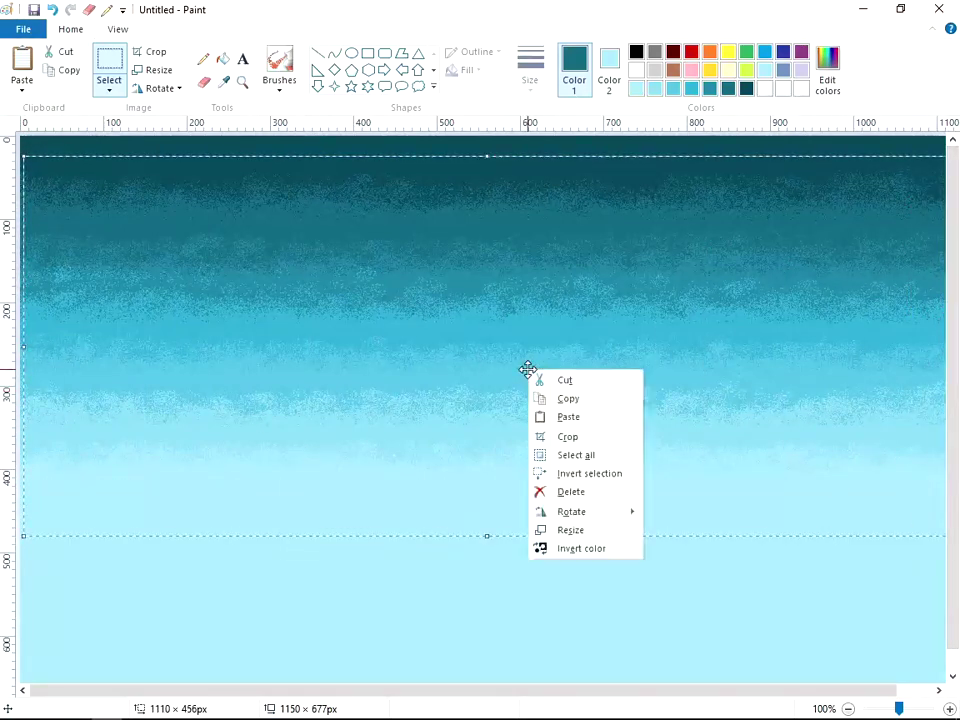
right_click(484, 328)
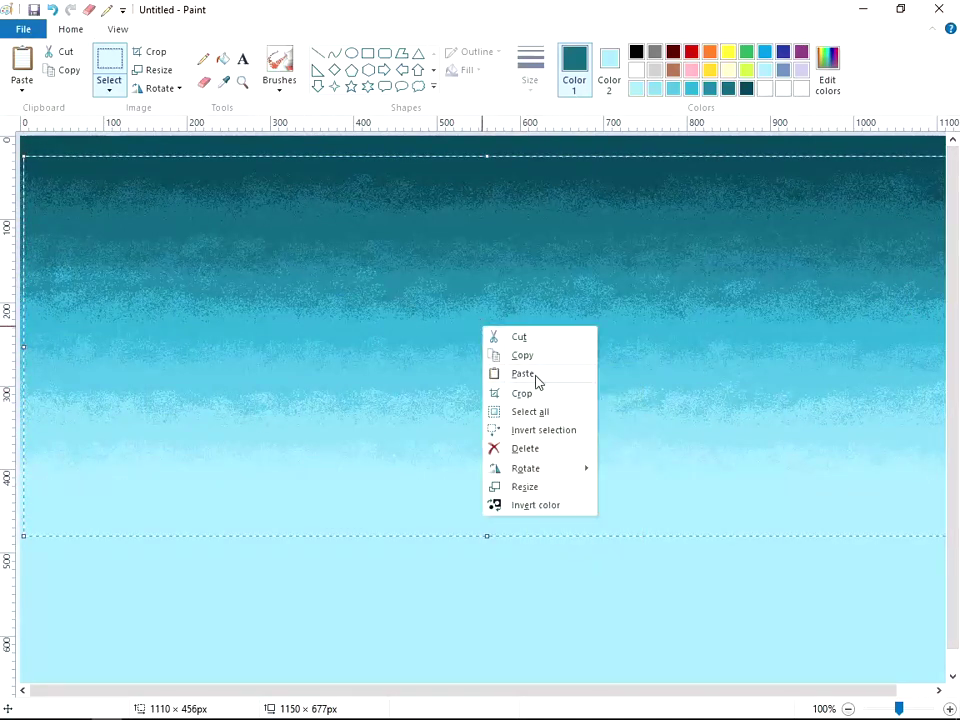
left_click(522, 374)
left_click_drag(535, 373, 501, 442)
- Flip the pasted gradient copy horizontally and flip it back again
right_click(501, 443)
mouse_move(546, 590)
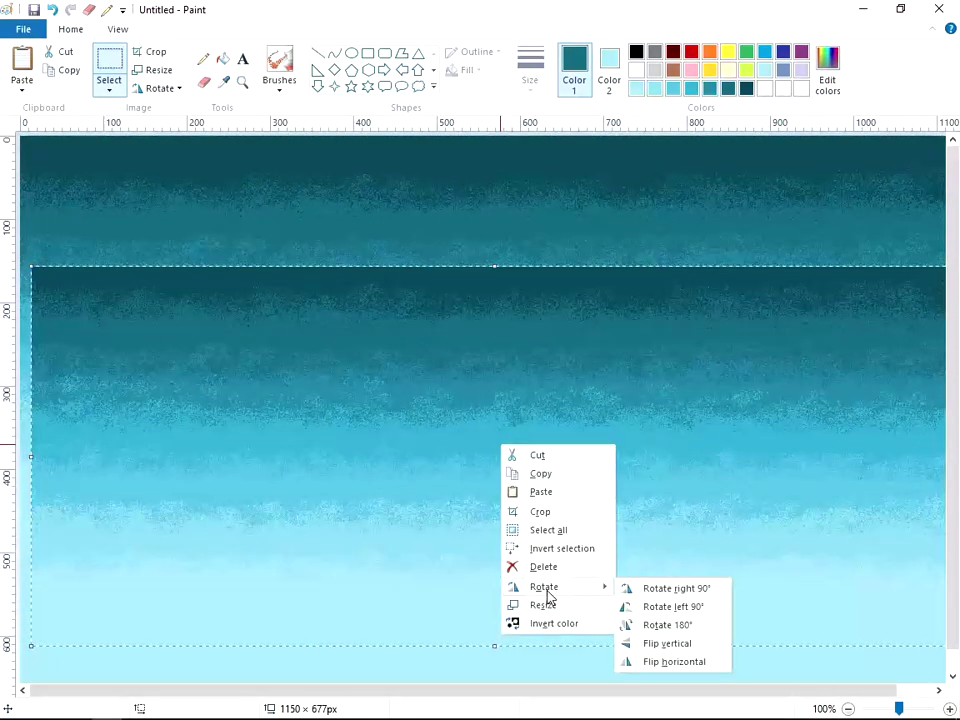
left_click(671, 662)
left_click_drag(588, 392, 578, 356)
right_click(580, 357)
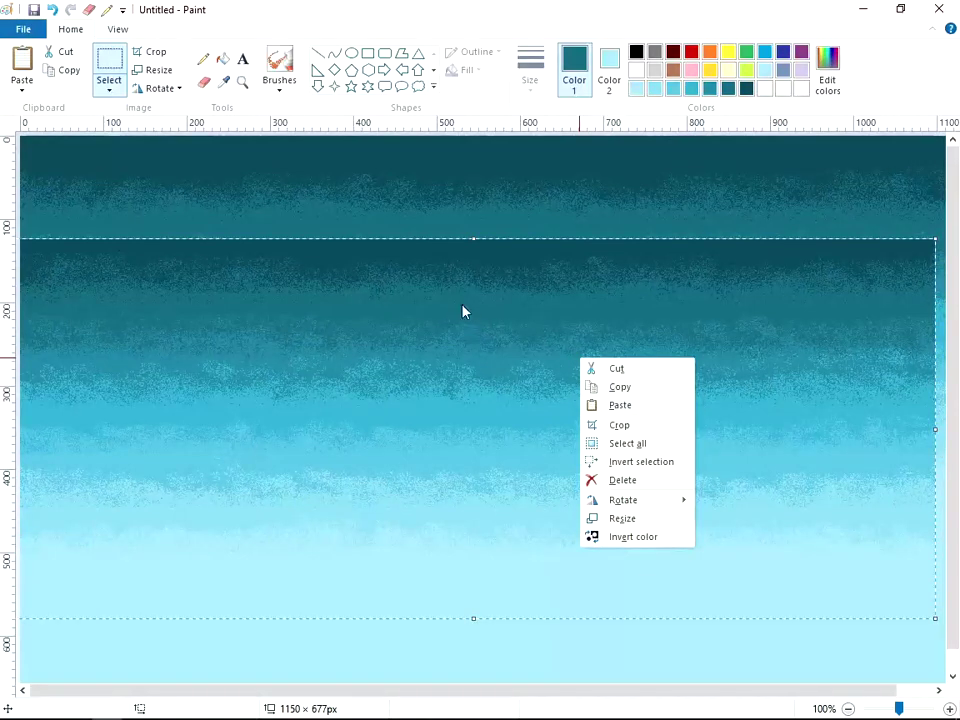
mouse_move(633, 504)
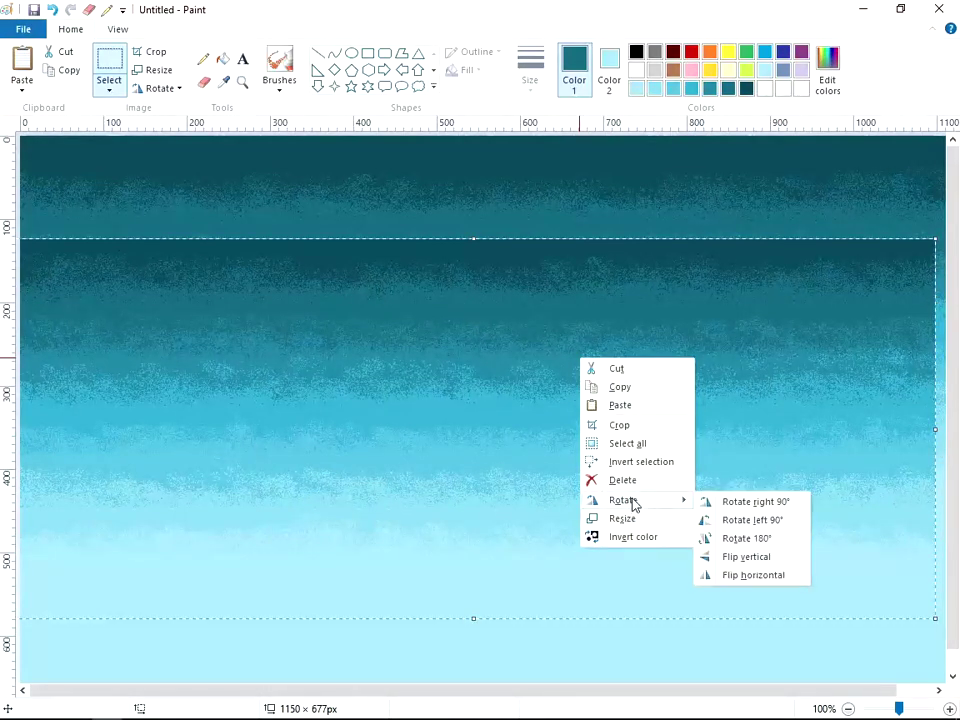
left_click(728, 576)
- Flip the pasted gradient copy vertically and place it lower on the canvas as a mirrored reflection of the sky
right_click(547, 381)
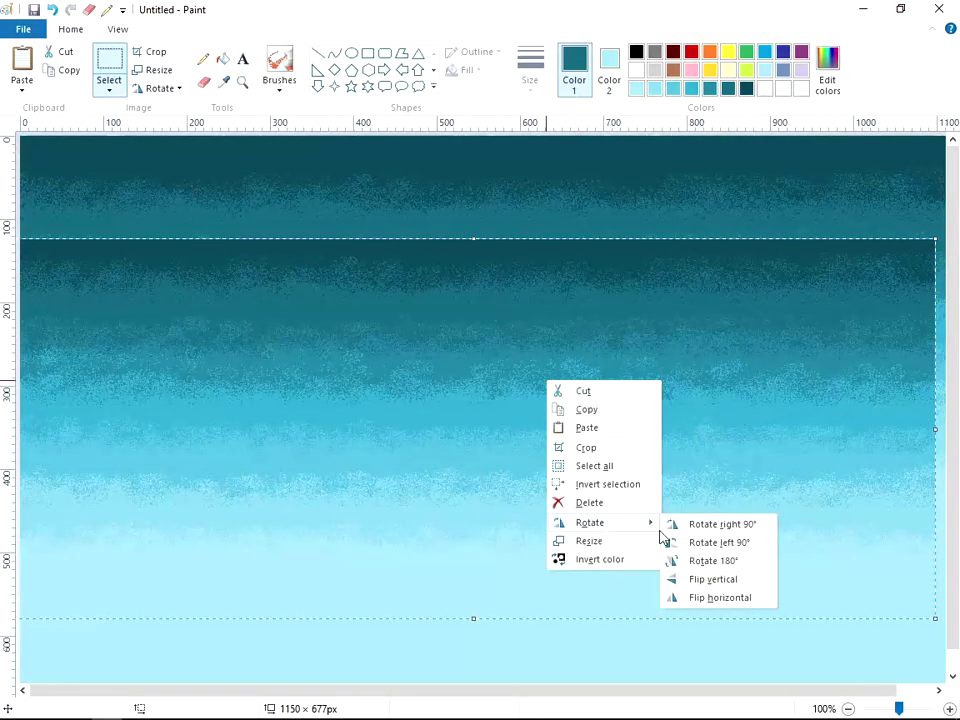
left_click(706, 581)
left_click_drag(480, 371, 490, 571)
left_click(669, 387)
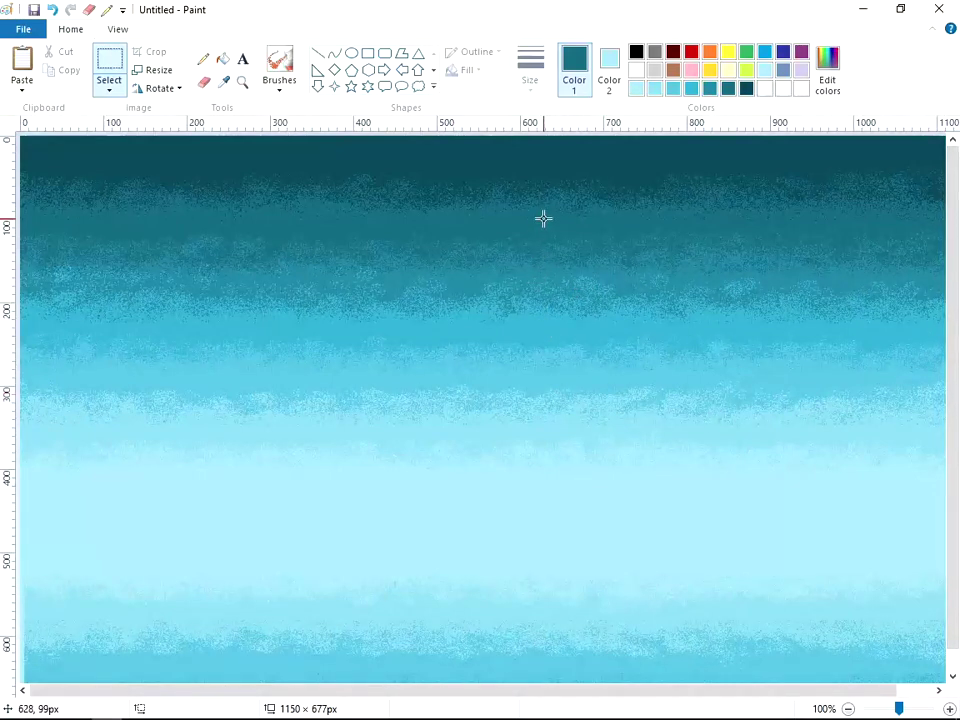
- Draw a thin, level teal horizon line across the full canvas width, about 464 px down in the lightest band
left_click(318, 52)
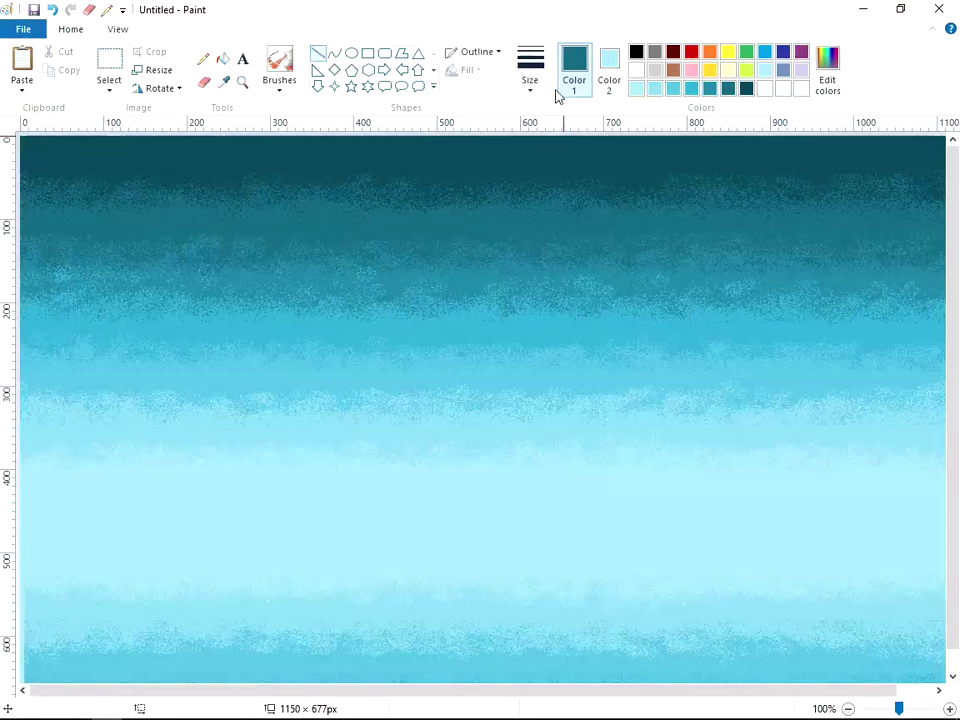
left_click(530, 65)
left_click(536, 127)
left_click_drag(71, 522, 958, 522)
left_click_drag(71, 522, 1, 522)
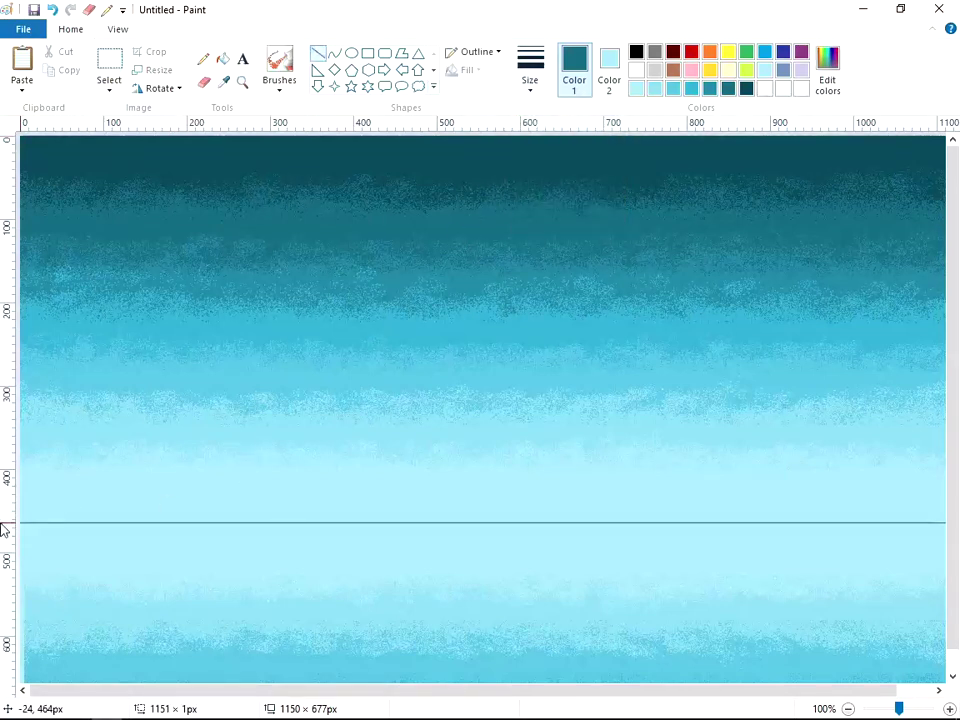
left_click(593, 363)
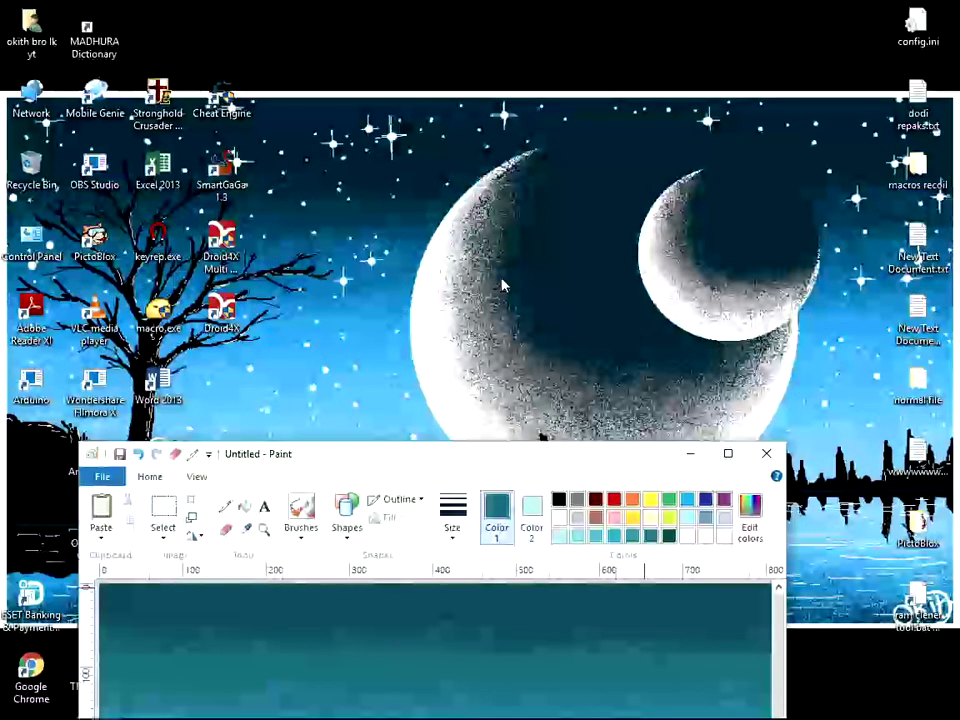
- Examine the moon-and-tree reference drawing on the desktop behind the canvas window, and return the canvas to full size
left_click_drag(561, 467, 596, 186)
left_click(765, 173)
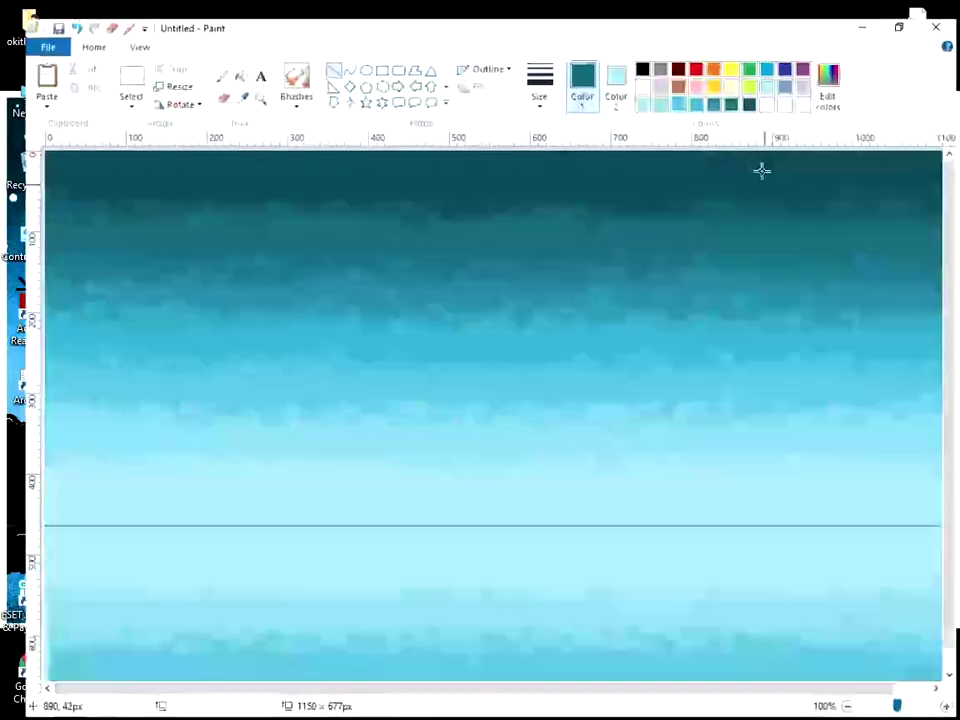
mouse_move(643, 11)
left_mouse_down()
mouse_move(647, 75)
mouse_move(505, 401)
mouse_move(569, 176)
left_mouse_up()
left_click(818, 177)
- Draw a solid white moon about 368 × 345 px above the horizon, right of centre, and compare it with the desktop reference drawing
left_click(636, 70)
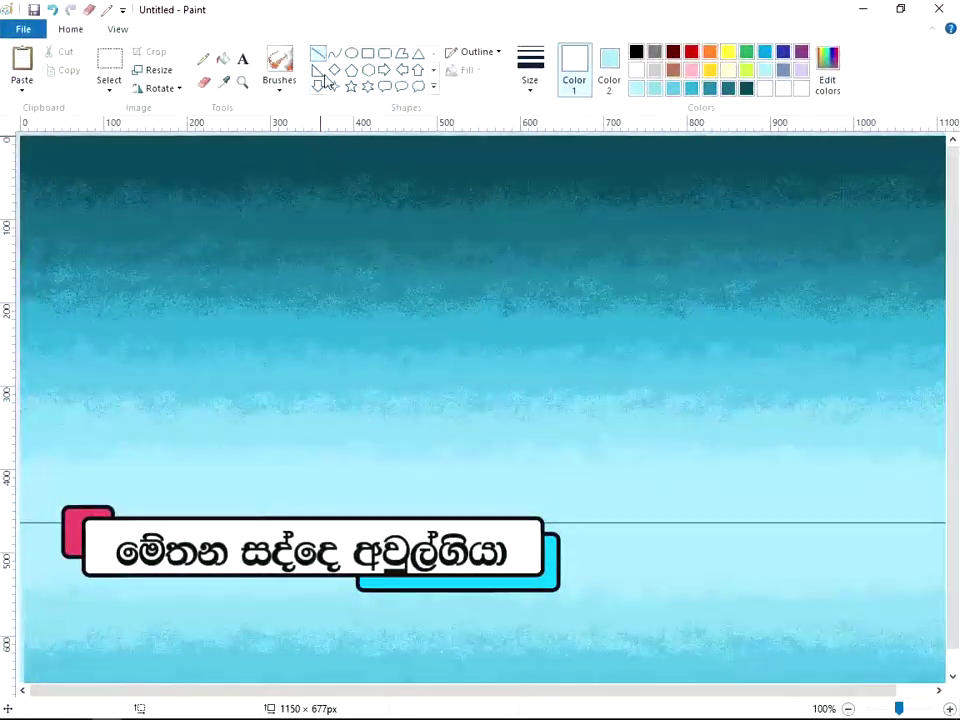
left_click(351, 52)
mouse_move(440, 236)
left_mouse_down()
mouse_move(729, 495)
mouse_move(701, 476)
left_mouse_up()
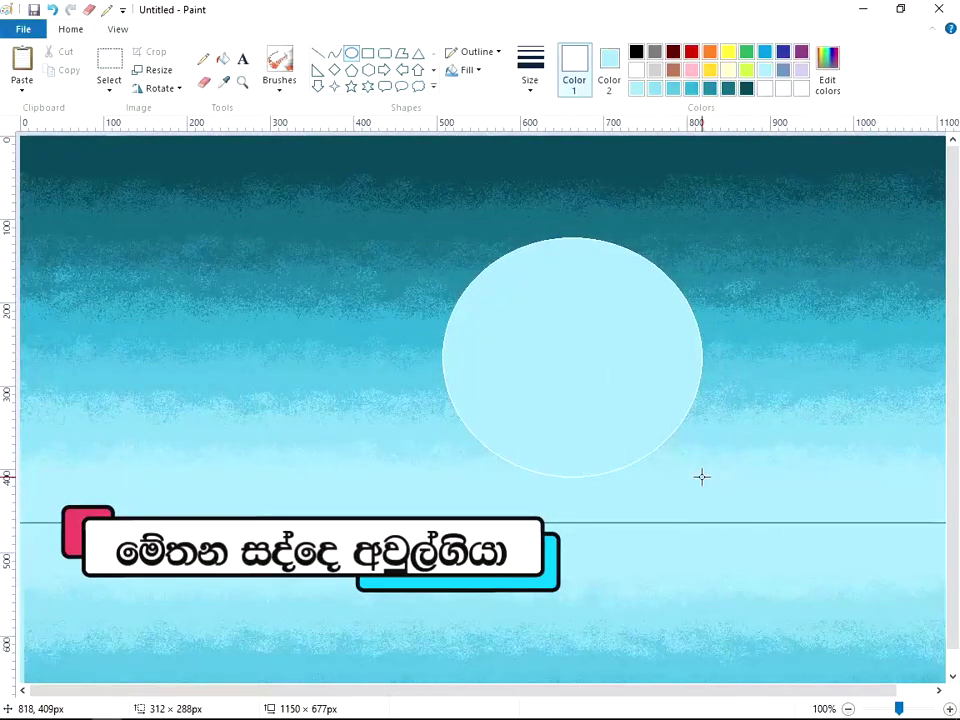
key("Escape")
left_click(609, 70)
left_click_drag(403, 232, 707, 519)
left_click_drag(575, 418, 615, 410)
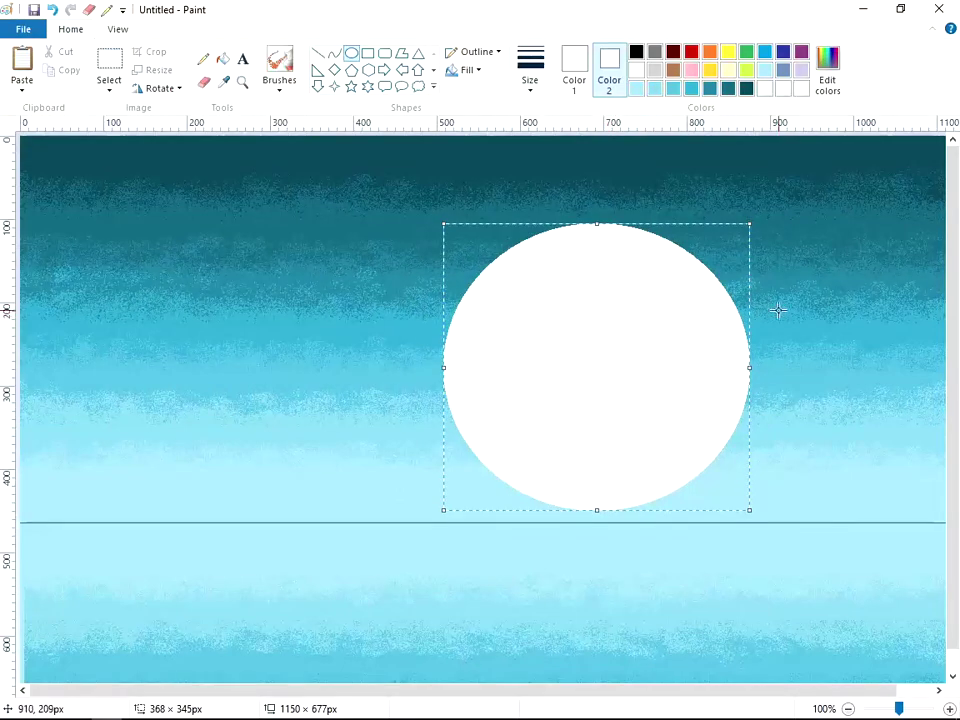
left_click(810, 300)
mouse_move(484, 10)
left_mouse_down()
mouse_move(484, 332)
mouse_move(490, 107)
left_mouse_up()
left_click(784, 107)
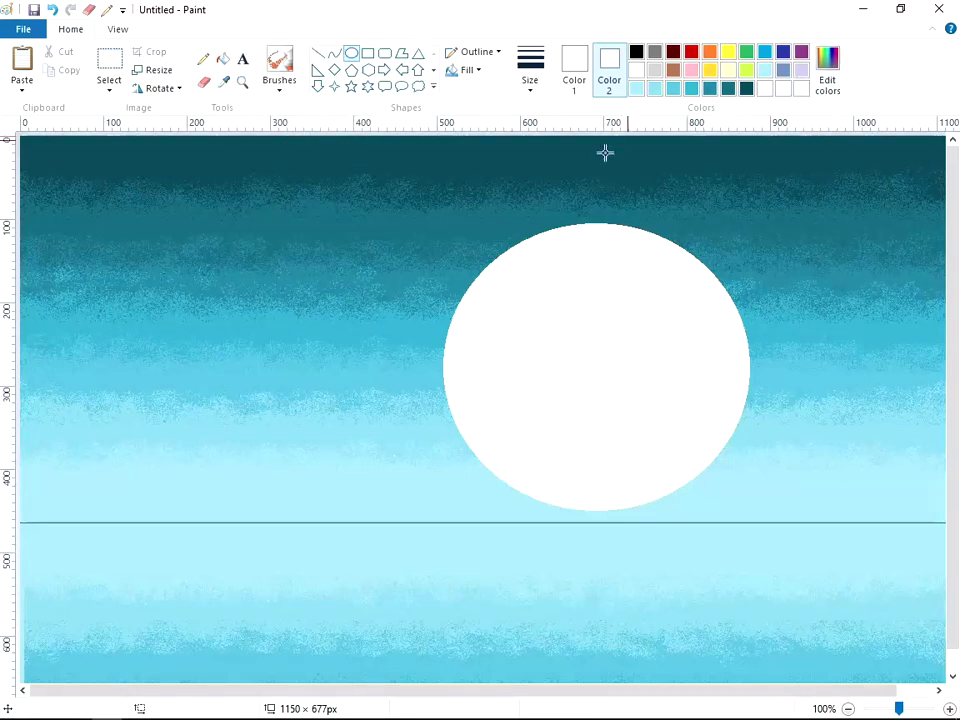
- Sample the darkest teal of the sky as Color 1 and try an ellipse inside the white moon
left_click(226, 84)
left_click(218, 155)
left_click_drag(538, 262, 673, 396)
key("Escape")
left_click(499, 56)
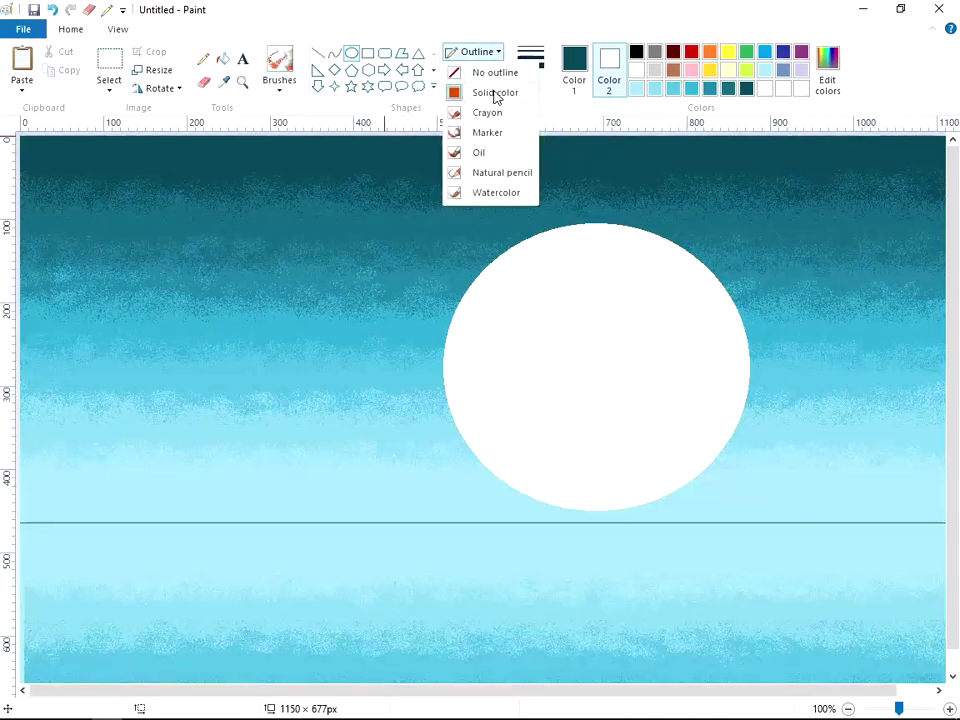
left_click(468, 70)
left_click(488, 108)
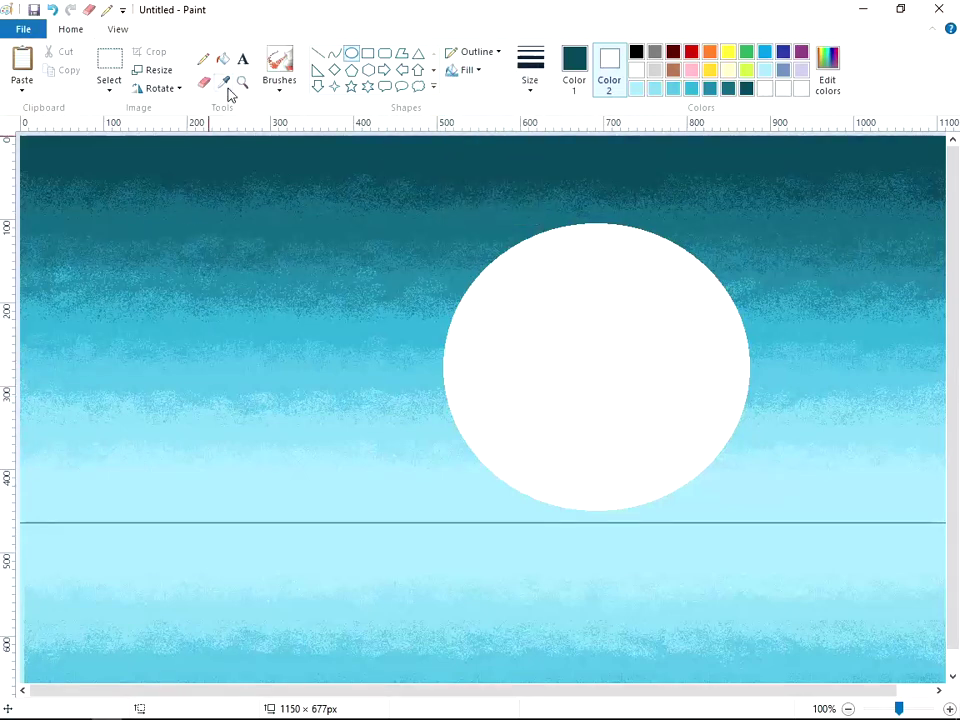
left_click(573, 72)
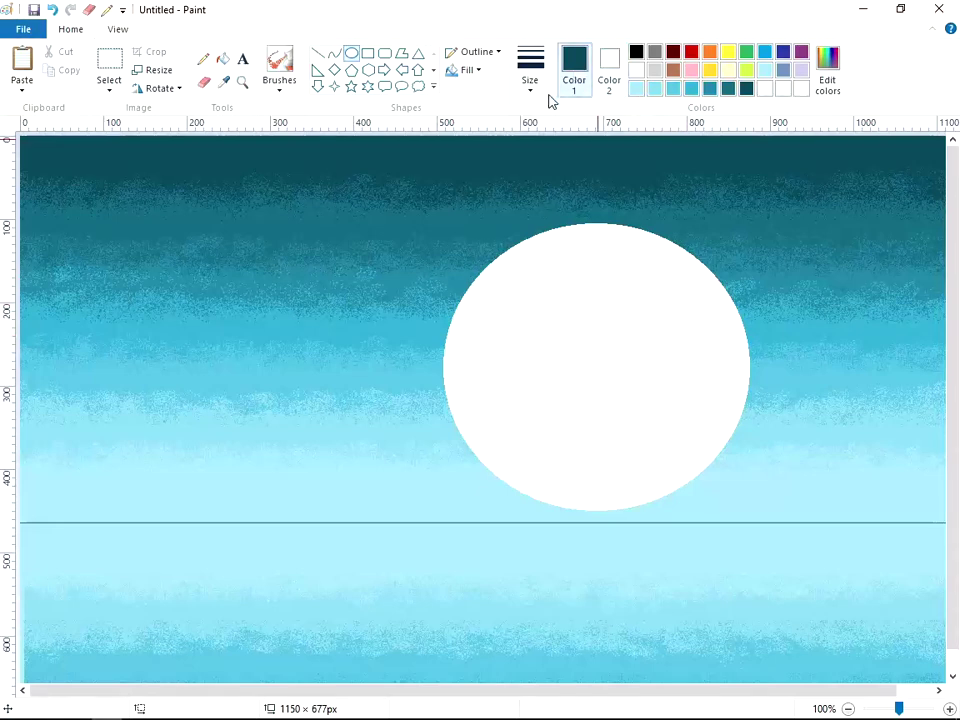
left_click(612, 70)
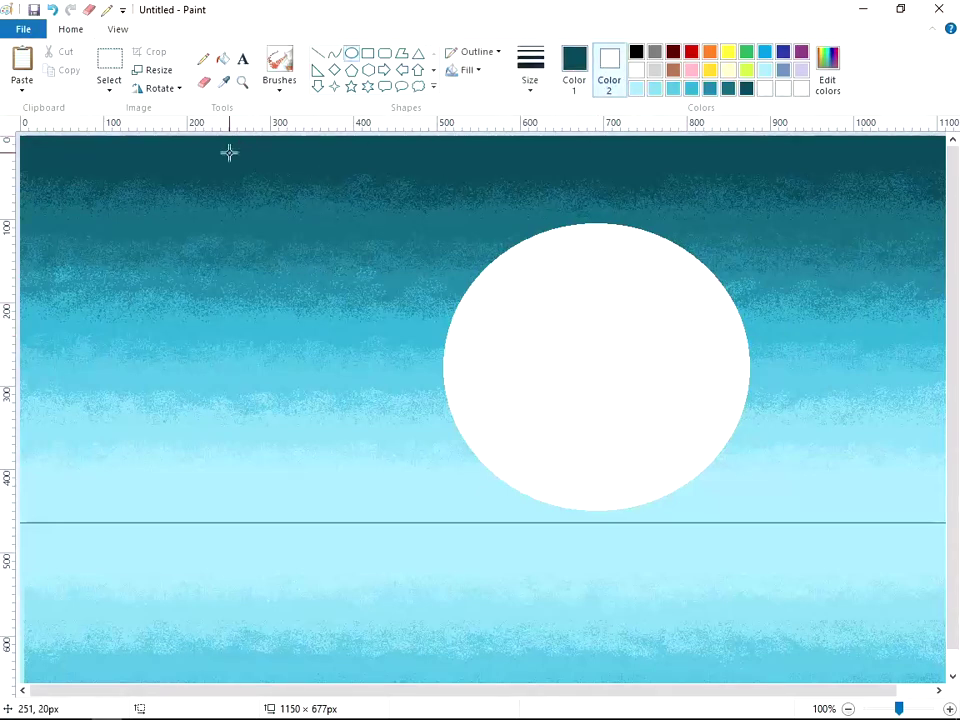
left_click_drag(514, 273, 660, 407)
right_click(662, 407)
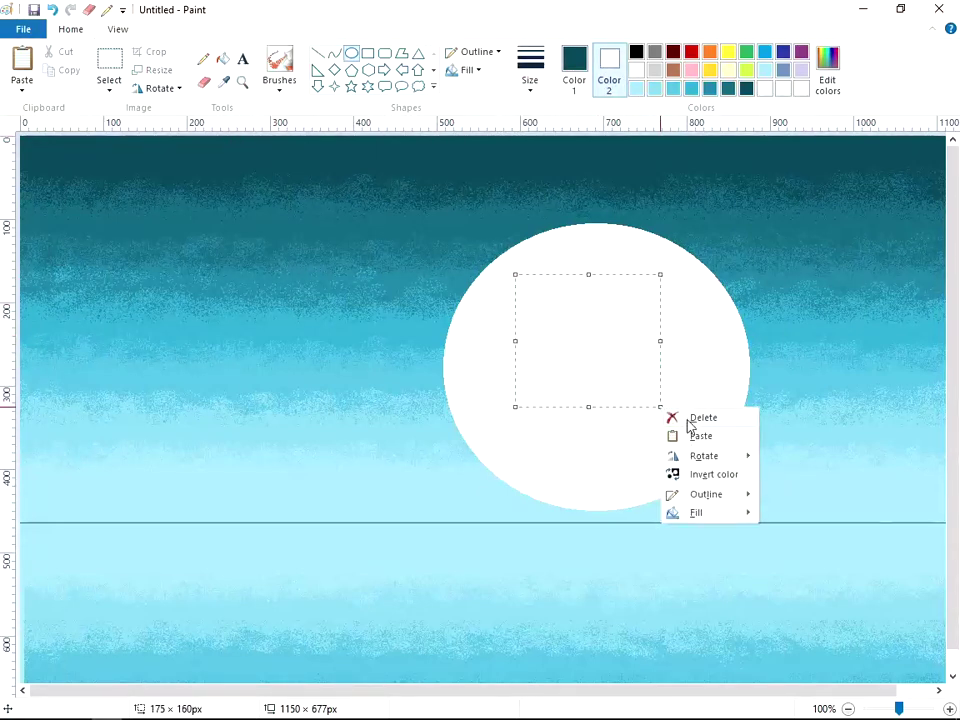
left_click(690, 419)
left_click(586, 70)
left_click_drag(534, 300, 686, 439)
right_click(616, 378)
left_click(648, 390)
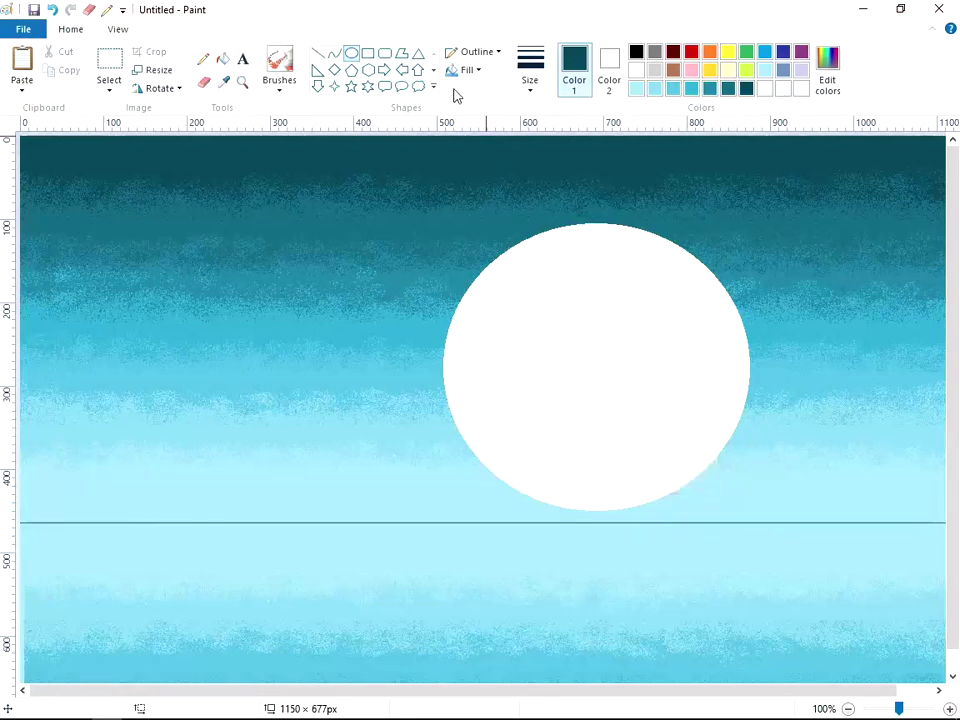
left_click(615, 65)
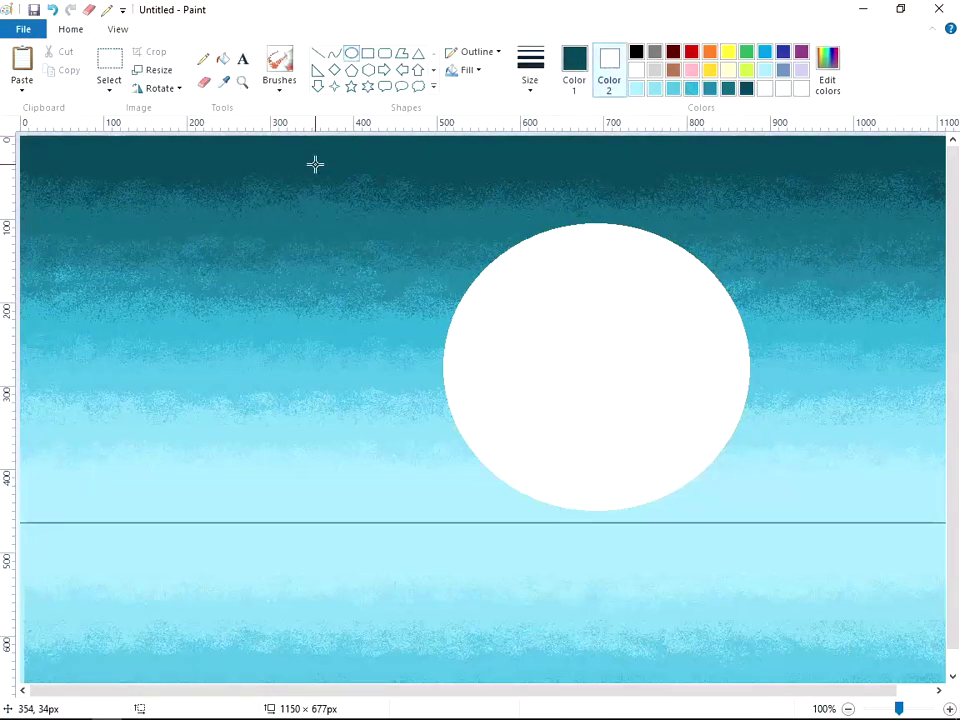
left_click_drag(378, 168, 463, 251)
key("Escape")
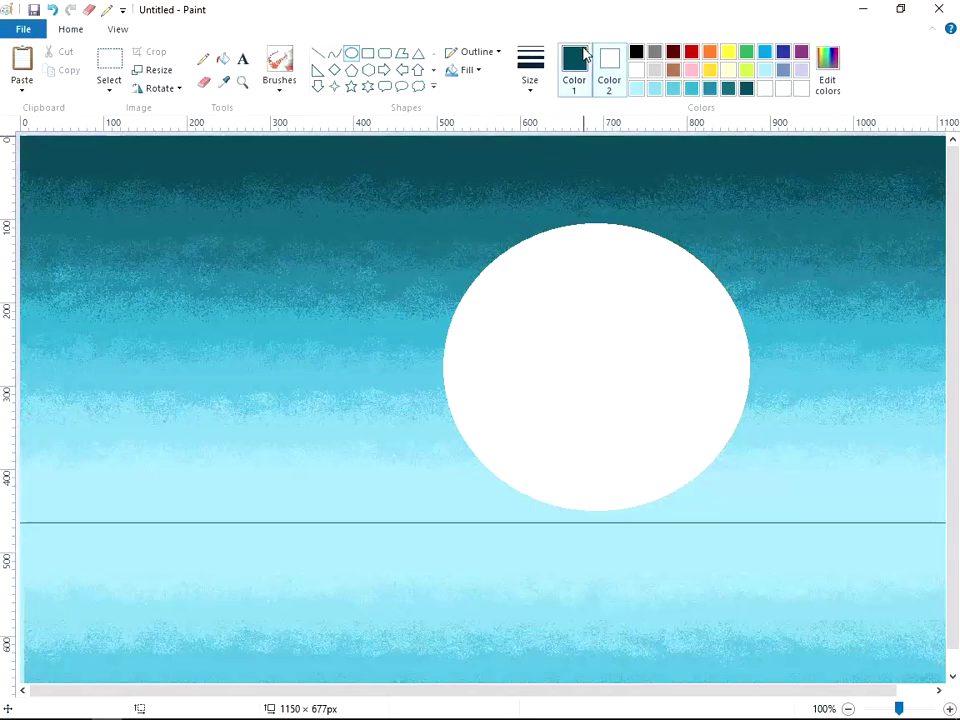
- Set the ellipse shape to no outline and a solid color fill, with the darkest teal swatch as Color 2
left_click(478, 51)
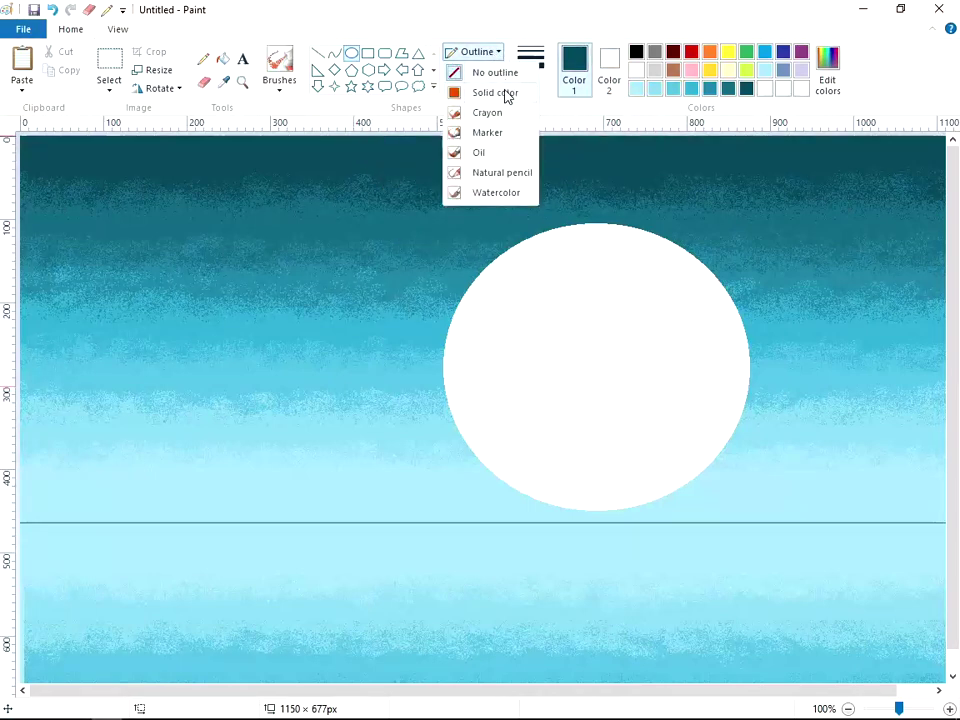
left_click(505, 92)
left_click(490, 53)
left_click(497, 74)
left_click(473, 71)
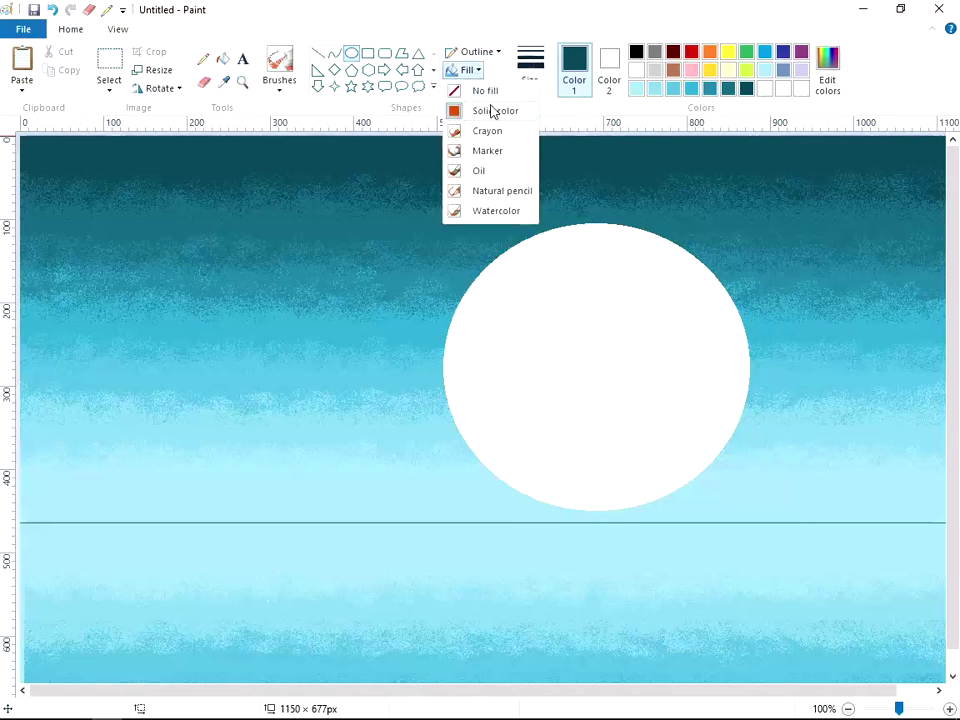
left_click(491, 110)
left_click(603, 79)
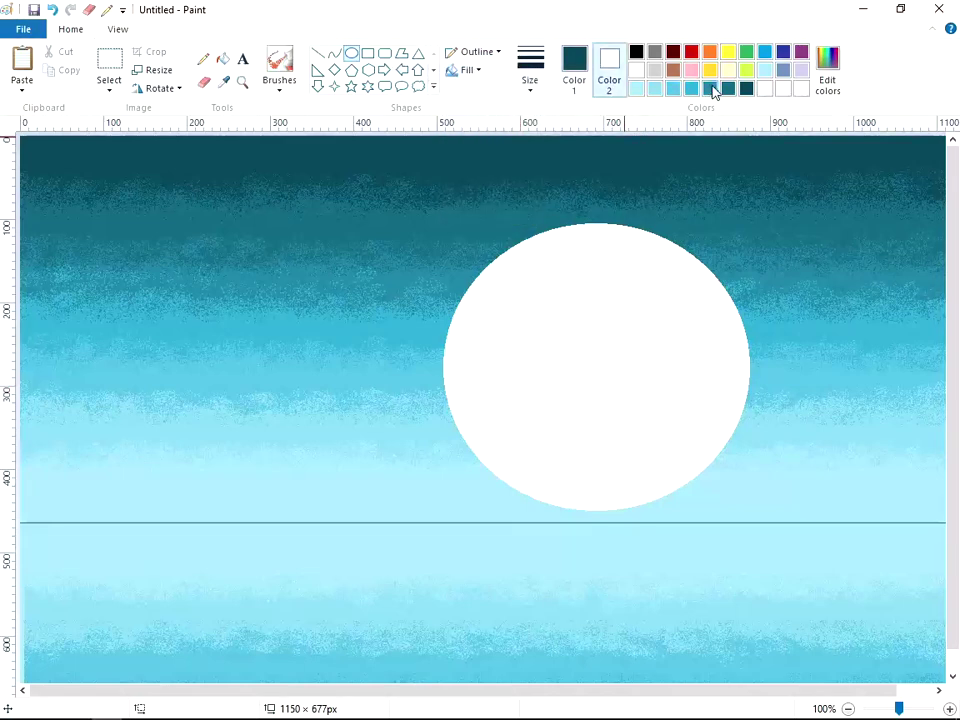
left_click(745, 88)
- Draw a dark teal circle about 283 × 285 px over the white moon's upper-right part, leaving a white crescent along its lower-left side
mouse_move(523, 244)
left_mouse_down()
mouse_move(739, 486)
mouse_move(746, 471)
left_mouse_up()
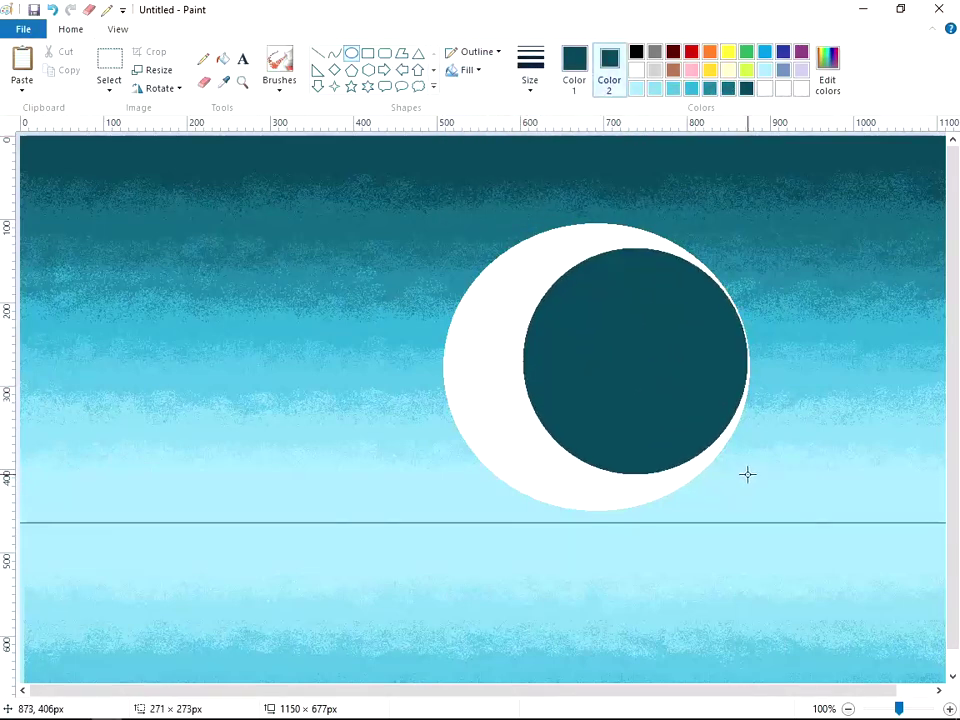
left_click_drag(643, 397, 628, 371)
left_click_drag(732, 450, 745, 459)
mouse_move(618, 367)
left_mouse_down()
mouse_move(596, 371)
mouse_move(622, 361)
left_mouse_up()
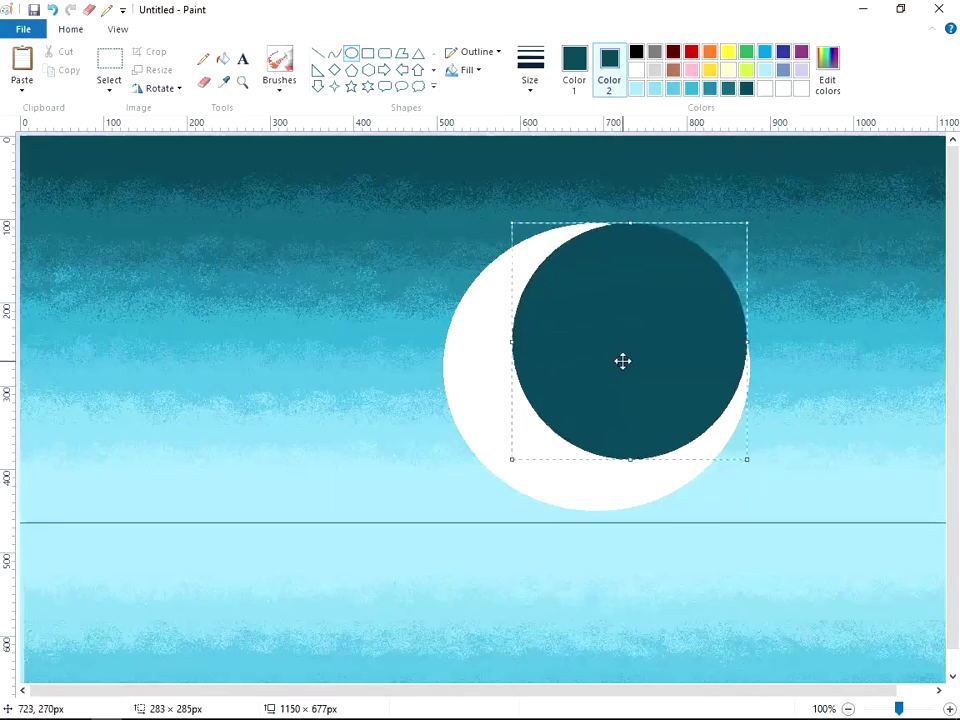
left_click(810, 364)
mouse_move(648, 14)
left_mouse_down()
mouse_move(411, 343)
mouse_move(415, 139)
left_mouse_up()
double_click(620, 130)
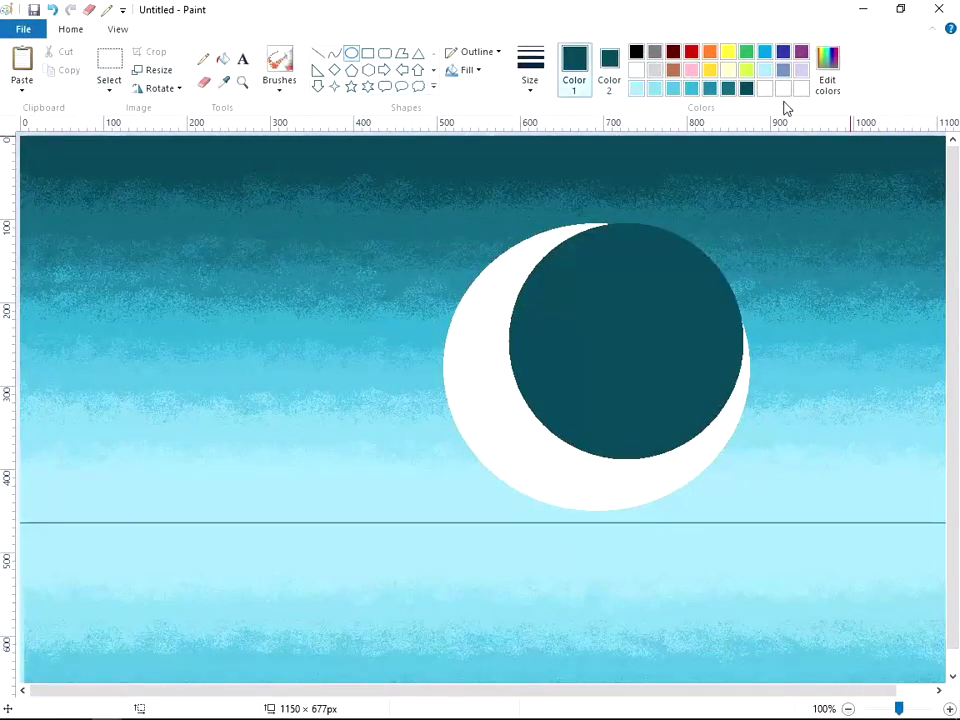
left_click(633, 70)
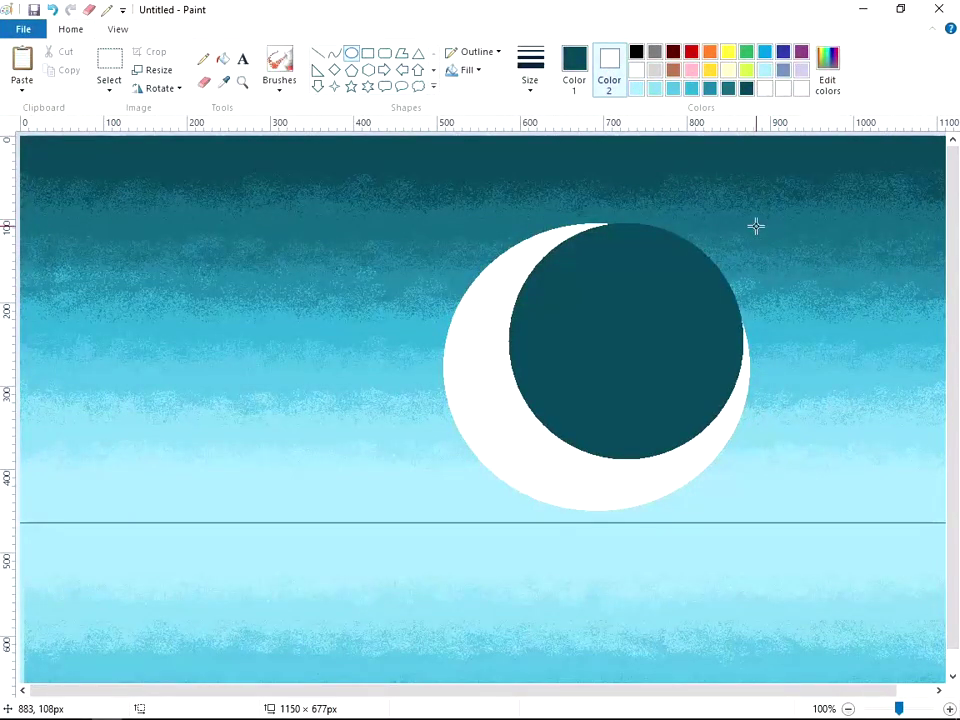
left_click_drag(786, 277, 917, 407)
left_click_drag(855, 319, 848, 277)
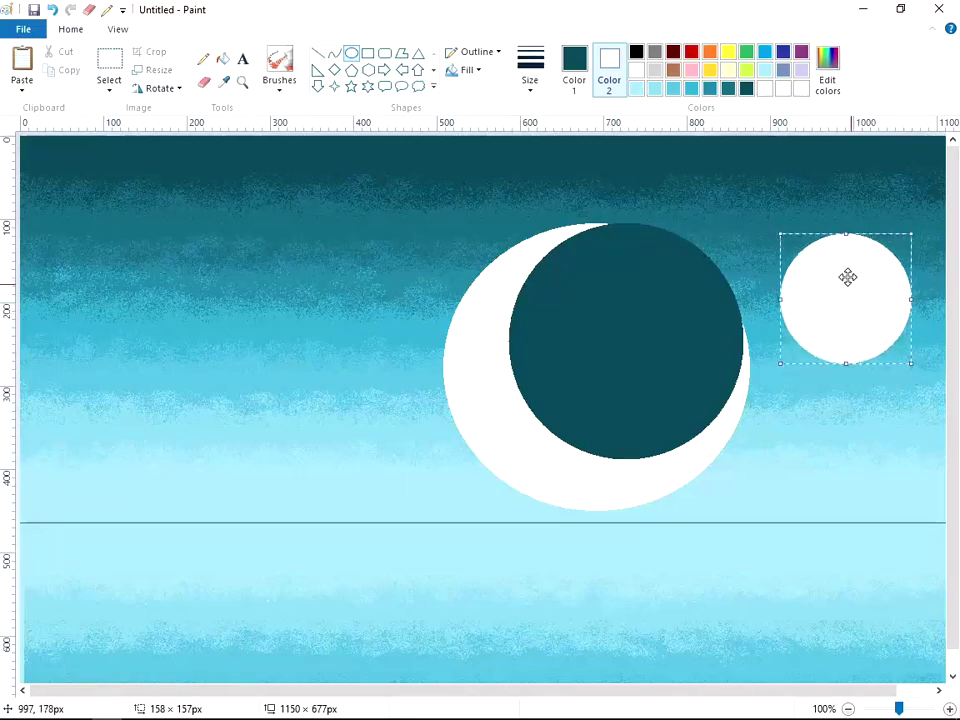
mouse_move(640, 9)
left_mouse_down()
mouse_move(619, 246)
mouse_move(507, 273)
mouse_move(490, 2)
left_mouse_up()
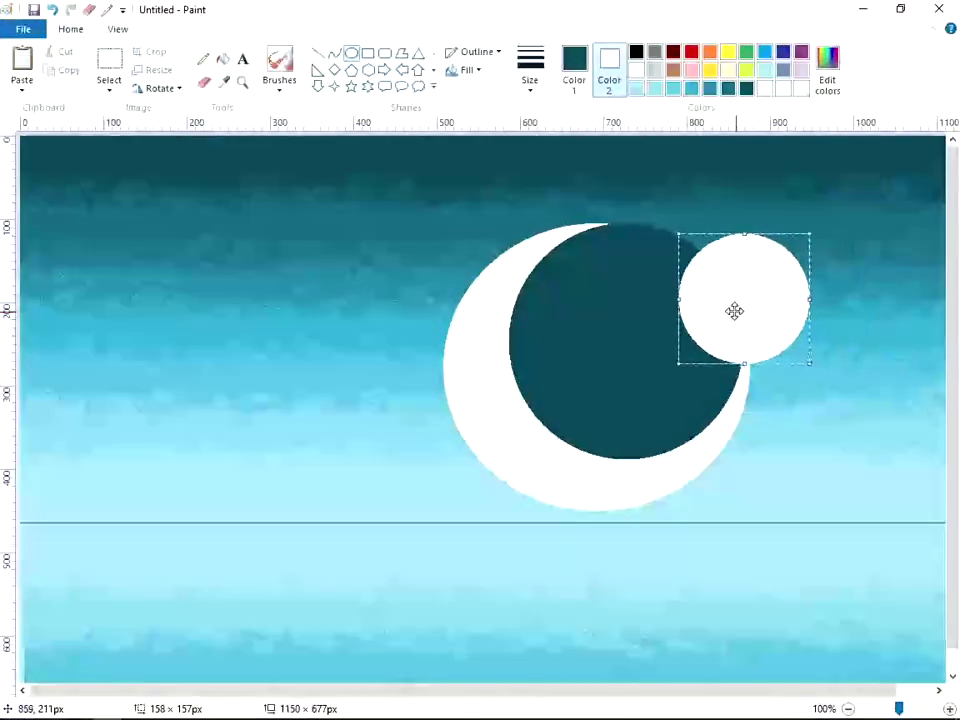
left_click_drag(733, 311, 743, 323)
mouse_move(699, 6)
left_mouse_down()
mouse_move(591, 549)
mouse_move(628, 2)
left_mouse_up()
left_click(572, 60)
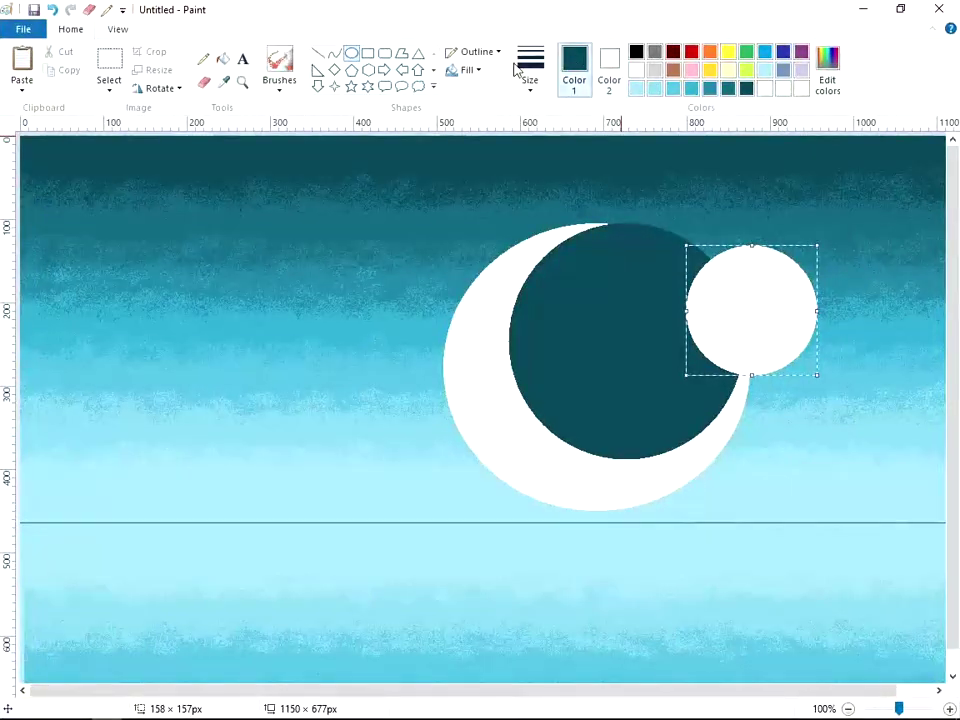
left_click(616, 64)
left_click(744, 91)
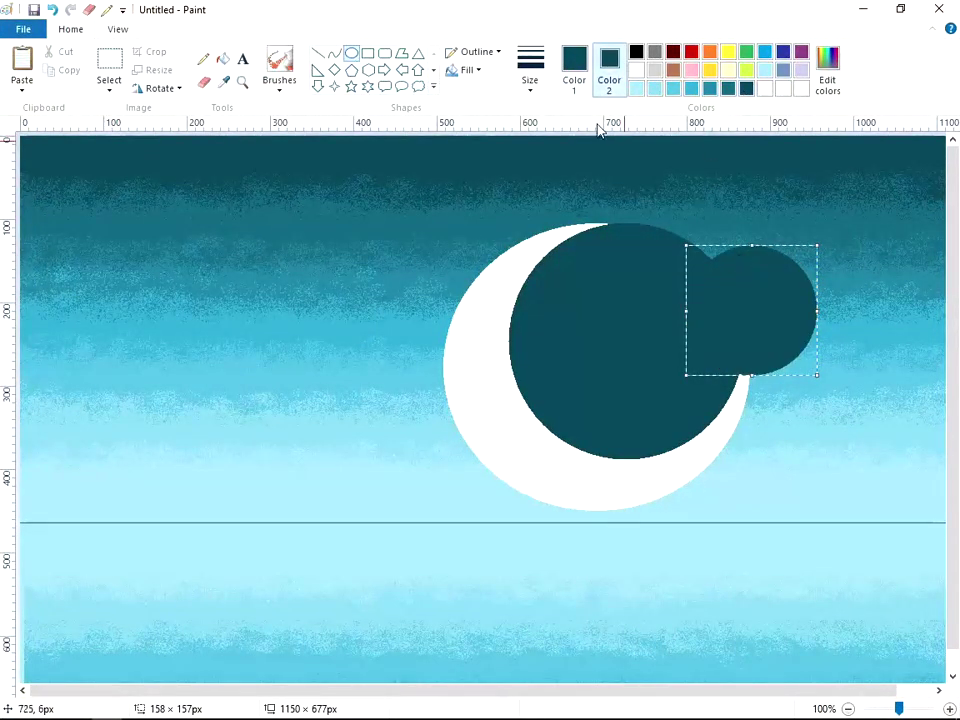
left_click(52, 9)
- Draw a smaller solid white moon about 140 px wide, overlapping the upper-right edge of the large moon
left_click(636, 70)
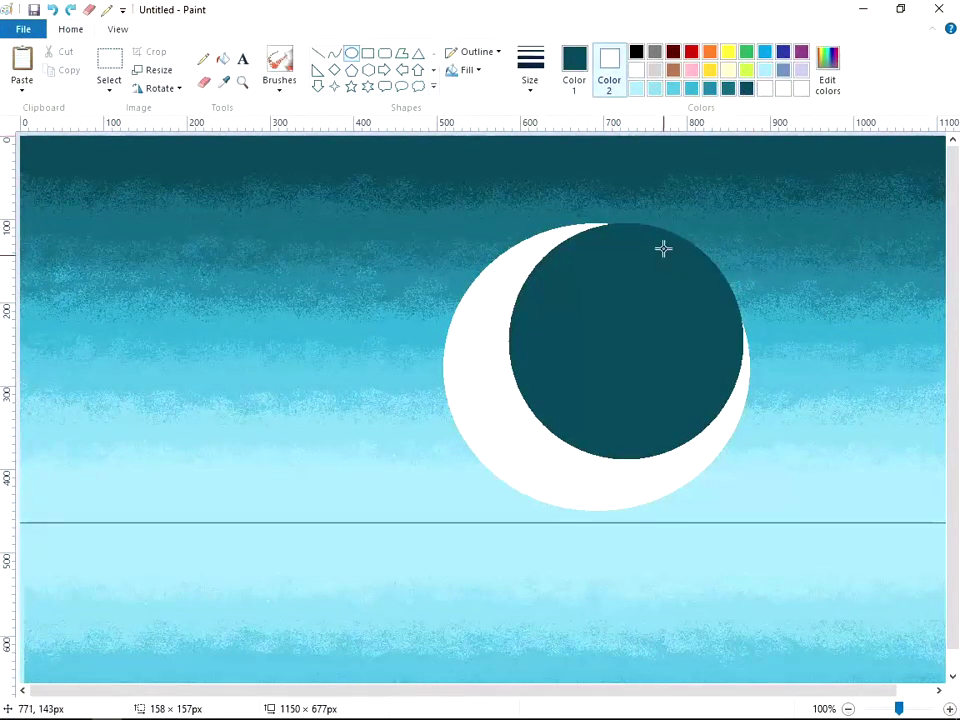
left_click_drag(668, 232, 782, 348)
left_click_drag(728, 277, 748, 296)
left_click(727, 161)
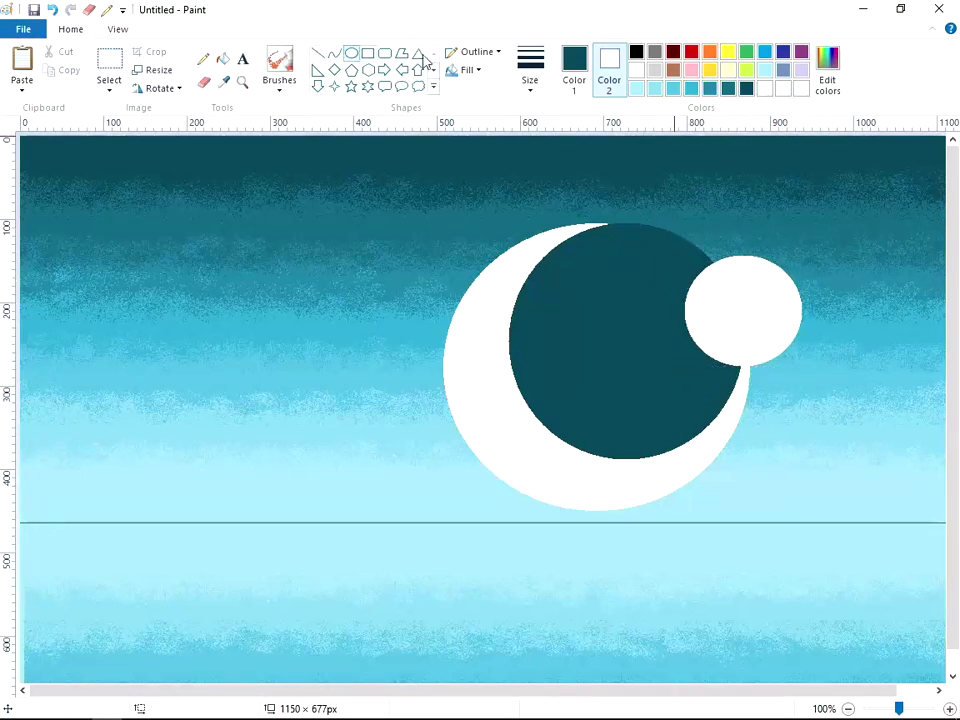
- Cover the small moon's upper-right part with a dark teal circle about 113 × 112 px, leaving a thin white crescent
left_click(746, 88)
left_click_drag(724, 268, 802, 349)
left_click_drag(713, 268, 707, 255)
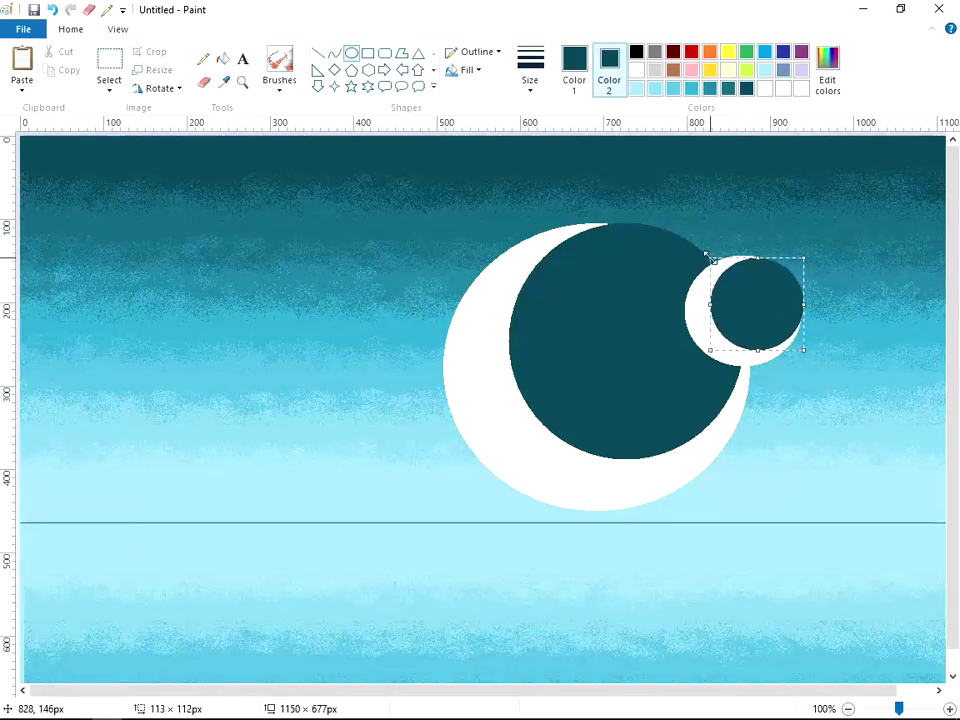
left_click(848, 268)
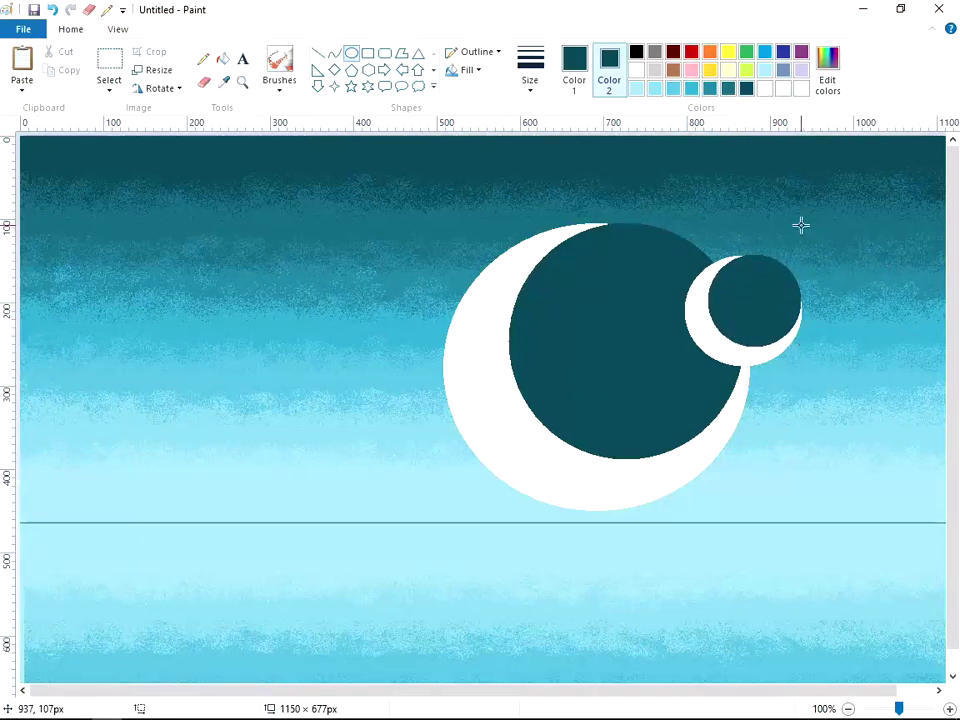
left_click_drag(740, 304, 743, 298)
right_click(743, 298)
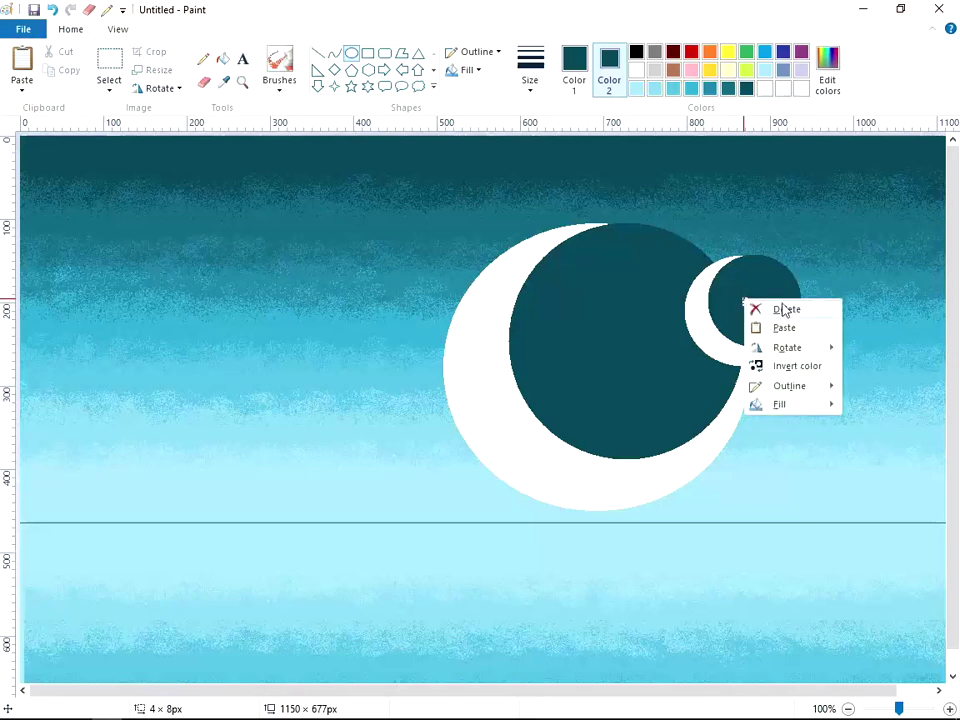
left_click(829, 279)
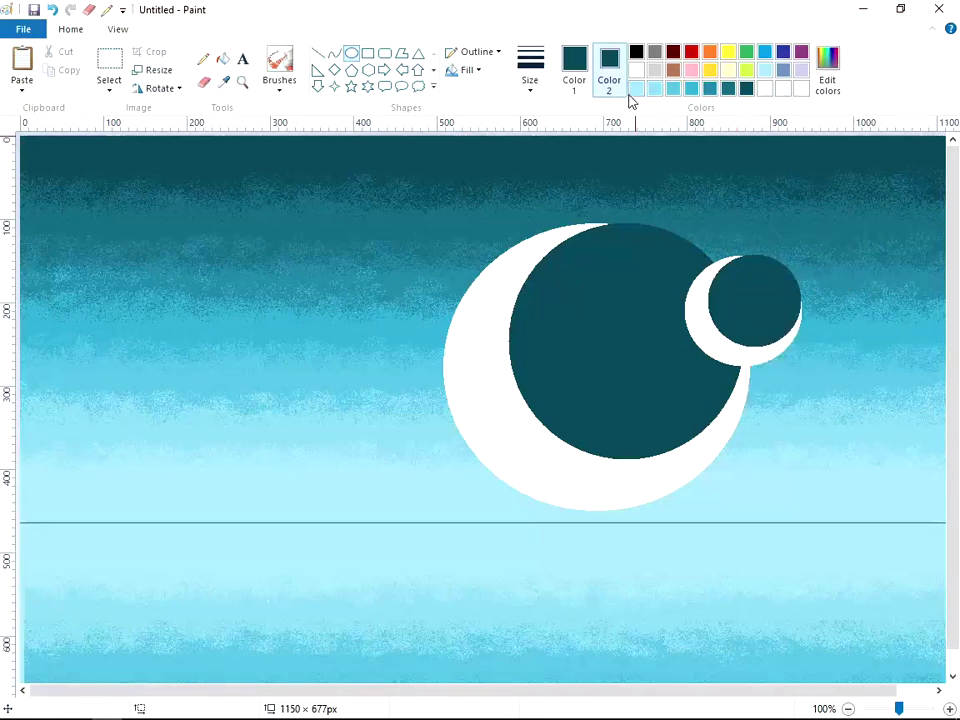
- Blend the large moon's white crescent into its dark shadow with speckled white brush strokes along the shadow's left and lower edge
left_click(280, 68)
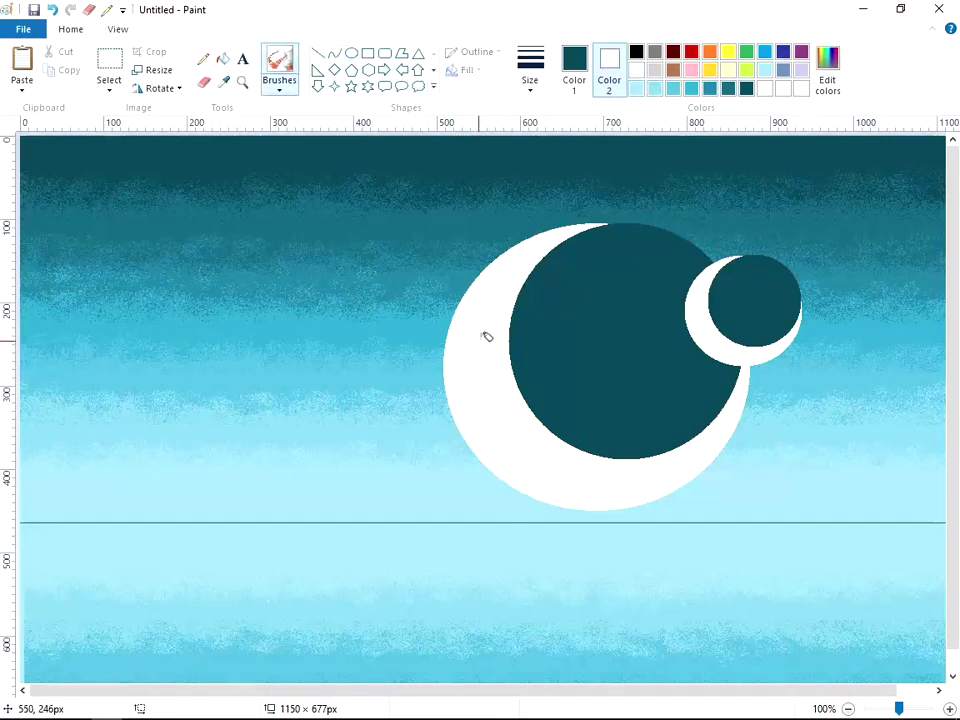
mouse_move(486, 336)
left_mouse_down()
mouse_move(522, 342)
mouse_move(556, 244)
mouse_move(512, 344)
mouse_move(510, 394)
mouse_move(510, 305)
left_mouse_up()
left_click(52, 9)
left_click(636, 70)
left_click_drag(505, 372, 526, 372)
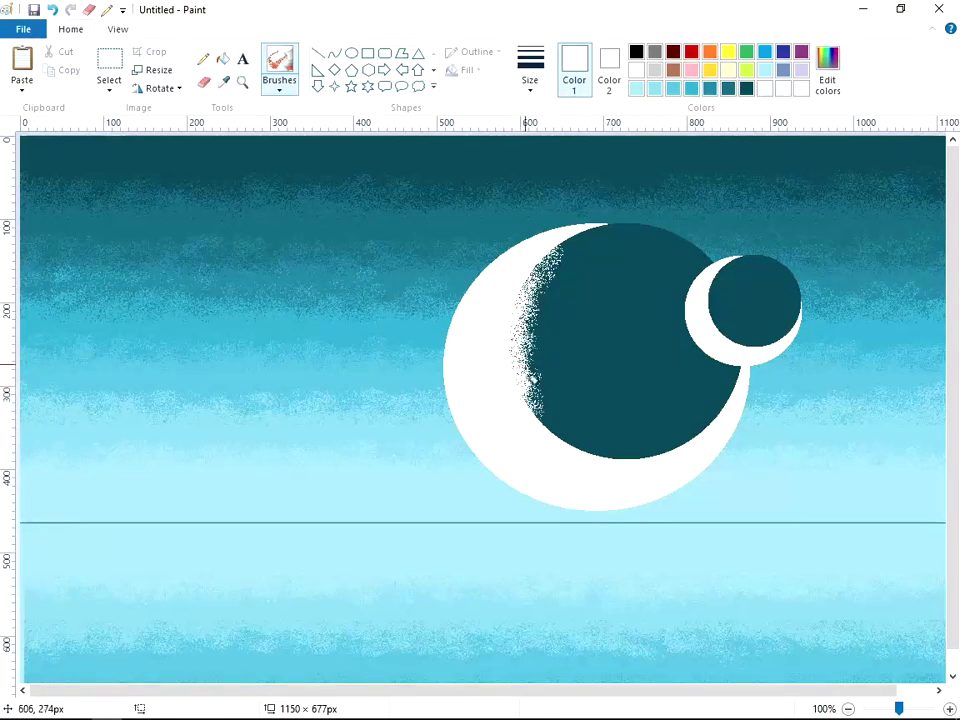
mouse_move(530, 368)
left_mouse_down()
mouse_move(538, 412)
mouse_move(575, 433)
mouse_move(560, 473)
mouse_move(611, 444)
mouse_move(681, 443)
mouse_move(593, 472)
mouse_move(609, 437)
mouse_move(591, 464)
mouse_move(613, 459)
mouse_move(530, 414)
mouse_move(618, 458)
mouse_move(555, 435)
left_mouse_up()
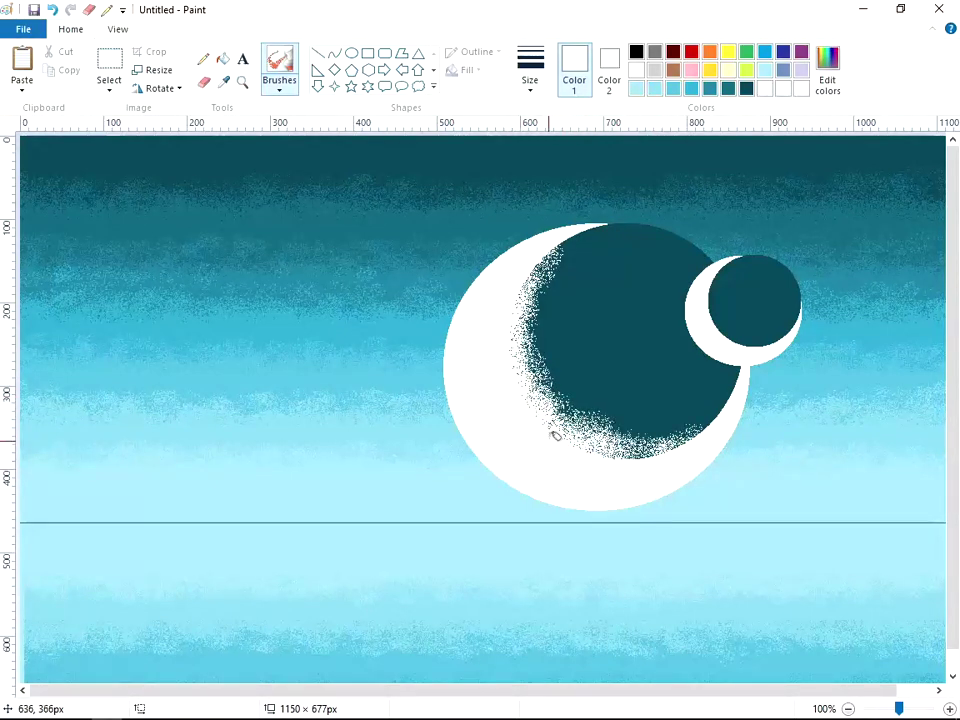
left_click_drag(646, 456, 566, 457)
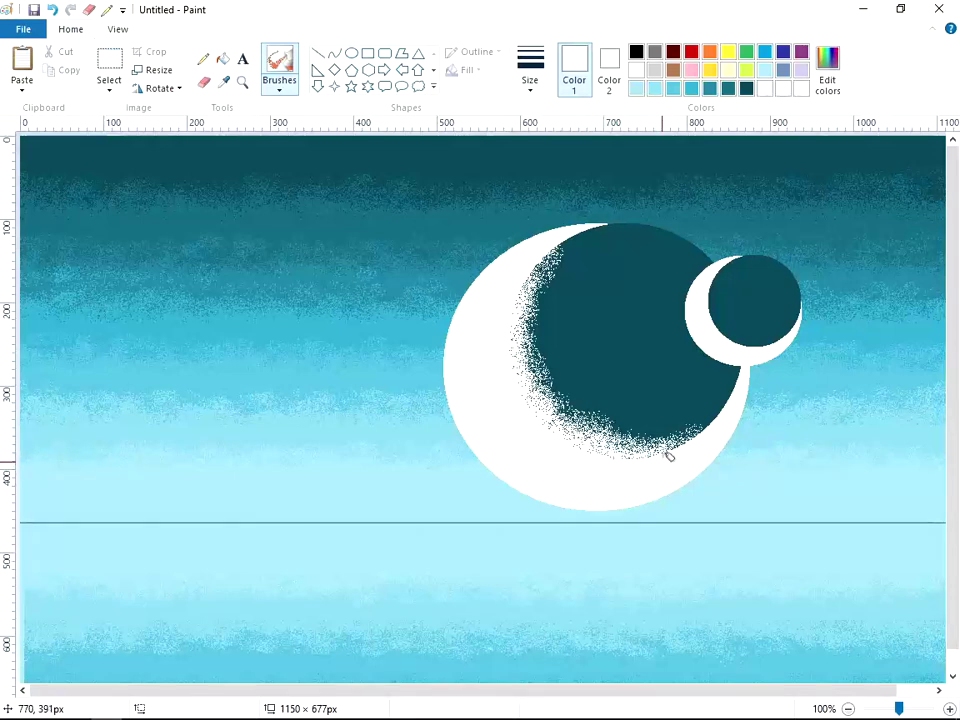
mouse_move(630, 469)
left_mouse_down()
mouse_move(620, 441)
mouse_move(702, 432)
mouse_move(602, 427)
mouse_move(559, 336)
mouse_move(556, 252)
mouse_move(552, 272)
mouse_move(574, 279)
mouse_move(582, 350)
mouse_move(616, 413)
mouse_move(713, 339)
mouse_move(692, 425)
left_mouse_up()
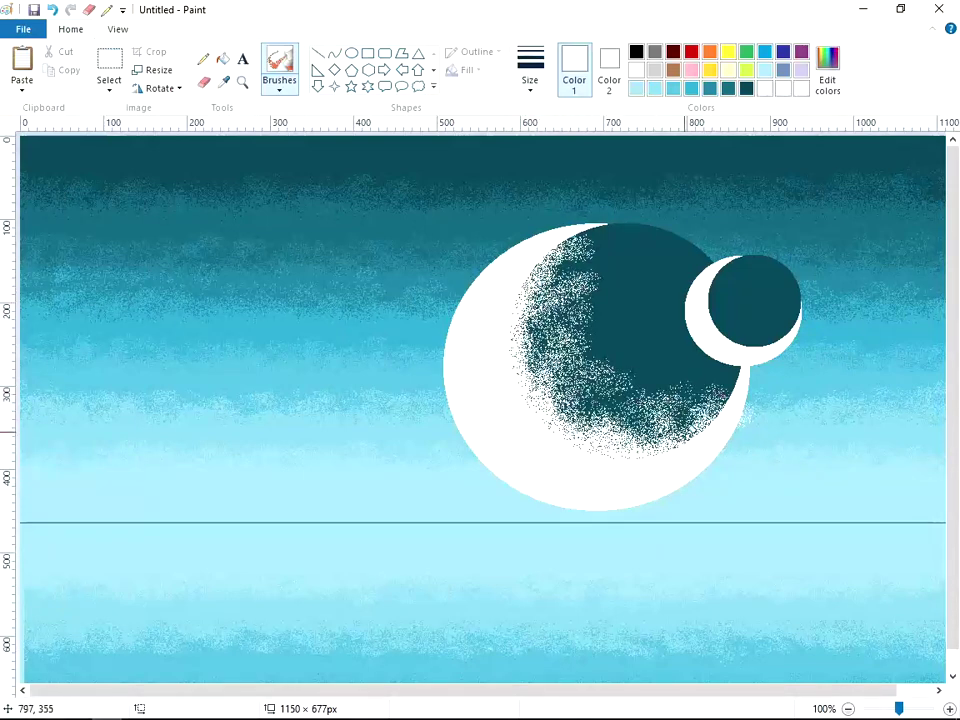
- Brush light grey speckles over the transition between the large moon's white crescent and dark shadow
left_click(656, 70)
mouse_move(572, 339)
left_mouse_down()
mouse_move(549, 289)
mouse_move(579, 263)
mouse_move(504, 320)
mouse_move(556, 343)
mouse_move(513, 348)
mouse_move(534, 387)
mouse_move(509, 417)
mouse_move(628, 456)
left_mouse_up()
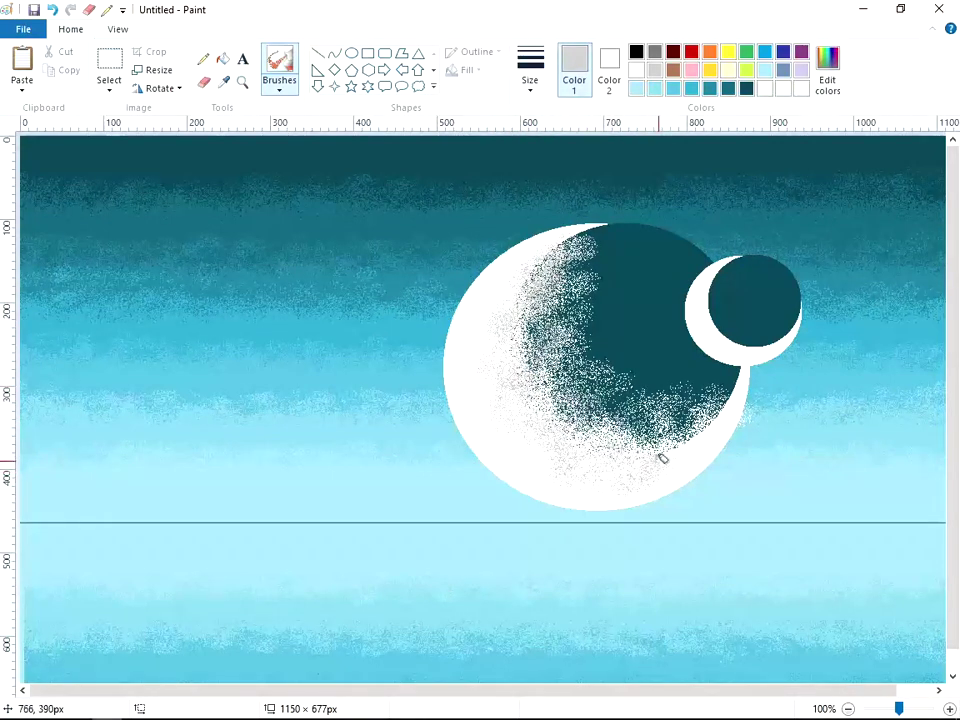
mouse_move(694, 429)
left_mouse_down()
mouse_move(623, 422)
mouse_move(604, 405)
mouse_move(538, 389)
mouse_move(540, 337)
left_mouse_up()
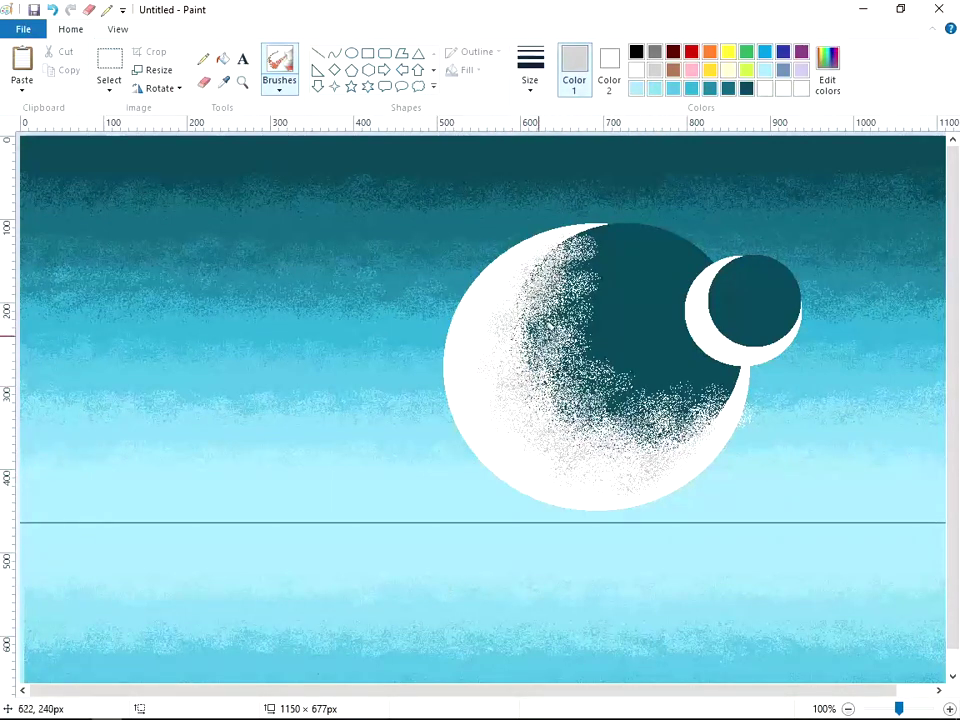
mouse_move(556, 266)
left_mouse_down()
mouse_move(531, 310)
mouse_move(541, 330)
mouse_move(511, 368)
mouse_move(520, 398)
mouse_move(573, 409)
mouse_move(561, 413)
mouse_move(587, 433)
mouse_move(680, 436)
mouse_move(700, 419)
mouse_move(630, 440)
mouse_move(717, 414)
mouse_move(573, 390)
left_mouse_up()
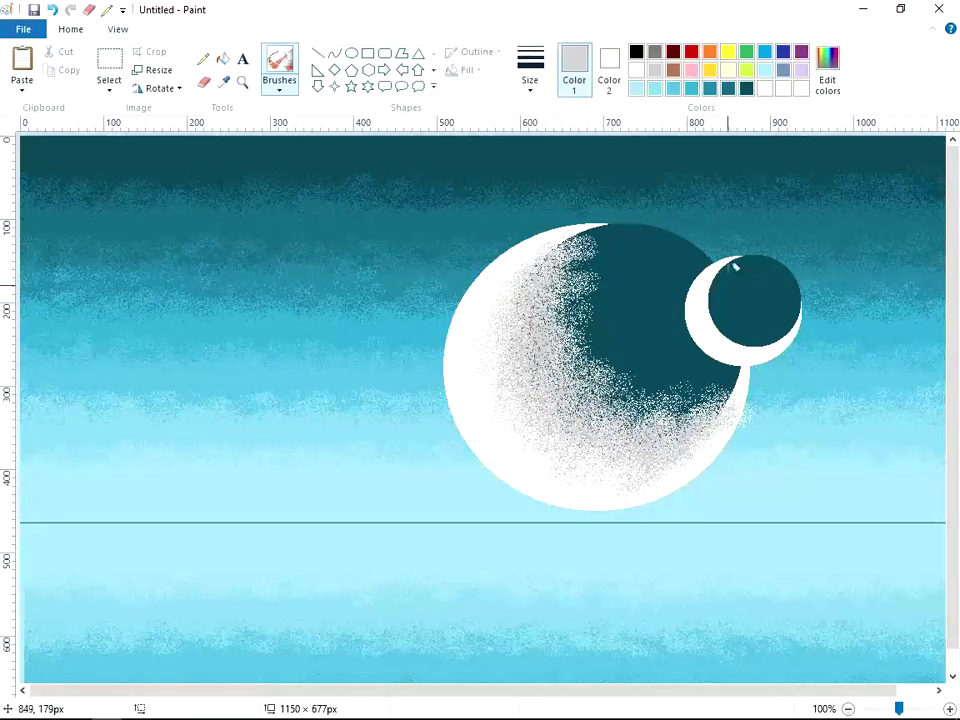
- Mix a slightly lighter shade of the mid-grey swatch as Color 1 and brush it along the inner edge of the large moon's shadow
left_click(651, 54)
left_click(834, 68)
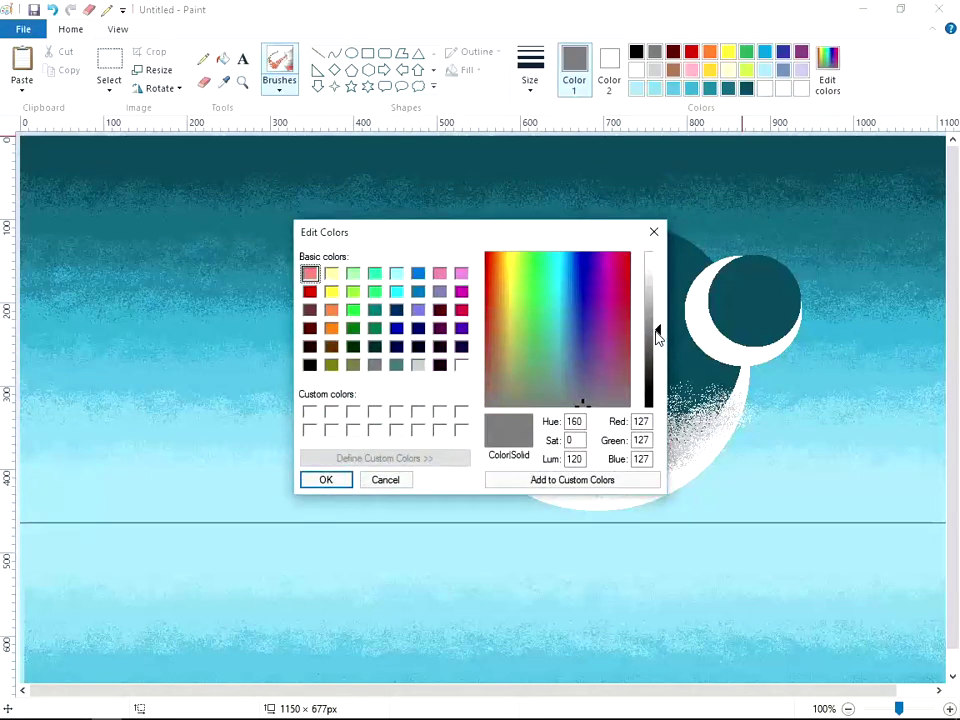
left_click(653, 317)
left_click(317, 479)
mouse_move(580, 308)
left_mouse_down()
mouse_move(566, 263)
mouse_move(562, 290)
mouse_move(581, 242)
mouse_move(548, 332)
mouse_move(588, 326)
mouse_move(609, 341)
mouse_move(606, 304)
mouse_move(619, 355)
mouse_move(641, 378)
mouse_move(638, 414)
mouse_move(622, 388)
mouse_move(609, 405)
mouse_move(652, 421)
mouse_move(685, 414)
mouse_move(676, 428)
mouse_move(731, 398)
mouse_move(587, 421)
mouse_move(633, 375)
mouse_move(580, 354)
mouse_move(558, 332)
mouse_move(584, 268)
mouse_move(588, 236)
left_mouse_up()
mouse_move(590, 288)
left_mouse_down()
mouse_move(629, 353)
mouse_move(614, 386)
mouse_move(672, 408)
mouse_move(706, 408)
mouse_move(738, 391)
mouse_move(713, 408)
left_mouse_up()
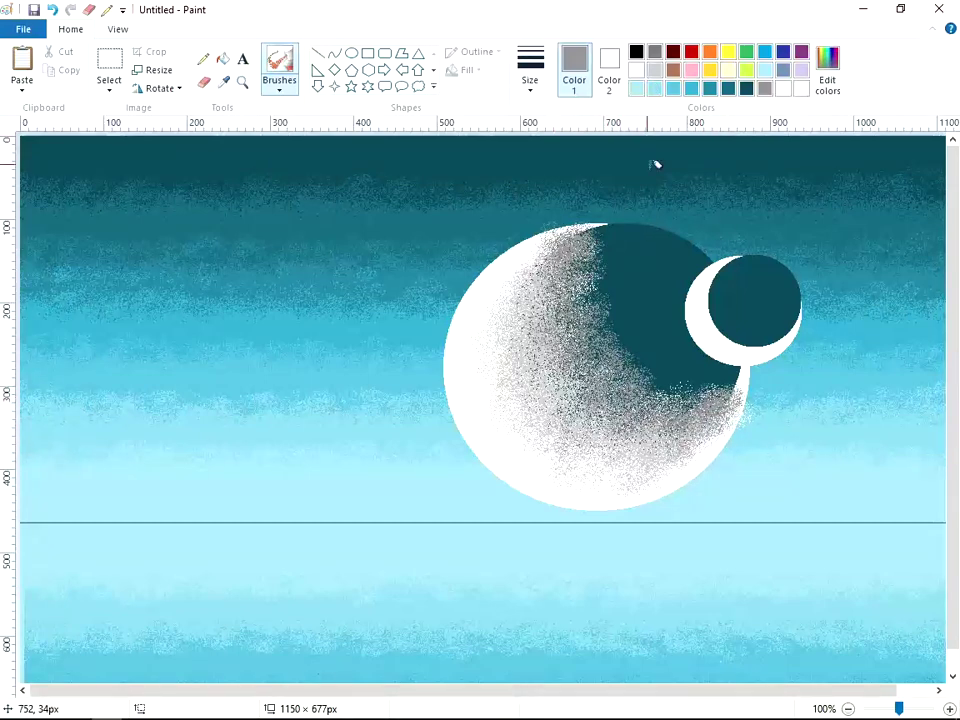
- Brush dark teal speckles along the inner edge of the large moon's shadow to deepen its transition into the grey shading
left_click(748, 88)
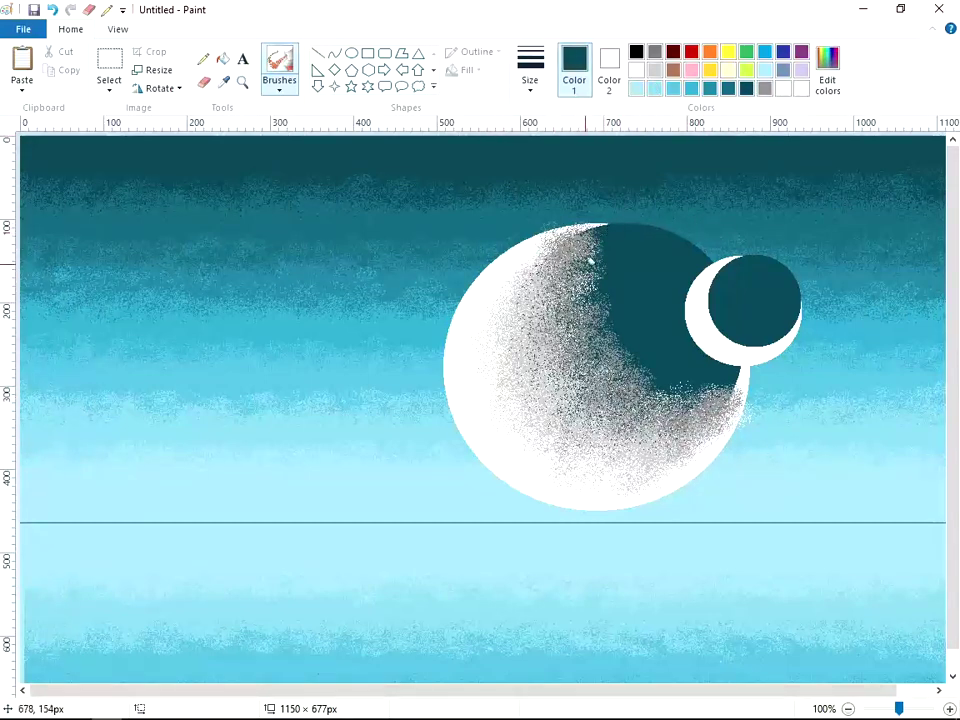
mouse_move(592, 262)
left_mouse_down()
mouse_move(597, 224)
mouse_move(605, 240)
mouse_move(587, 256)
mouse_move(607, 294)
mouse_move(597, 266)
mouse_move(590, 292)
mouse_move(579, 278)
mouse_move(619, 392)
mouse_move(652, 399)
mouse_move(716, 383)
left_mouse_up()
left_click_drag(647, 374, 621, 319)
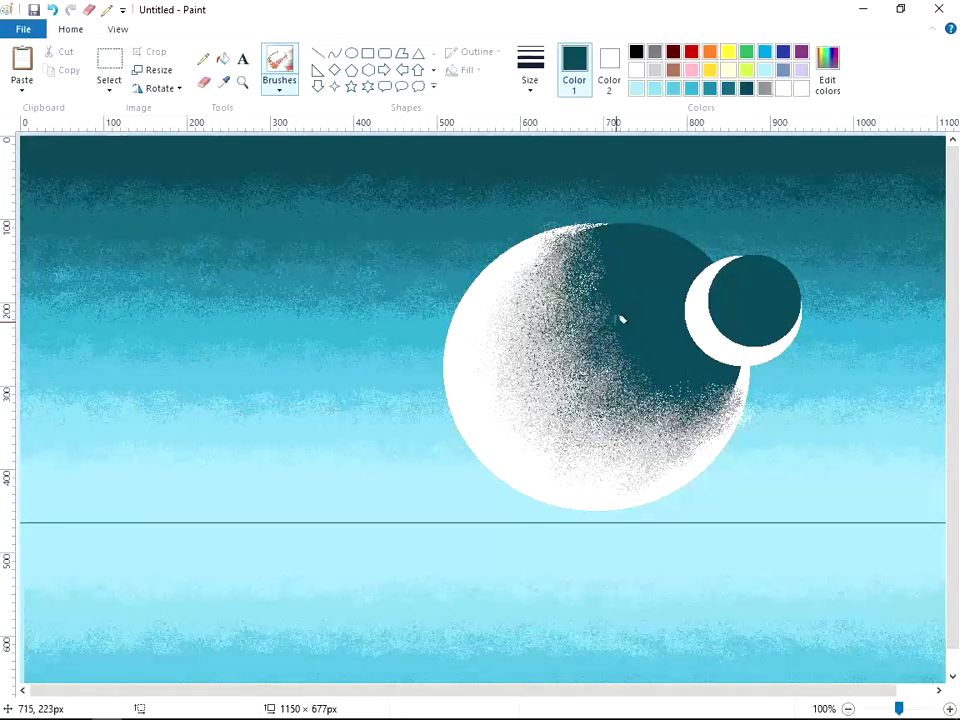
mouse_move(596, 266)
left_mouse_down()
mouse_move(560, 272)
mouse_move(556, 324)
mouse_move(593, 370)
left_mouse_up()
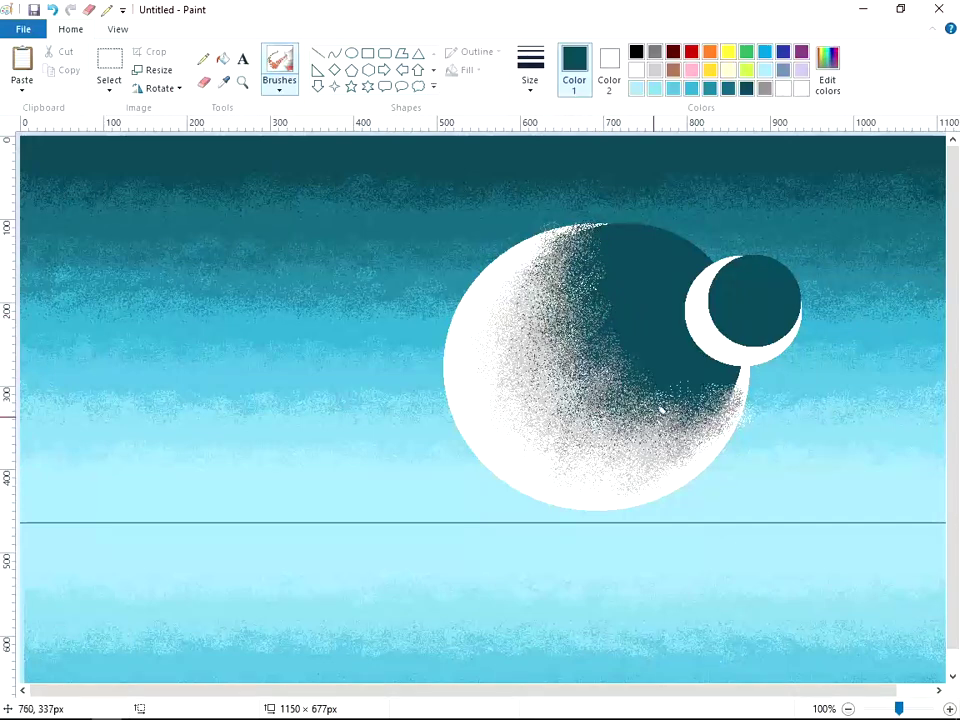
mouse_move(661, 410)
left_mouse_down()
mouse_move(697, 422)
mouse_move(624, 420)
left_mouse_up()
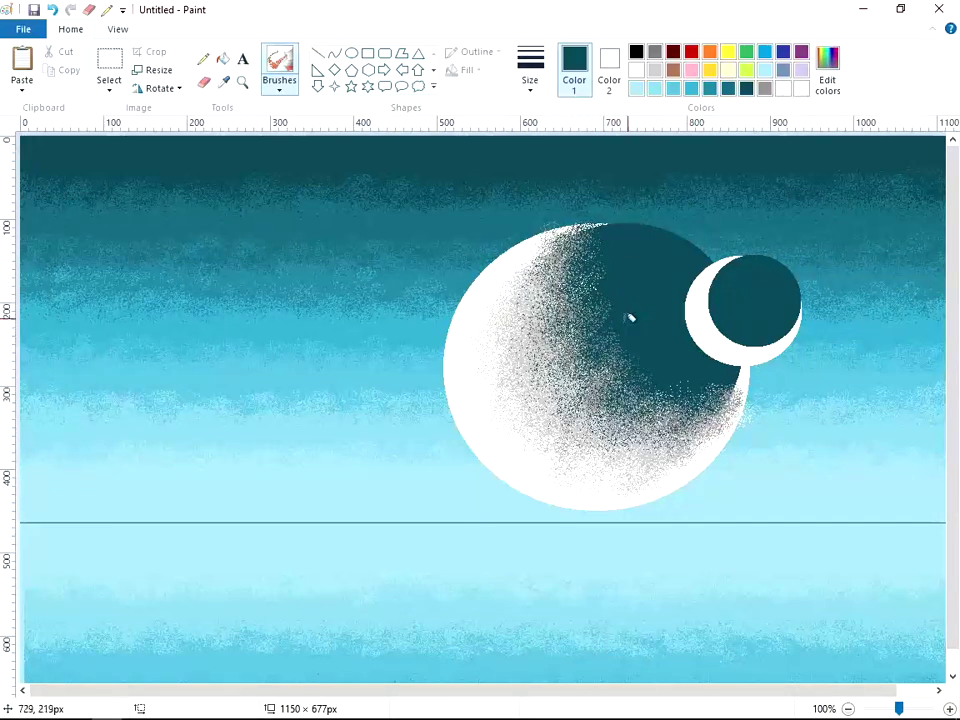
mouse_move(630, 318)
left_mouse_down()
mouse_move(598, 339)
mouse_move(572, 294)
mouse_move(602, 281)
mouse_move(561, 310)
mouse_move(553, 259)
mouse_move(677, 306)
left_mouse_up()
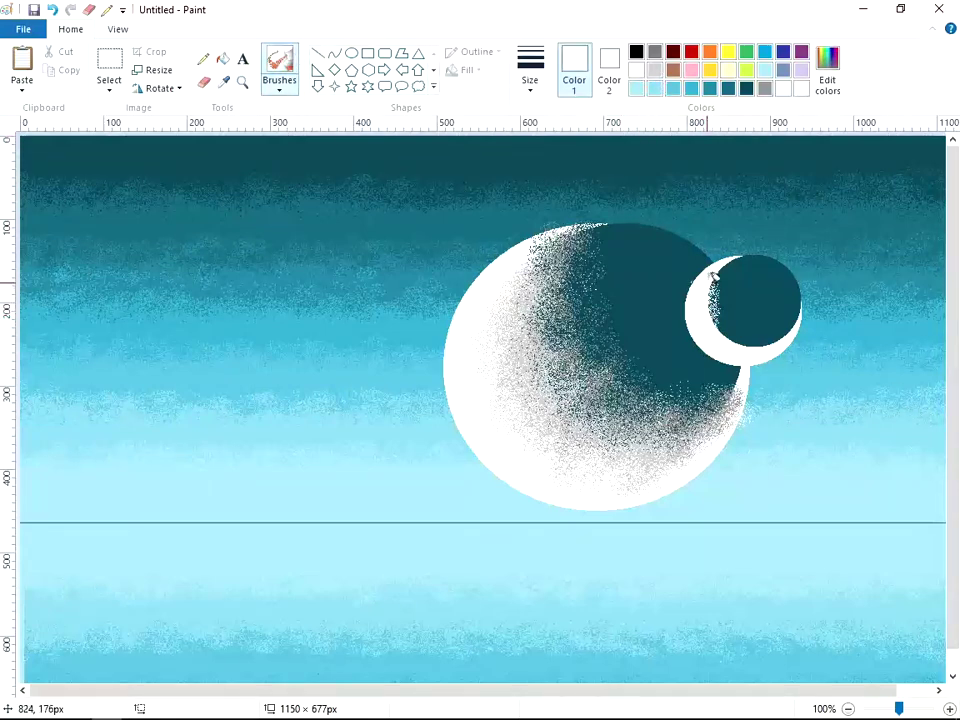
- Blend the small moon's crescent into its dark shadow with white speckles and then light grey ones along the shadow's lower-left edge
left_click(914, 710)
left_click_drag(420, 692, 920, 697)
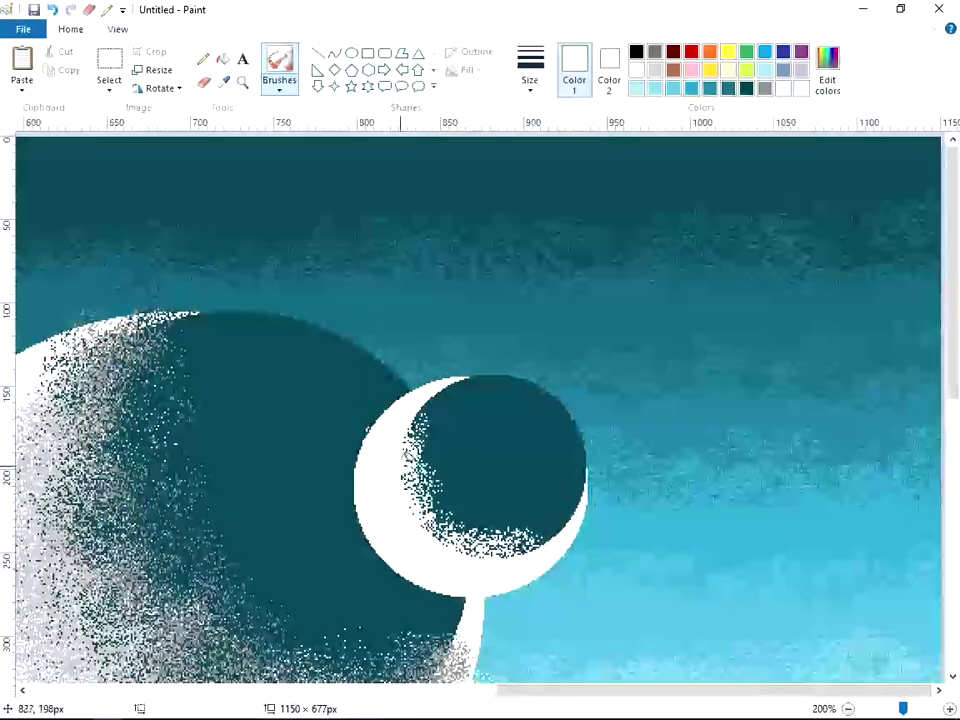
mouse_move(403, 466)
left_mouse_down()
mouse_move(408, 456)
mouse_move(496, 523)
mouse_move(548, 537)
mouse_move(512, 569)
mouse_move(592, 511)
left_mouse_up()
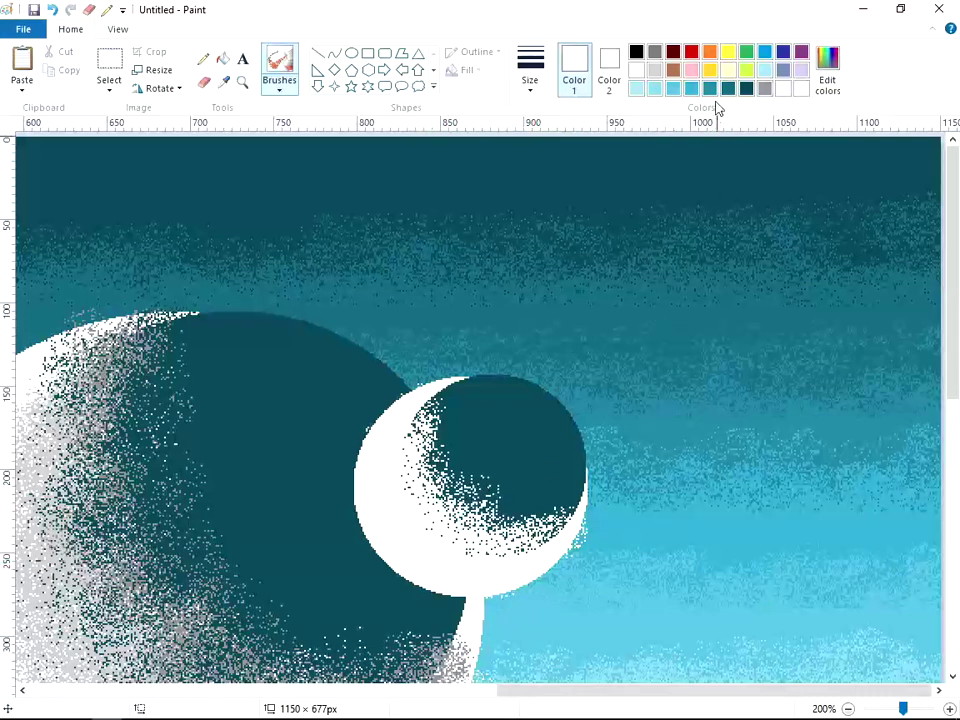
left_click(654, 70)
mouse_move(448, 423)
left_mouse_down()
mouse_move(434, 436)
mouse_move(428, 414)
mouse_move(467, 482)
mouse_move(526, 517)
mouse_move(601, 497)
mouse_move(424, 538)
left_mouse_up()
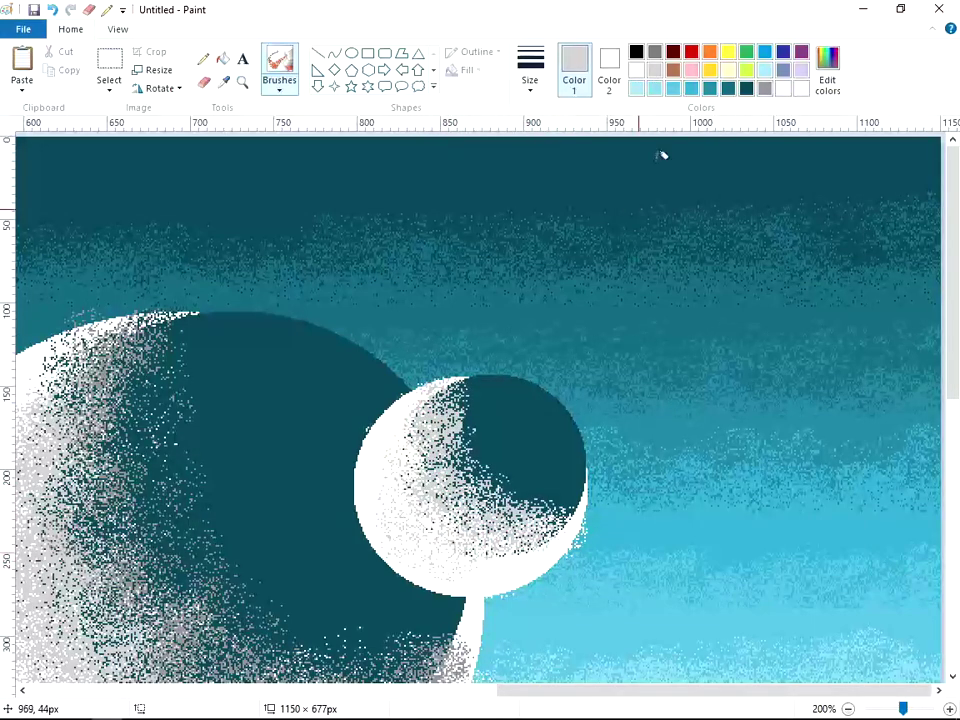
- Brush mid-grey and then dark teal speckles along the inner edge of the small moon's shadow
left_click(765, 88)
mouse_move(515, 421)
left_mouse_down()
mouse_move(500, 419)
mouse_move(493, 508)
mouse_move(531, 515)
mouse_move(474, 509)
mouse_move(562, 544)
left_mouse_up()
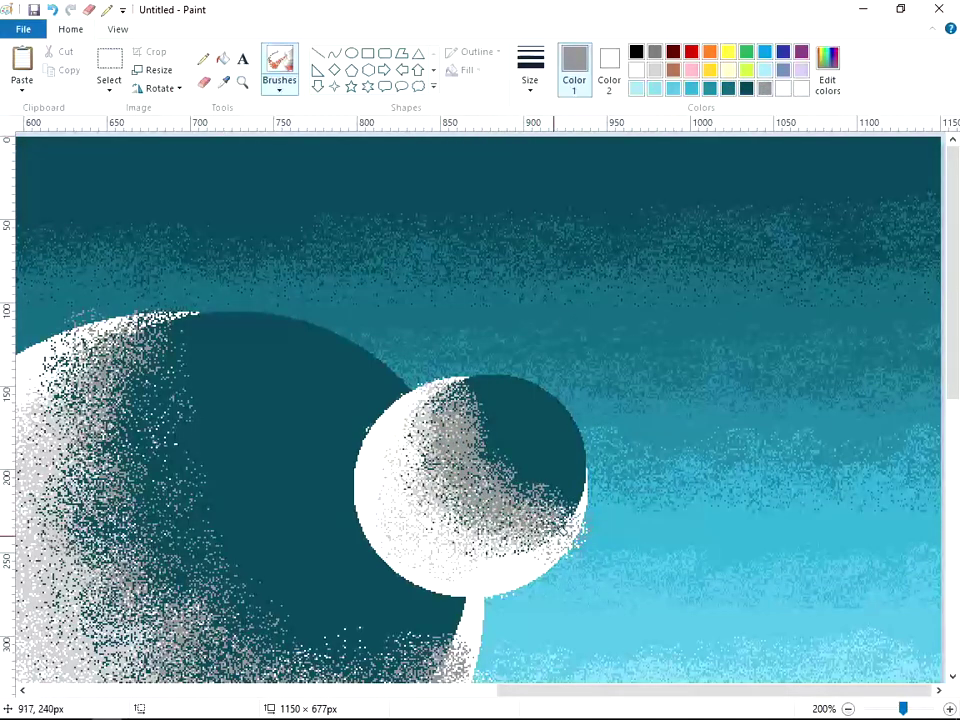
left_click(746, 88)
mouse_move(489, 403)
left_mouse_down()
mouse_move(465, 429)
mouse_move(510, 483)
left_mouse_up()
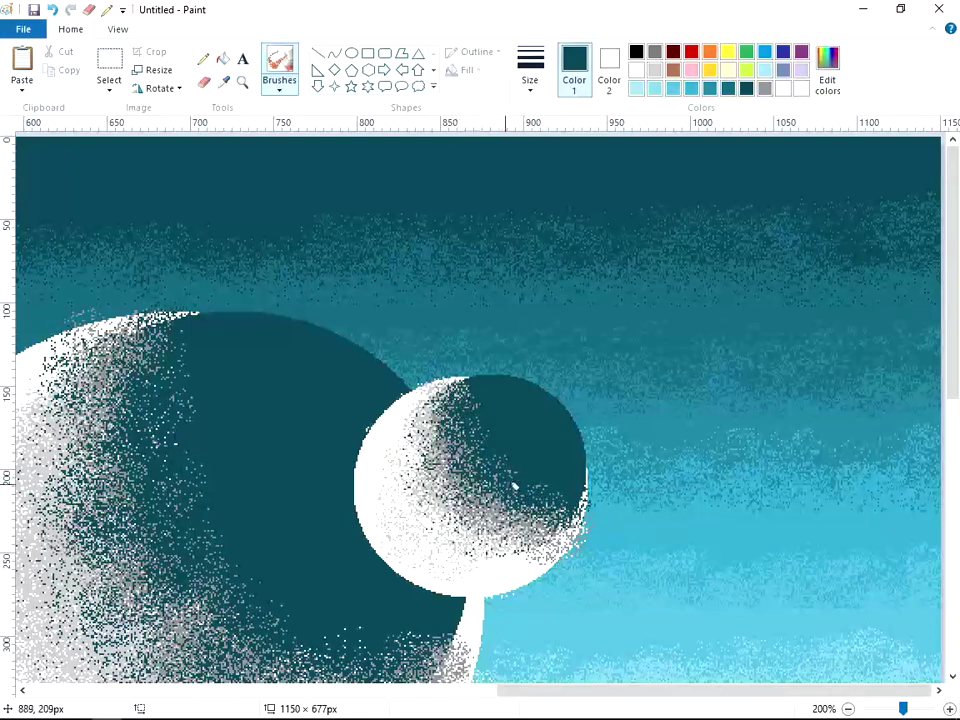
left_click(883, 712)
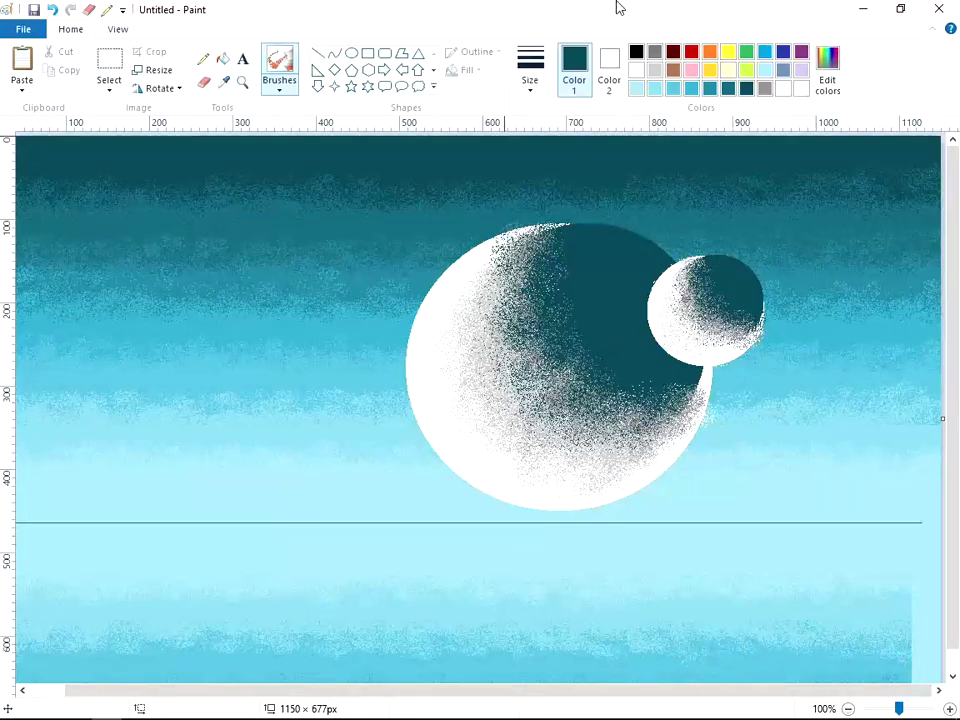
- Check the desktop reference, then duplicate an area of about 1044 × 433 px holding the sky and both moons above the horizon
mouse_move(617, 6)
left_mouse_down()
mouse_move(399, 608)
mouse_move(492, 596)
left_mouse_up()
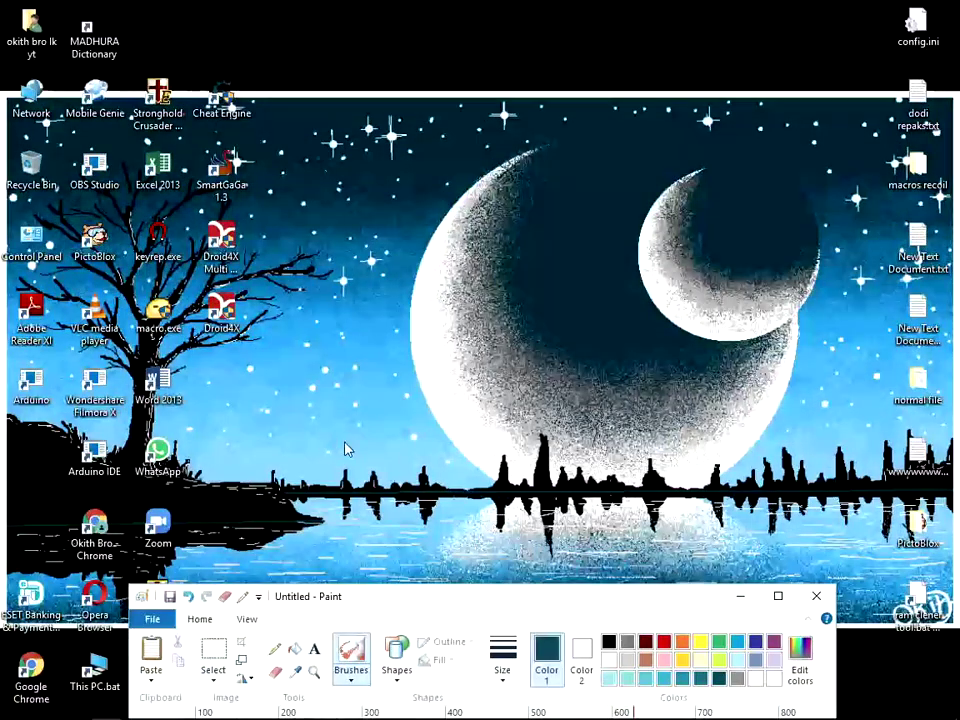
mouse_move(579, 598)
left_mouse_down()
mouse_move(632, 249)
mouse_move(711, 171)
mouse_move(720, 2)
left_mouse_up()
mouse_move(400, 9)
left_mouse_down()
mouse_move(373, 696)
mouse_move(392, 673)
left_mouse_up()
left_click_drag(624, 677, 680, 2)
left_click(110, 63)
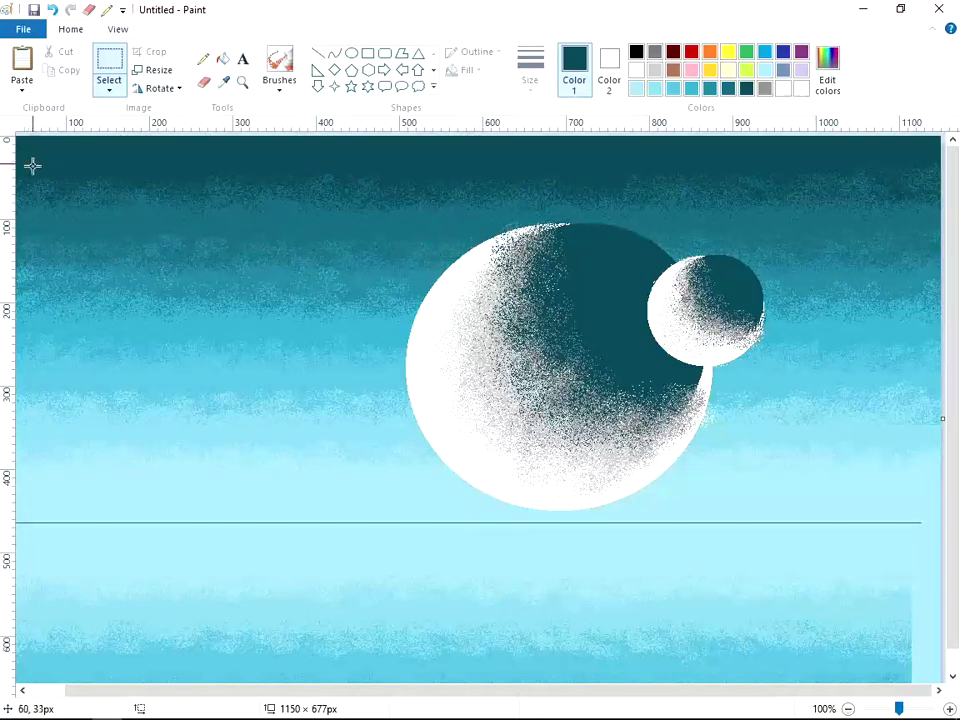
left_click_drag(33, 152, 902, 514)
right_click(646, 377)
right_click(501, 295)
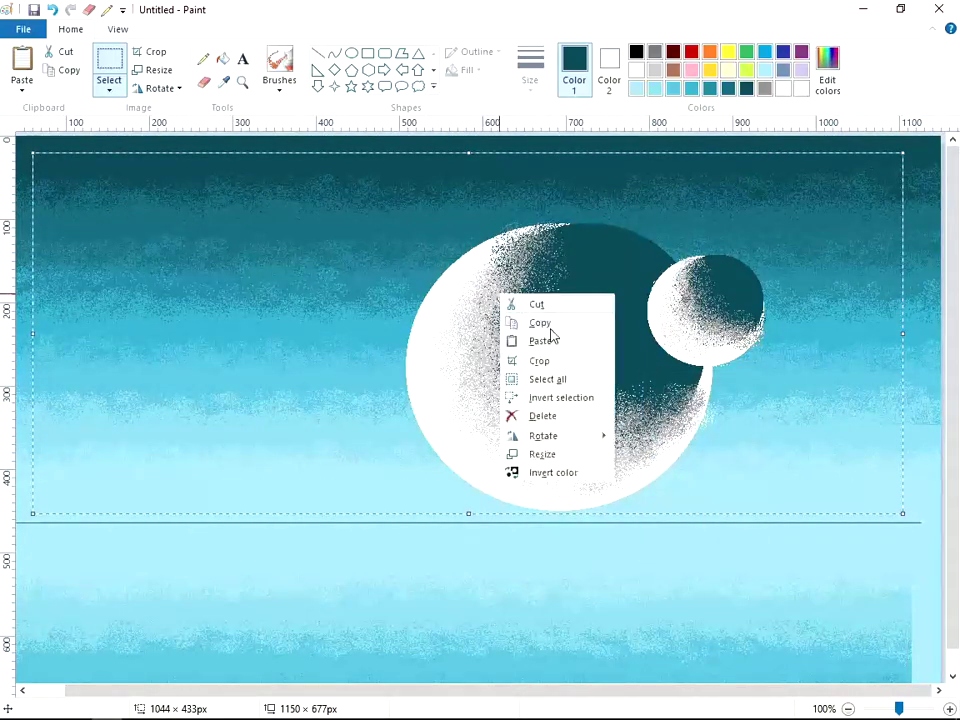
left_click(558, 342)
left_click_drag(558, 344, 598, 529)
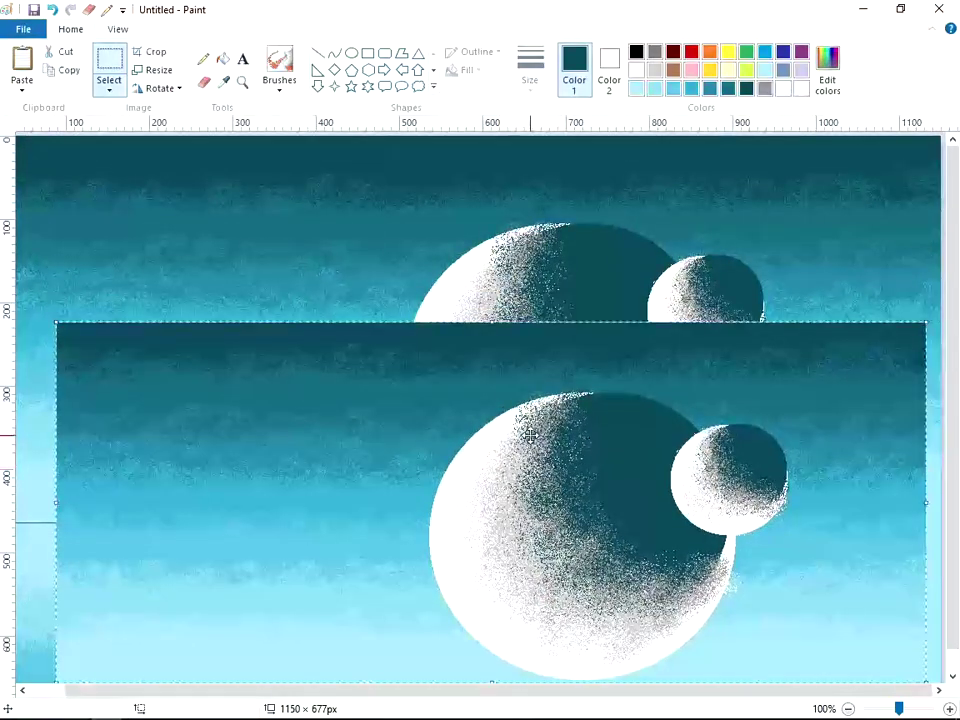
- Flip the pasted copy of the sky and moons vertically
right_click(532, 437)
mouse_move(586, 579)
left_click(697, 632)
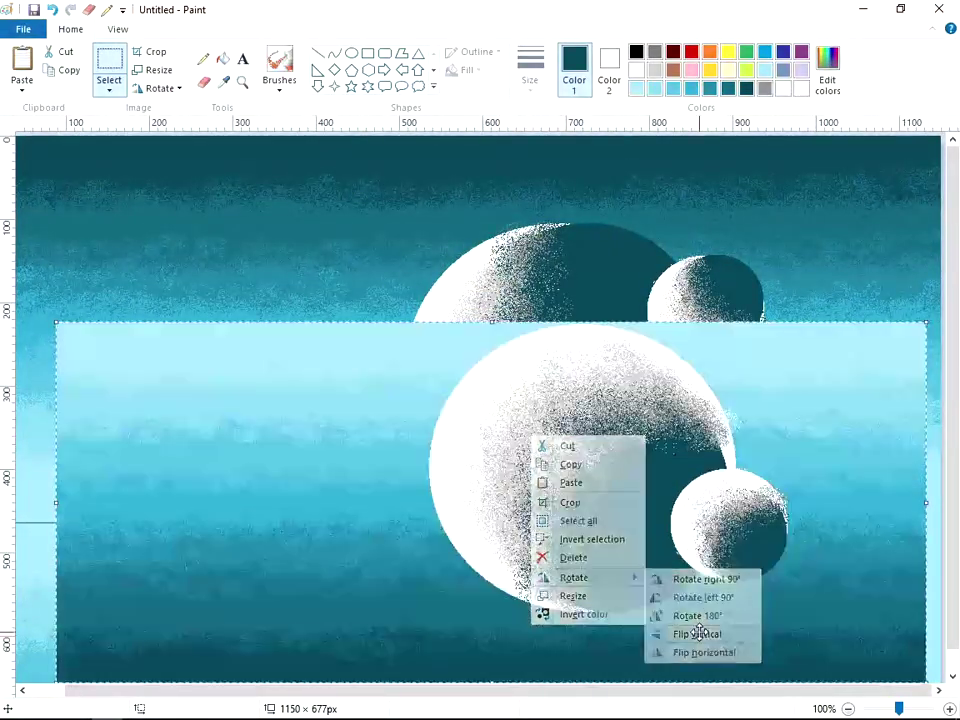
- Resize the flipped copy to about 1116 × 312 px and place it just below the horizon line as the water reflection
left_click_drag(595, 594, 590, 270)
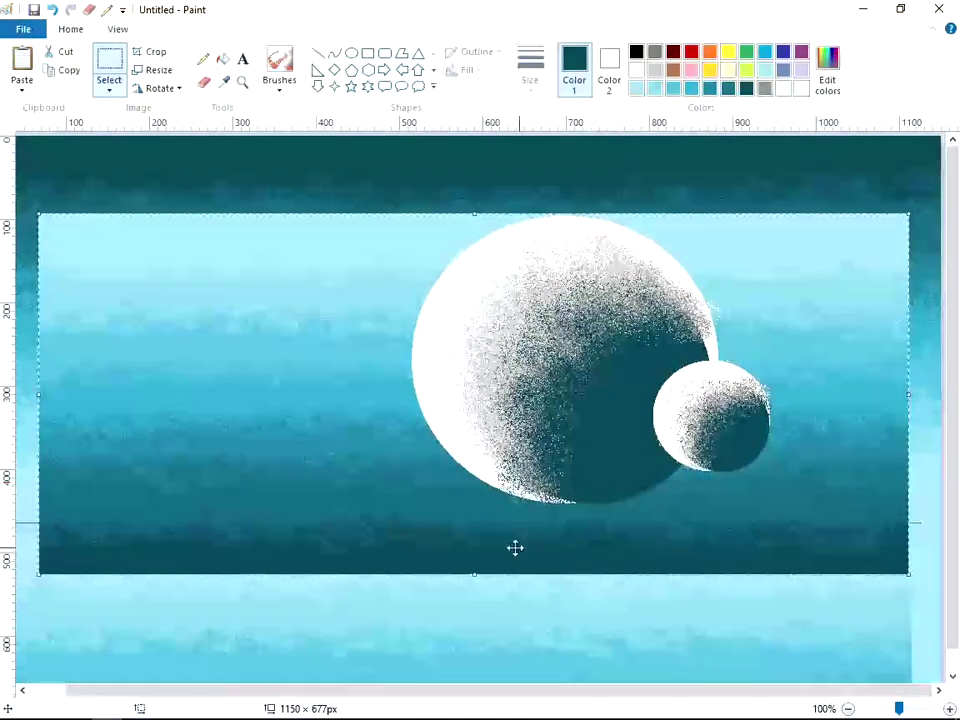
left_click_drag(474, 574, 473, 472)
left_click_drag(534, 318, 573, 633)
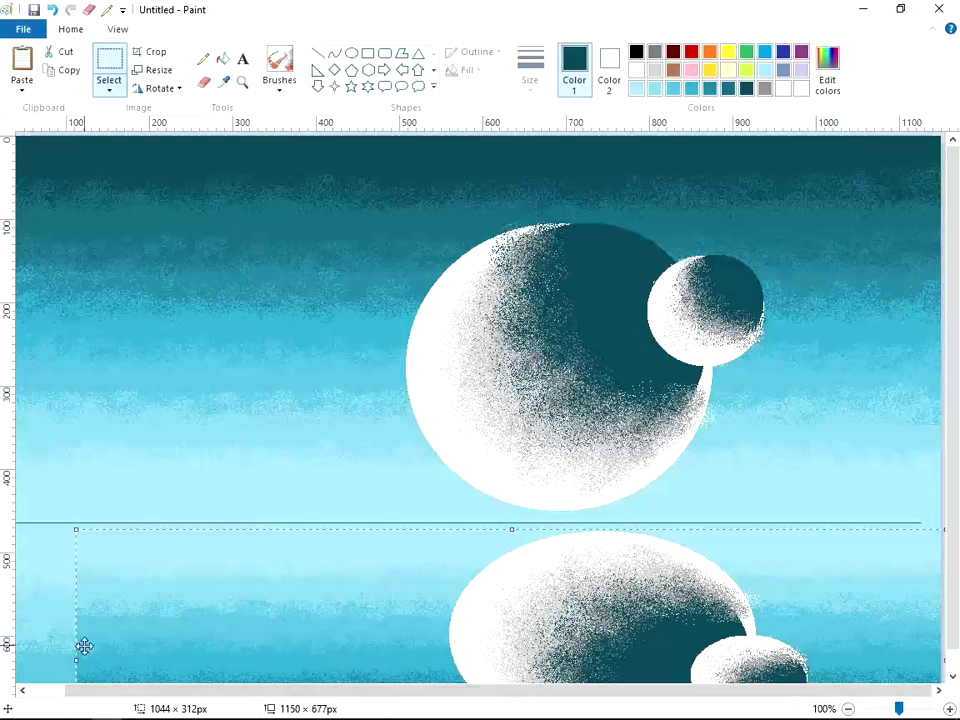
left_click_drag(75, 665, 13, 639)
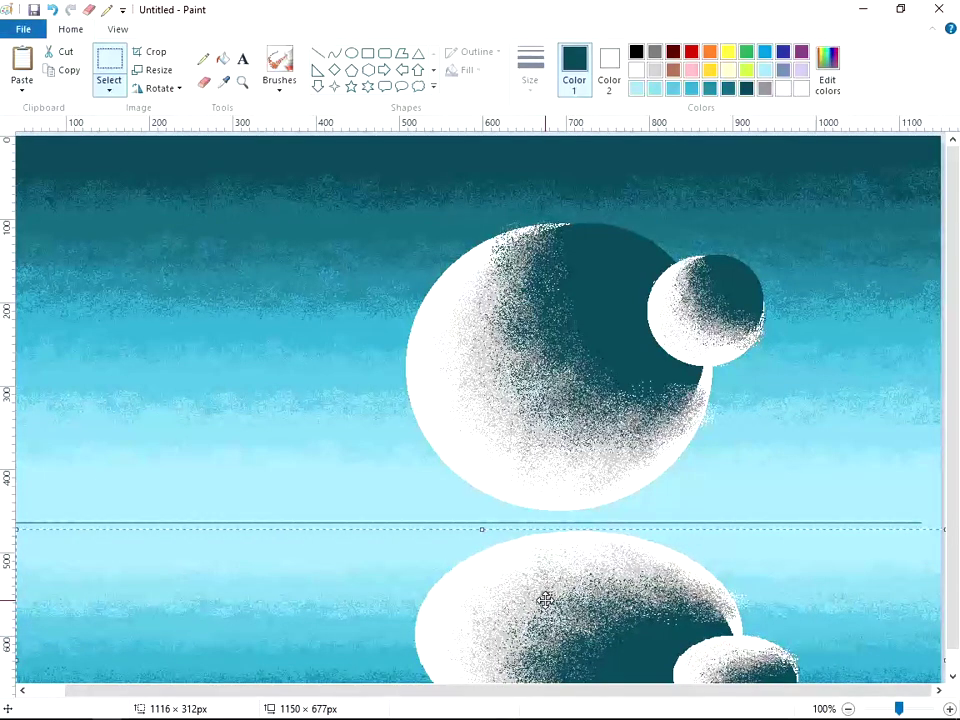
left_click(906, 390)
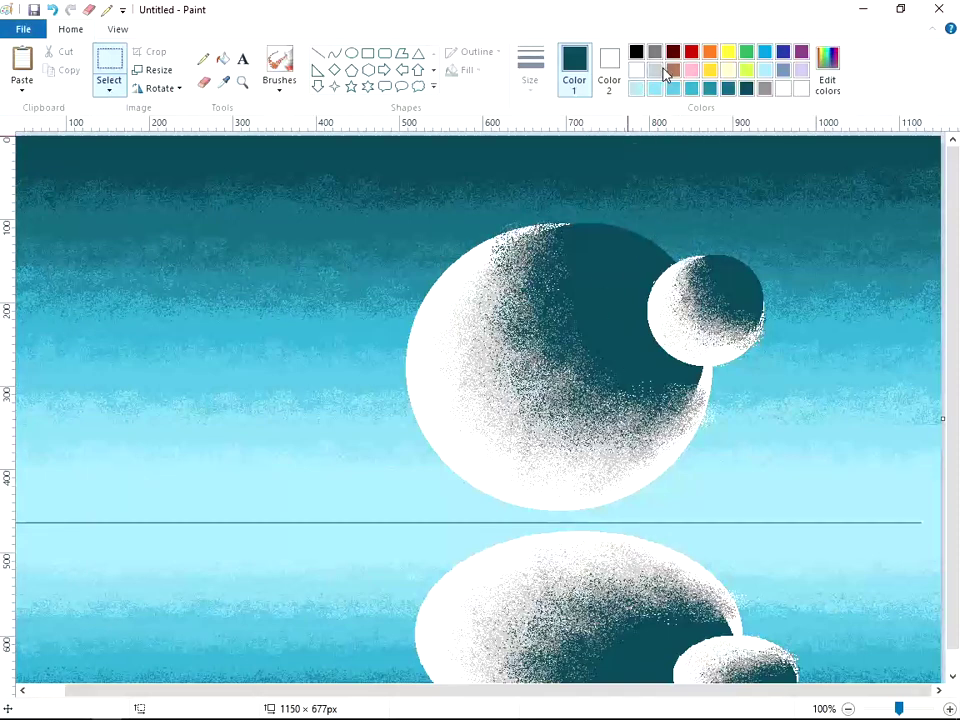
- Soften the large moon's reflection with speckled brush strokes in light and medium cyan shades
left_click(637, 88)
left_click(279, 61)
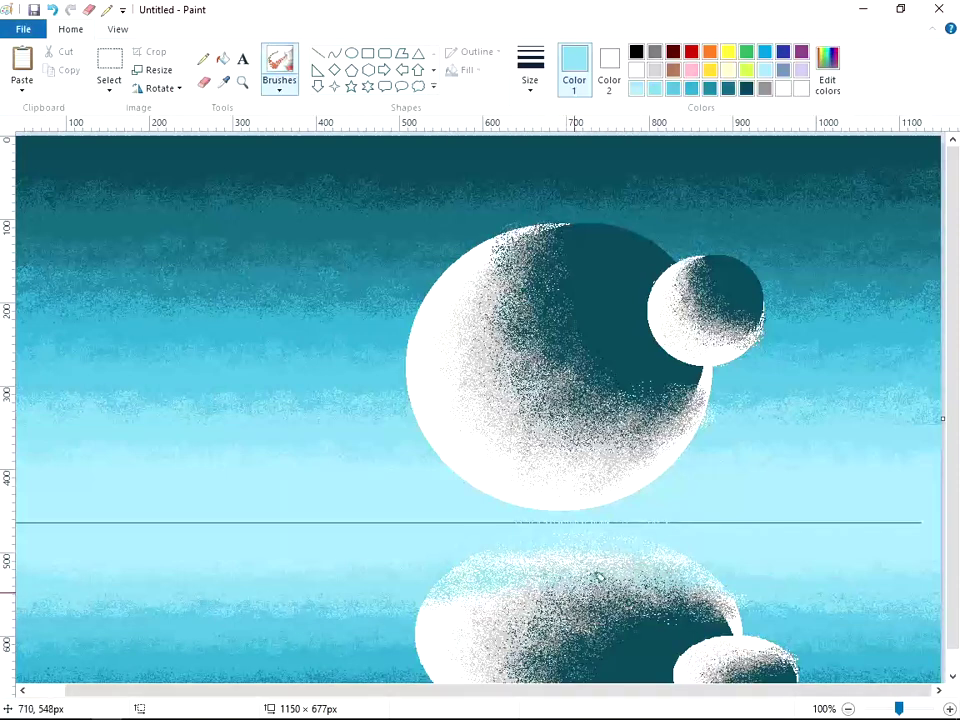
left_click(692, 89)
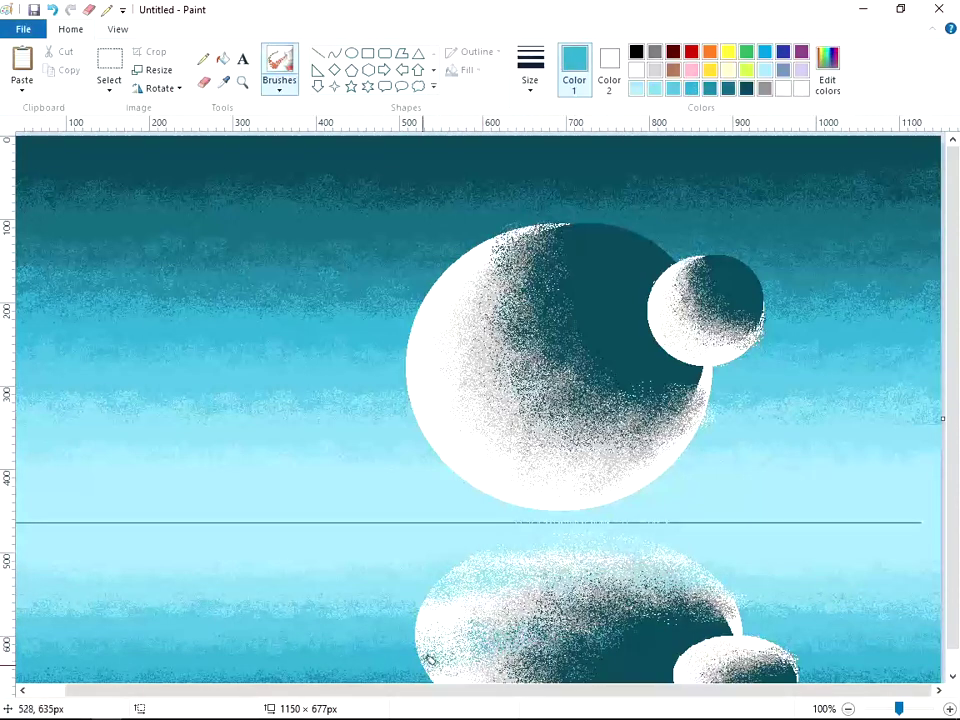
mouse_move(425, 660)
left_mouse_down()
mouse_move(528, 656)
mouse_move(436, 650)
mouse_move(469, 634)
mouse_move(487, 651)
mouse_move(548, 663)
mouse_move(713, 648)
mouse_move(766, 615)
mouse_move(716, 630)
mouse_move(622, 630)
left_mouse_up()
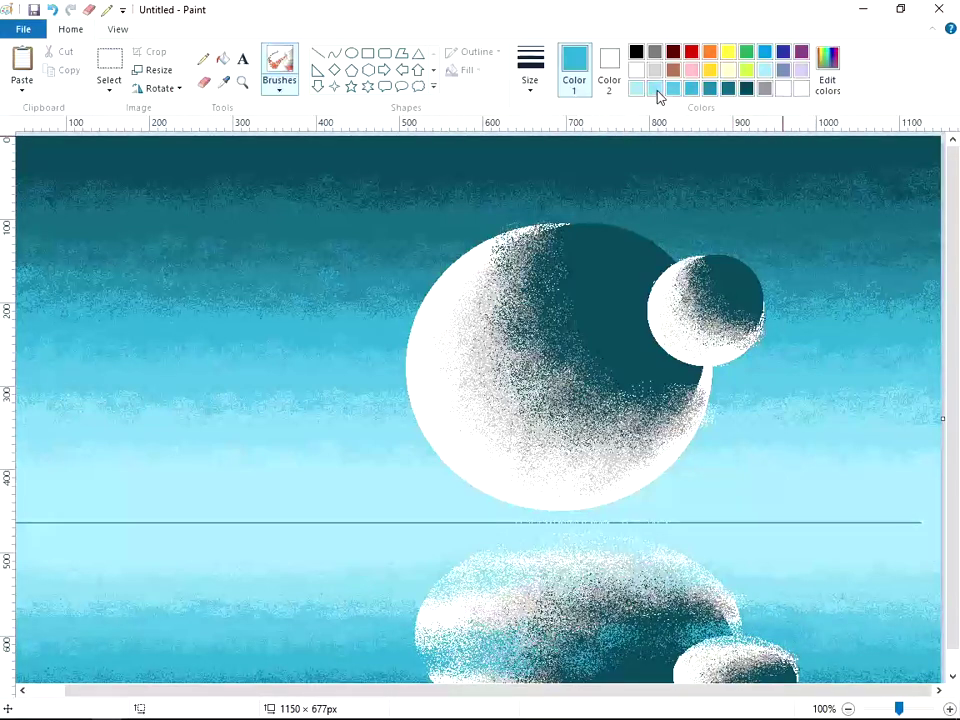
left_click(674, 89)
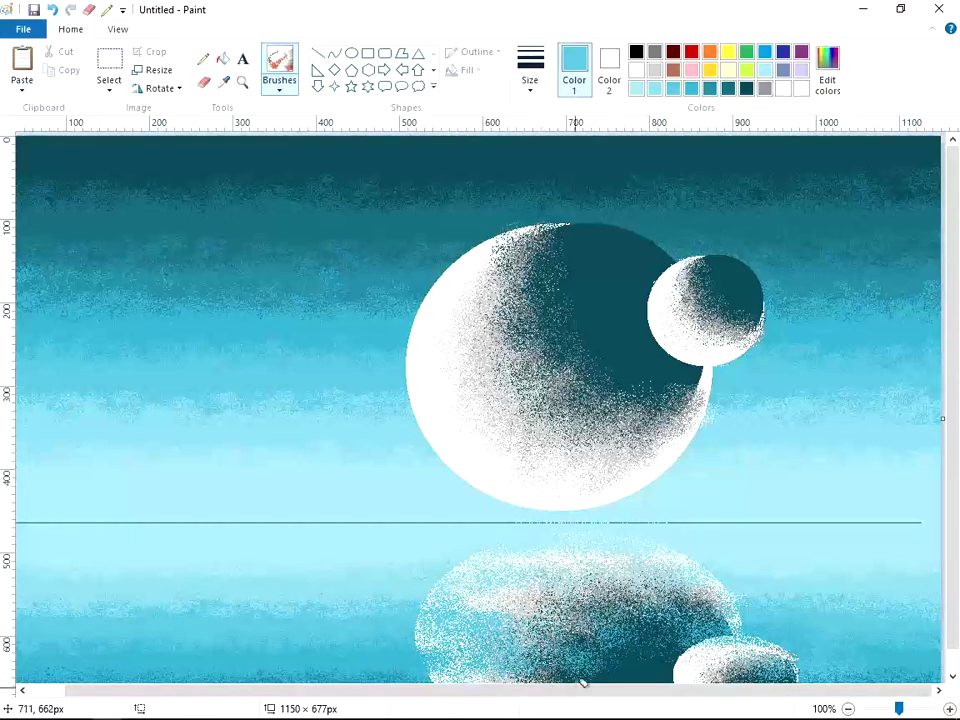
- Brush dark teal speckles across the water along the lower part of the reflection and pick the medium cyan swatch as Color 1
left_click(746, 88)
mouse_move(422, 668)
left_mouse_down()
mouse_move(484, 667)
mouse_move(255, 678)
mouse_move(199, 668)
left_mouse_up()
mouse_move(115, 668)
left_mouse_down()
mouse_move(330, 660)
mouse_move(175, 659)
mouse_move(783, 675)
mouse_move(895, 672)
left_mouse_up()
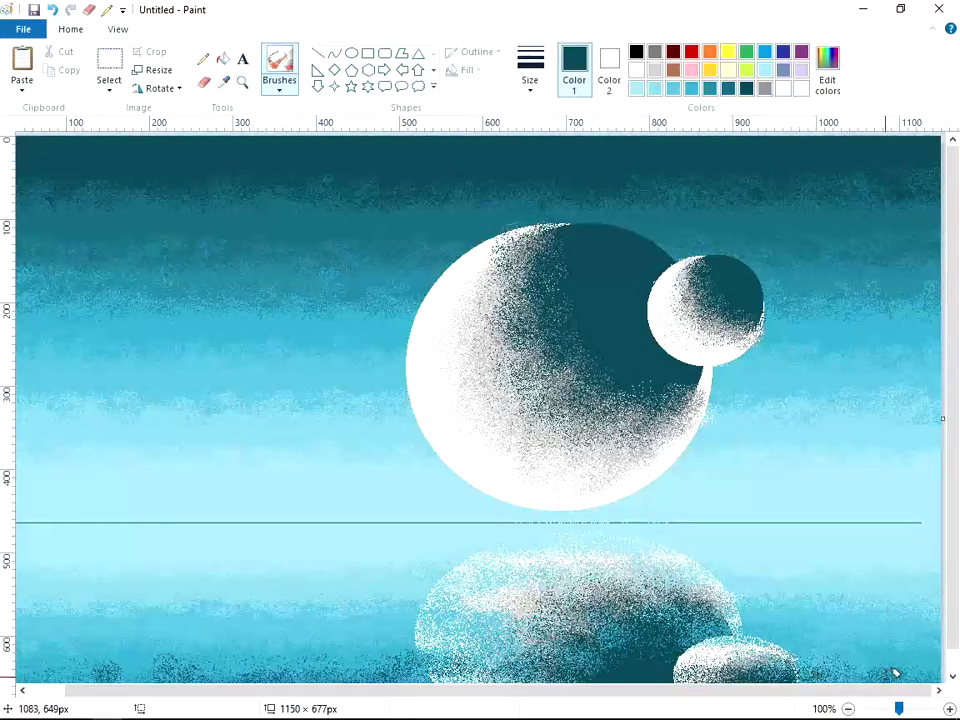
left_click(698, 88)
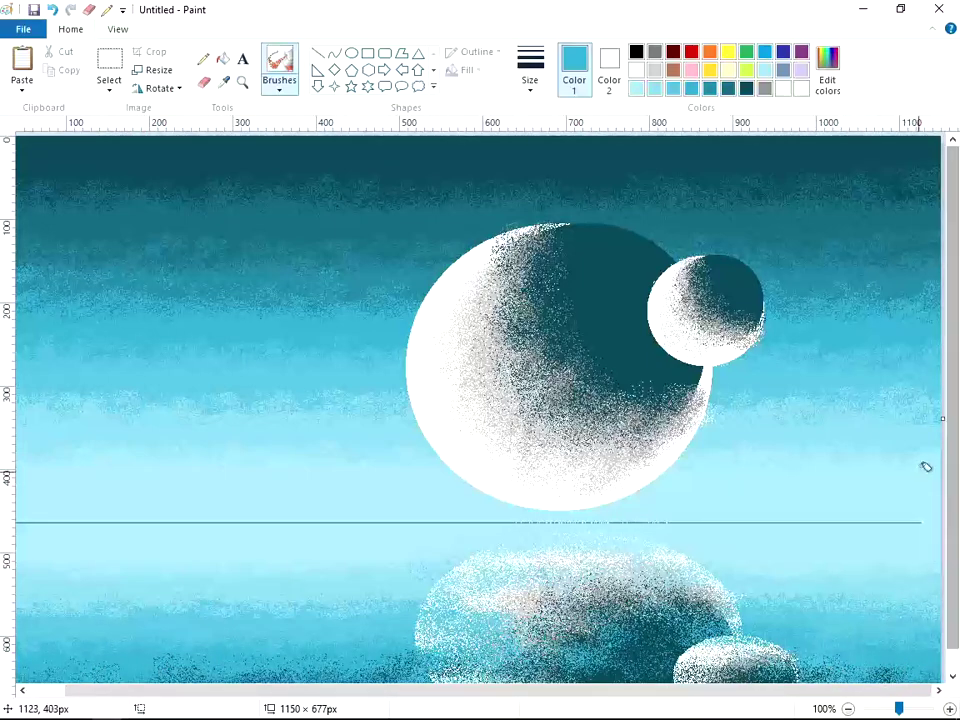
- With the plain brush in black, outline a shore sloping from the canvas's left edge down to just below the horizon
mouse_move(672, 9)
left_mouse_down()
mouse_move(711, 90)
mouse_move(634, 201)
mouse_move(646, 122)
left_mouse_up()
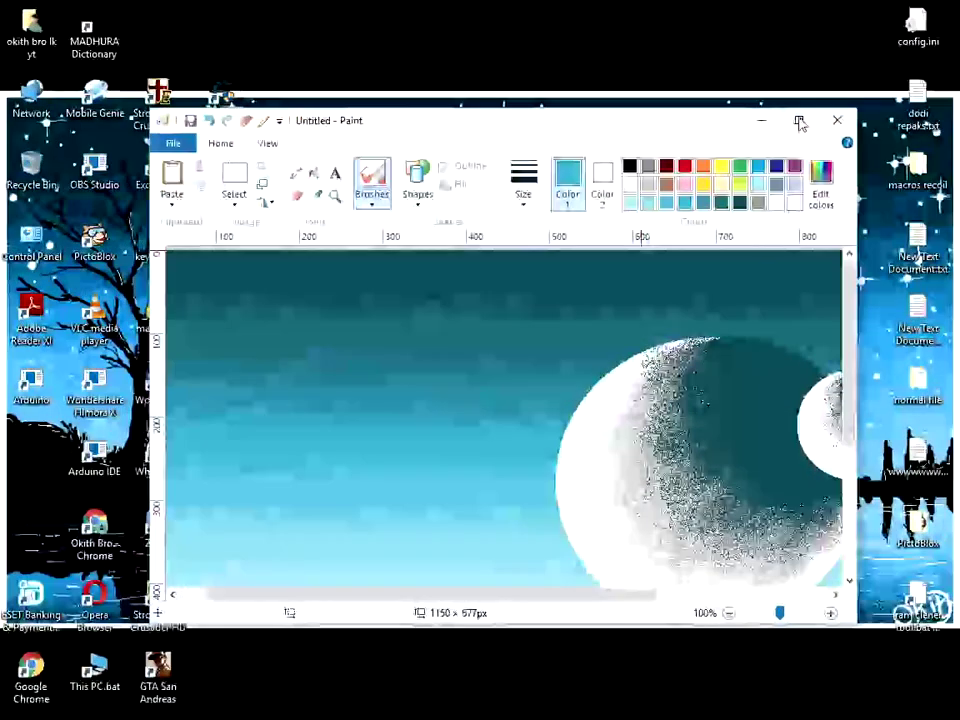
left_click(799, 121)
left_click(279, 70)
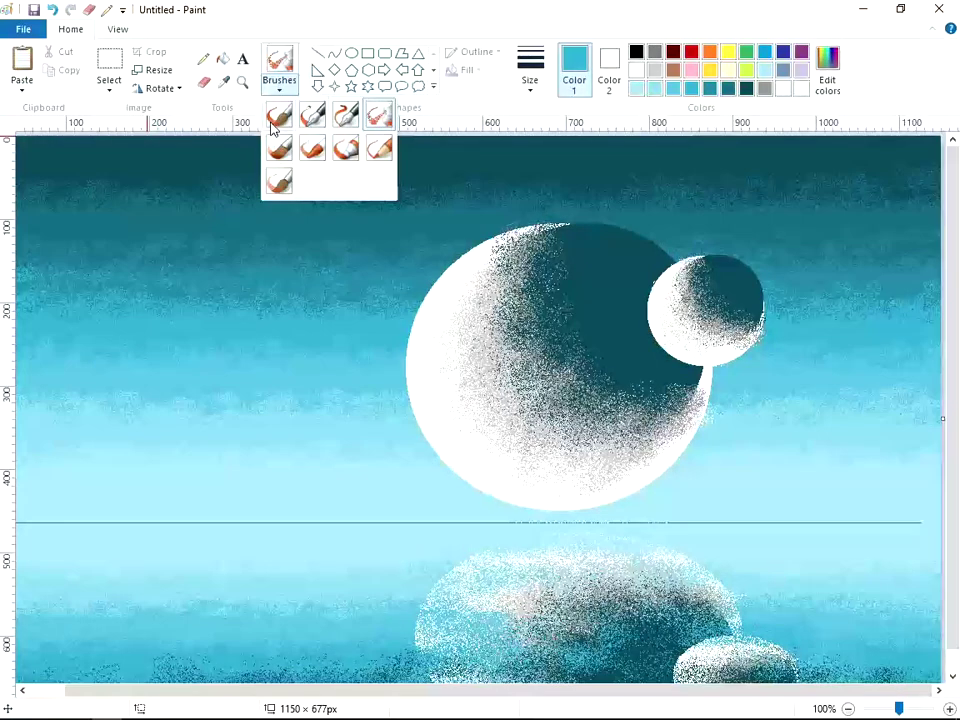
left_click(275, 119)
left_click(636, 52)
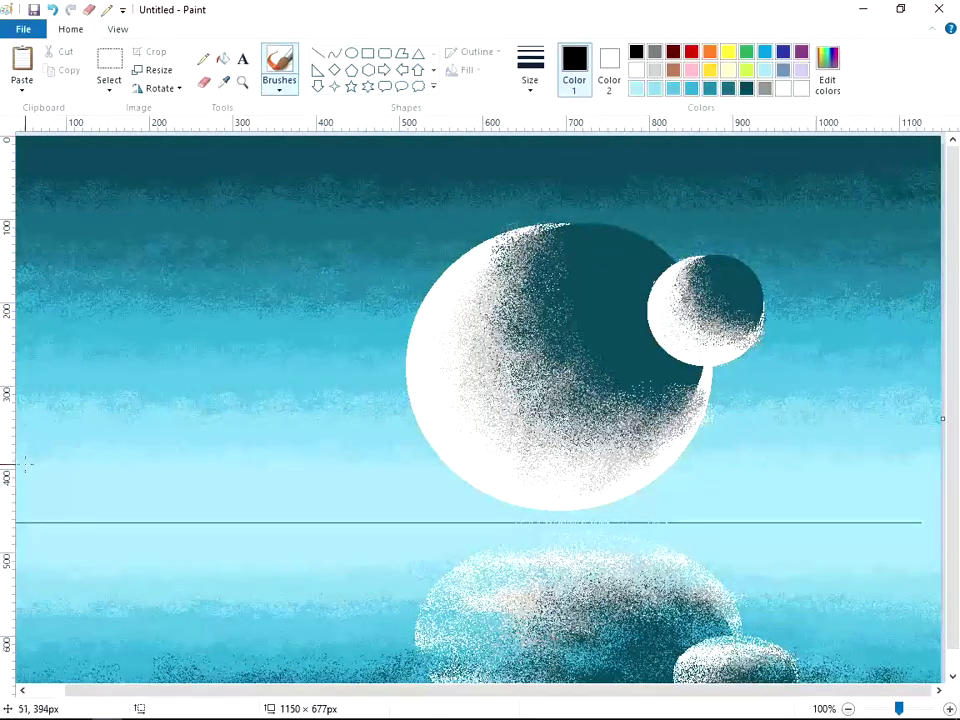
mouse_move(25, 463)
left_mouse_down()
mouse_move(68, 470)
mouse_move(108, 491)
left_mouse_up()
left_click_drag(165, 506, 227, 542)
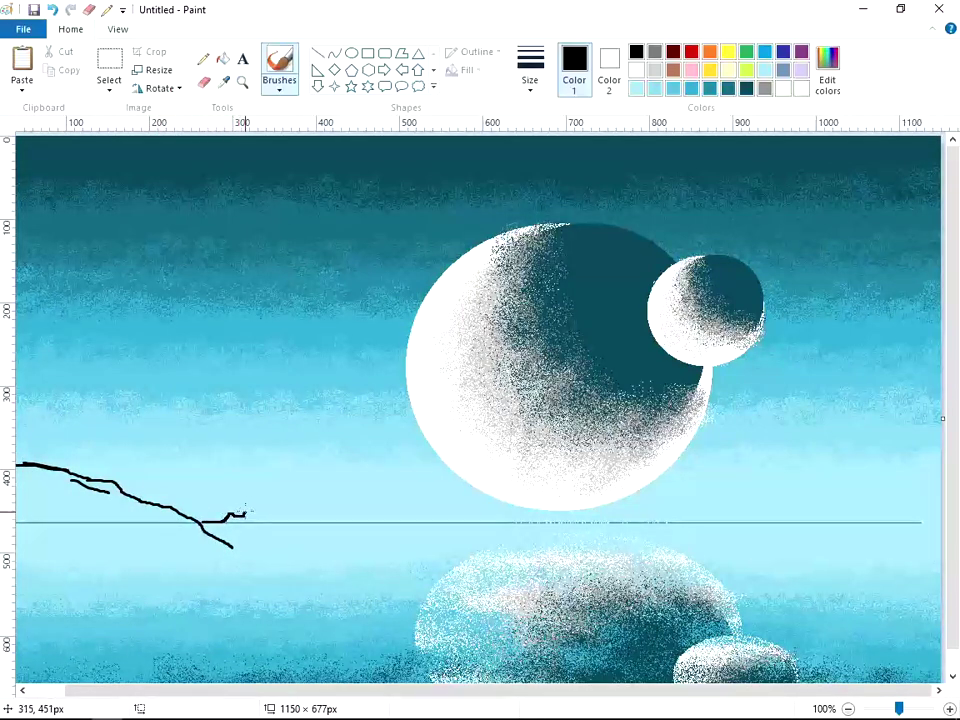
- Draw a jagged black treeline with several tall peaks along the horizon from the shore to the canvas's right edge
left_click_drag(275, 517, 303, 517)
mouse_move(349, 489)
left_mouse_down()
mouse_move(376, 515)
mouse_move(452, 513)
left_mouse_up()
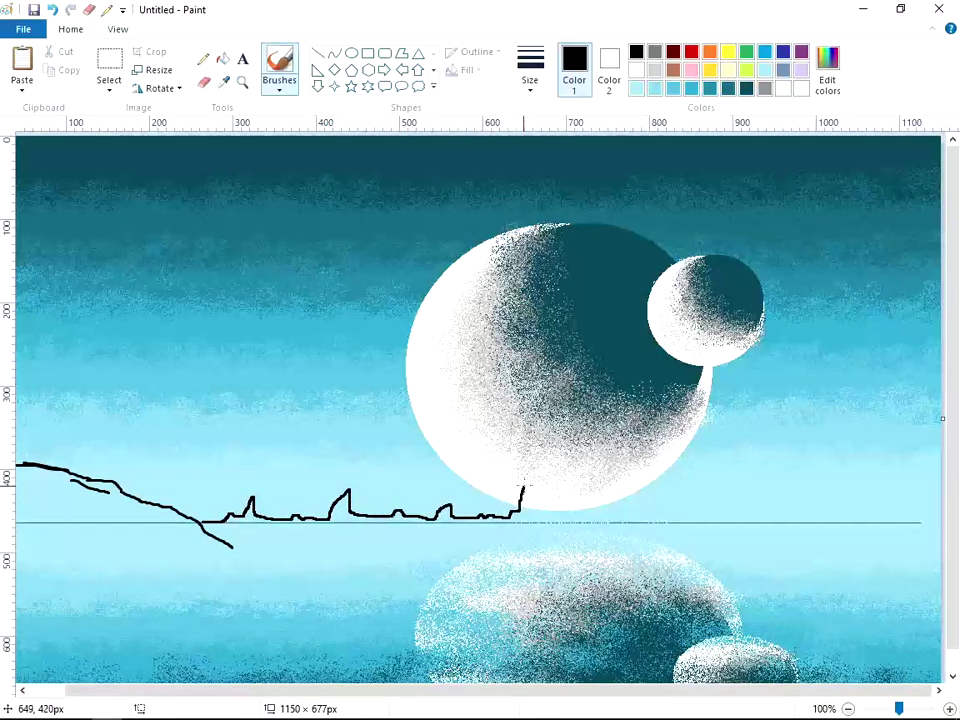
mouse_move(598, 514)
left_mouse_down()
mouse_move(609, 481)
mouse_move(622, 515)
mouse_move(695, 515)
left_mouse_up()
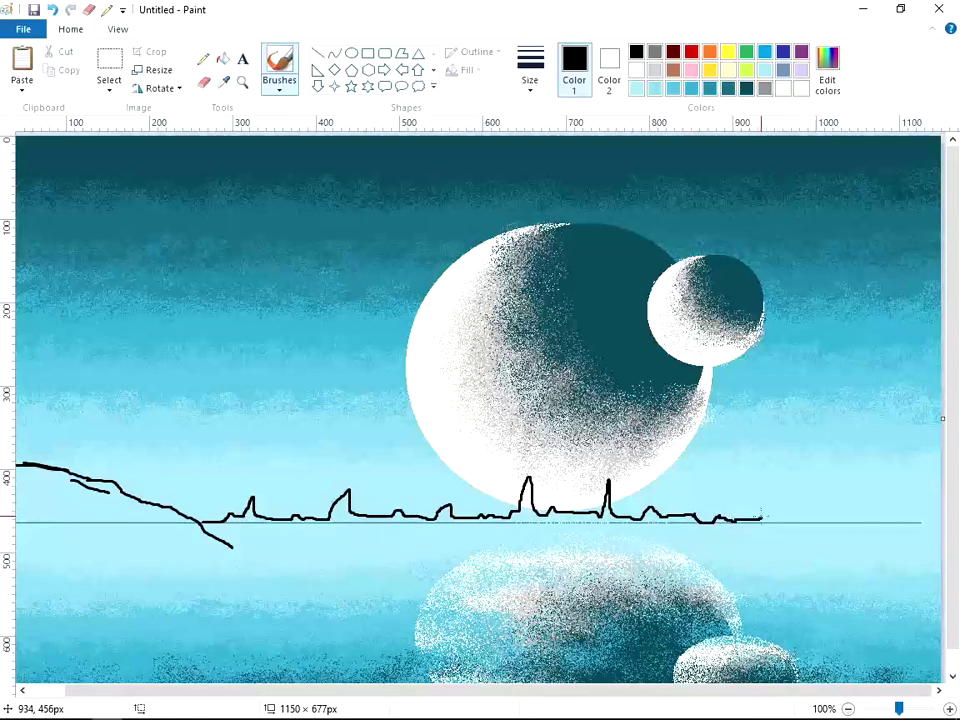
mouse_move(866, 490)
left_mouse_down()
mouse_move(885, 518)
mouse_move(944, 530)
left_mouse_up()
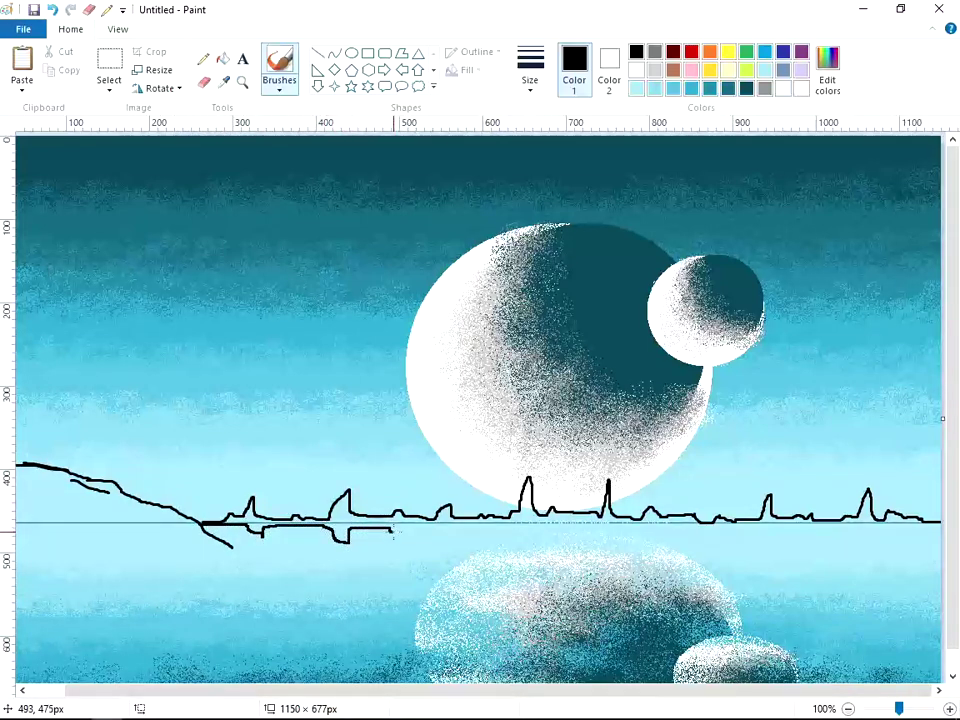
- Continue the black mirrored treeline outline with downward peaks just below the horizon to the canvas's right edge
left_click_drag(525, 545, 546, 530)
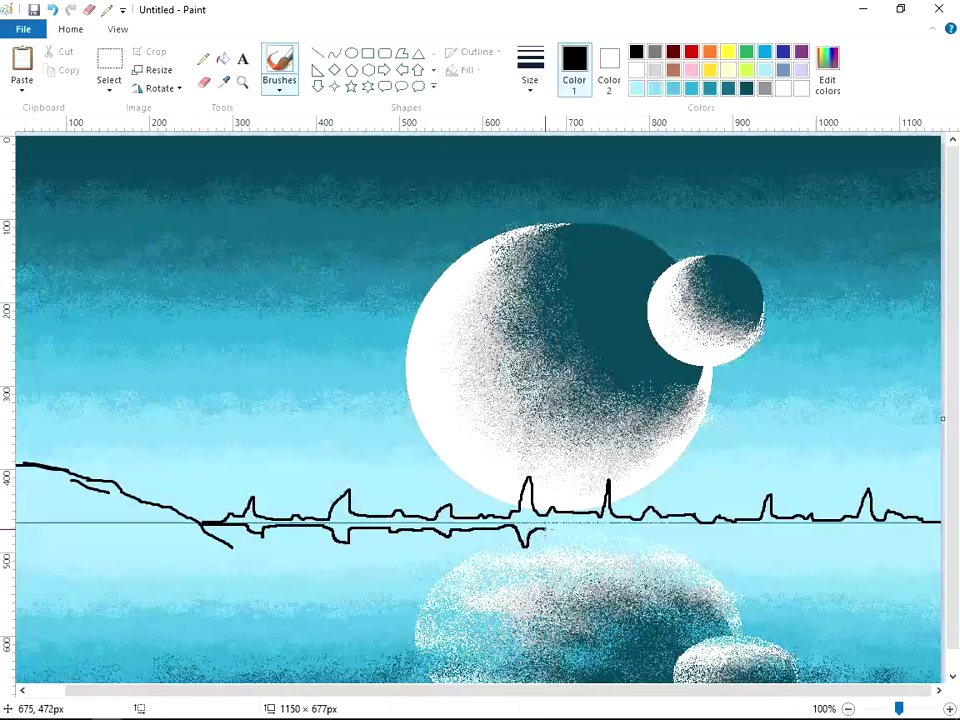
left_click_drag(661, 532, 671, 524)
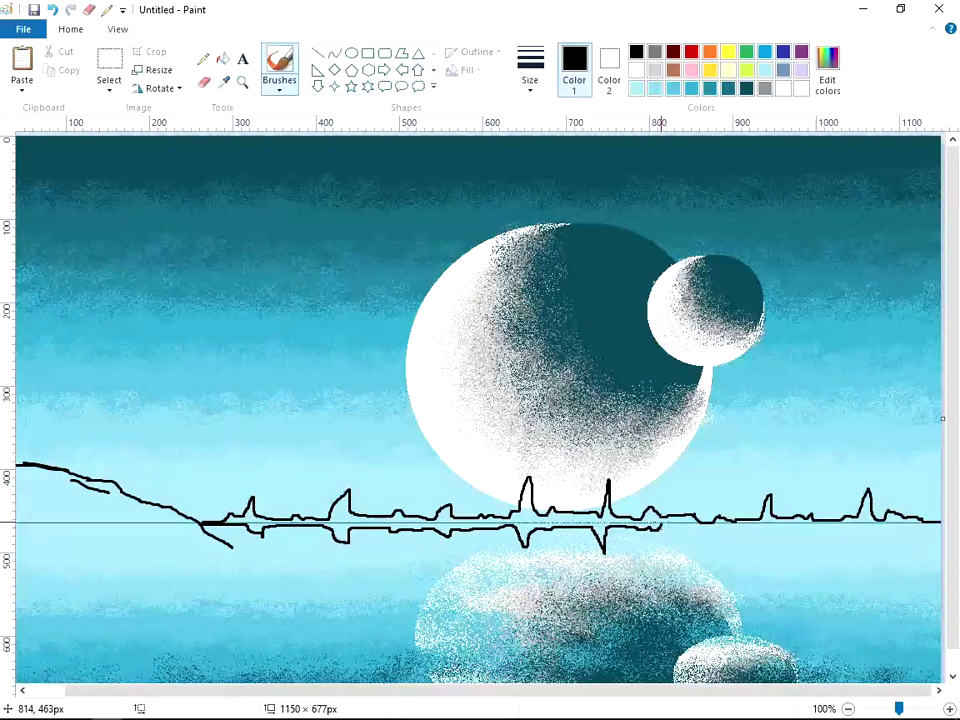
left_click_drag(753, 537, 769, 536)
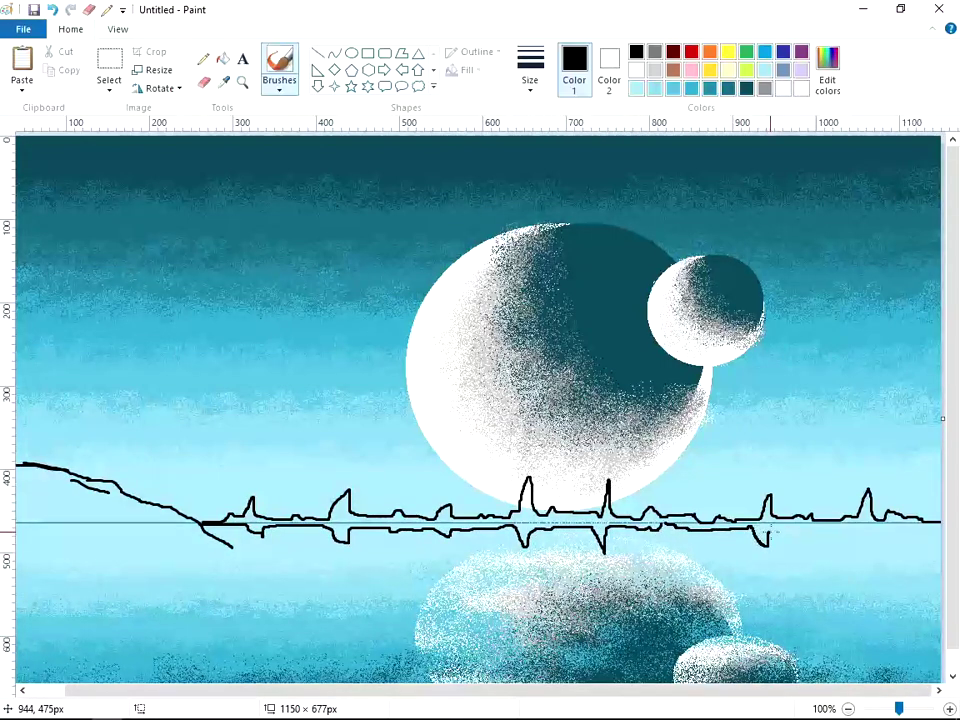
mouse_move(835, 530)
left_mouse_down()
mouse_move(876, 553)
mouse_move(885, 533)
mouse_move(945, 522)
left_mouse_up()
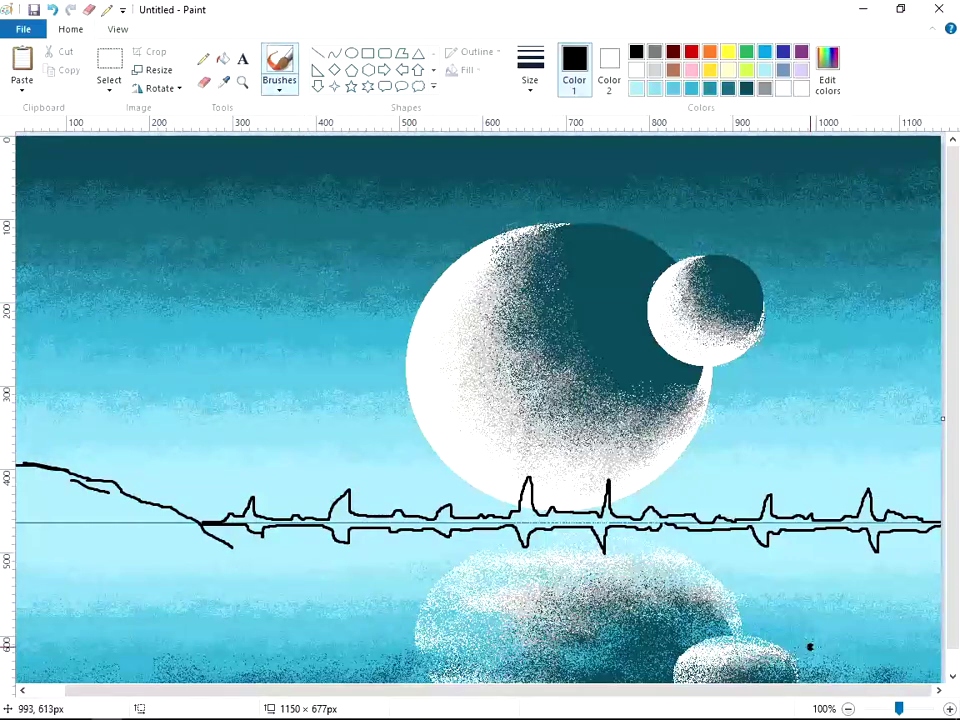
- Fill the upper treeline and its peaks solid black with the brush, from the shore to the canvas's right edge
scroll(810, 647, "up", 1, "ctrl")
scroll(707, 553, "down", 5)
left_click_drag(439, 696, 565, 696)
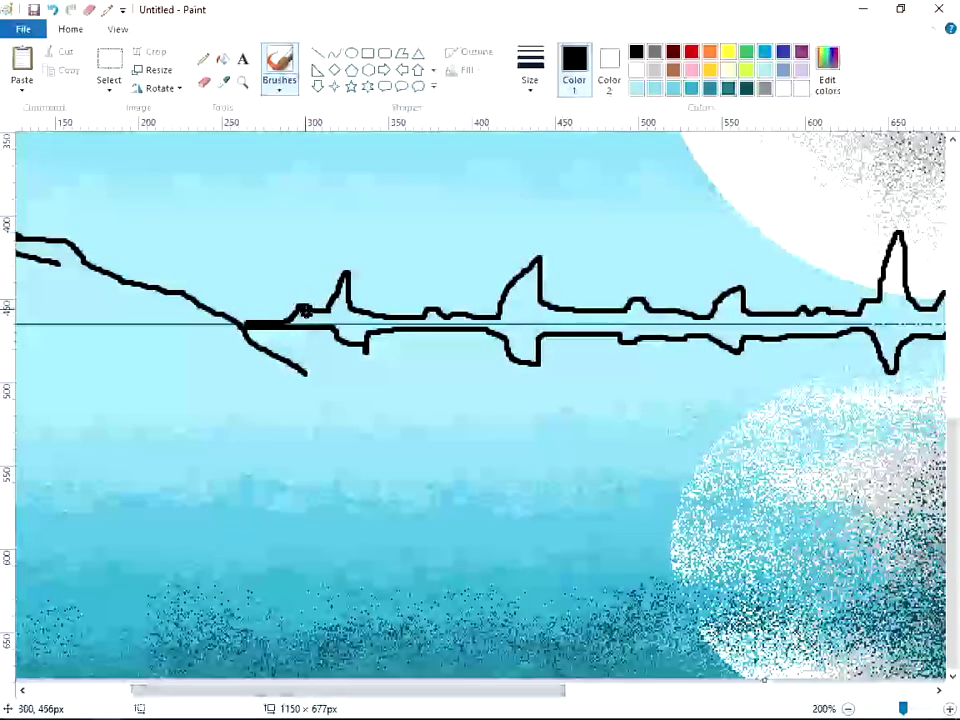
mouse_move(306, 310)
left_mouse_down()
mouse_move(239, 323)
mouse_move(323, 316)
mouse_move(348, 263)
mouse_move(338, 318)
mouse_move(351, 254)
mouse_move(348, 315)
mouse_move(476, 322)
mouse_move(516, 295)
mouse_move(506, 322)
mouse_move(522, 276)
mouse_move(531, 313)
left_mouse_up()
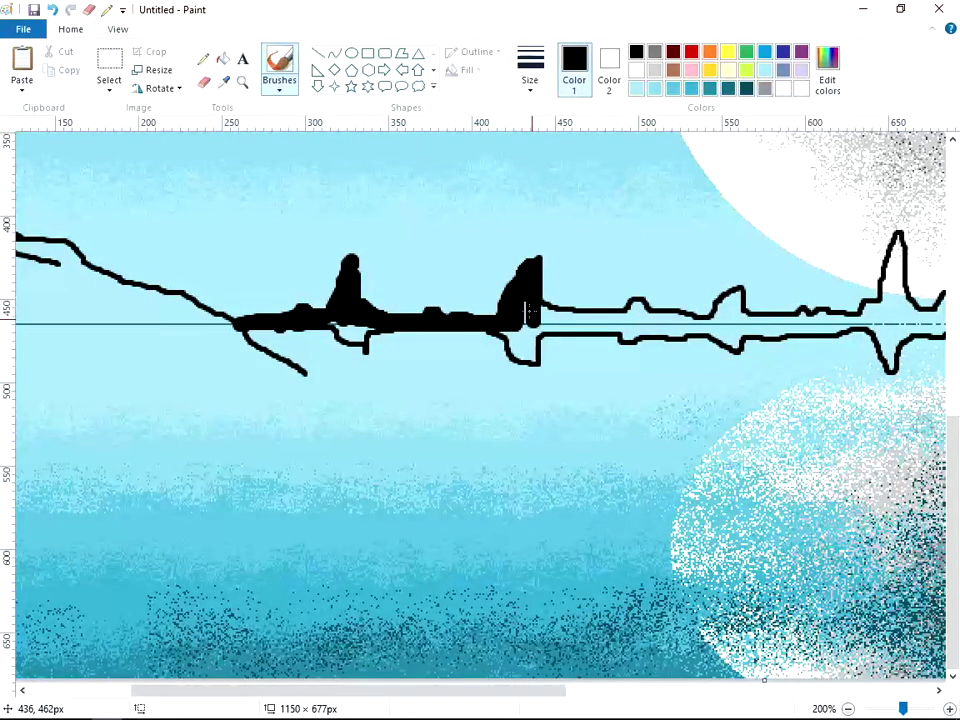
left_click_drag(437, 691, 532, 691)
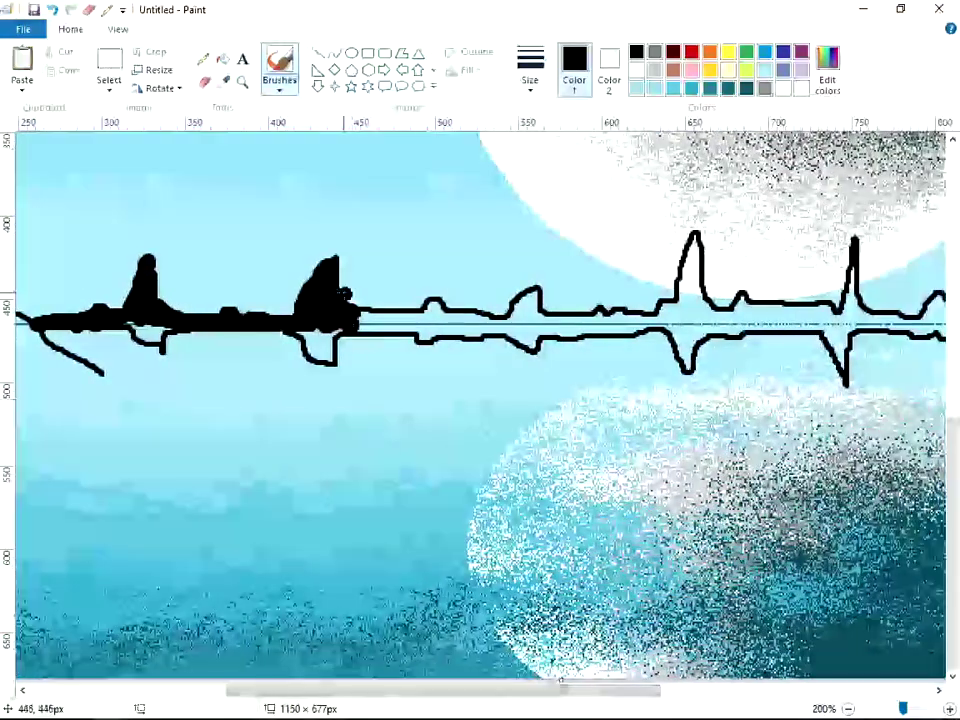
mouse_move(352, 314)
left_mouse_down()
mouse_move(420, 304)
mouse_move(405, 319)
mouse_move(505, 320)
mouse_move(529, 300)
mouse_move(510, 319)
mouse_move(675, 316)
mouse_move(665, 306)
mouse_move(675, 307)
mouse_move(691, 246)
mouse_move(693, 304)
mouse_move(711, 314)
mouse_move(742, 302)
mouse_move(841, 309)
mouse_move(852, 266)
mouse_move(852, 357)
left_mouse_up()
left_click_drag(607, 691, 800, 692)
mouse_move(505, 322)
left_mouse_down()
mouse_move(572, 316)
mouse_move(565, 305)
mouse_move(577, 300)
mouse_move(665, 325)
mouse_move(727, 328)
mouse_move(787, 322)
mouse_move(818, 288)
left_mouse_up()
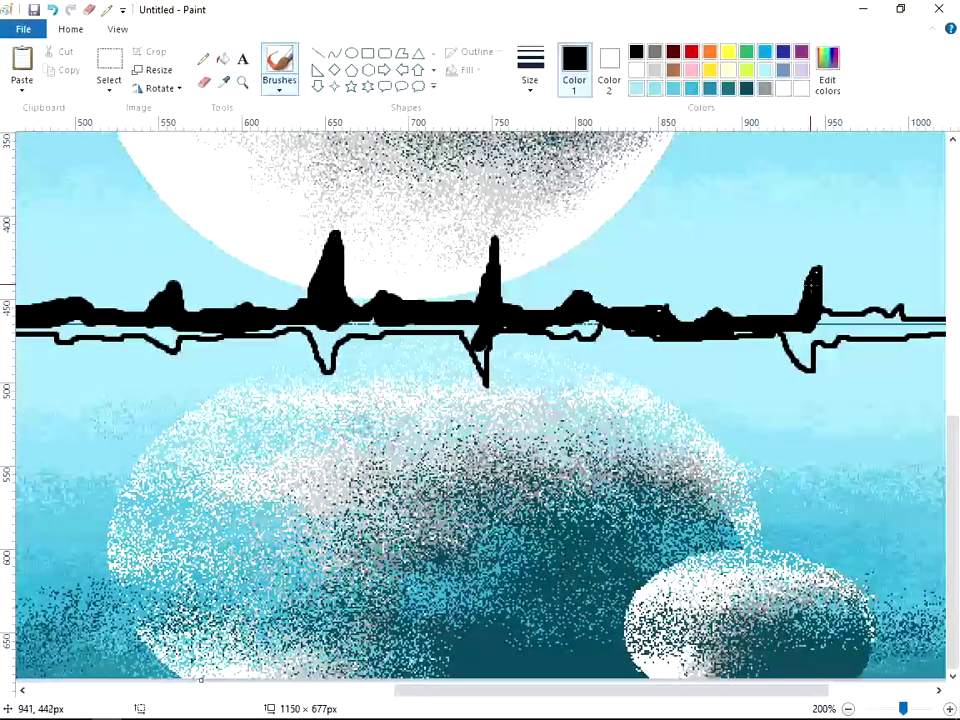
scroll(690, 560, "right", 3)
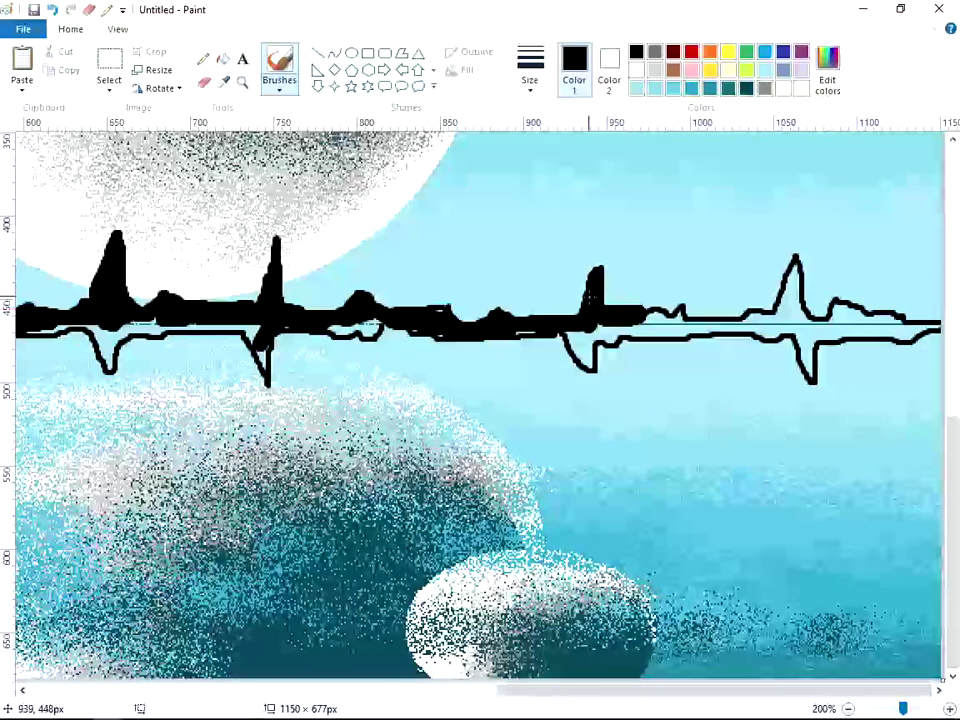
mouse_move(588, 312)
left_mouse_down()
mouse_move(757, 325)
mouse_move(789, 320)
mouse_move(795, 300)
mouse_move(780, 315)
mouse_move(804, 325)
mouse_move(907, 322)
left_mouse_up()
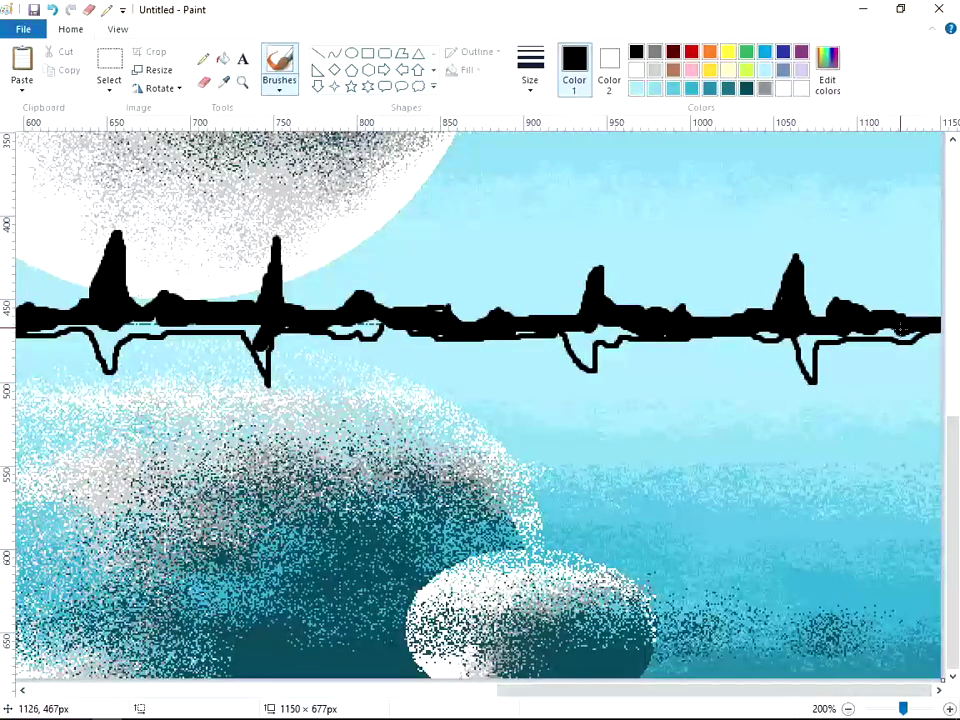
- Fill the treeline's mirrored outline below the horizon solid black, working from the canvas's right edge back to the shore
left_click_drag(810, 337, 809, 370)
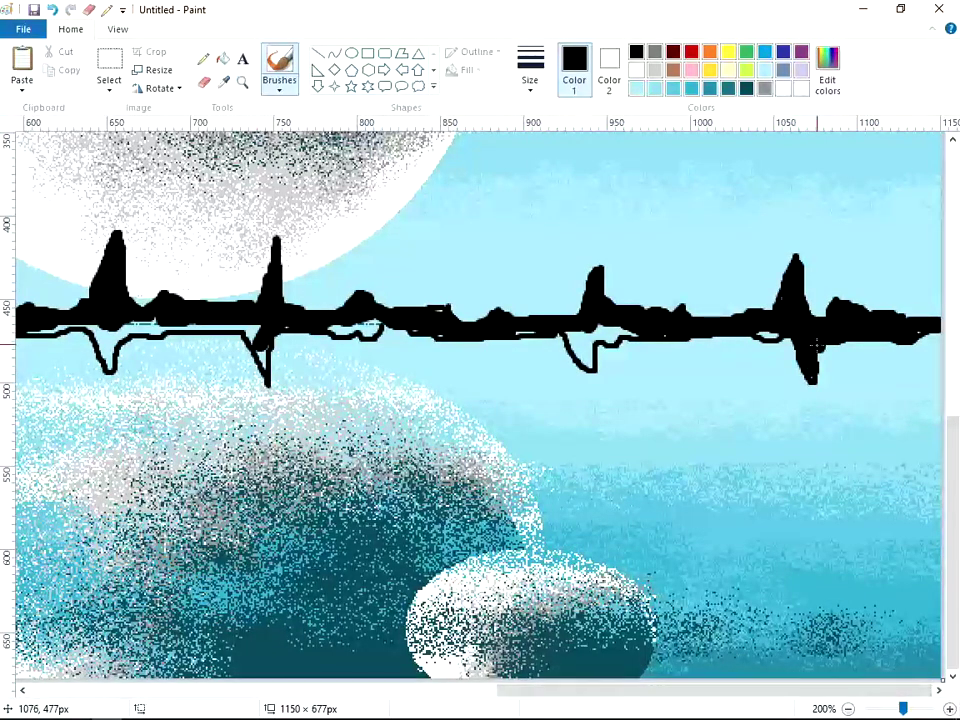
left_click_drag(630, 330, 580, 343)
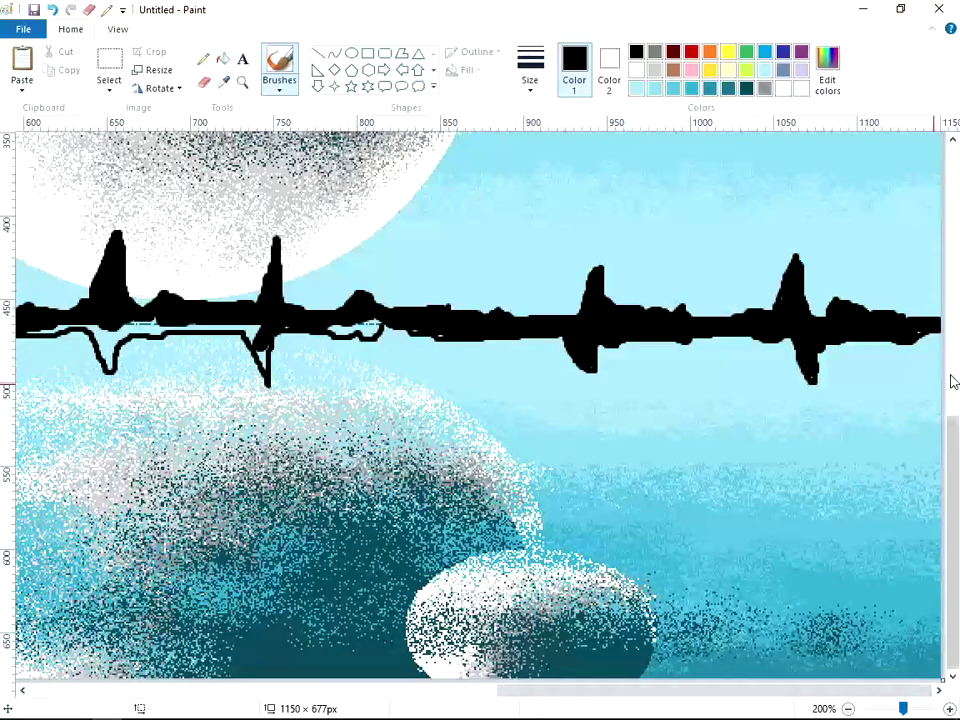
left_click_drag(512, 692, 416, 701)
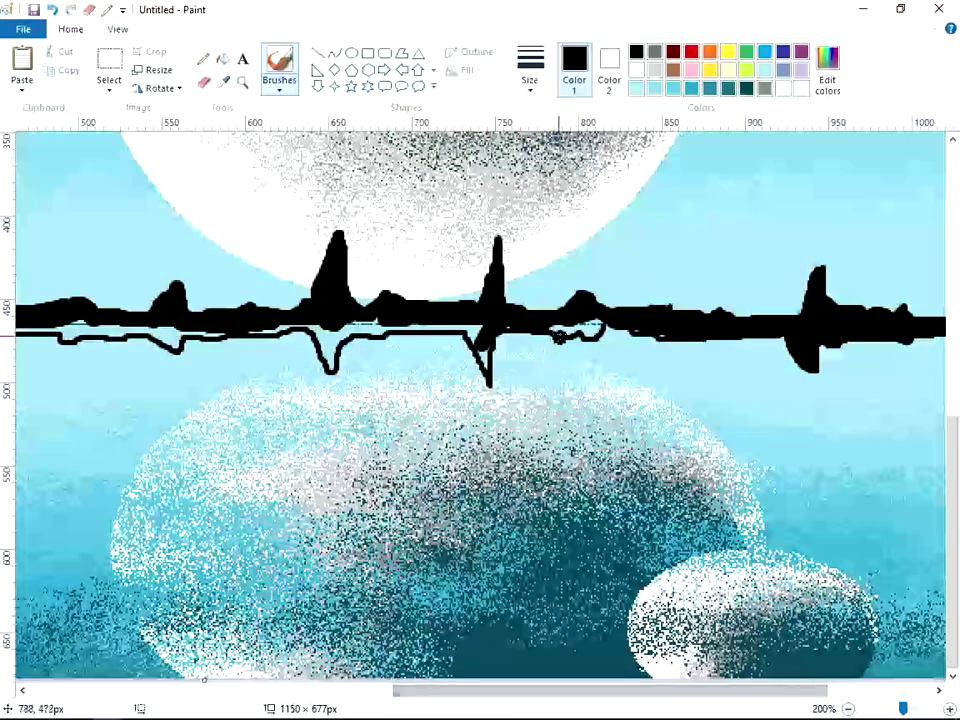
left_click_drag(610, 320, 483, 366)
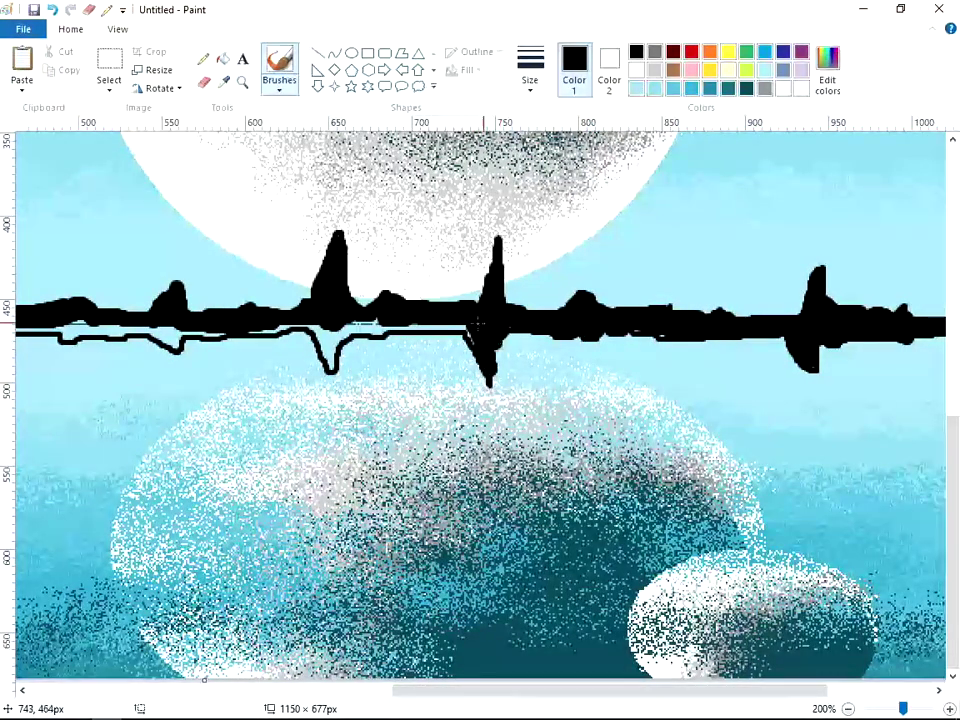
mouse_move(459, 322)
left_mouse_down()
mouse_move(339, 330)
mouse_move(333, 373)
mouse_move(319, 315)
mouse_move(331, 333)
mouse_move(297, 325)
mouse_move(323, 324)
mouse_move(229, 332)
left_mouse_up()
left_click_drag(495, 690, 372, 690)
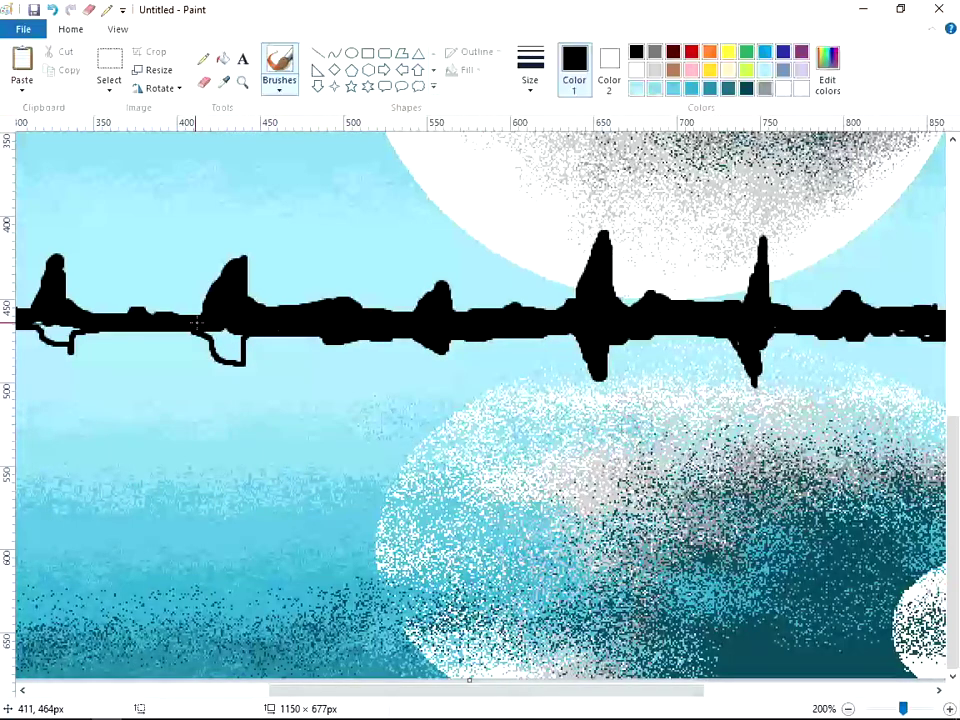
left_click_drag(222, 340, 234, 356)
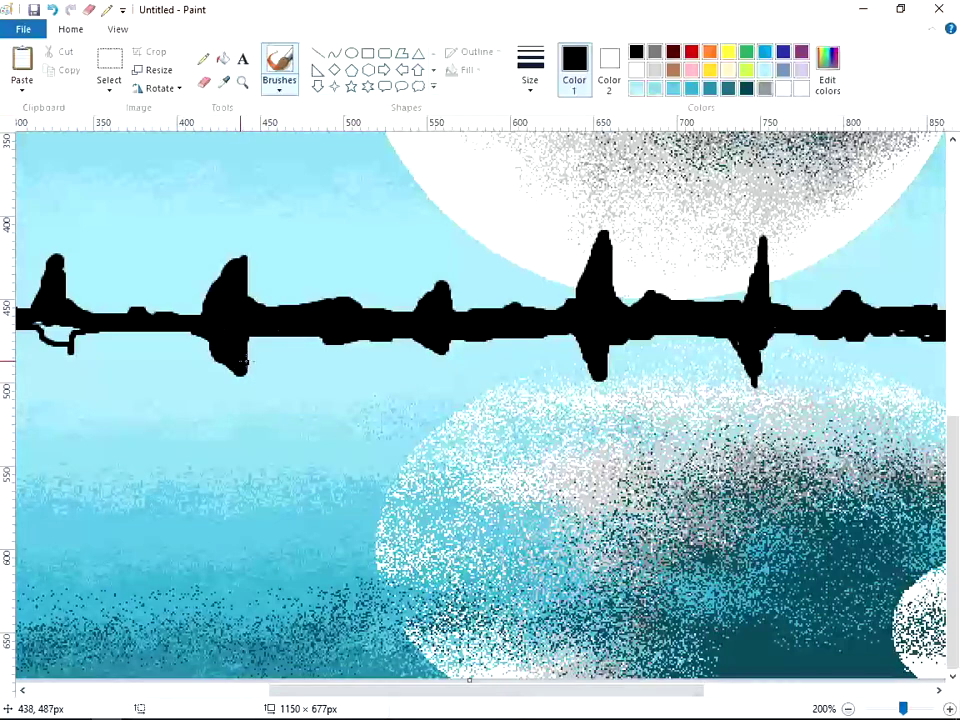
left_click_drag(424, 696, 244, 696)
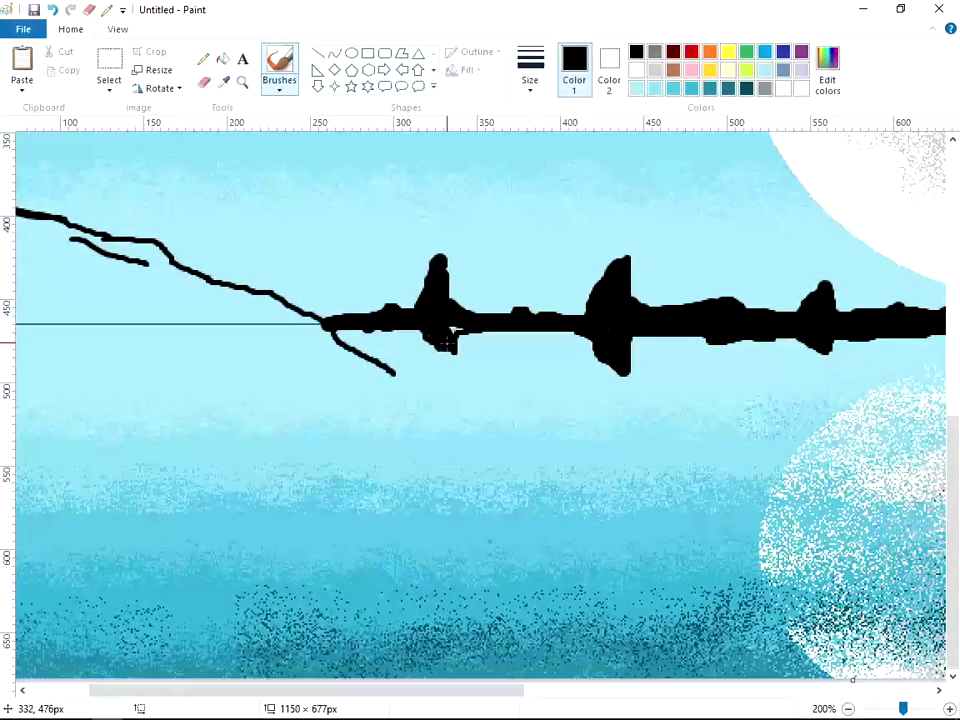
left_click_drag(416, 696, 356, 696)
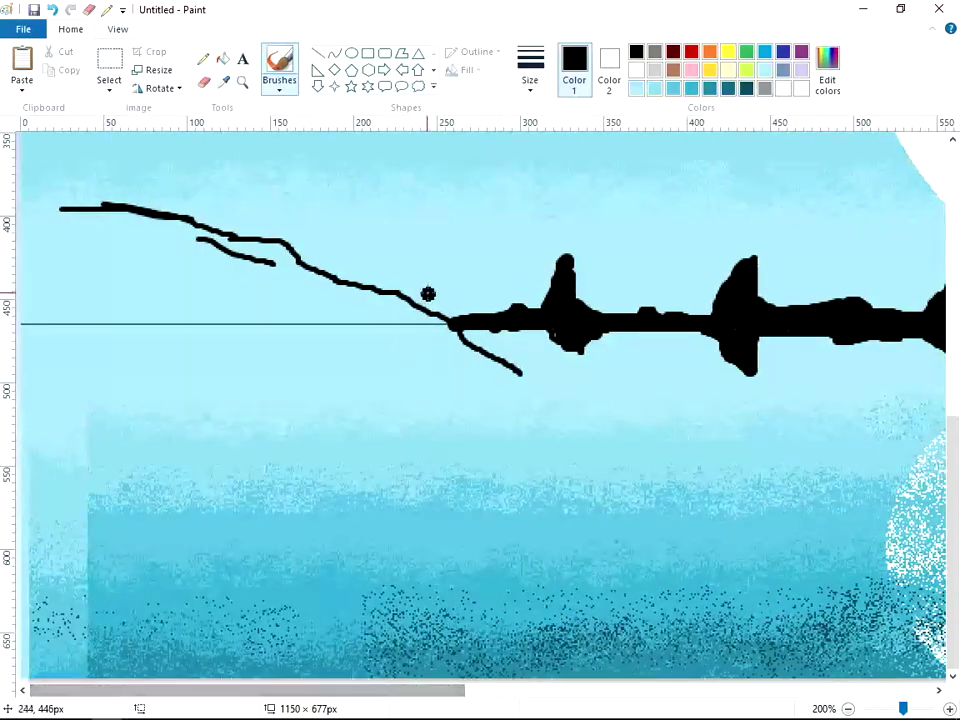
- Examine the desktop reference image and the whole painting to compare the shore and treeline
mouse_move(410, 8)
left_mouse_down()
mouse_move(433, 265)
mouse_move(356, 287)
mouse_move(424, 621)
mouse_move(450, 228)
left_mouse_up()
left_click(742, 228)
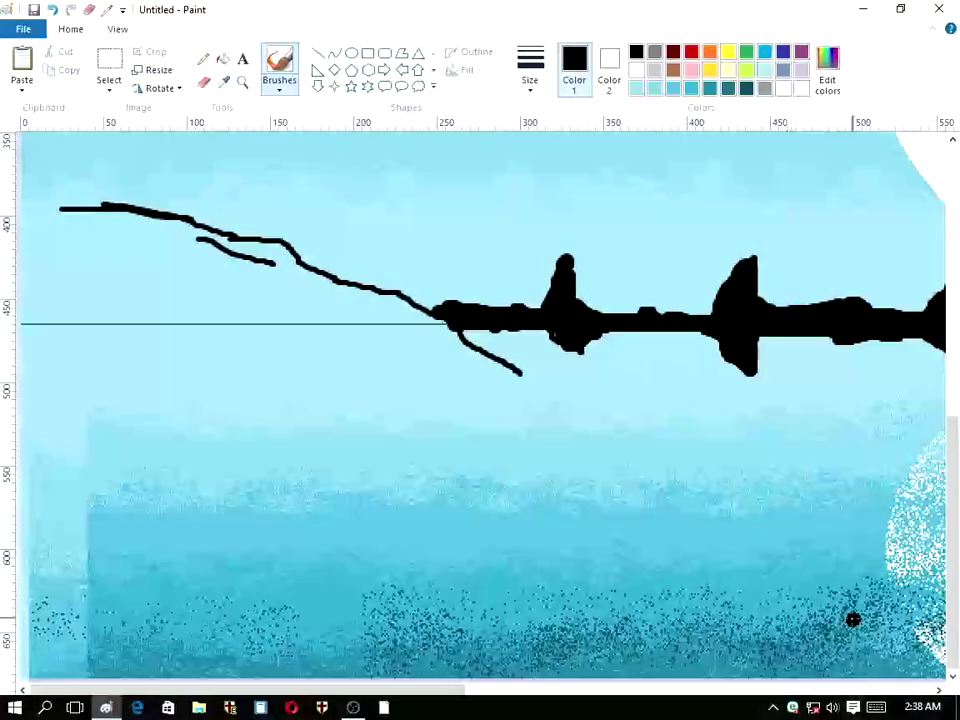
left_click(870, 709)
left_click(870, 709)
left_click(893, 712)
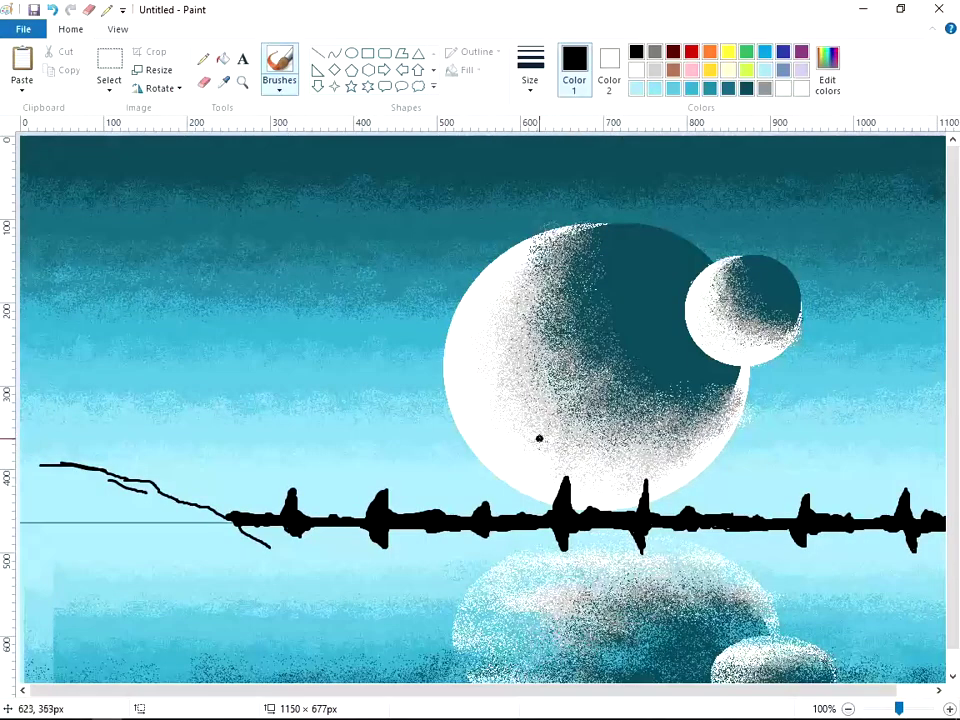
scroll(450, 450, "down", 1)
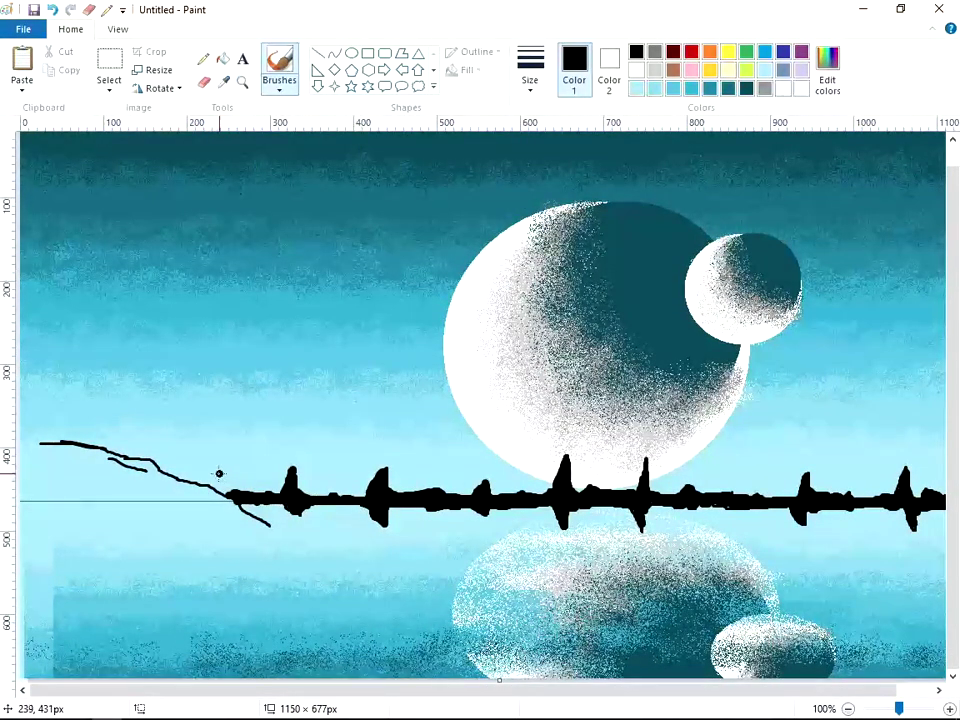
mouse_move(487, 3)
left_mouse_down()
mouse_move(759, 386)
mouse_move(534, 92)
left_mouse_up()
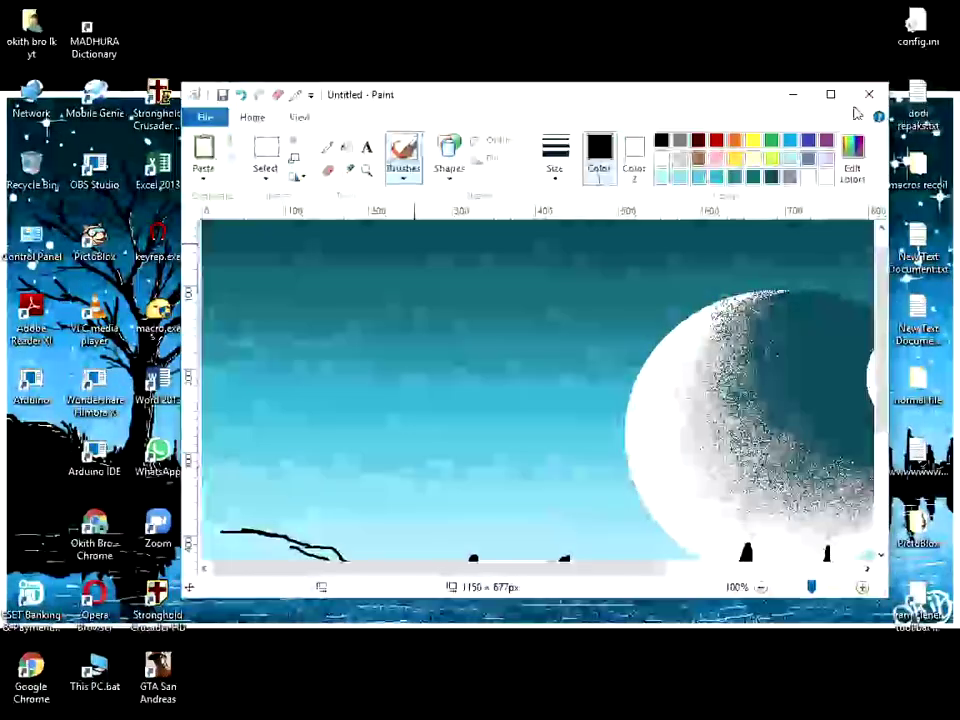
left_click(831, 94)
left_click(908, 709)
scroll(199, 405, "down", 5)
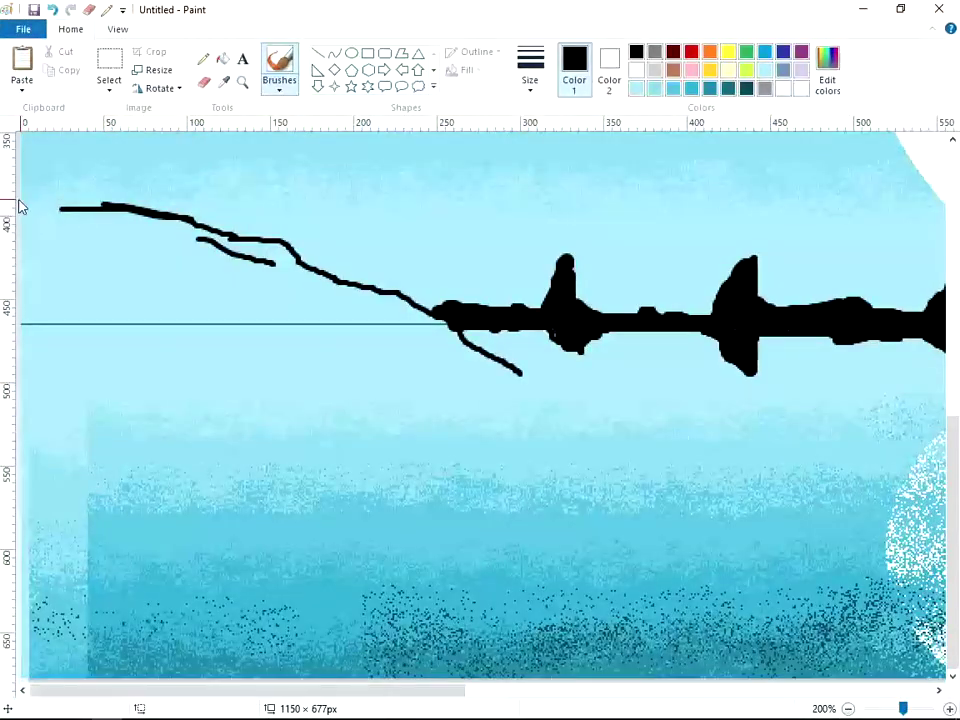
- Paint the sloping shore solid black with the brush, from the canvas's left edge to its tip below the treeline
mouse_move(28, 201)
left_mouse_down()
mouse_move(276, 243)
mouse_move(260, 258)
mouse_move(367, 283)
mouse_move(434, 325)
mouse_move(456, 320)
mouse_move(478, 350)
mouse_move(535, 374)
left_mouse_up()
left_click(455, 375)
mouse_move(98, 251)
left_mouse_down()
mouse_move(162, 228)
mouse_move(22, 202)
mouse_move(50, 235)
mouse_move(22, 226)
mouse_move(38, 256)
mouse_move(28, 283)
mouse_move(80, 293)
mouse_move(33, 322)
mouse_move(62, 325)
mouse_move(135, 277)
mouse_move(80, 305)
mouse_move(72, 272)
mouse_move(145, 240)
mouse_move(105, 222)
mouse_move(152, 245)
mouse_move(163, 258)
mouse_move(157, 272)
mouse_move(182, 280)
mouse_move(168, 304)
mouse_move(278, 313)
mouse_move(310, 302)
mouse_move(239, 287)
mouse_move(254, 268)
mouse_move(349, 305)
mouse_move(306, 268)
mouse_move(369, 297)
mouse_move(316, 305)
mouse_move(386, 318)
mouse_move(365, 328)
mouse_move(403, 315)
mouse_move(380, 347)
mouse_move(464, 345)
mouse_move(459, 354)
mouse_move(482, 368)
mouse_move(150, 386)
left_mouse_up()
- Draw a thin black line with the Line tool from the shore's lower tip to the canvas's left edge
left_click(318, 52)
right_click(150, 386)
left_click(182, 398)
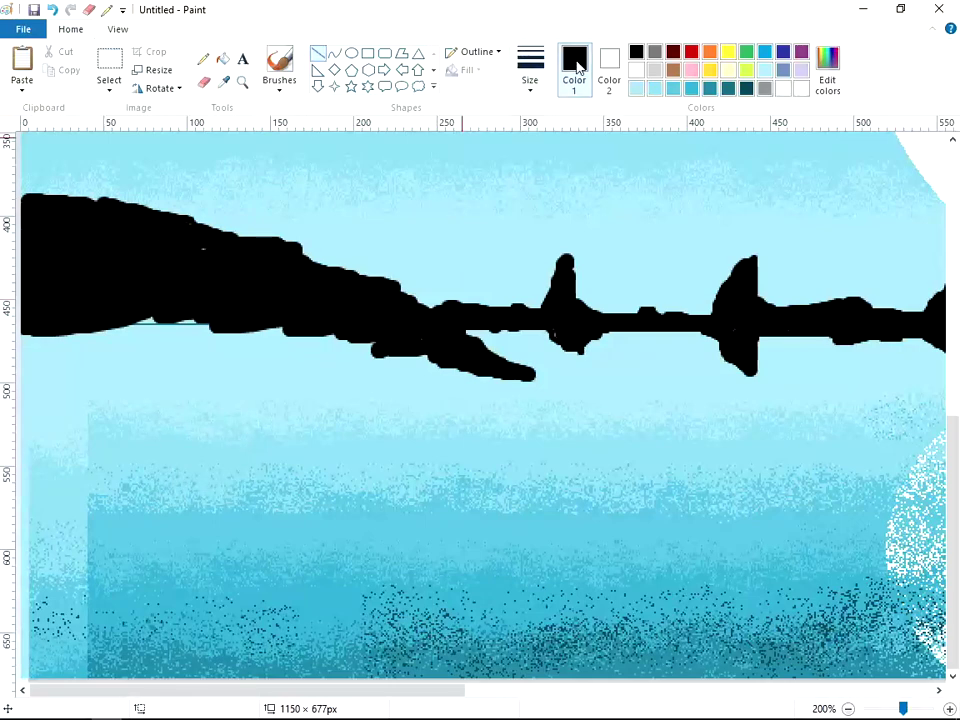
left_click(498, 52)
left_click(490, 93)
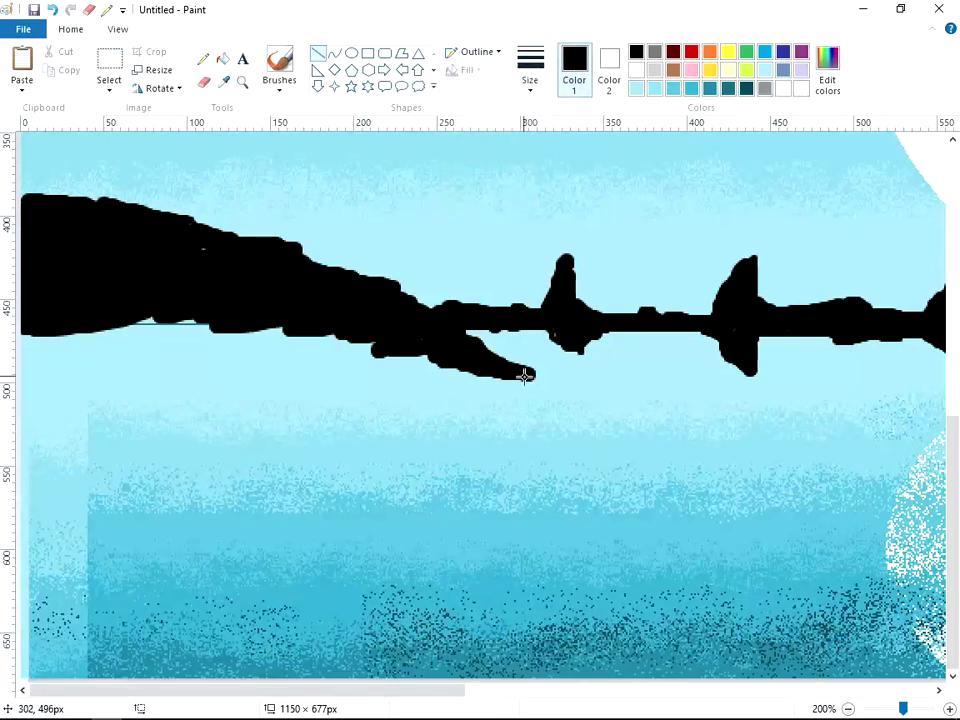
left_click_drag(525, 375, 6, 375)
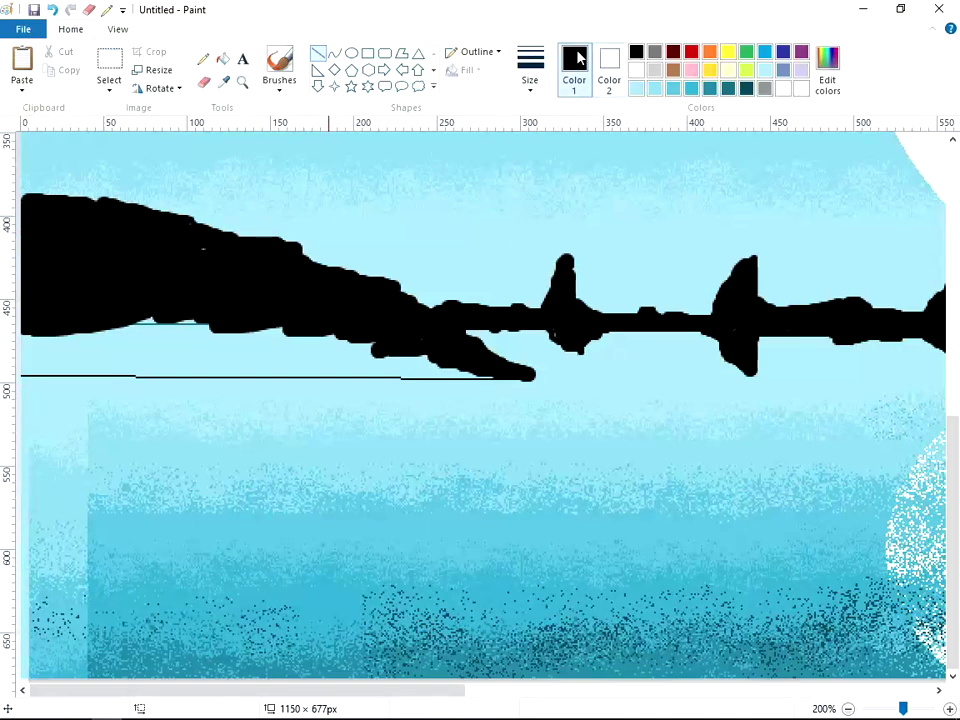
- Brush the gap between the shore and its base line solid black and lengthen the first reflected peak beside it
left_click(279, 68)
mouse_move(91, 360)
left_mouse_down()
mouse_move(201, 333)
mouse_move(28, 356)
mouse_move(460, 370)
mouse_move(394, 365)
mouse_move(365, 345)
mouse_move(374, 348)
mouse_move(212, 357)
mouse_move(140, 330)
left_mouse_up()
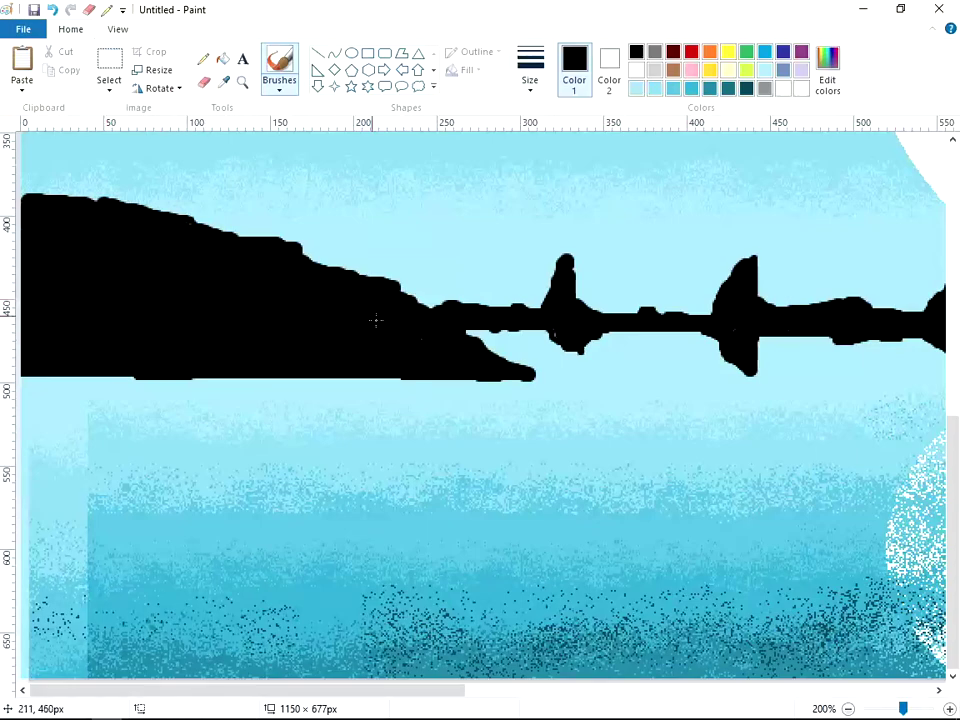
scroll(496, 297, "up", 3)
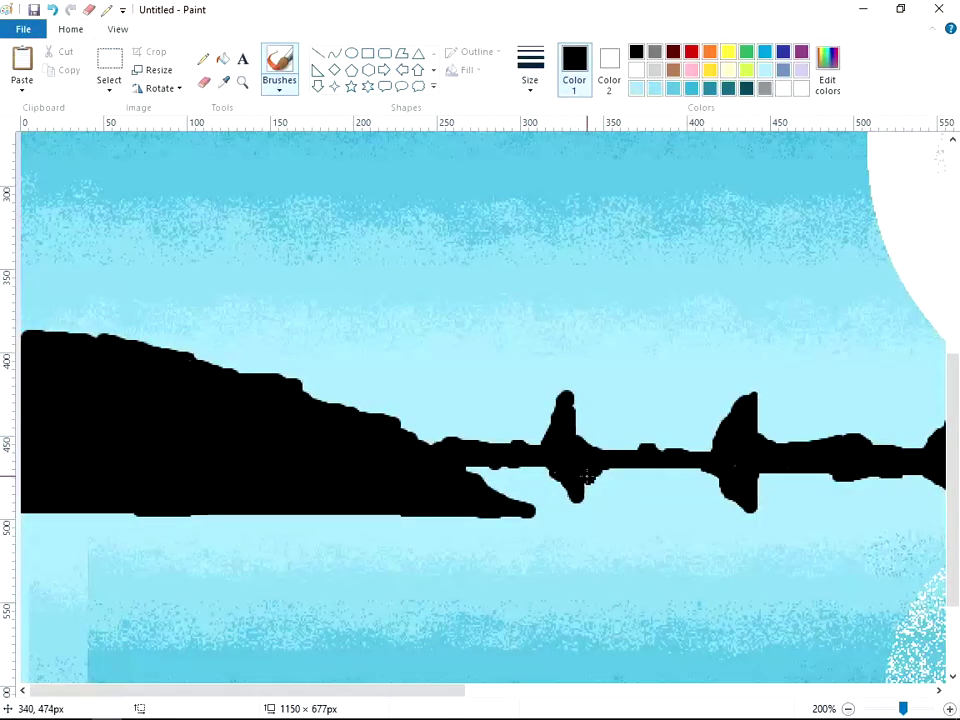
scroll(544, 405, "up", 3)
scroll(542, 405, "down", 6)
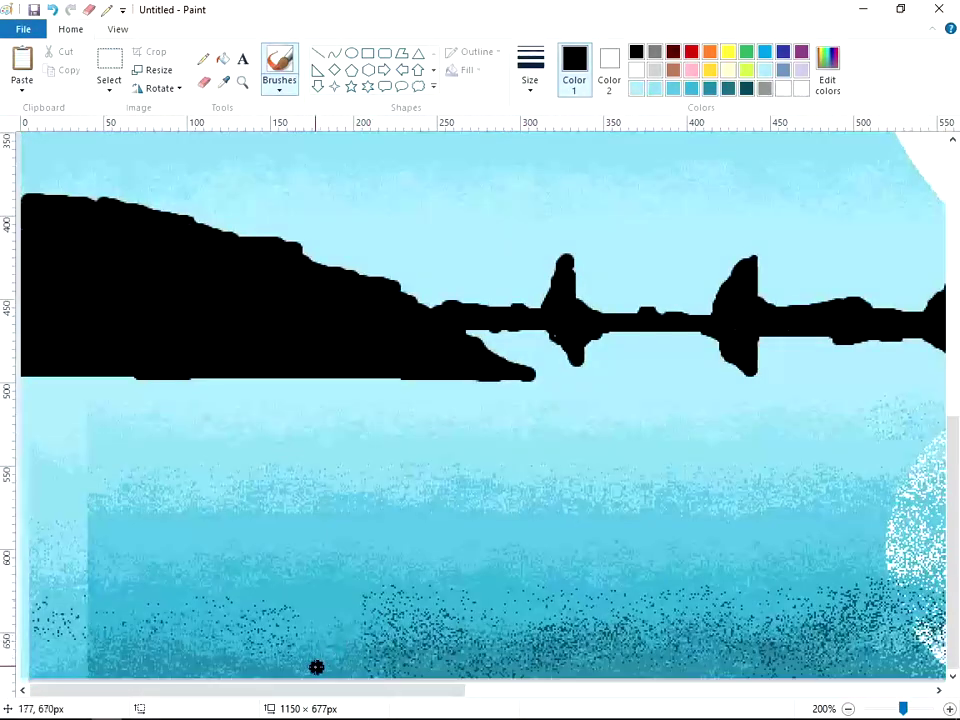
- Check the desktop reference, then draw the two black edges of a tree trunk rising from the shore, curving the left edge outward
left_click_drag(617, 8, 591, 184)
mouse_move(775, 178)
left_mouse_down()
mouse_move(611, 278)
mouse_move(349, 670)
mouse_move(568, 435)
mouse_move(635, 188)
left_mouse_up()
left_click(726, 189)
scroll(230, 415, "up", 8)
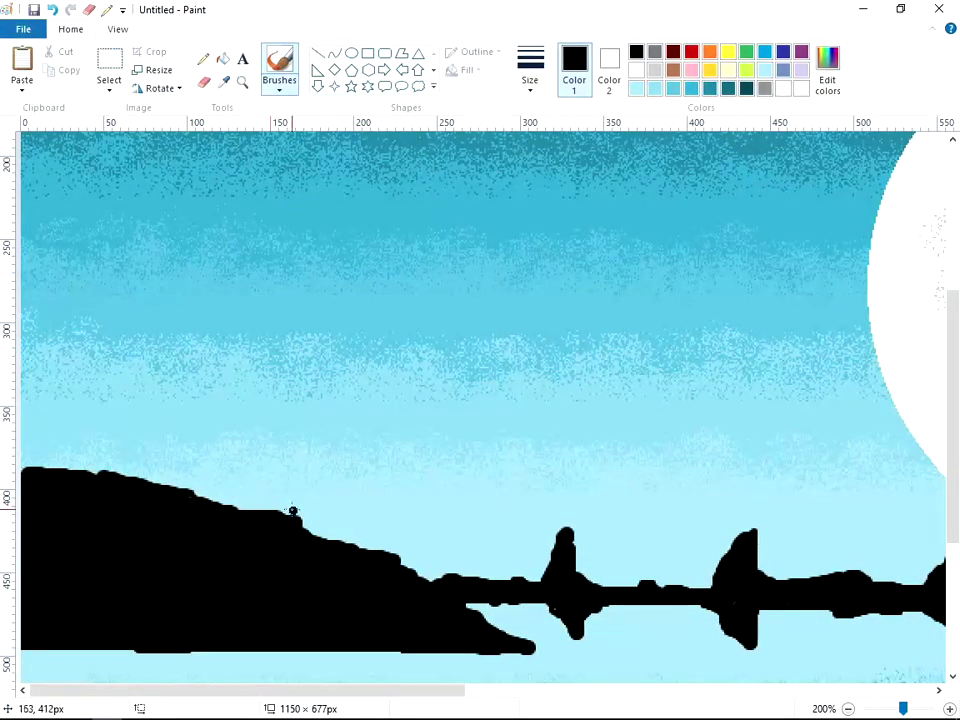
mouse_move(292, 511)
left_mouse_down()
mouse_move(307, 442)
mouse_move(309, 300)
left_mouse_up()
scroll(305, 330, "up", 5)
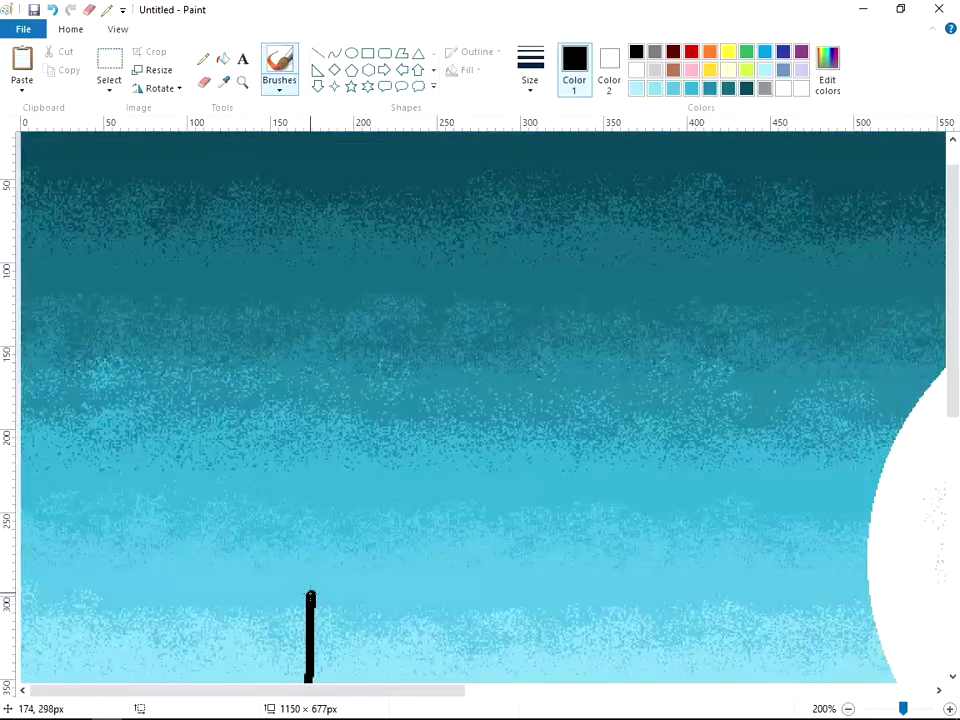
mouse_move(310, 596)
left_mouse_down()
mouse_move(291, 519)
mouse_move(225, 422)
left_mouse_up()
scroll(225, 422, "down", 5)
left_click_drag(352, 405, 362, 185)
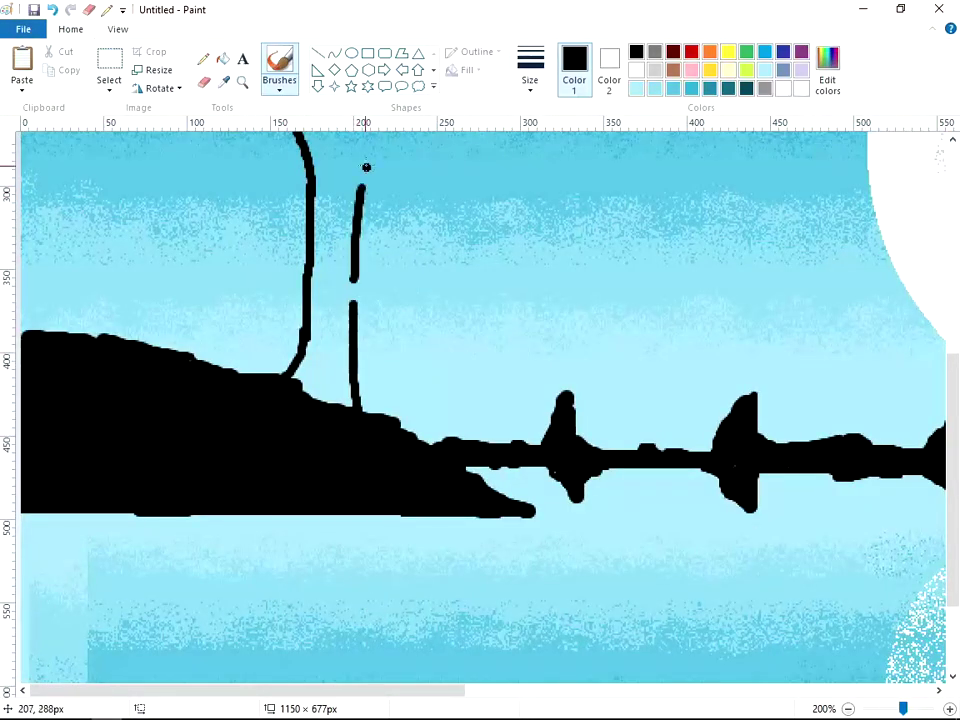
- Extend the trunk's right edge upward and draw long black forked branches reaching toward the large moon
scroll(380, 280, "up", 5)
mouse_move(370, 425)
left_mouse_down()
mouse_move(478, 266)
mouse_move(673, 209)
left_mouse_up()
mouse_move(640, 245)
left_mouse_down()
mouse_move(722, 232)
mouse_move(736, 201)
left_mouse_up()
scroll(608, 243, "up", 3)
mouse_move(415, 495)
left_mouse_down()
mouse_move(506, 374)
mouse_move(613, 293)
left_mouse_up()
mouse_move(555, 333)
left_mouse_down()
mouse_move(748, 276)
mouse_move(812, 303)
mouse_move(847, 277)
left_mouse_up()
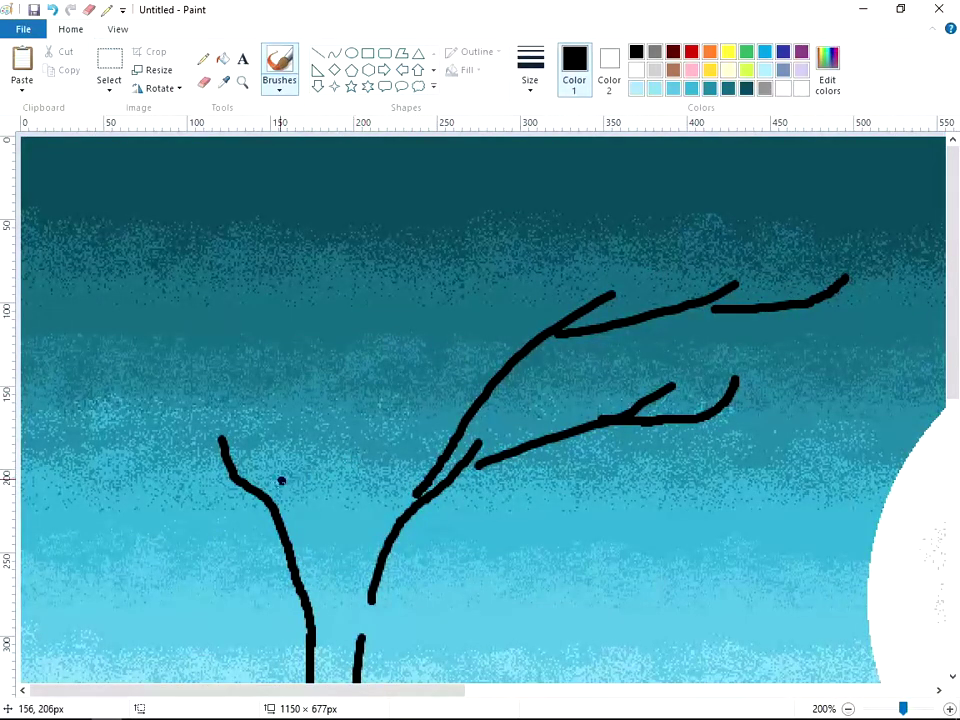
- Draw a forked black branch from the trunk's left side out to the canvas's left edge
mouse_move(258, 499)
left_mouse_down()
mouse_move(139, 400)
mouse_move(88, 422)
left_mouse_up()
left_click_drag(171, 456, 6, 369)
scroll(266, 377, "down", 3)
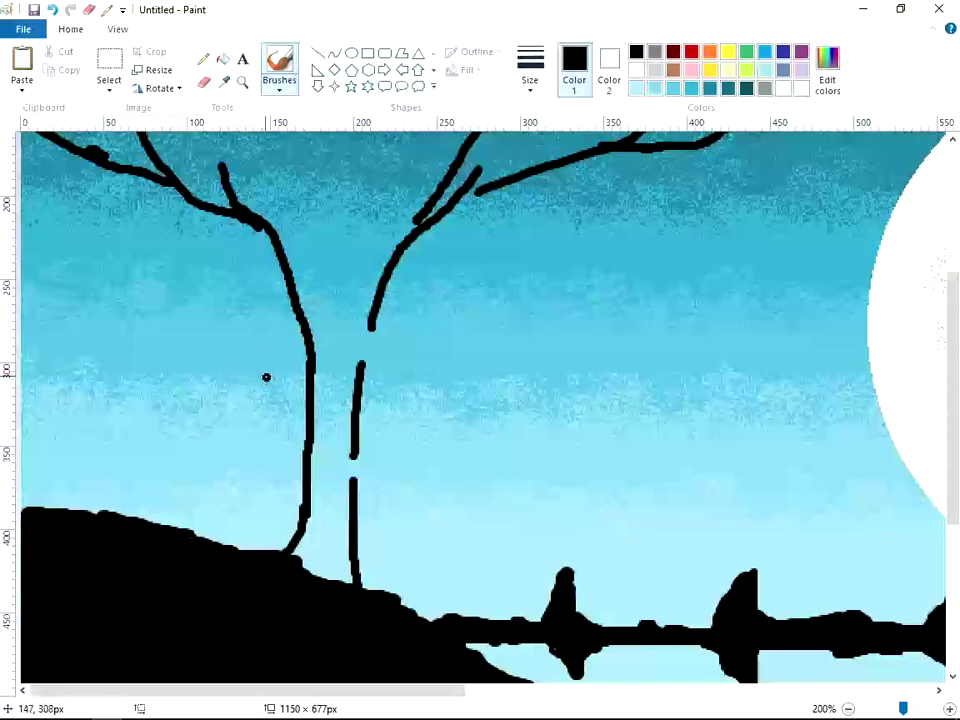
scroll(266, 377, "up", 3)
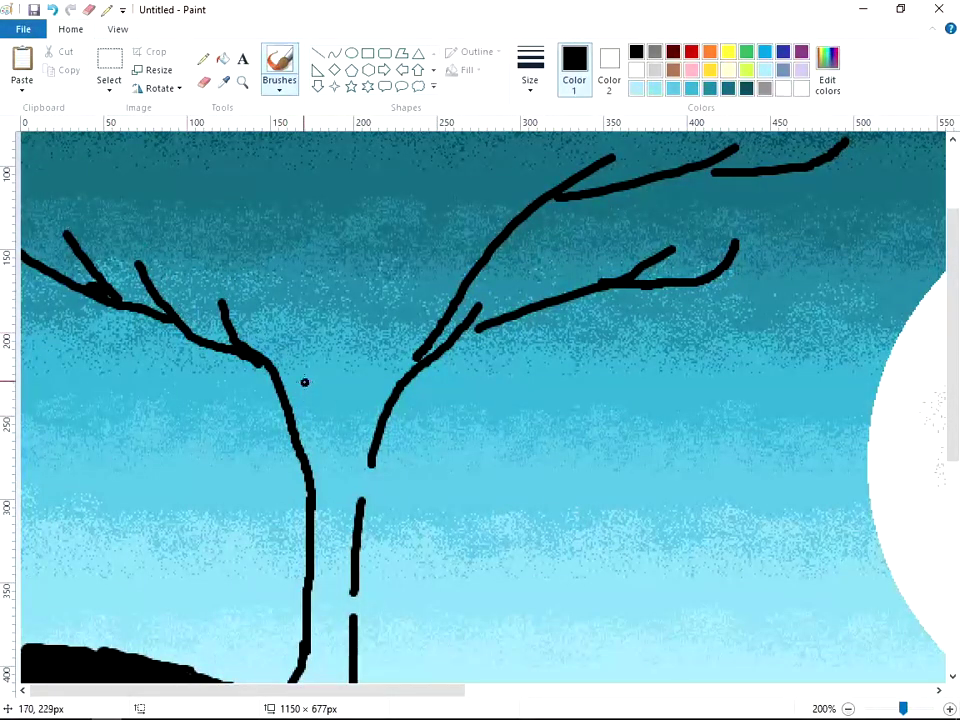
- Draw a long forked black branch rising to the upper left of the tree and a narrow upright branch above the trunk's centre
left_click_drag(304, 382, 235, 213)
scroll(316, 273, "up", 3)
left_click_drag(261, 407, 122, 230)
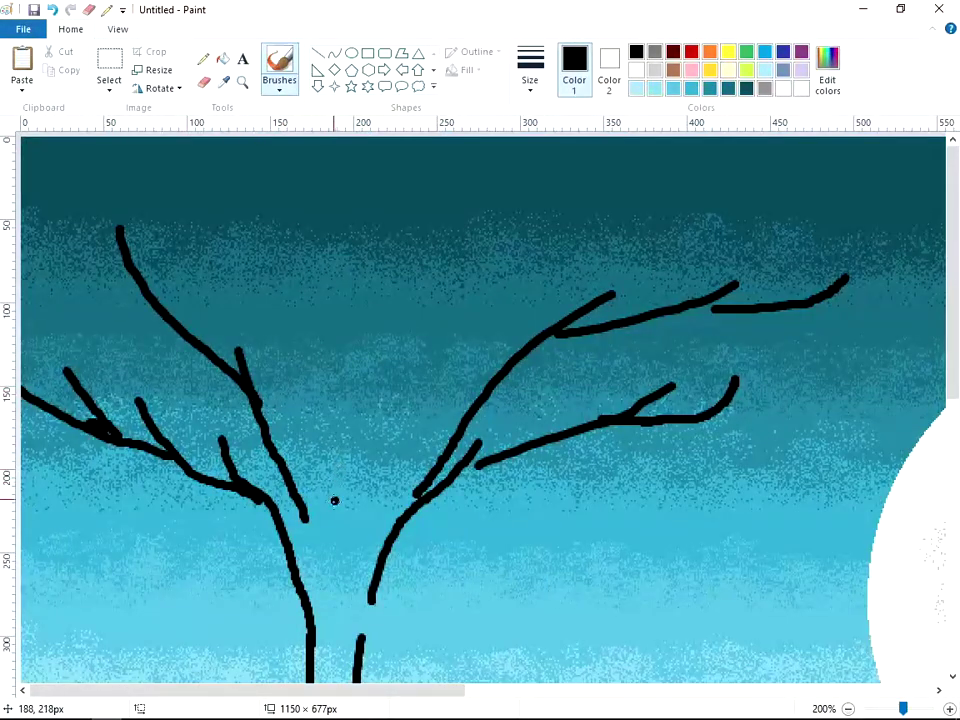
mouse_move(344, 562)
left_mouse_down()
mouse_move(413, 322)
mouse_move(394, 497)
left_mouse_up()
mouse_move(406, 490)
left_mouse_down()
mouse_move(491, 375)
mouse_move(548, 331)
mouse_move(448, 410)
left_mouse_up()
- Draw a new black right edge for the trunk, set farther out and flaring down to the shore
scroll(386, 490, "down", 1)
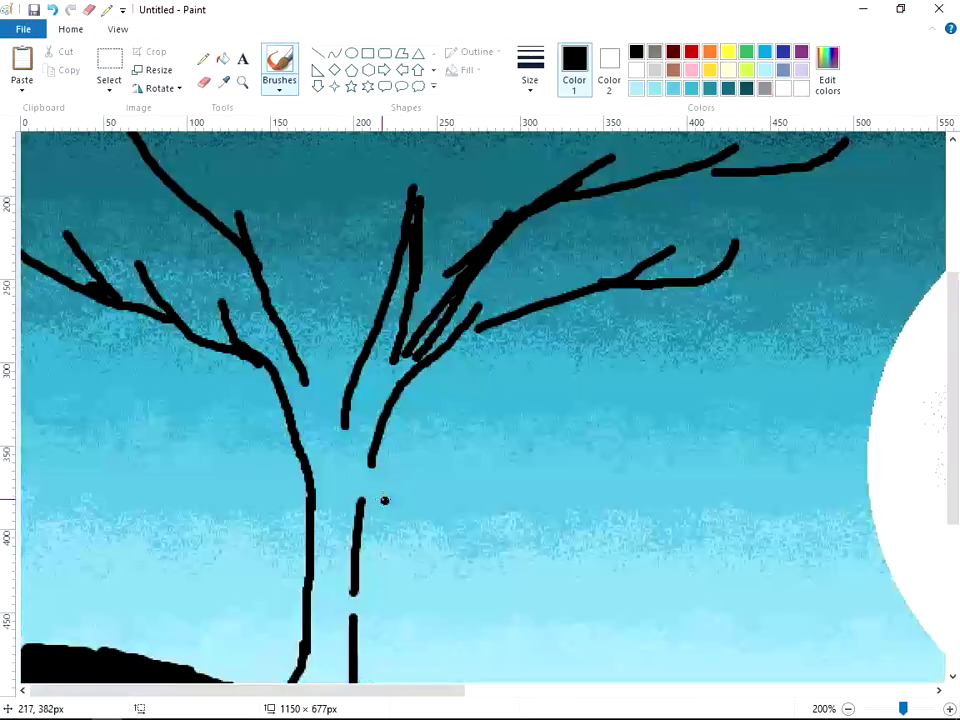
scroll(384, 500, "down", 3)
left_click_drag(381, 360, 410, 655)
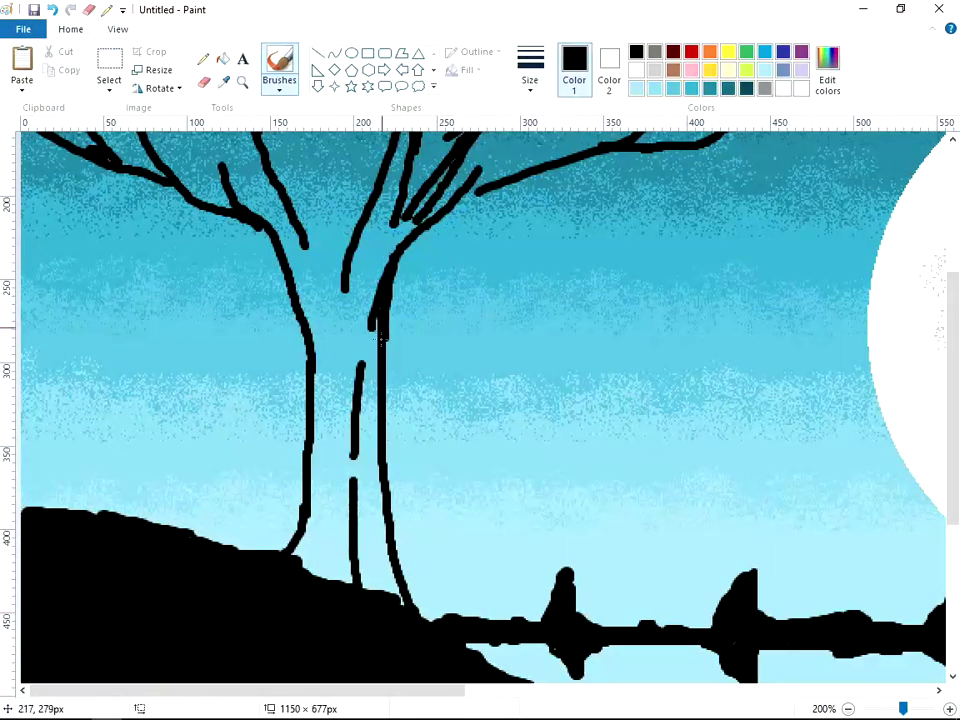
- Add short black side branches inside the trunk's left fork and a small offshoot on the upper-left branch
scroll(338, 484, "up", 6)
mouse_move(313, 536)
left_mouse_down()
mouse_move(338, 559)
mouse_move(285, 455)
mouse_move(255, 445)
left_mouse_up()
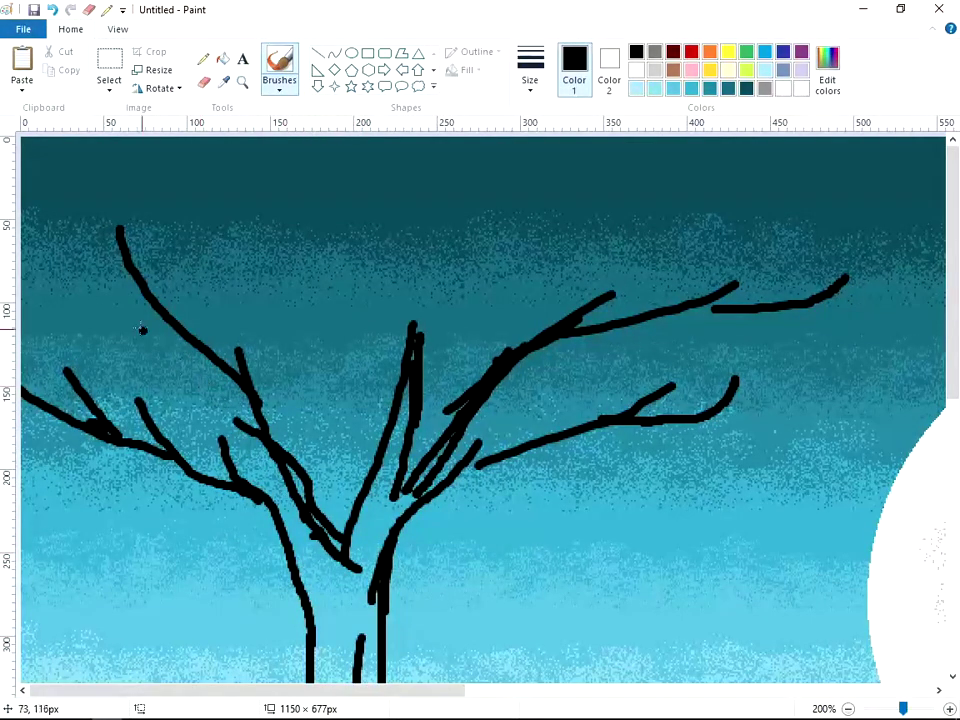
left_click_drag(184, 337, 128, 318)
left_click_drag(222, 440, 296, 511)
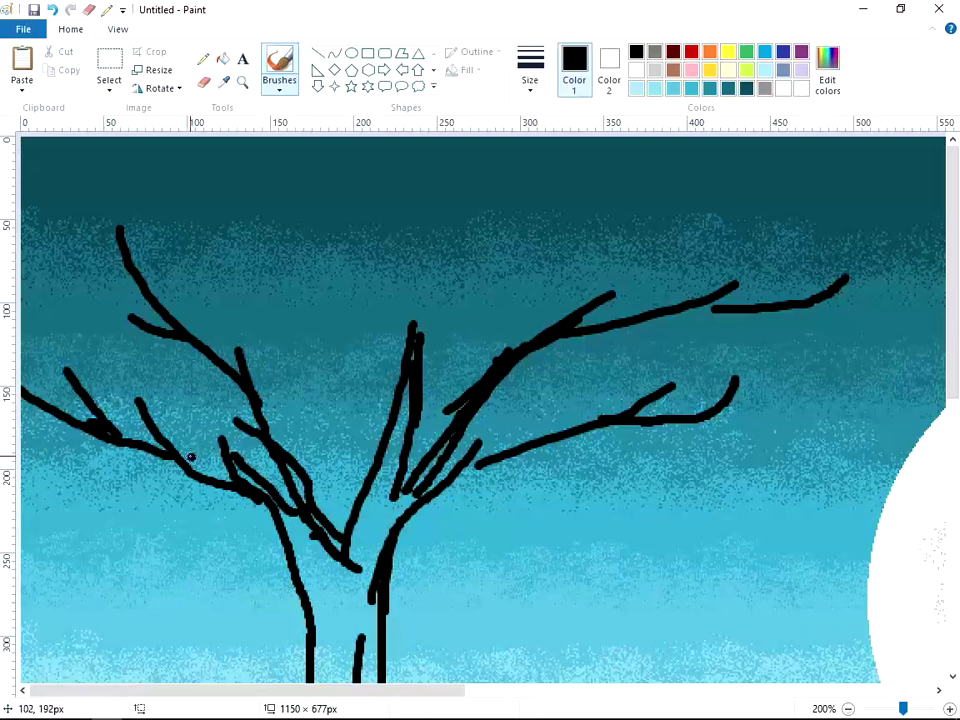
- Brush the whole tree trunk solid black from the fork down to the shore and thicken the base of the lower right branch
scroll(549, 500, "down", 5)
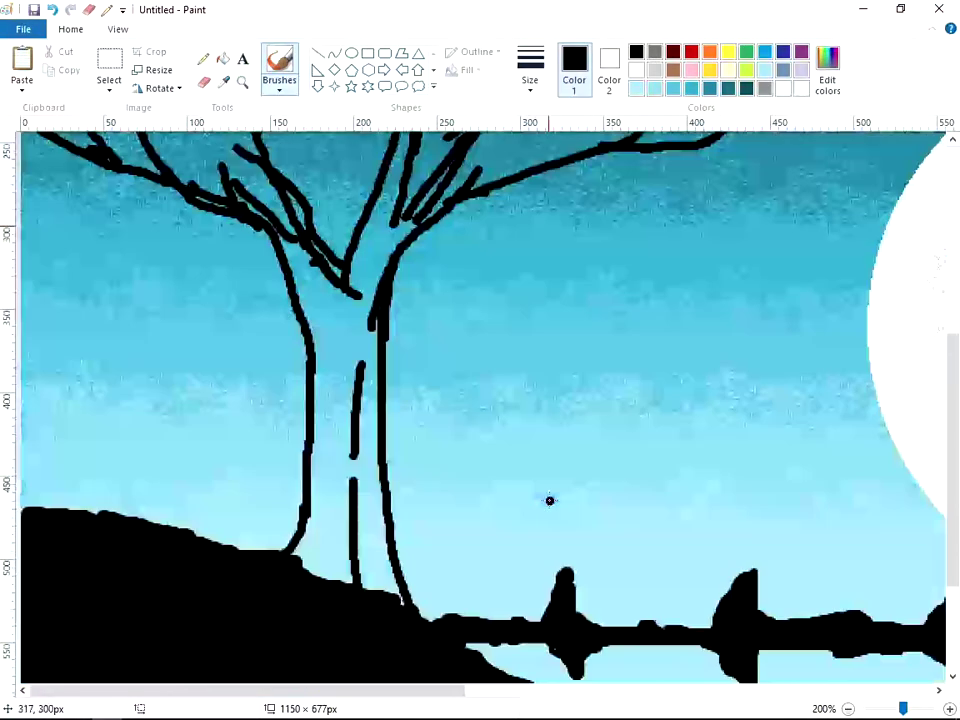
scroll(549, 500, "up", 1)
mouse_move(368, 294)
left_mouse_down()
mouse_move(371, 511)
mouse_move(386, 551)
mouse_move(374, 609)
mouse_move(352, 254)
mouse_move(397, 200)
mouse_move(438, 207)
left_mouse_up()
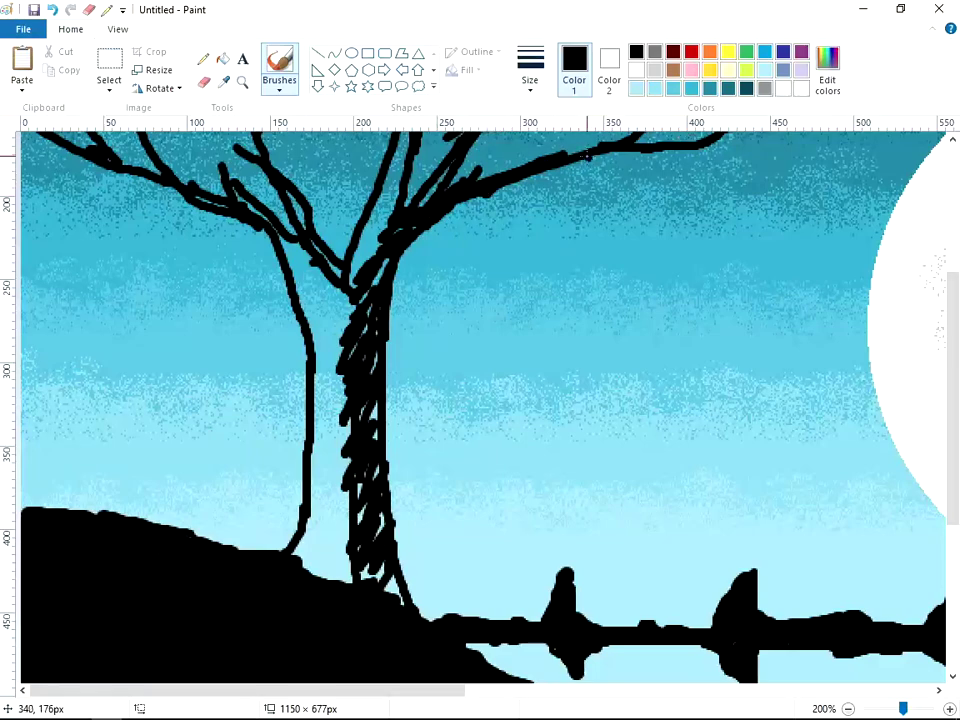
scroll(591, 164, "up", 5)
scroll(723, 421, "down", 5)
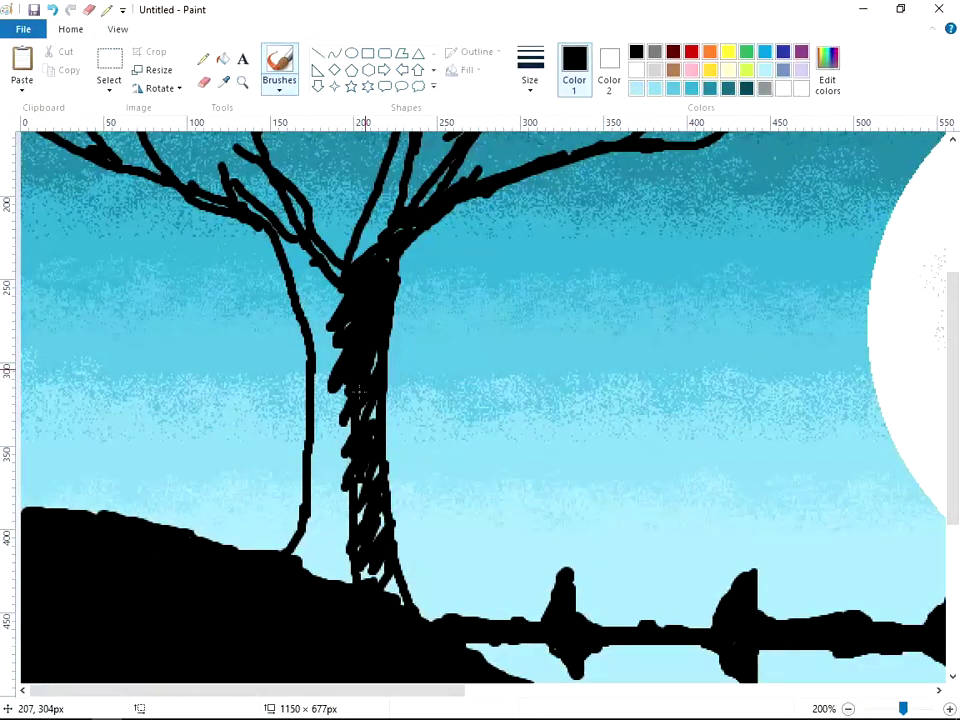
mouse_move(371, 368)
left_mouse_down()
mouse_move(334, 516)
mouse_move(367, 527)
left_mouse_up()
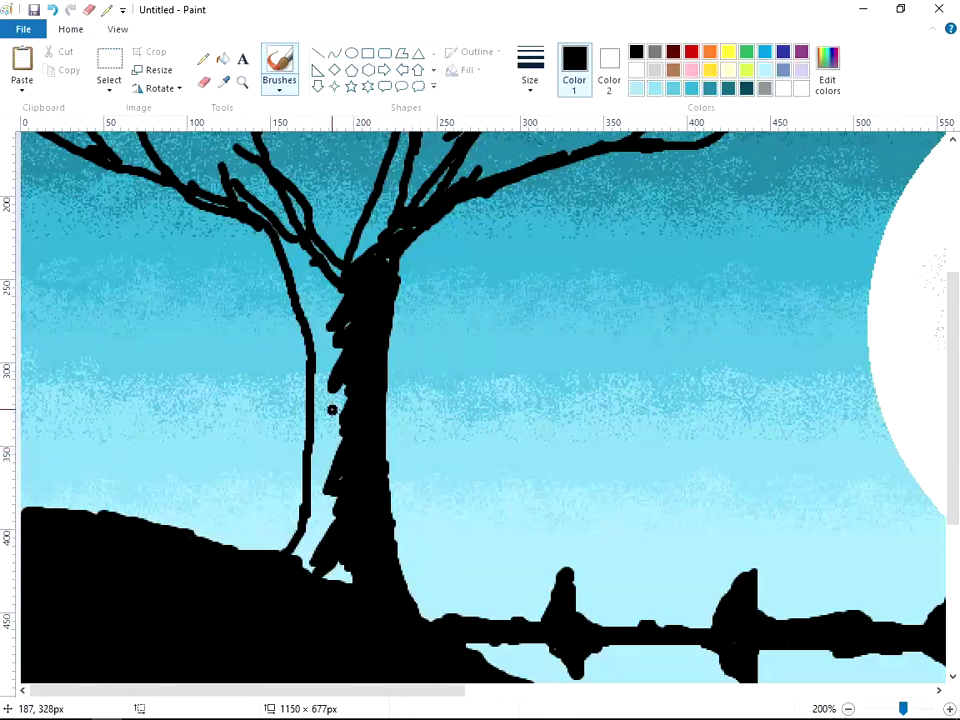
mouse_move(332, 410)
left_mouse_down()
mouse_move(327, 295)
mouse_move(292, 256)
mouse_move(302, 255)
mouse_move(325, 345)
mouse_move(314, 326)
mouse_move(319, 305)
mouse_move(337, 310)
mouse_move(336, 431)
mouse_move(301, 552)
left_mouse_up()
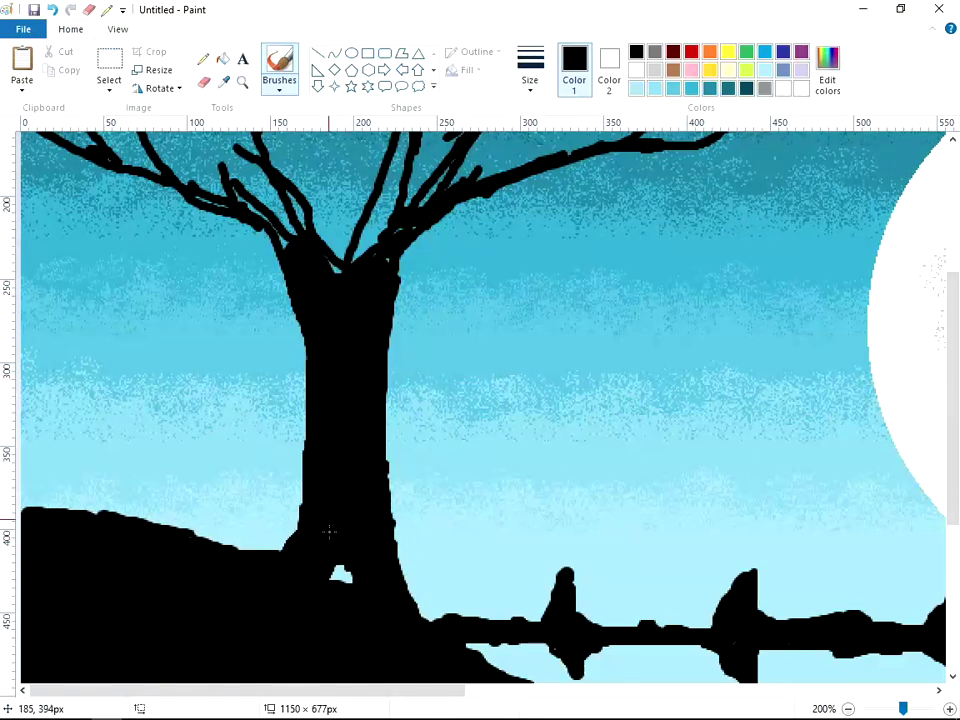
- Fill the gaps in the central branch and in the bases of the left and right branches with solid black
scroll(350, 450, "up", 3)
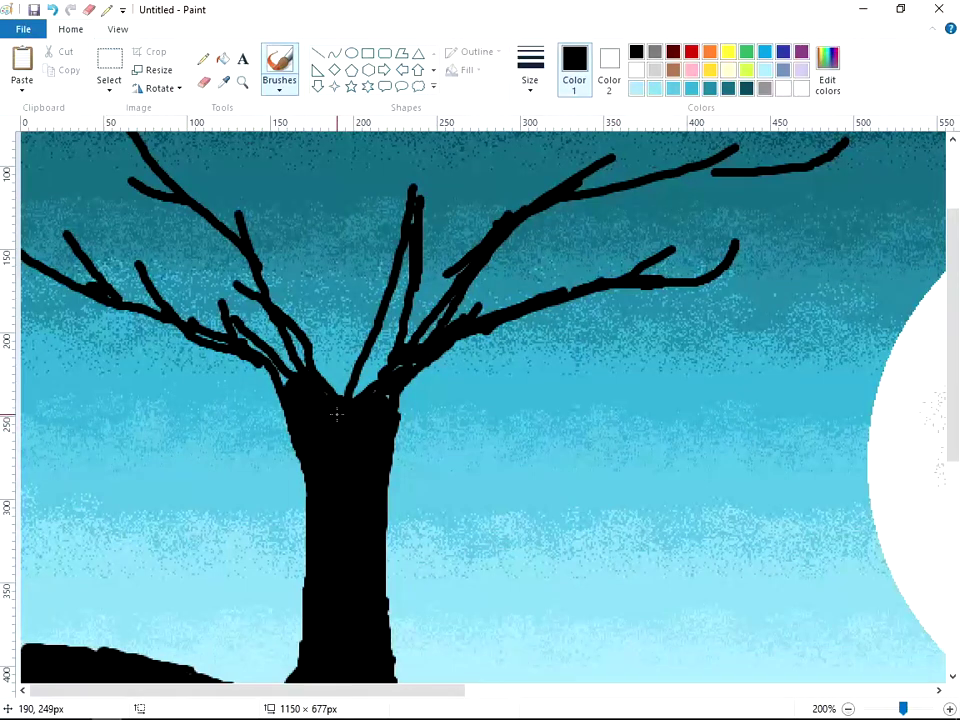
mouse_move(383, 370)
left_mouse_down()
mouse_move(366, 367)
mouse_move(398, 229)
mouse_move(407, 275)
mouse_move(445, 308)
left_mouse_up()
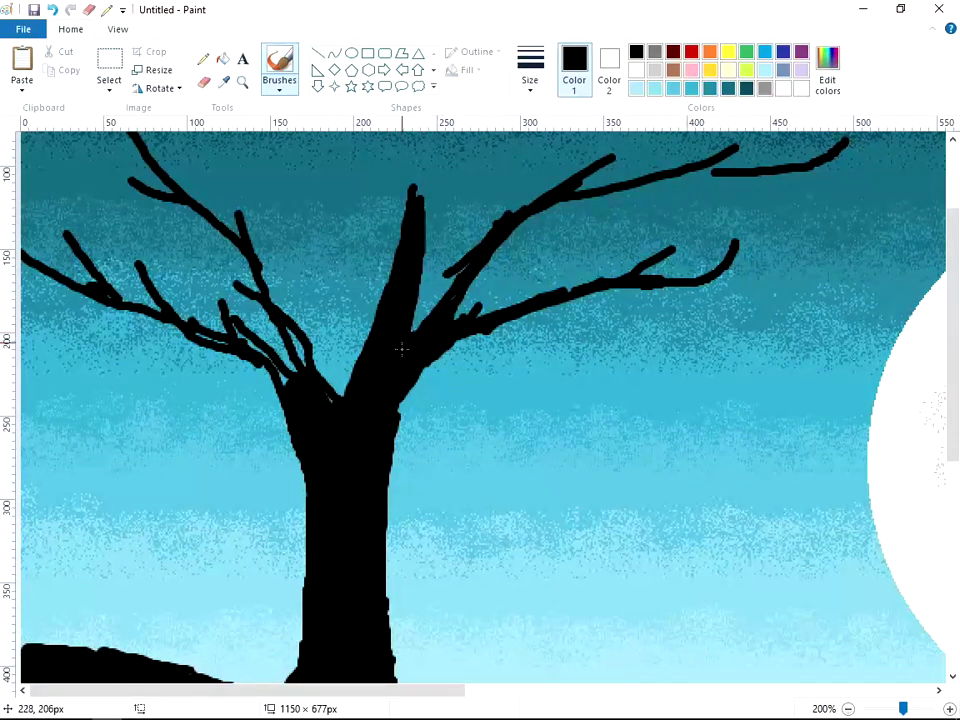
left_click_drag(308, 370, 308, 398)
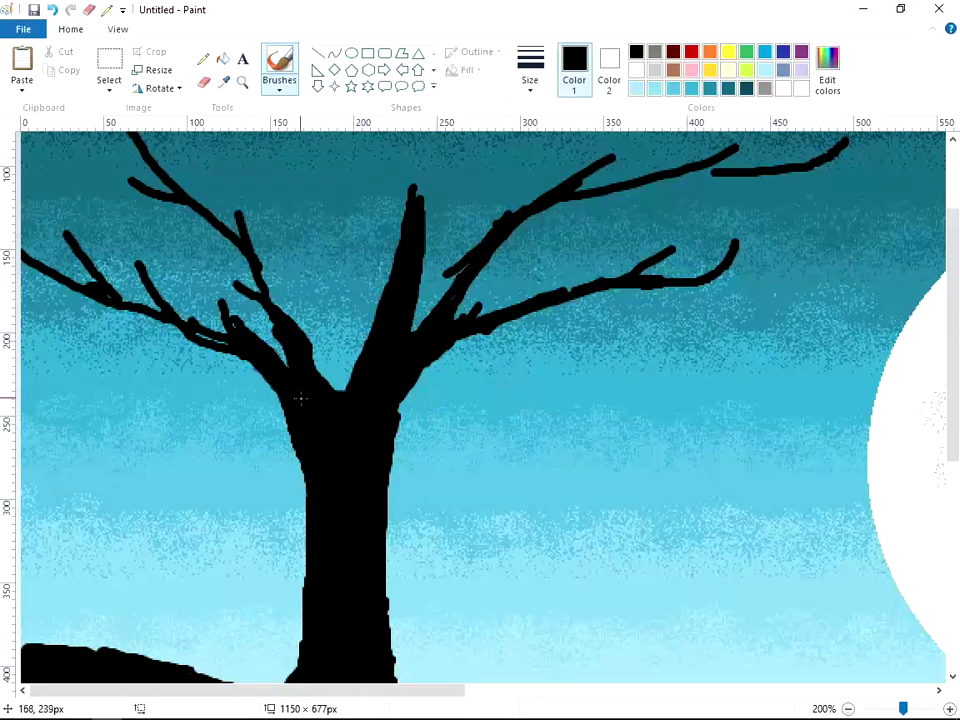
- Draw thin black twigs off the tree's left branches with the Pencil tool
scroll(322, 362, "up", 3)
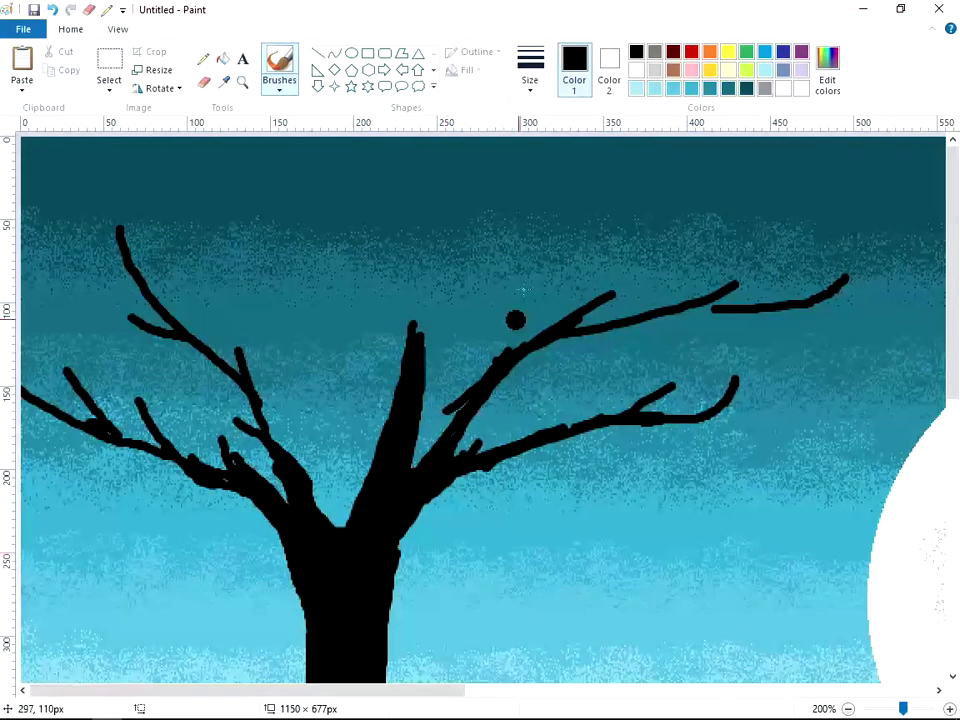
left_click(203, 58)
mouse_move(200, 345)
left_mouse_down()
mouse_move(107, 332)
mouse_move(58, 278)
left_mouse_up()
left_click_drag(130, 273, 58, 241)
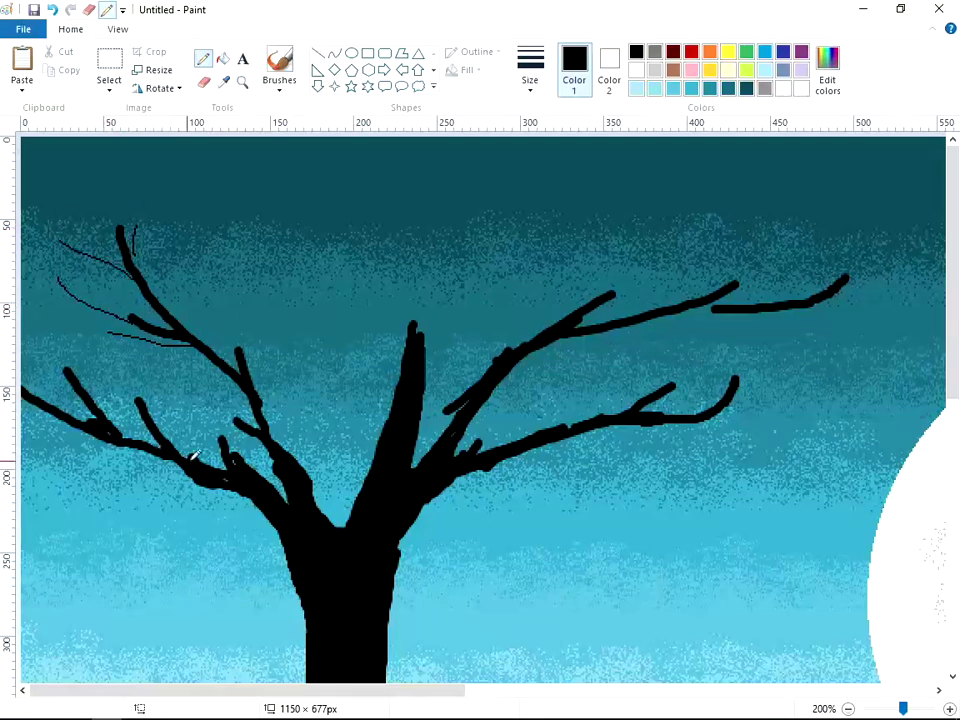
left_click_drag(193, 455, 93, 460)
- Draw thin black pencil twigs extending from the lower and upper right branches toward the large moon
mouse_move(494, 465)
left_mouse_down()
mouse_move(615, 493)
mouse_move(697, 479)
left_mouse_up()
mouse_move(636, 425)
left_mouse_down()
mouse_move(722, 440)
mouse_move(853, 383)
mouse_move(876, 392)
left_mouse_up()
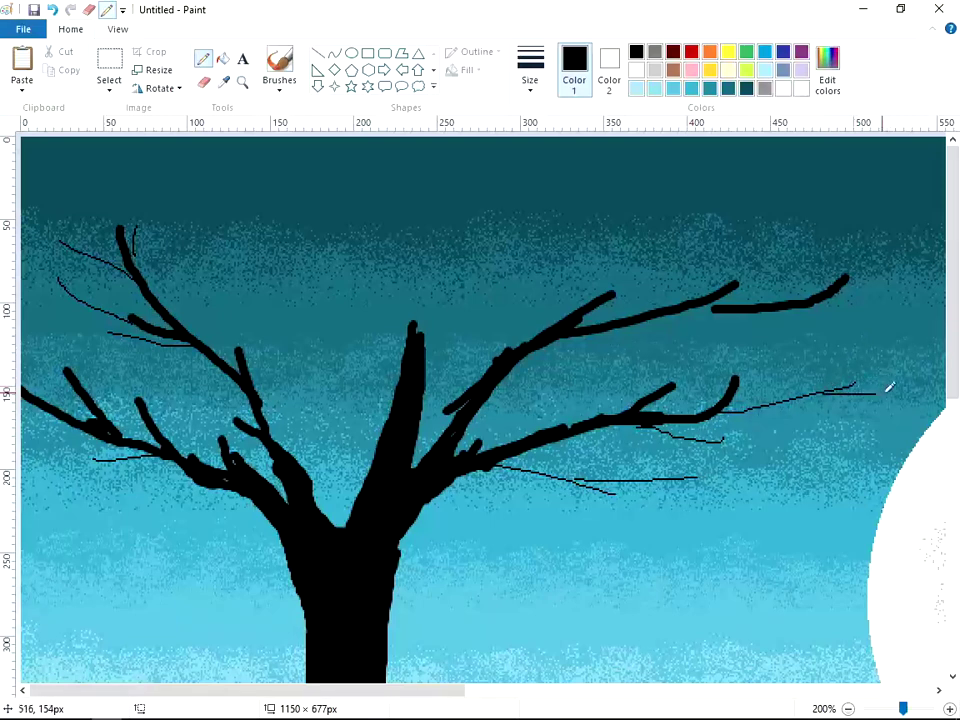
left_click_drag(836, 297, 886, 266)
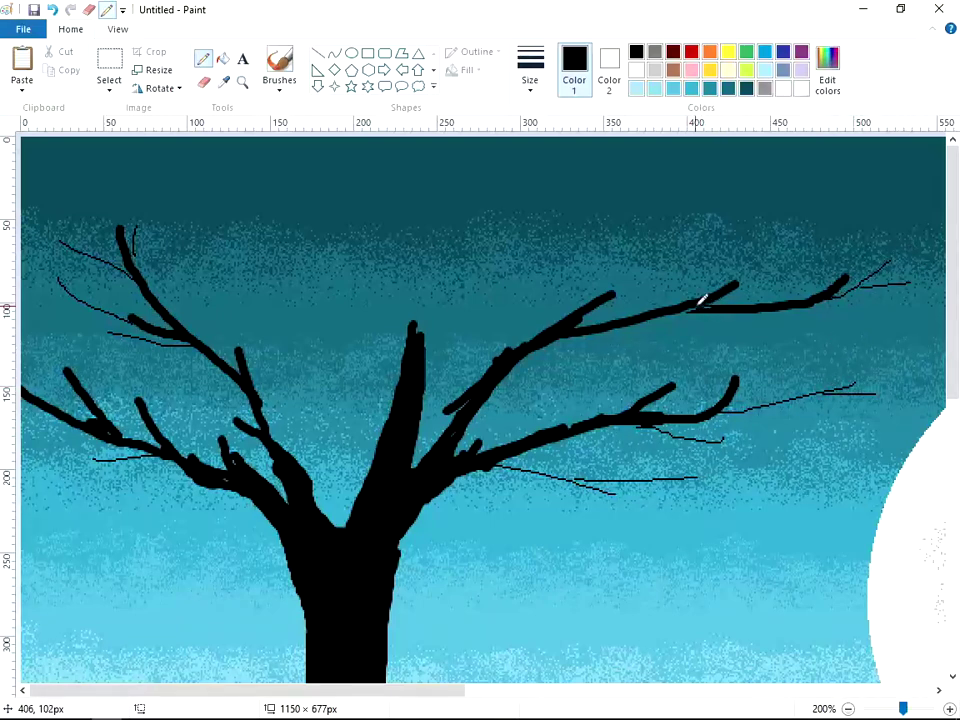
left_click_drag(790, 285, 856, 260)
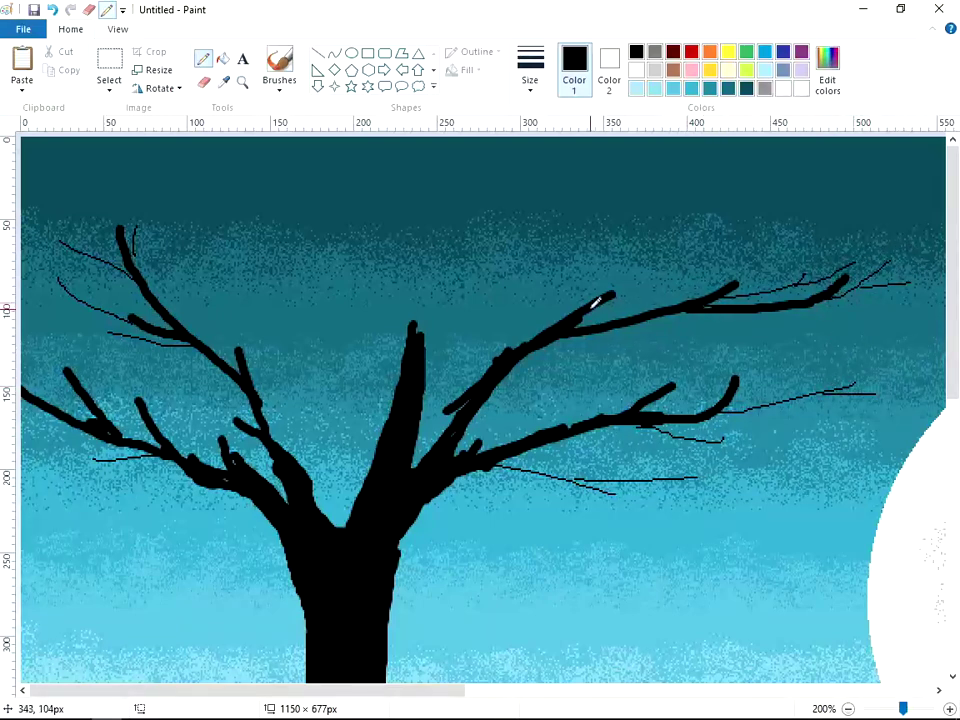
left_click_drag(624, 309, 692, 268)
- Draw long, thin forked twigs in black pencil on both sides of the central branch
mouse_move(435, 370)
left_mouse_down()
mouse_move(467, 325)
mouse_move(549, 269)
left_mouse_up()
left_click_drag(499, 304, 604, 266)
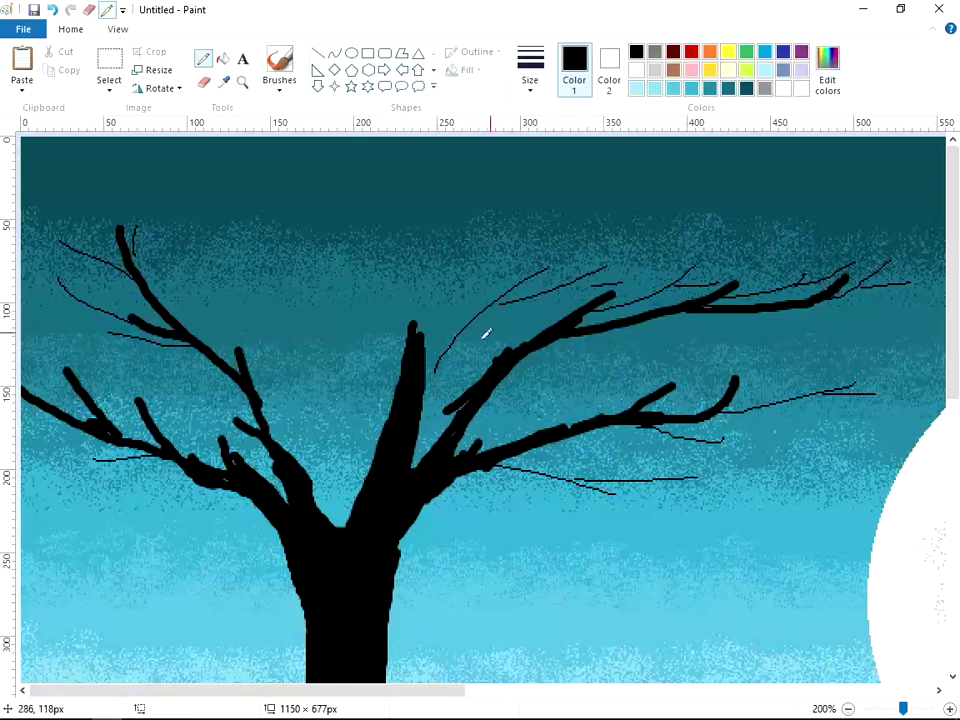
left_click_drag(428, 394, 490, 306)
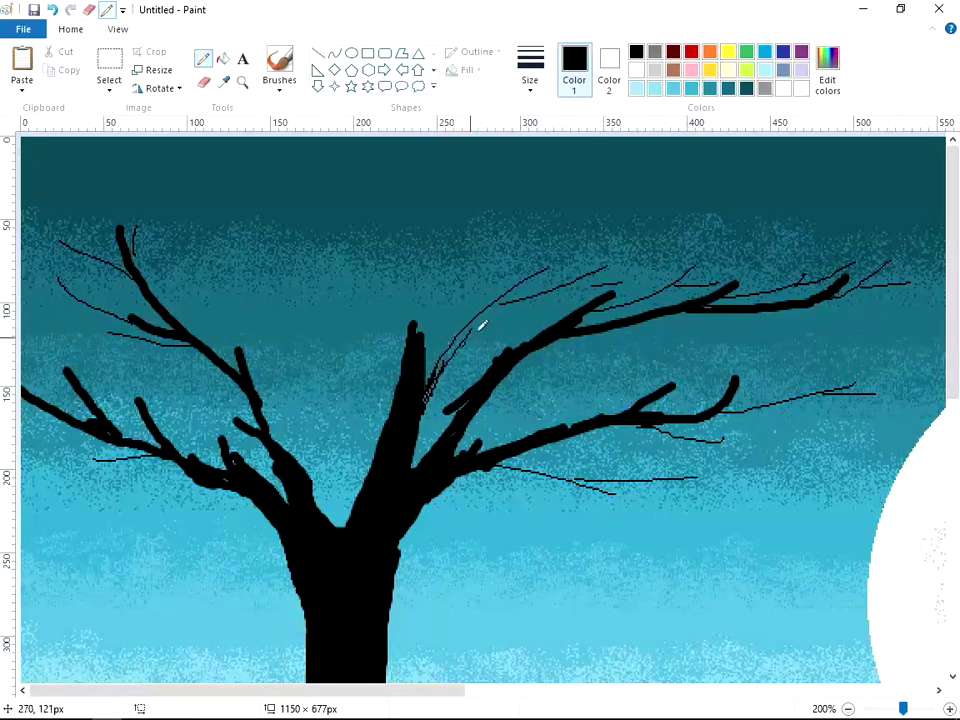
scroll(576, 340, "down", 3)
mouse_move(356, 358)
left_mouse_down()
mouse_move(341, 248)
mouse_move(383, 136)
left_mouse_up()
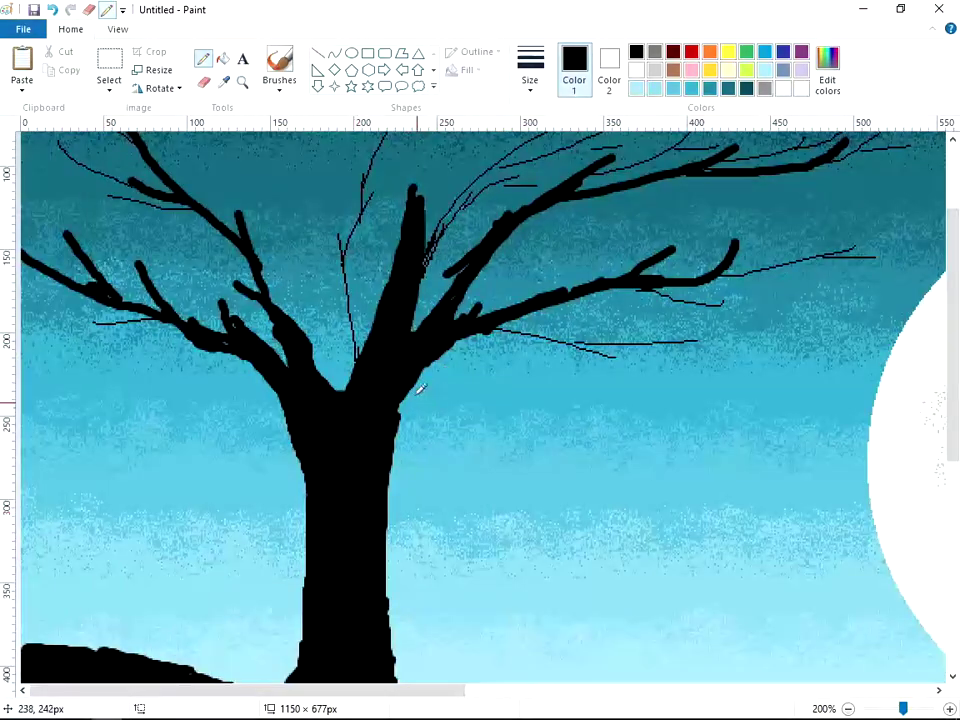
- Brush a short, thick forked black branch beside the central one and add a thin pencil twig at its tip
left_click(275, 66)
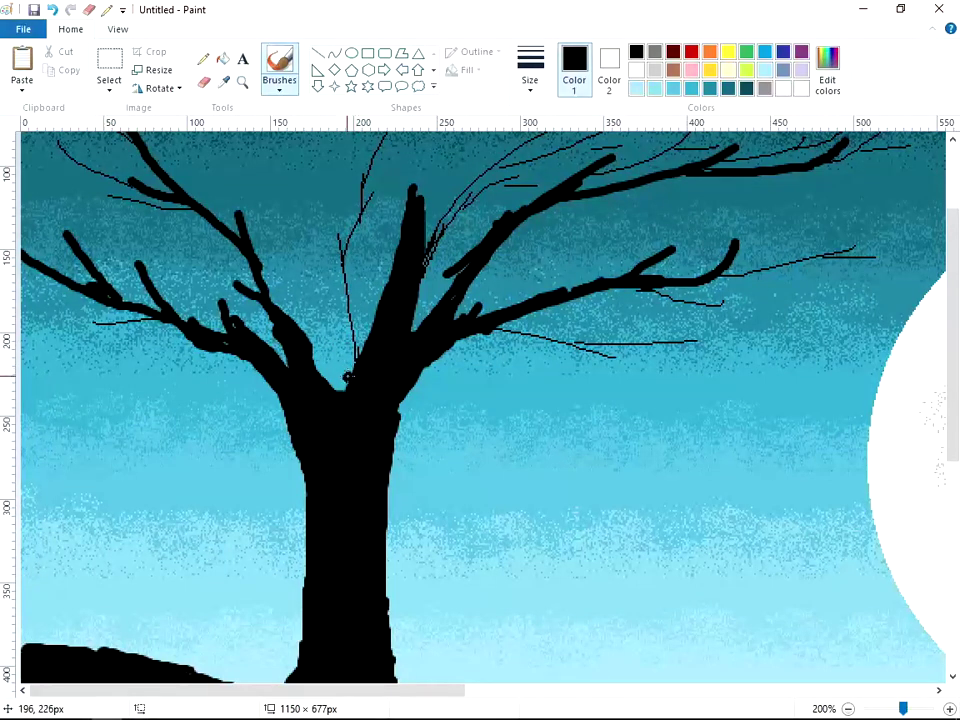
mouse_move(348, 376)
left_mouse_down()
mouse_move(338, 294)
mouse_move(365, 243)
left_mouse_up()
scroll(467, 277, "up", 2)
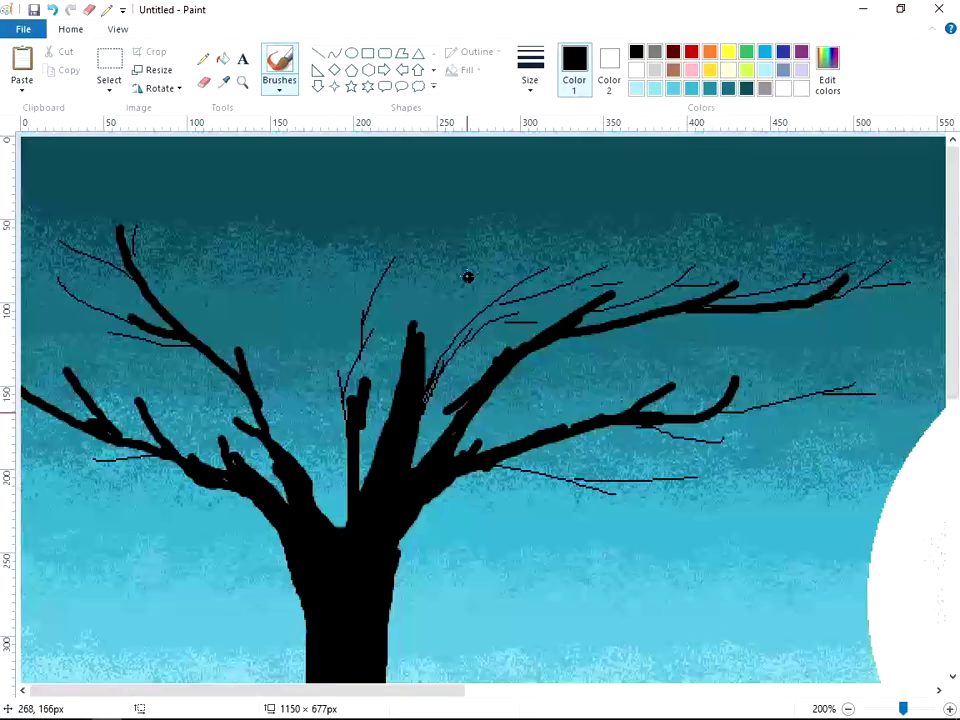
left_click(203, 58)
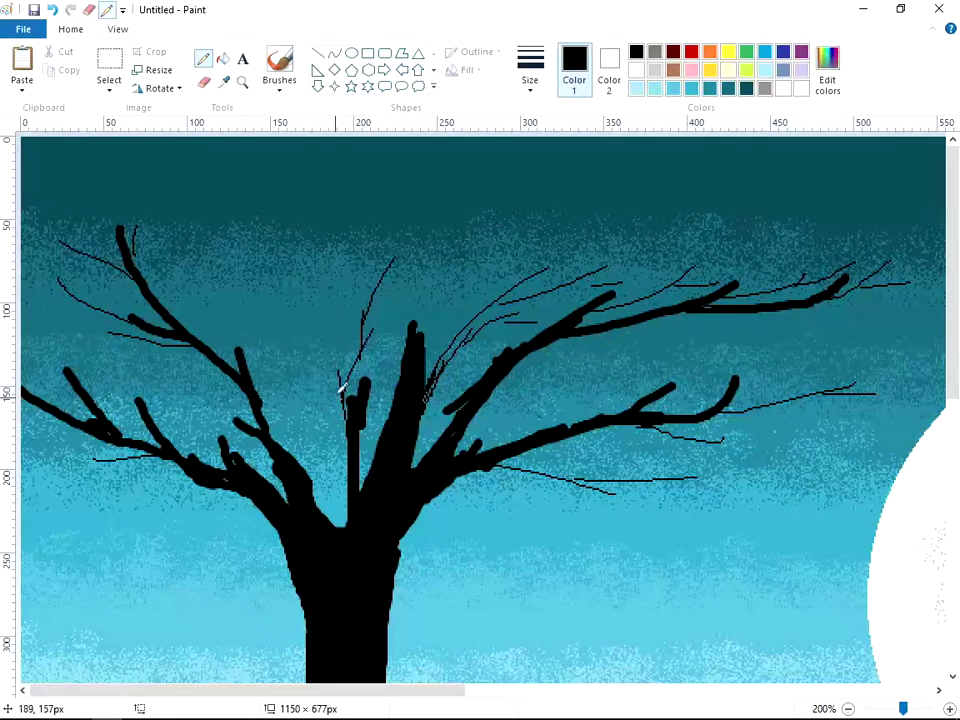
left_click_drag(339, 394, 350, 370)
- View the whole painting at 100% zoom and compare it with the desktop reference
scroll(562, 440, "down", 6)
scroll(562, 440, "up", 4)
left_click(880, 708)
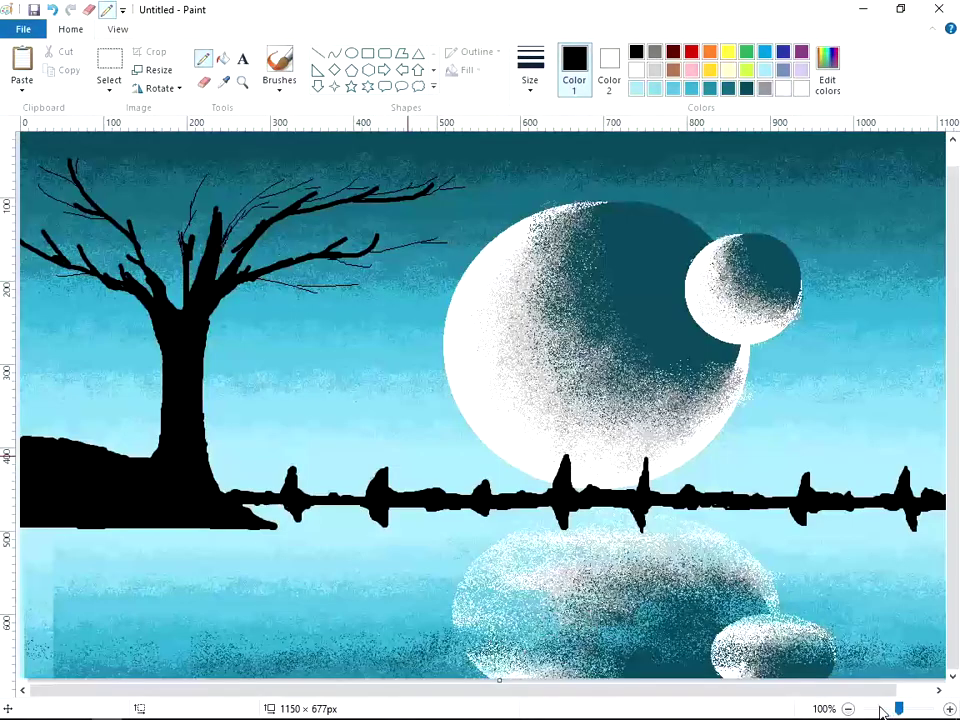
left_click(882, 710)
left_click(912, 711)
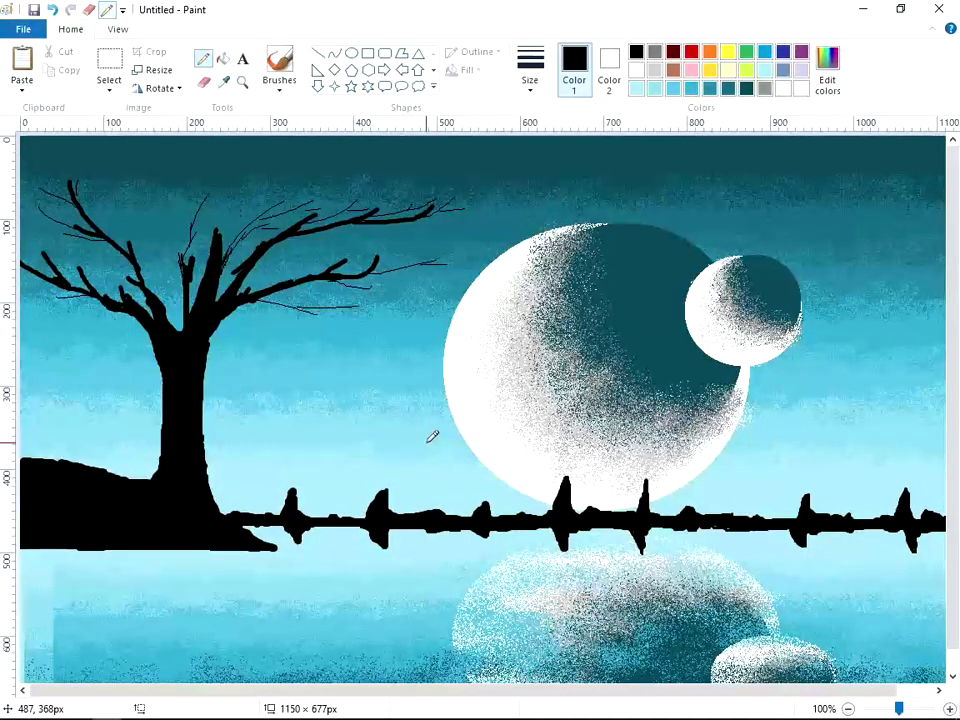
mouse_move(400, 6)
left_mouse_down()
mouse_move(508, 90)
mouse_move(369, 643)
mouse_move(381, 690)
mouse_move(444, 656)
mouse_move(500, 408)
mouse_move(499, 90)
left_mouse_up()
left_click(778, 106)
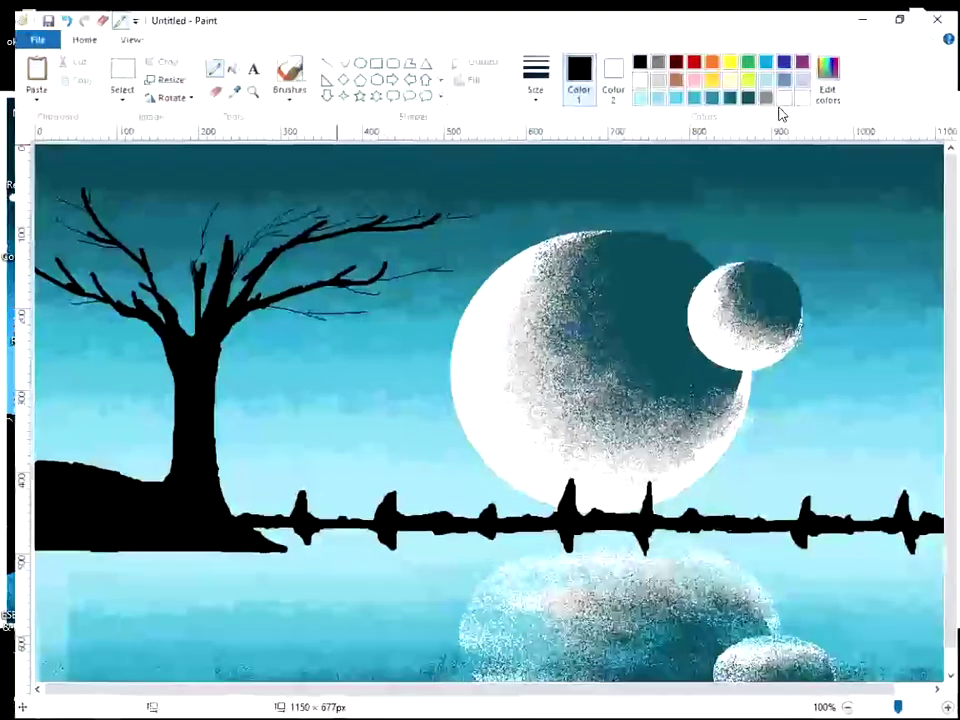
- At 200% zoom, pencil thin white highlights along the treeline's upper edge from the second peak to the peaks below the large moon
left_click(640, 71)
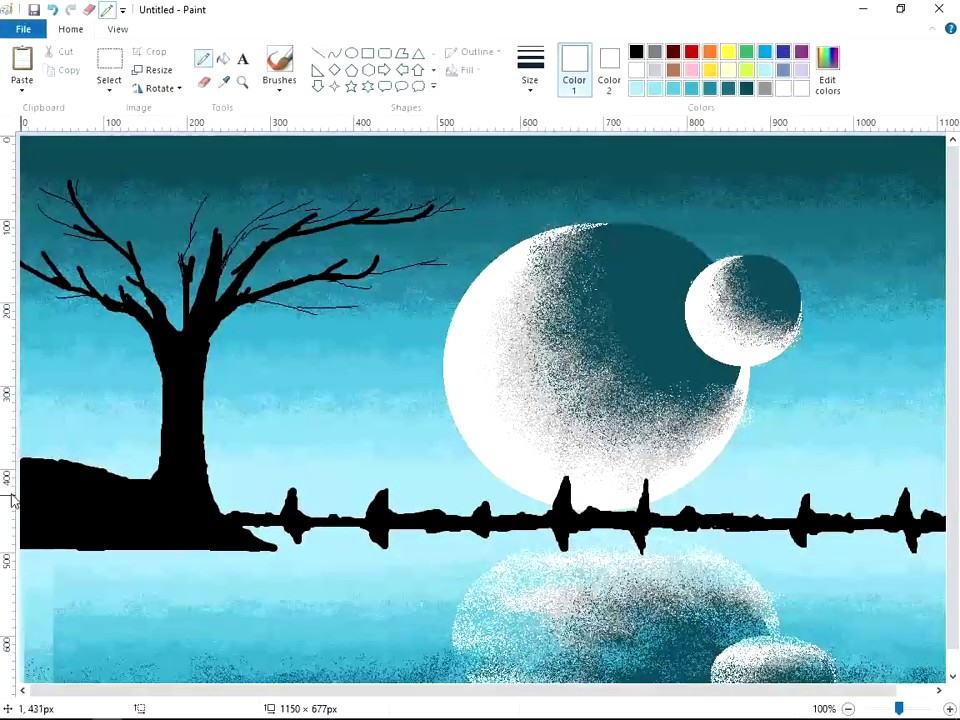
left_click(923, 709)
left_click_drag(410, 690, 557, 691)
left_click_drag(362, 264, 385, 311)
left_click_drag(456, 298, 464, 303)
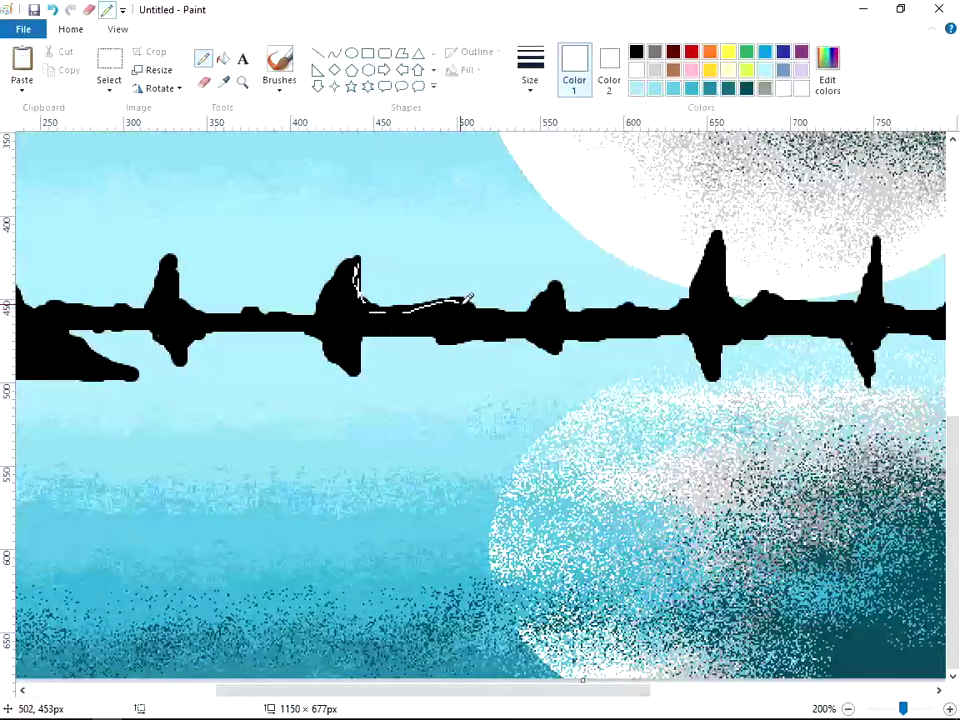
left_click_drag(521, 311, 529, 297)
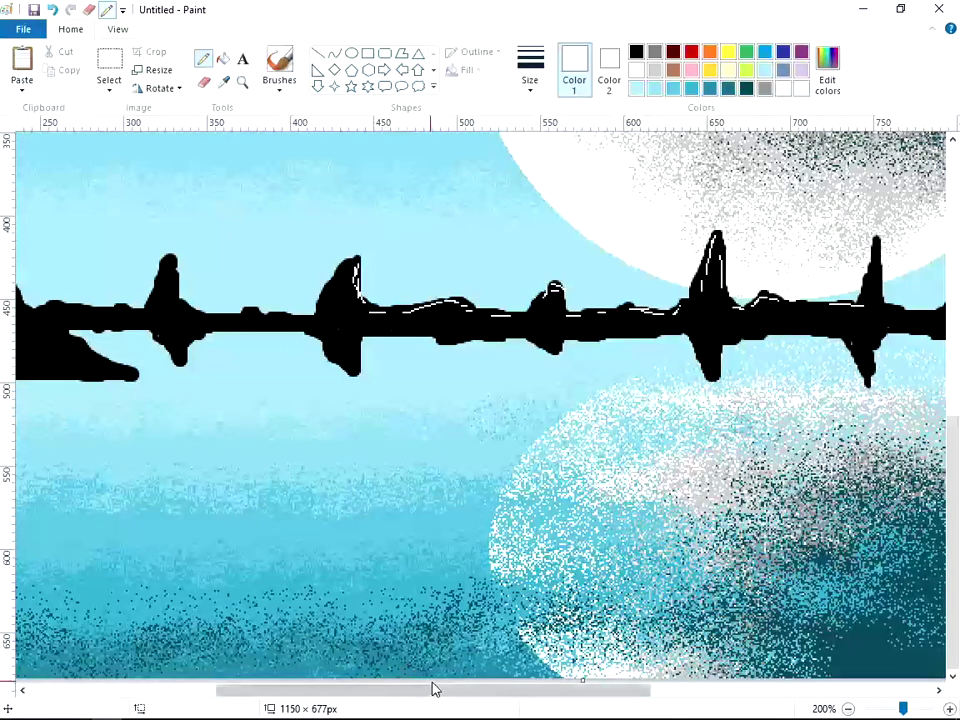
- Continue the white pencil highlights along the treeline's upper edge and peaks toward the canvas's right end
left_click_drag(499, 690, 683, 690)
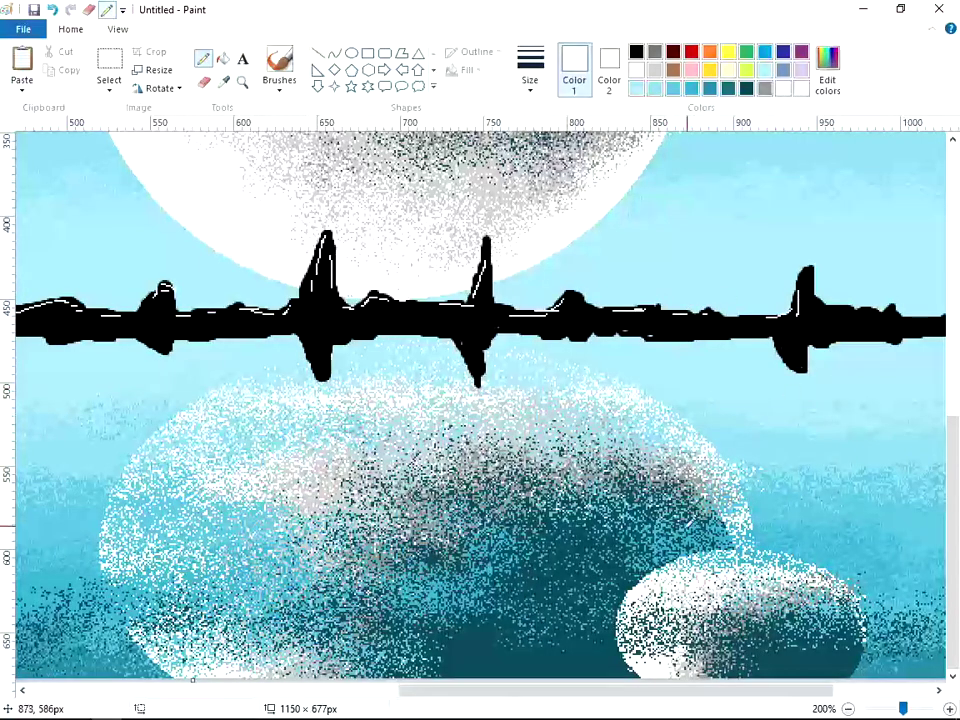
left_click_drag(585, 690, 834, 688)
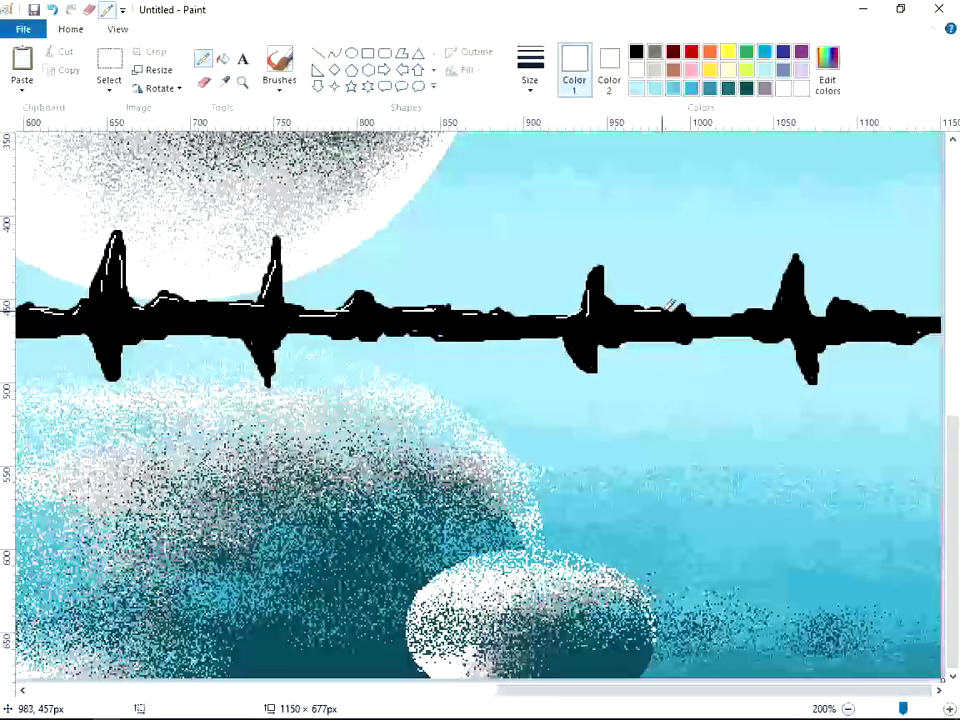
mouse_move(714, 300)
left_mouse_down()
mouse_move(754, 312)
mouse_move(809, 282)
mouse_move(836, 307)
left_mouse_up()
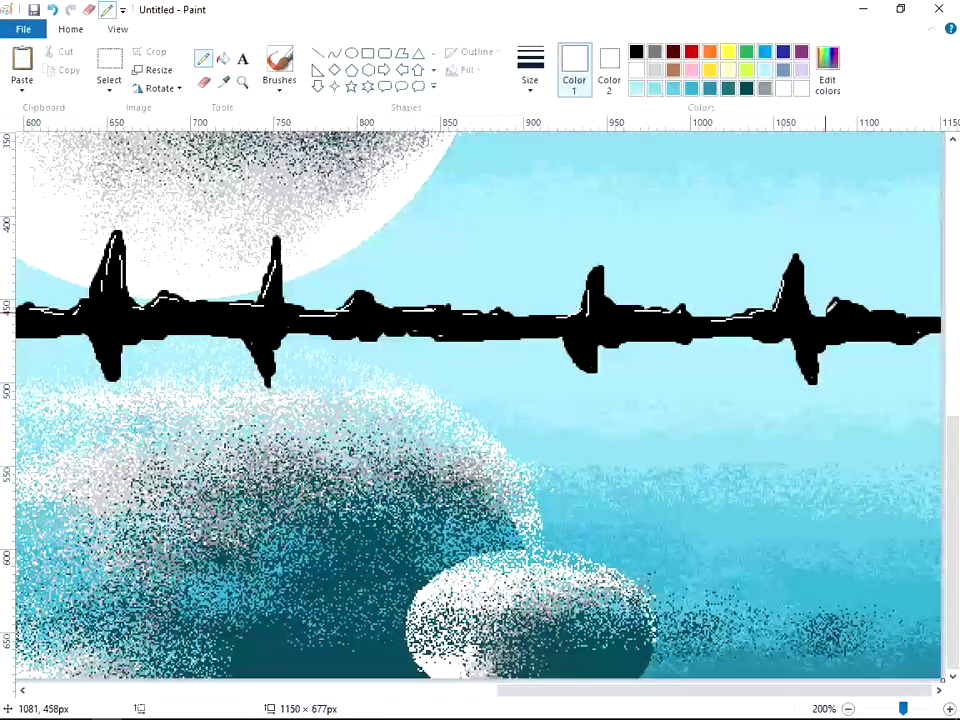
- Pencil thin white highlights along the treeline's lower edge and its reflected peaks, from the large bank to the canvas's right end
mouse_move(793, 688)
left_mouse_down()
mouse_move(197, 680)
mouse_move(177, 690)
left_mouse_up()
left_click_drag(546, 268, 523, 310)
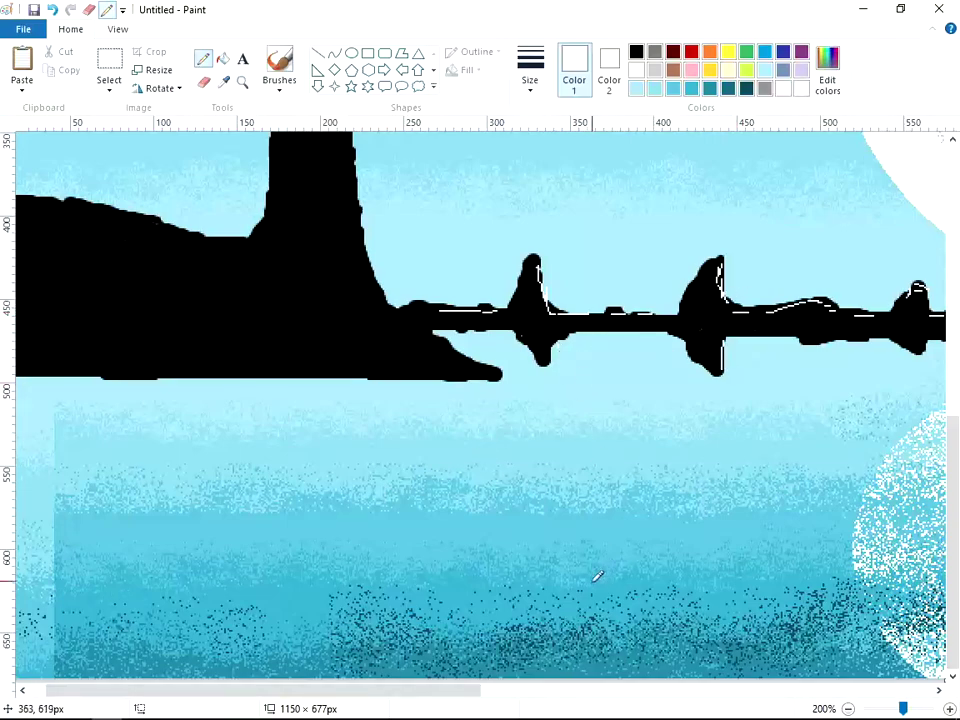
left_click_drag(474, 689, 759, 689)
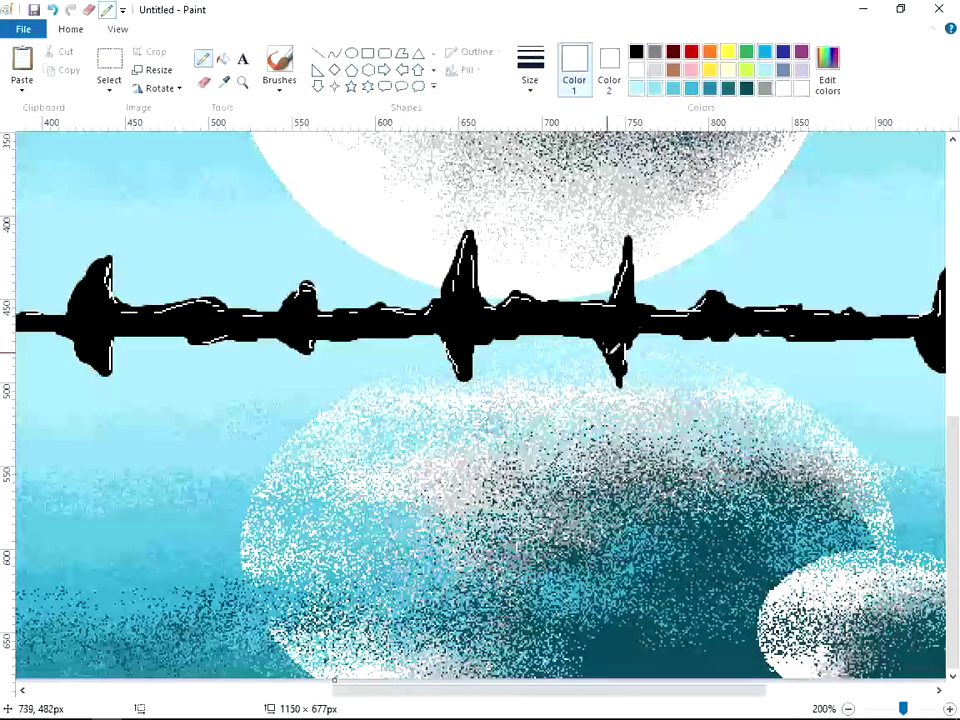
left_click_drag(626, 689, 791, 689)
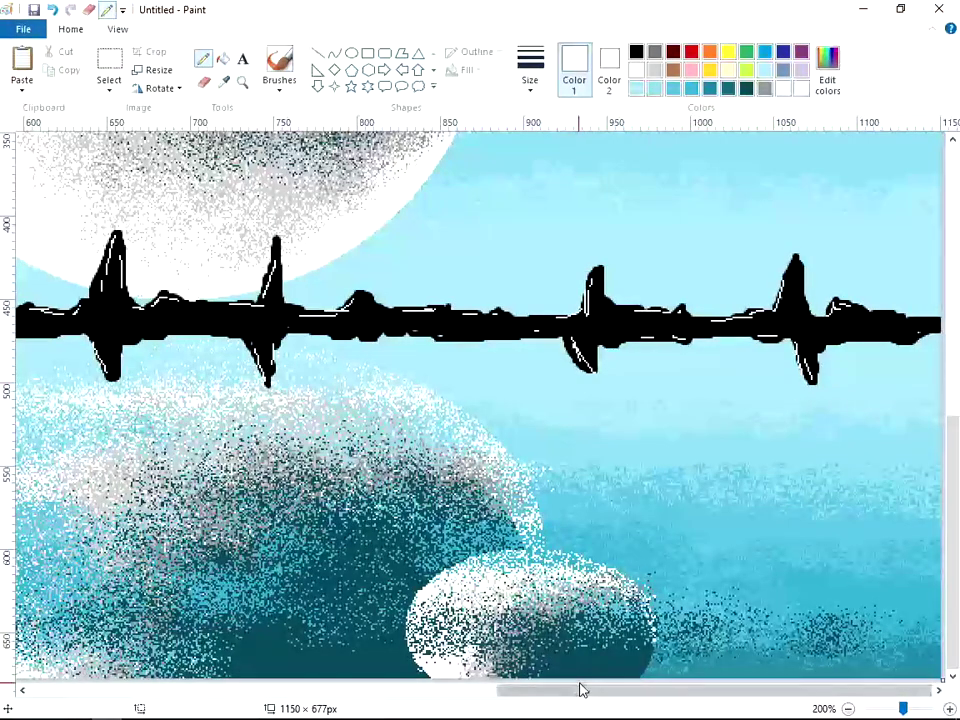
left_click(878, 709)
mouse_move(470, 9)
left_mouse_down()
mouse_move(390, 205)
mouse_move(208, 527)
mouse_move(741, 17)
left_mouse_up()
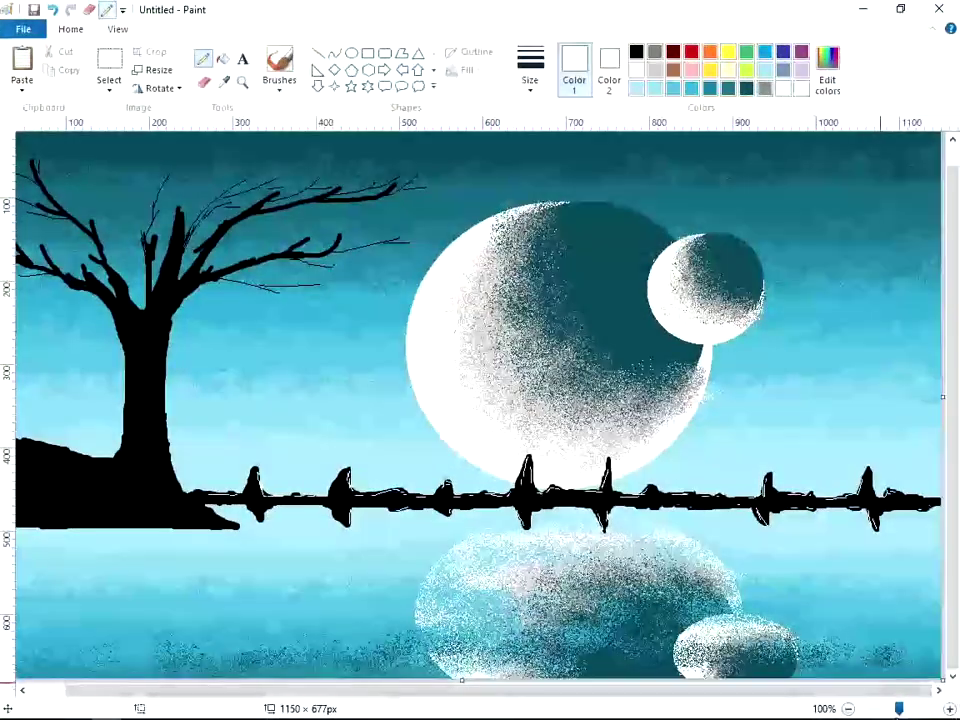
- At 200% zoom, pencil long vertical white highlights down the right side of the tree trunk to its flared base
left_click(916, 709)
scroll(497, 559, "down", 3)
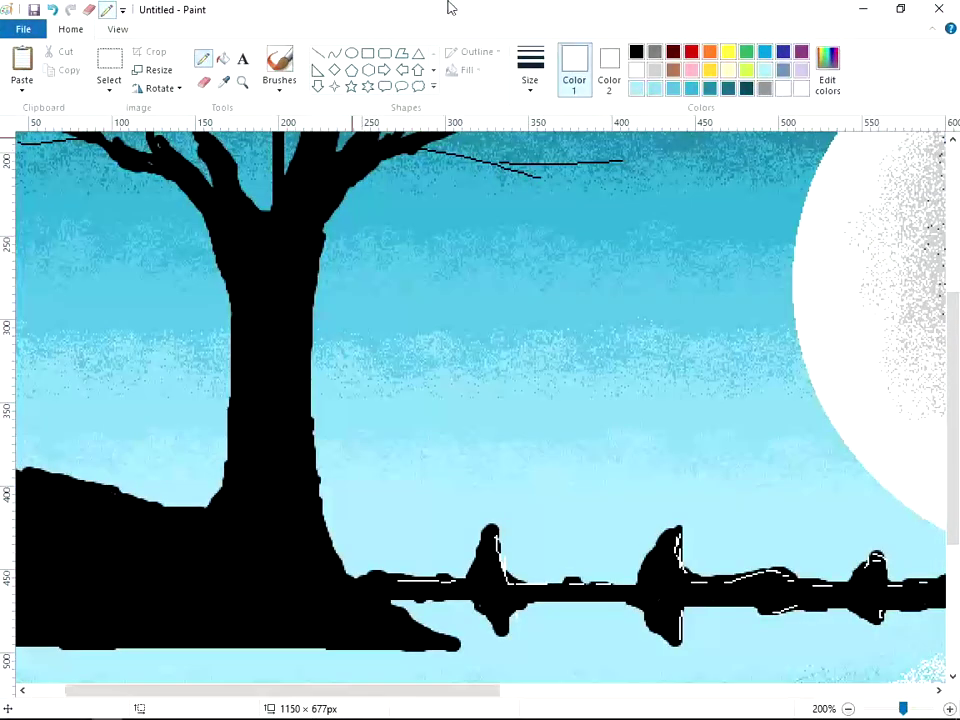
mouse_move(449, 8)
left_mouse_down()
mouse_move(422, 437)
mouse_move(432, 5)
left_mouse_up()
mouse_move(288, 303)
left_mouse_down()
mouse_move(291, 355)
mouse_move(316, 240)
mouse_move(305, 409)
mouse_move(319, 548)
left_mouse_up()
mouse_move(299, 491)
left_mouse_down()
mouse_move(326, 566)
mouse_move(354, 586)
left_mouse_up()
- Pencil white highlights along the undersides of the tree's two long right branches and the right edge of the central branch
scroll(308, 410, "up", 3)
mouse_move(293, 530)
left_mouse_down()
mouse_move(331, 459)
mouse_move(404, 408)
mouse_move(436, 396)
left_mouse_up()
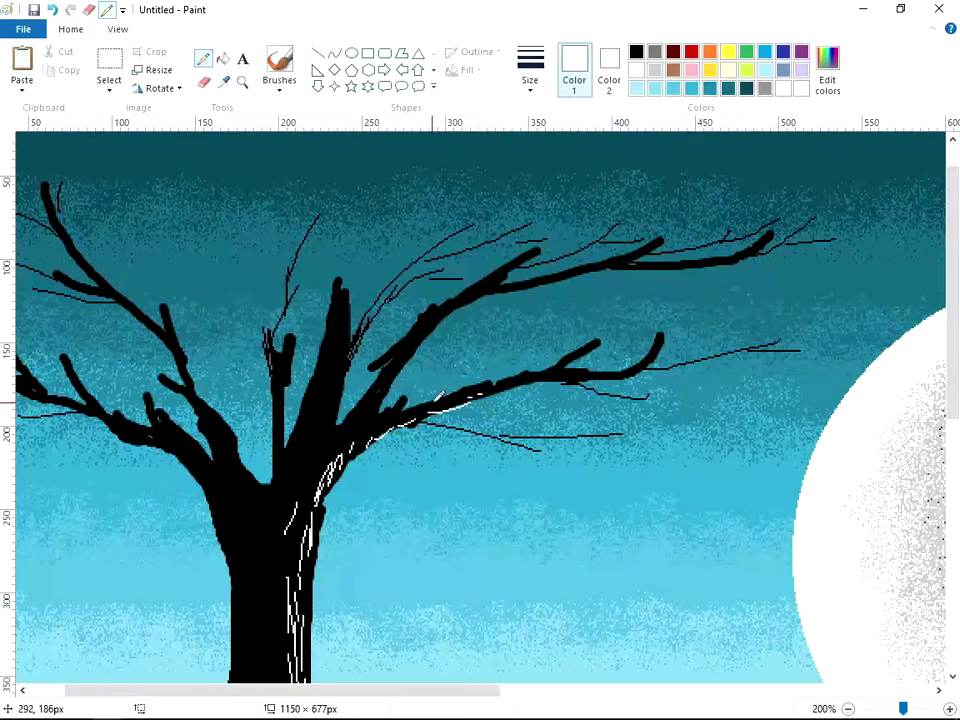
left_click_drag(515, 379, 572, 373)
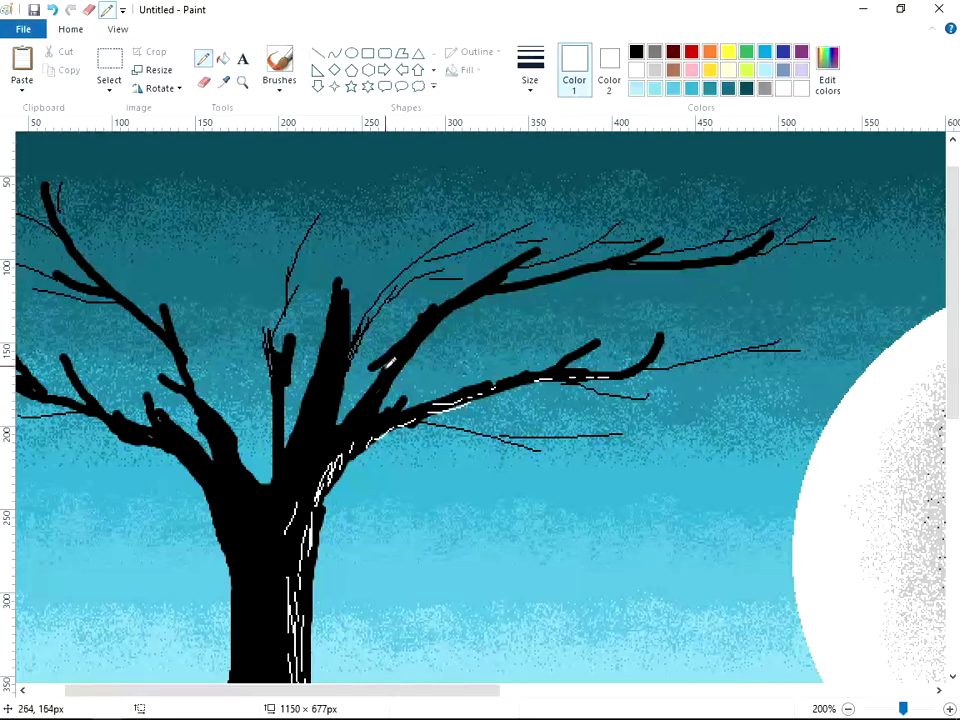
left_click_drag(392, 373, 410, 350)
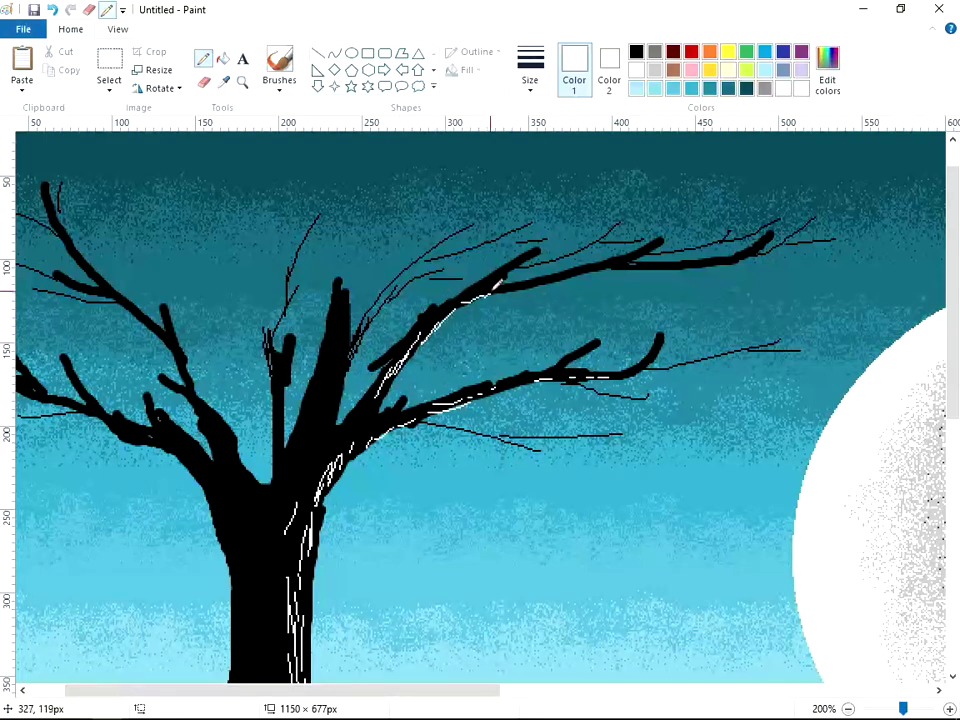
left_click_drag(568, 272, 502, 284)
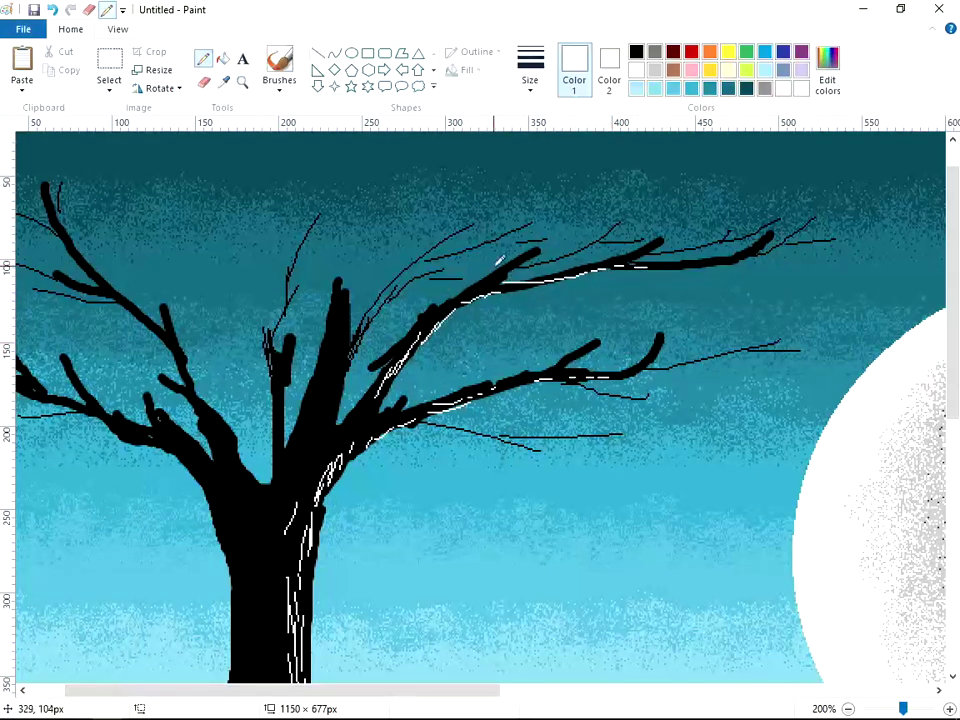
mouse_move(363, 418)
left_mouse_down()
mouse_move(338, 387)
mouse_move(348, 335)
left_mouse_up()
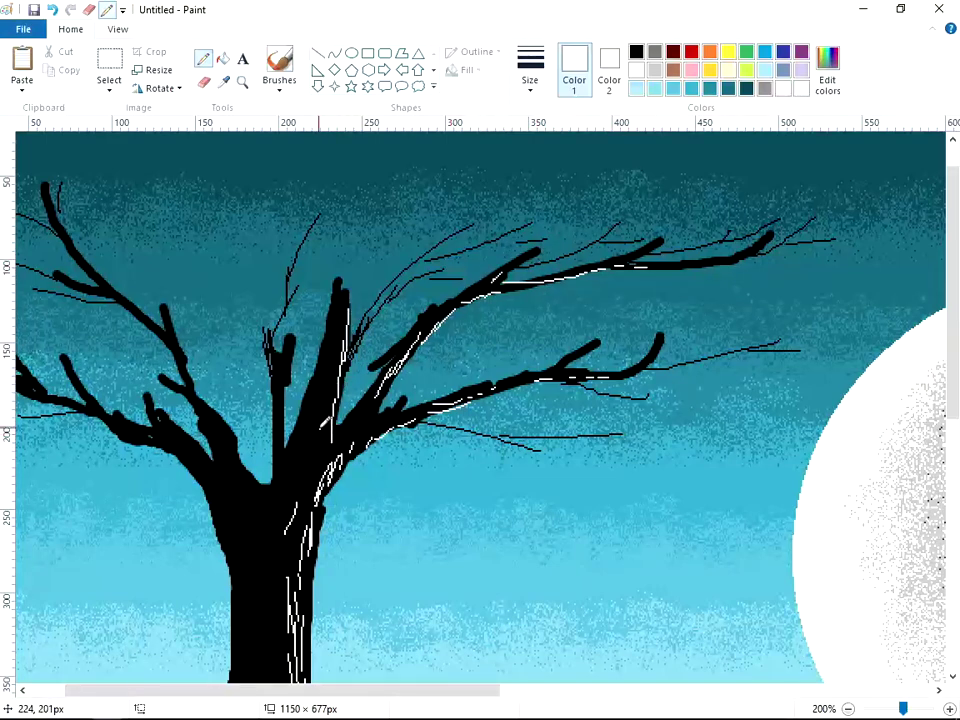
- Pencil white highlights on the tree's left branches and in the trunk's fork, and thicken those on the lower trunk
mouse_move(188, 452)
left_mouse_down()
mouse_move(211, 445)
mouse_move(200, 445)
left_mouse_up()
left_click_drag(175, 342, 190, 384)
left_click_drag(140, 314, 167, 331)
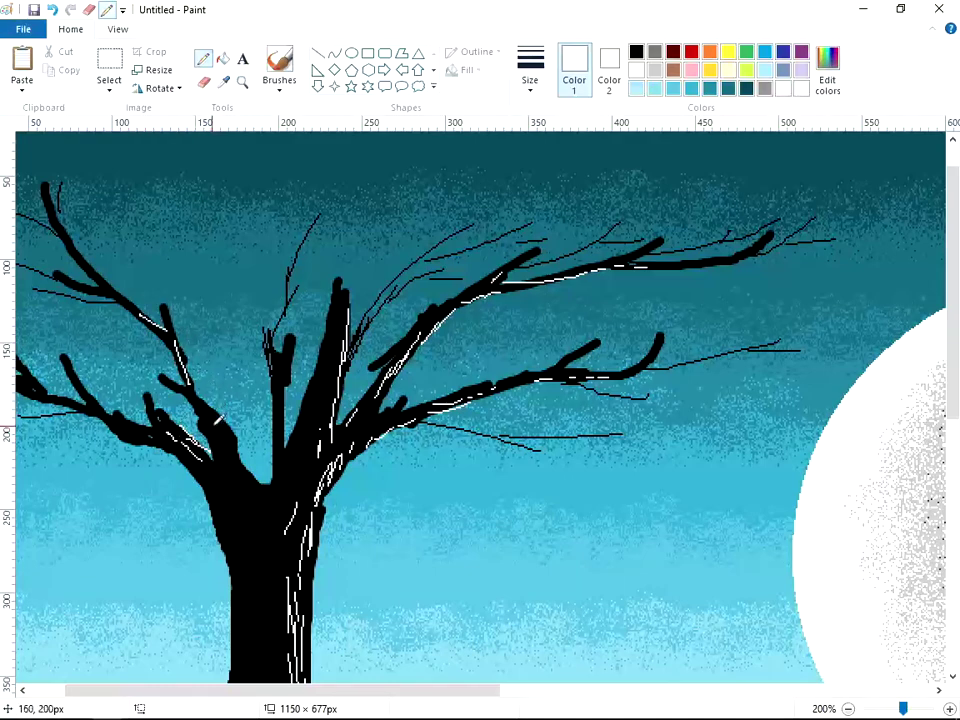
scroll(240, 430, "down", 3)
left_click_drag(240, 214, 280, 214)
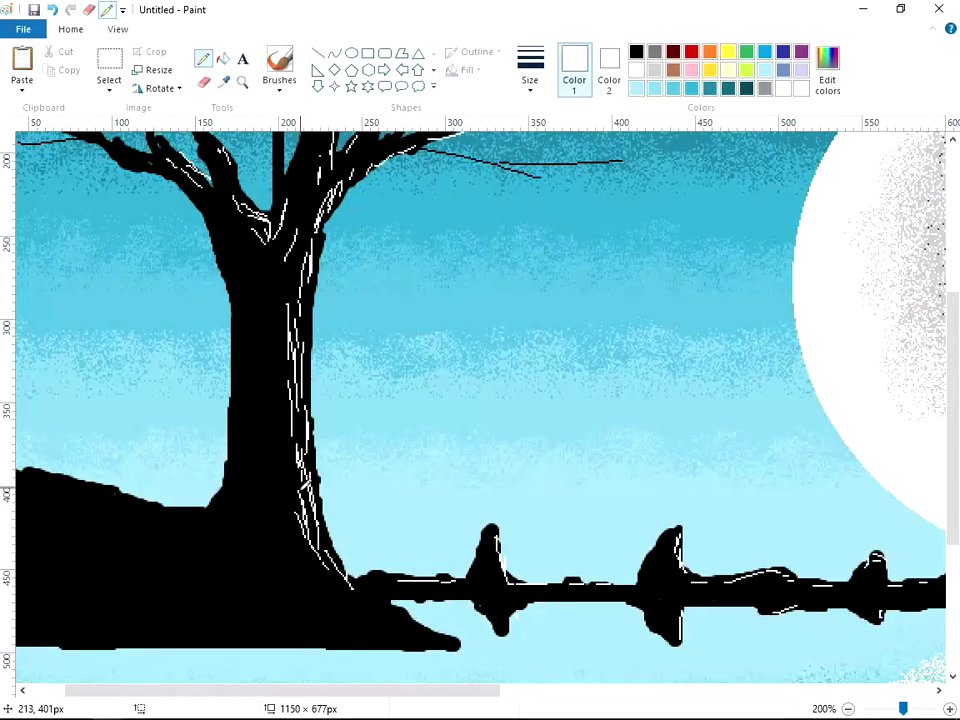
- Scribble white pencil highlights over the bank's pointed tip and along its sloping upper edge up to the trunk
mouse_move(369, 605)
left_mouse_down()
mouse_move(400, 608)
mouse_move(396, 618)
mouse_move(440, 634)
left_mouse_up()
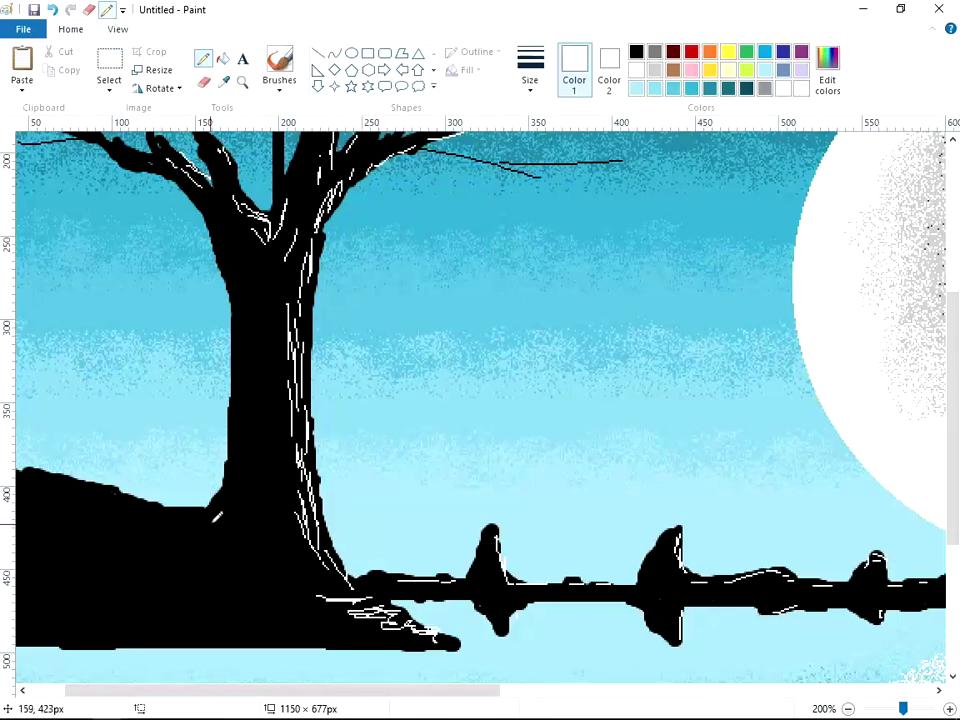
left_click_drag(213, 516, 72, 482)
left_click_drag(418, 700, 383, 700)
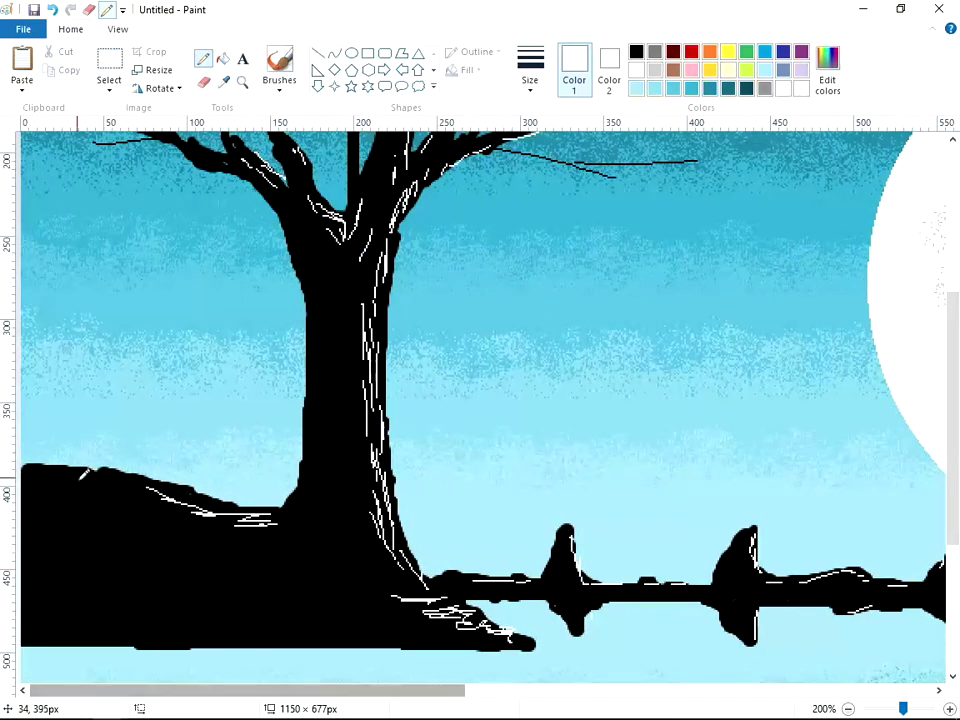
mouse_move(78, 478)
left_mouse_down()
mouse_move(87, 473)
mouse_move(46, 468)
mouse_move(50, 481)
mouse_move(184, 495)
mouse_move(305, 523)
left_mouse_up()
left_click_drag(295, 540, 318, 534)
- Pencil several short horizontal white lines across the body of the black bank
left_click_drag(158, 592, 279, 592)
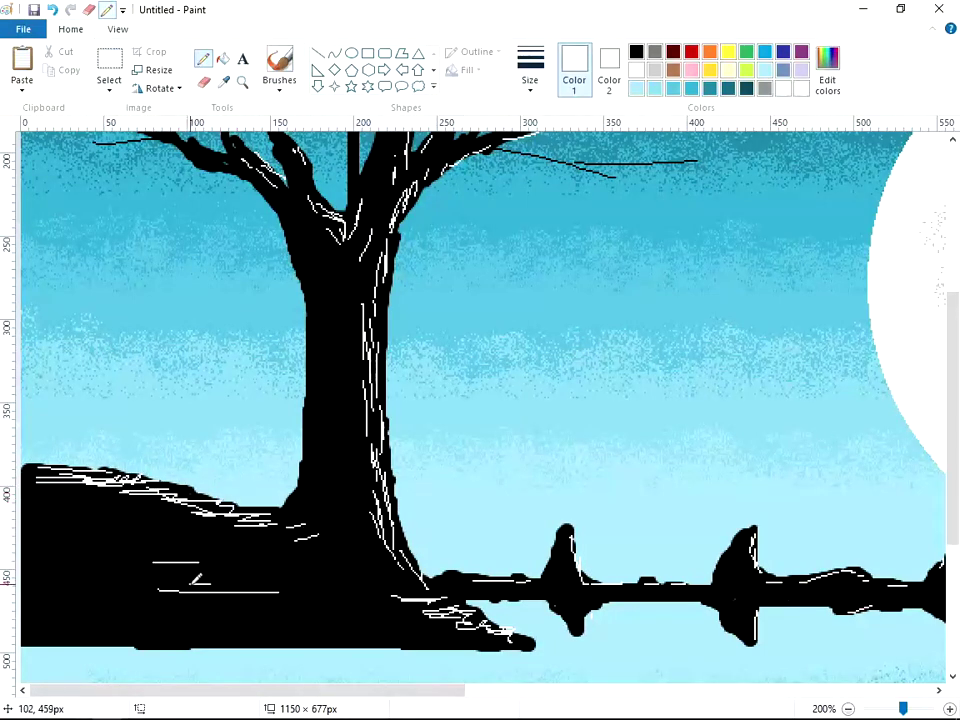
left_click_drag(67, 586, 107, 586)
left_click_drag(135, 606, 260, 614)
left_click_drag(311, 628, 375, 628)
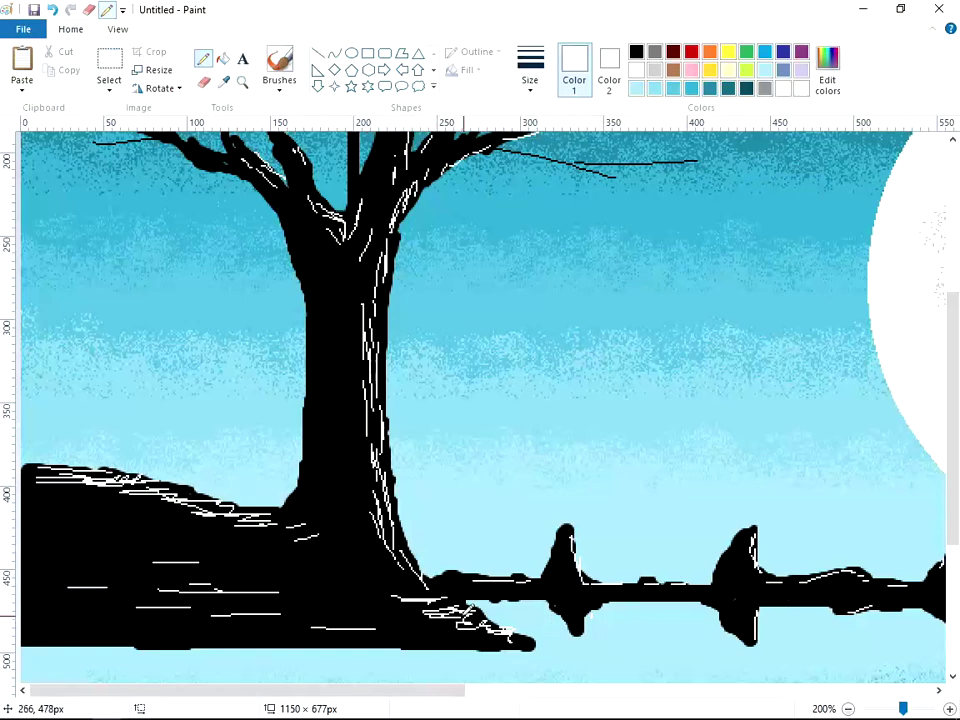
- Pencil short horizontal white ripple lines on the water beneath the bank and the first two treeline peaks
scroll(416, 632, "down", 3)
left_click_drag(152, 475, 228, 475)
mouse_move(357, 449)
left_mouse_down()
mouse_move(460, 449)
mouse_move(481, 413)
left_mouse_up()
left_click_drag(562, 432, 662, 438)
left_click_drag(660, 418, 675, 418)
left_click_drag(722, 385, 795, 385)
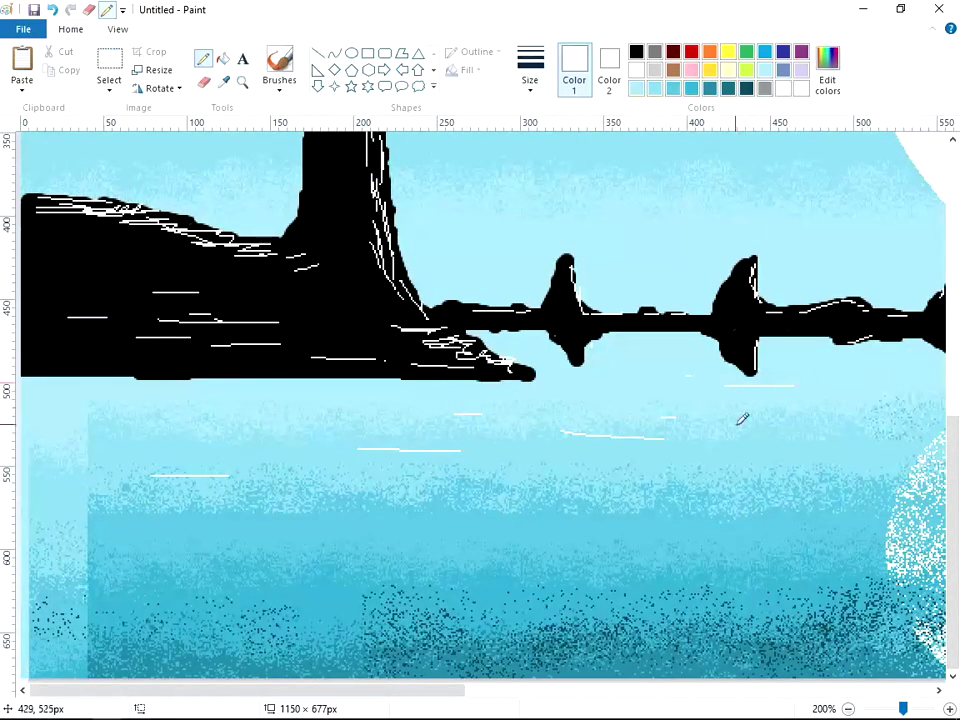
left_click_drag(738, 427, 786, 427)
left_click_drag(660, 478, 683, 478)
left_click_drag(660, 544, 710, 544)
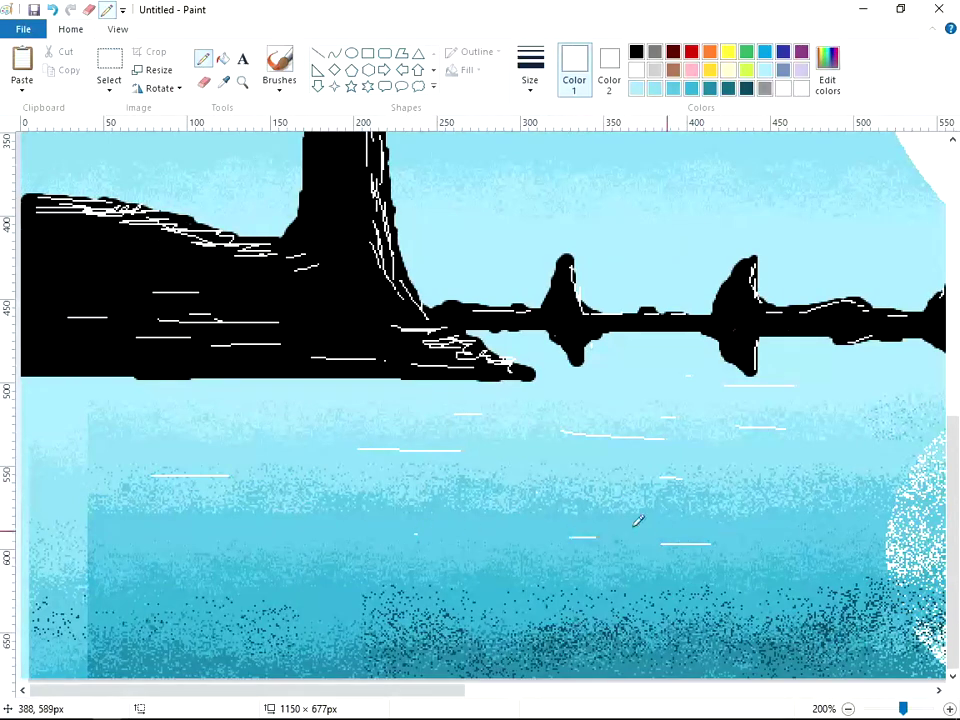
- Add more horizontal white ripple lines of varied length across the darker lower water up to the large moon reflection's left edge
left_click_drag(526, 517, 615, 517)
left_click_drag(570, 537, 596, 537)
left_click_drag(740, 520, 890, 520)
left_click_drag(472, 550, 512, 550)
left_click_drag(640, 565, 768, 565)
left_click_drag(189, 530, 241, 530)
left_click_drag(302, 504, 377, 504)
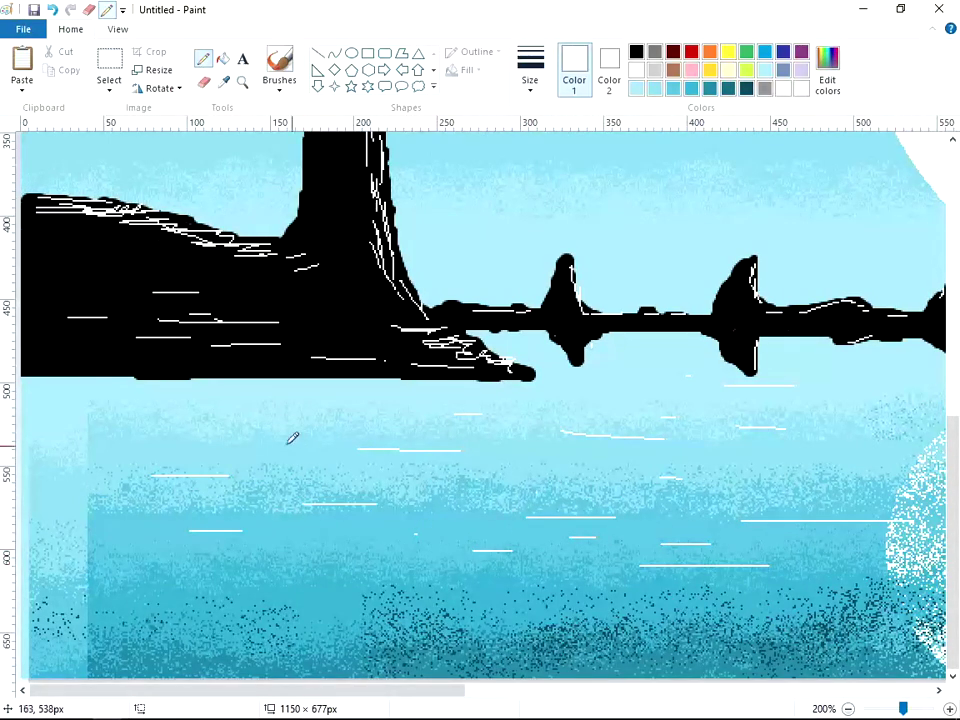
left_click_drag(497, 492, 545, 492)
left_click_drag(411, 630, 480, 630)
left_click_drag(645, 636, 697, 636)
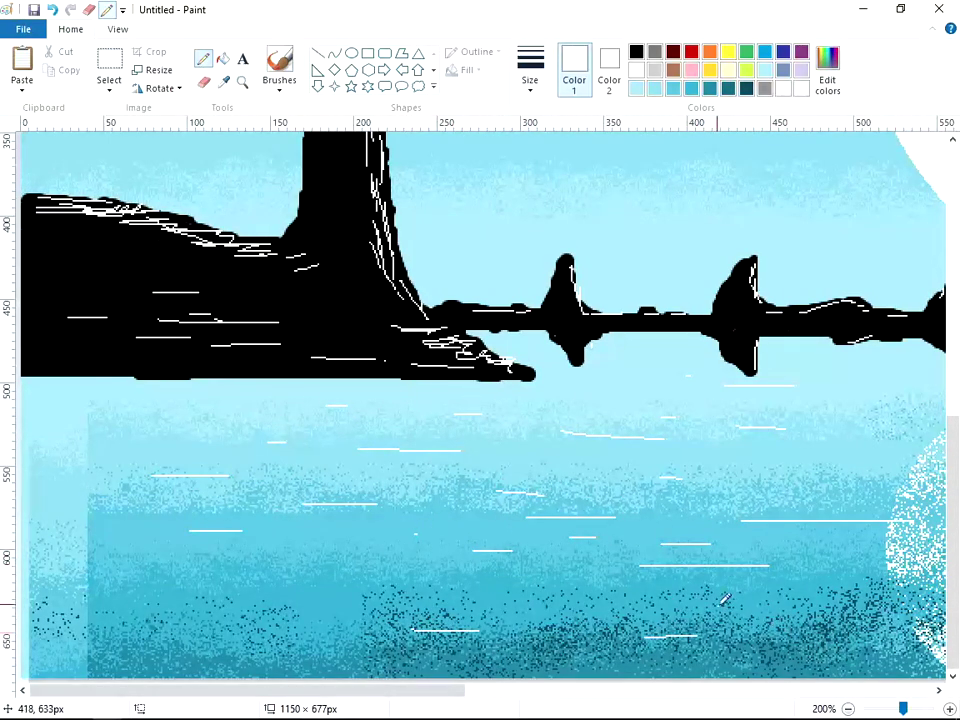
left_click_drag(870, 601, 945, 601)
left_click_drag(825, 618, 842, 618)
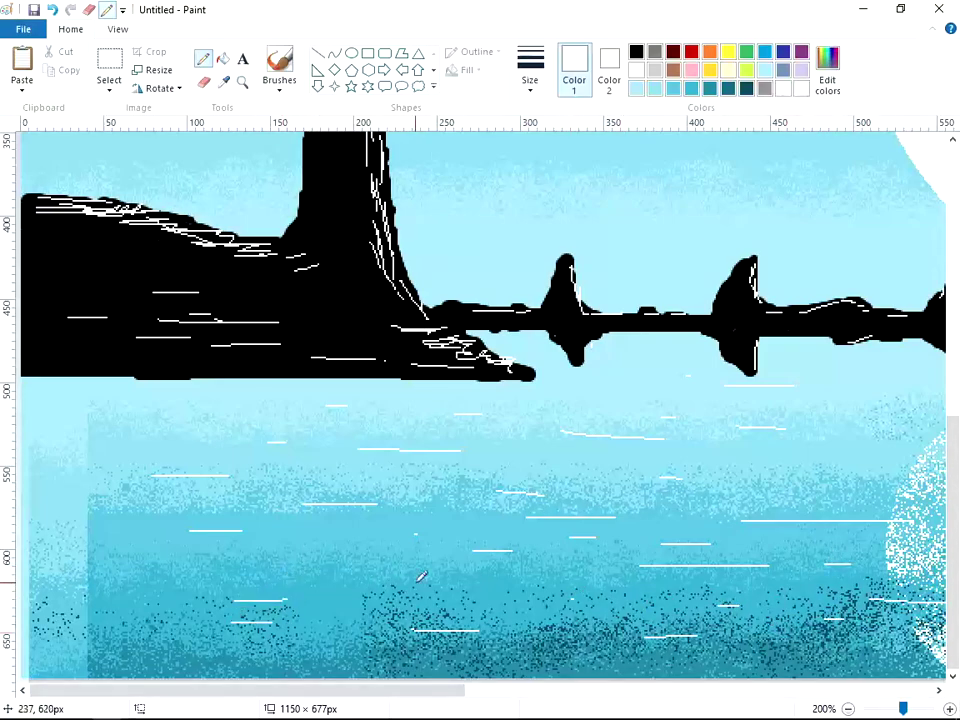
- Pencil scattered horizontal white ripple lines on the water between the moon reflections and the canvas's right edge
left_click_drag(456, 688, 911, 689)
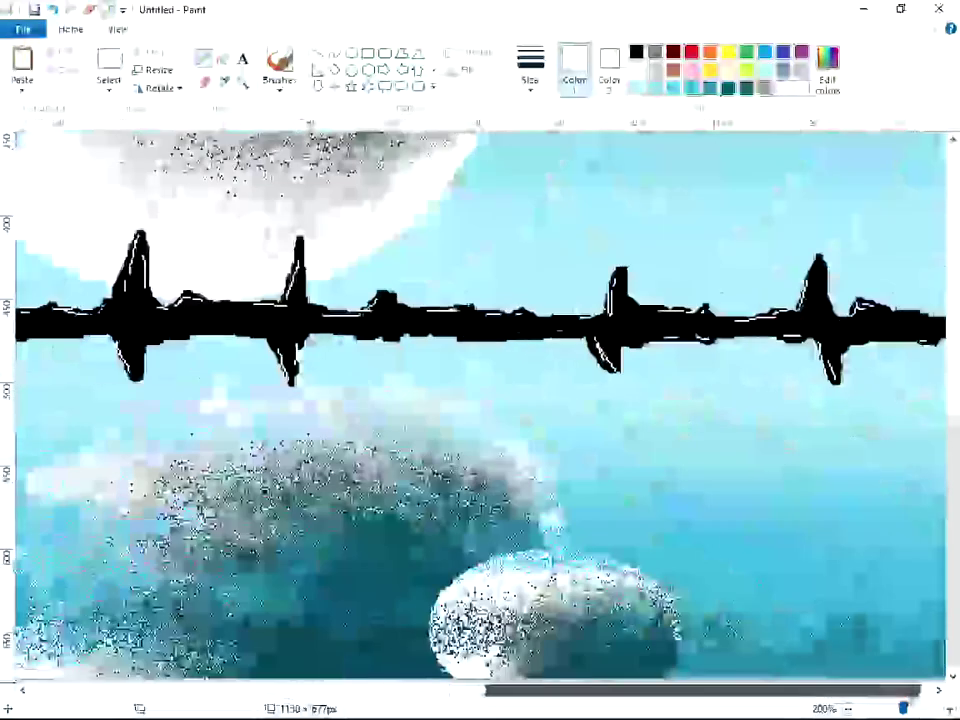
left_click_drag(527, 409, 651, 410)
left_click_drag(654, 426, 838, 457)
left_click_drag(772, 389, 853, 388)
left_click_drag(765, 457, 838, 458)
left_click_drag(798, 499, 818, 501)
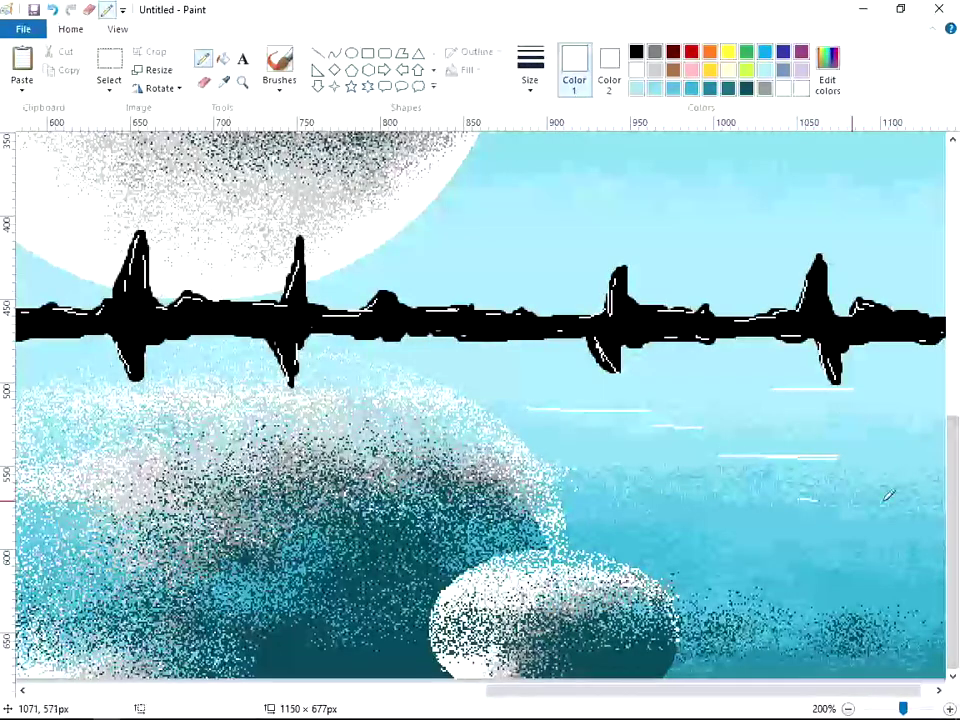
left_click_drag(698, 531, 716, 531)
left_click_drag(668, 492, 691, 495)
left_click_drag(758, 548, 835, 550)
left_click_drag(681, 690, 692, 690)
left_click_drag(722, 598, 839, 597)
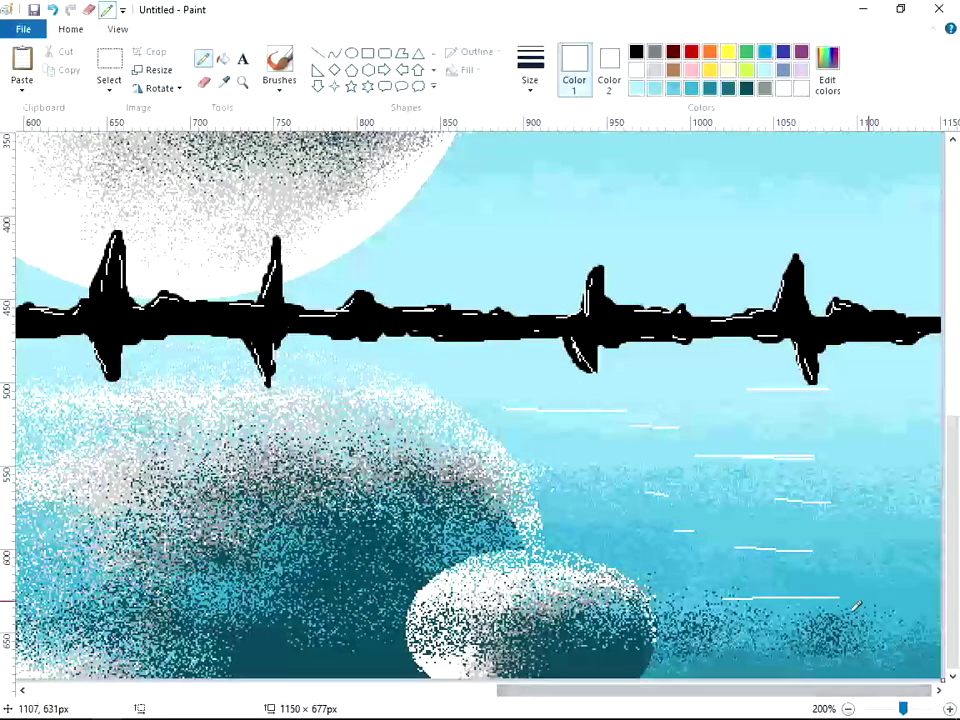
left_click_drag(848, 508, 880, 508)
left_click_drag(848, 556, 878, 556)
left_click_drag(863, 436, 910, 436)
- Pencil long horizontal white ripple lines across the large moon's reflection, extending past its left edge
left_click_drag(356, 535, 522, 535)
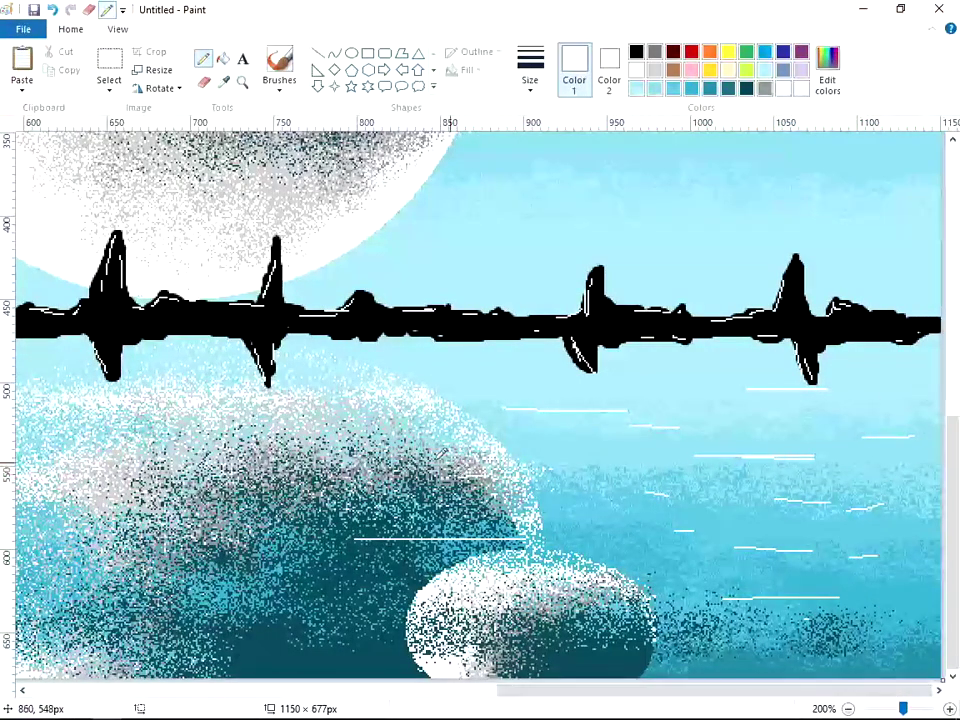
left_click_drag(389, 452, 467, 452)
left_click_drag(521, 692, 261, 692)
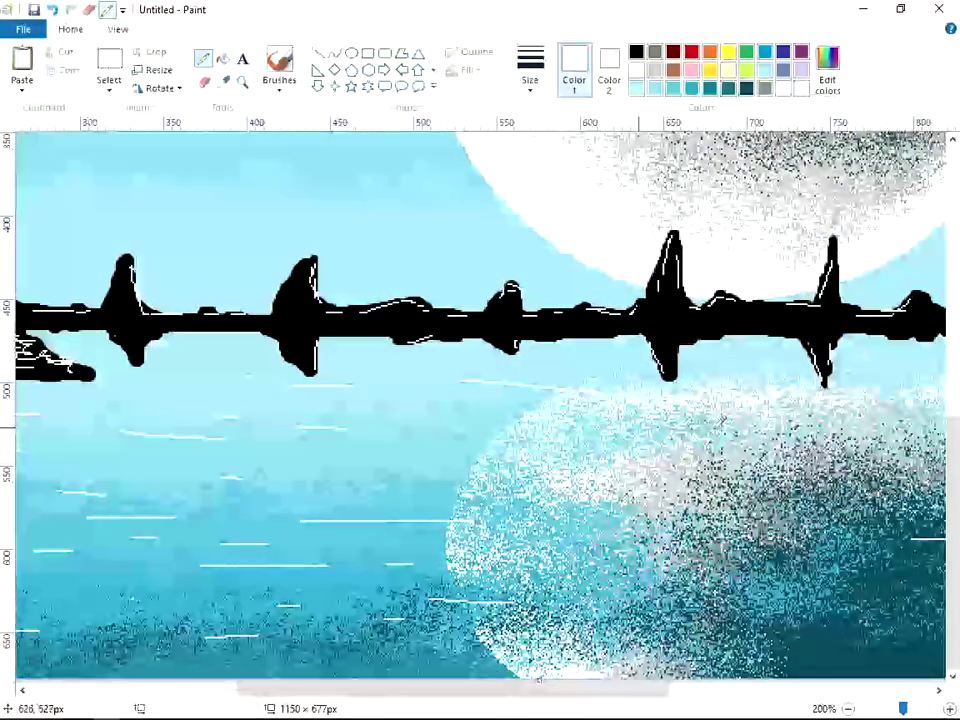
left_click_drag(555, 446, 778, 446)
mouse_move(705, 463)
left_mouse_down()
mouse_move(785, 463)
mouse_move(805, 477)
left_mouse_up()
left_click_drag(723, 502, 830, 502)
left_click_drag(761, 541, 803, 543)
left_click_drag(769, 575, 781, 576)
left_click_drag(441, 470, 655, 470)
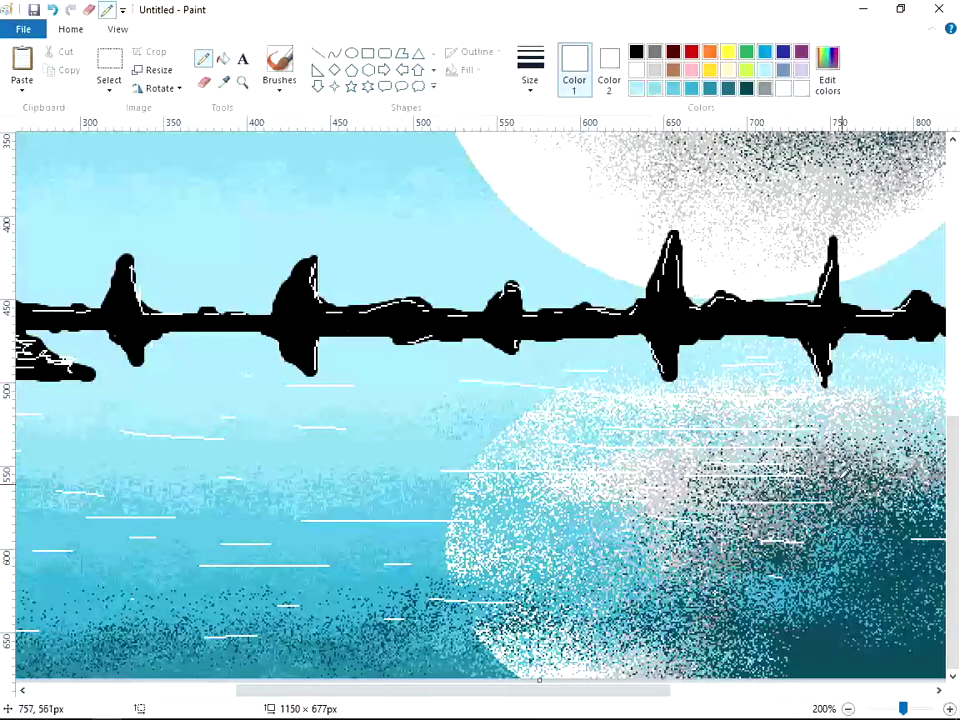
- Add shorter white ripple lines over the dark center and right part of the large moon's reflection
mouse_move(813, 461)
left_mouse_down()
mouse_move(865, 461)
mouse_move(898, 424)
left_mouse_up()
left_click_drag(830, 502, 880, 502)
left_click_drag(875, 514, 922, 514)
left_click_drag(862, 539, 844, 539)
left_click_drag(845, 565, 793, 566)
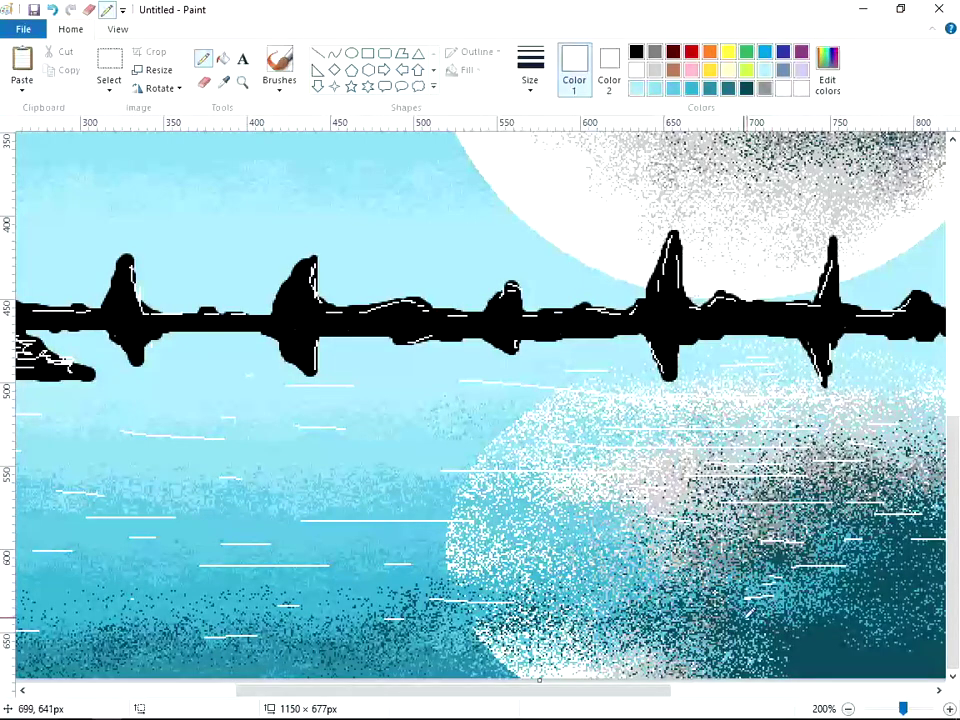
left_click_drag(540, 690, 695, 690)
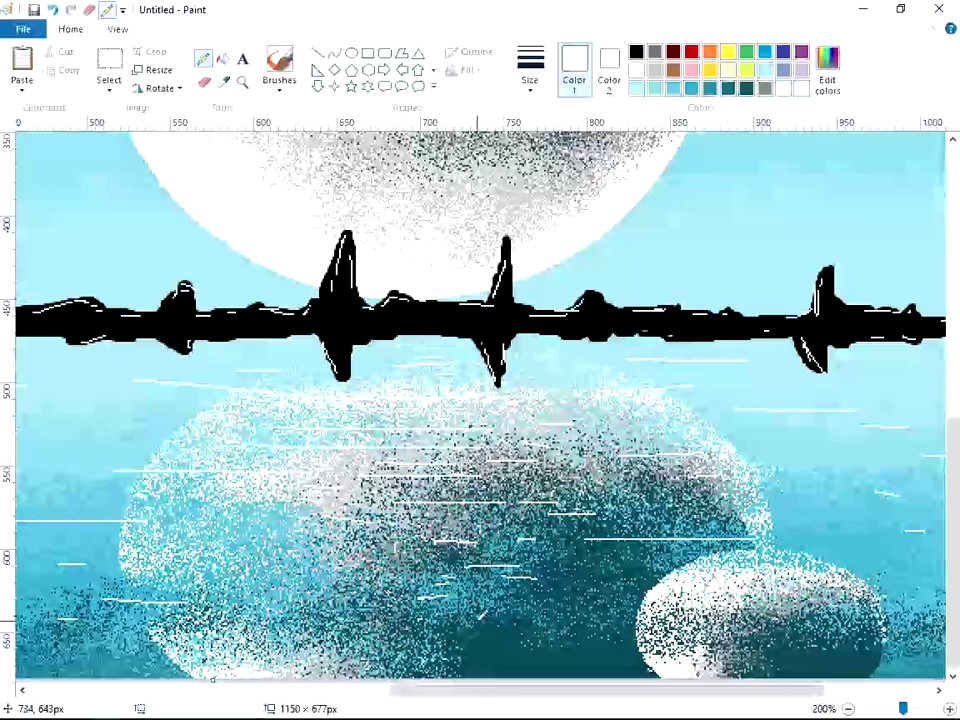
left_click(873, 709)
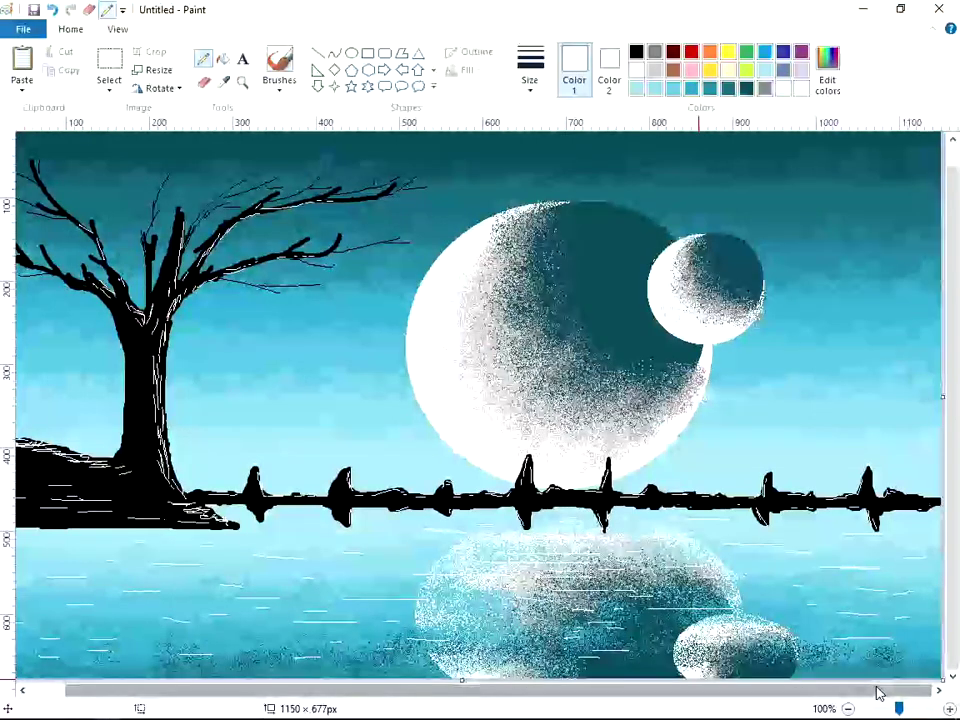
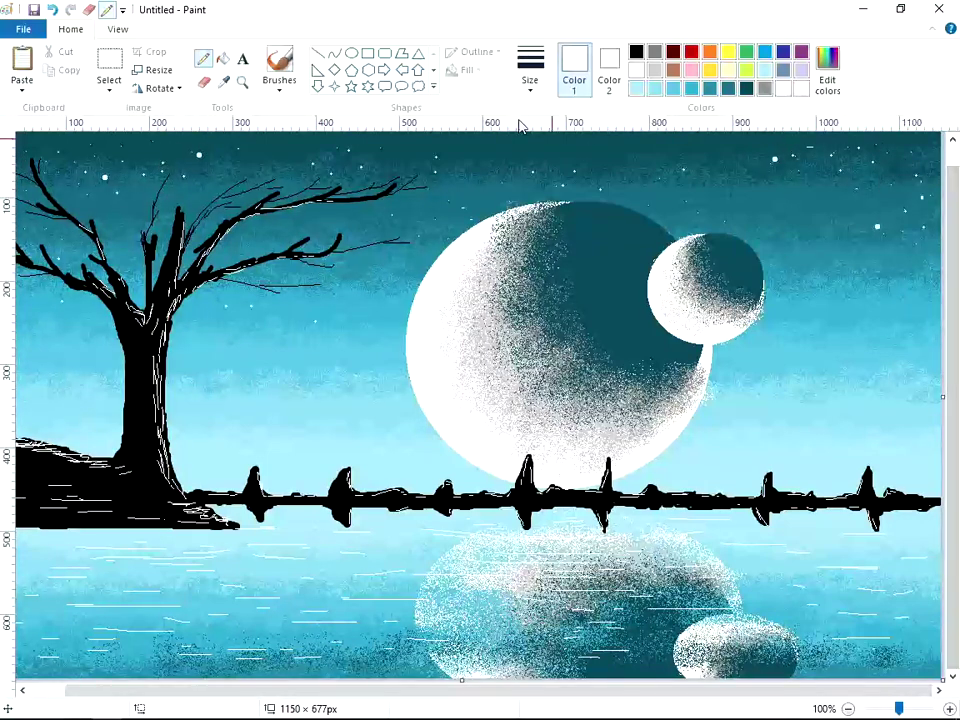
- At 300% zoom, draw thin white cross-shaped rays through the two large stars above the tree using the Line shape
left_click(917, 708)
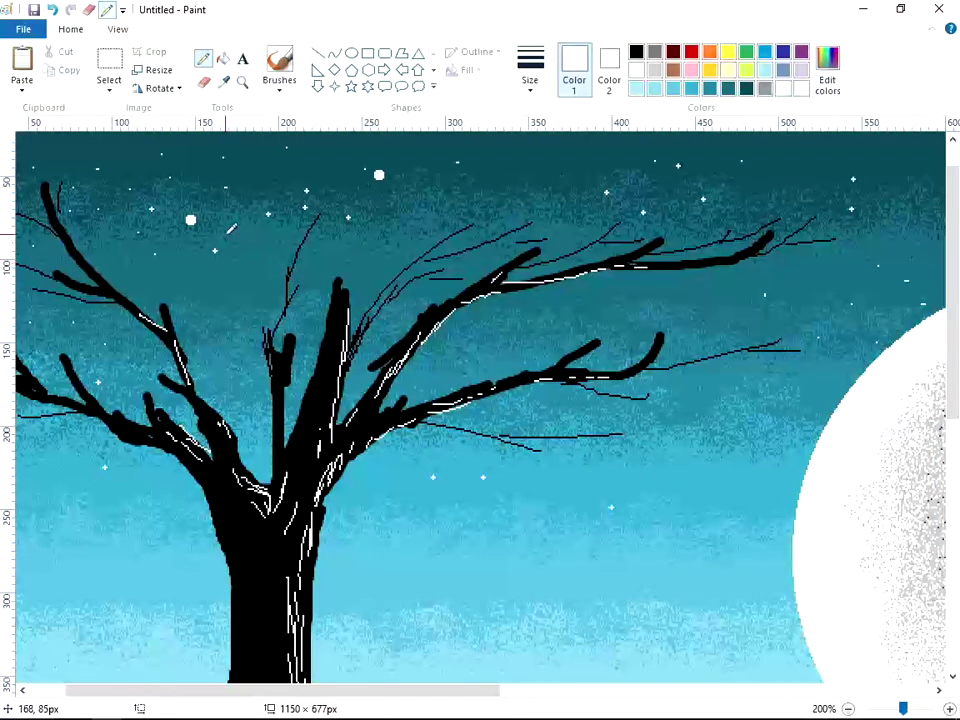
scroll(768, 424, "up", 1)
left_click(318, 52)
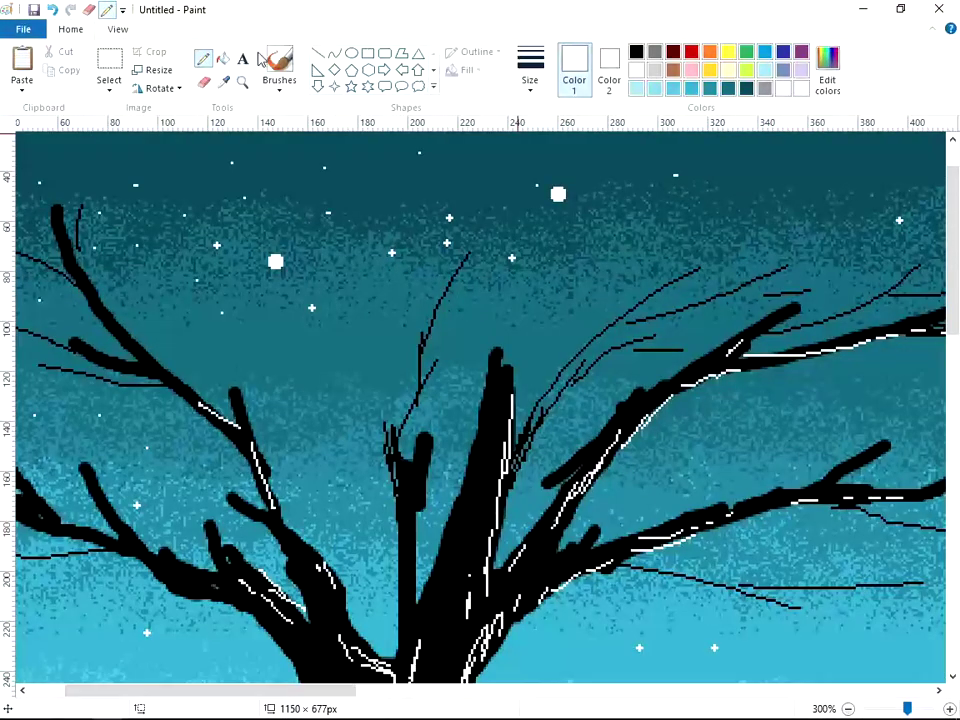
left_click(530, 80)
left_click(545, 157)
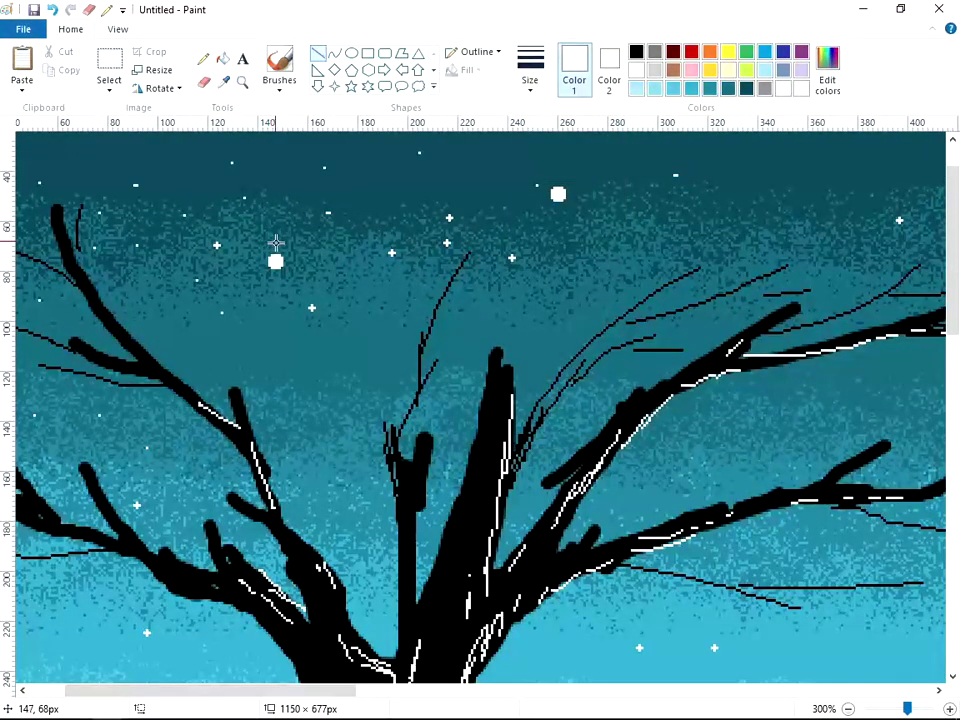
mouse_move(274, 243)
left_mouse_down()
mouse_move(274, 291)
mouse_move(297, 262)
left_mouse_up()
mouse_move(557, 176)
left_mouse_down()
mouse_move(557, 215)
mouse_move(574, 193)
left_mouse_up()
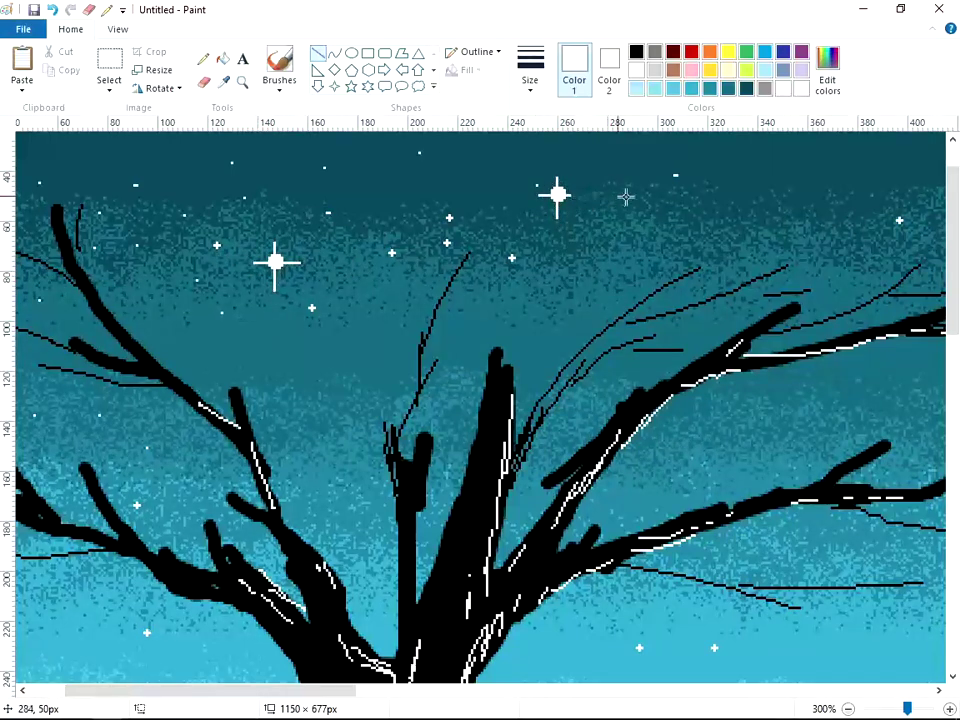
- Draw thin white cross-shaped rays through the two large stars in the sky beyond the small moon, using the Line shape
left_click_drag(326, 690, 900, 690)
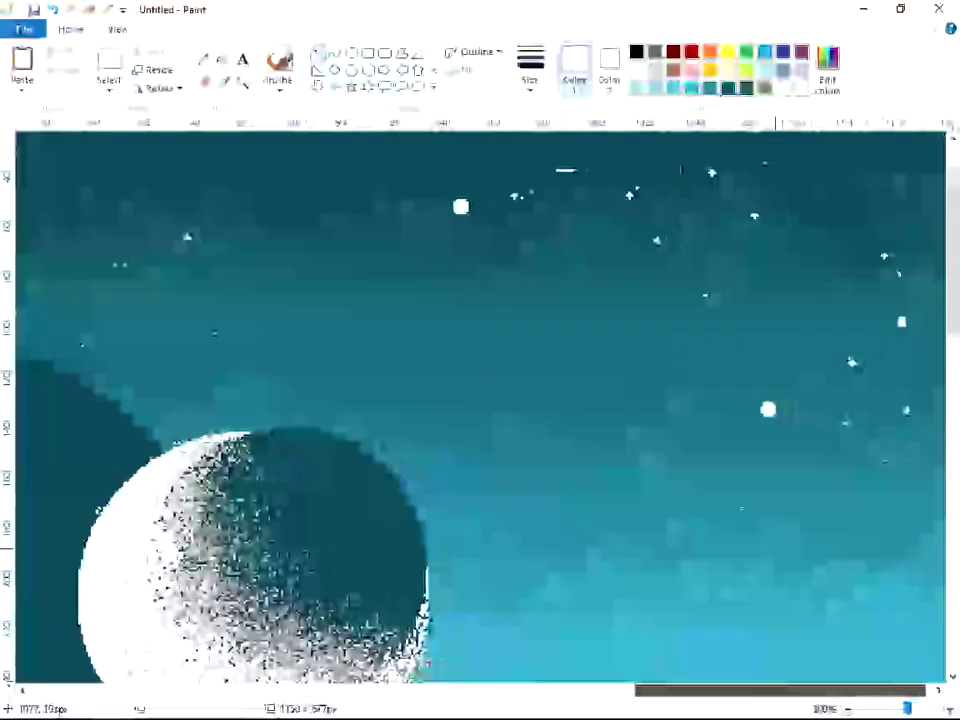
mouse_move(460, 182)
left_mouse_down()
mouse_move(462, 241)
mouse_move(484, 207)
left_mouse_up()
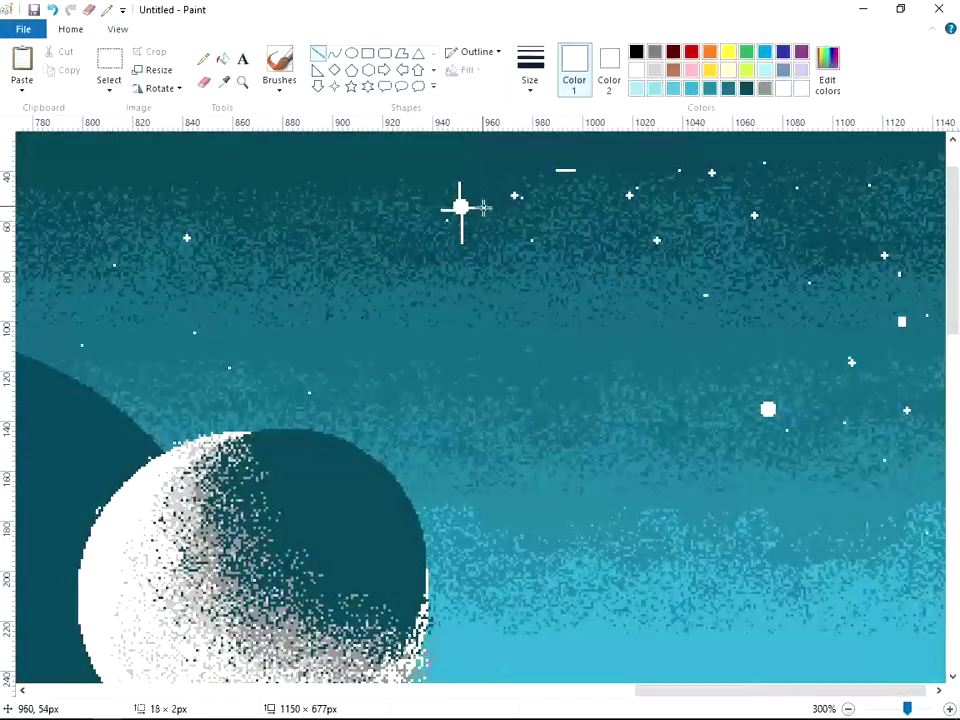
mouse_move(767, 377)
left_mouse_down()
mouse_move(767, 431)
mouse_move(792, 409)
left_mouse_up()
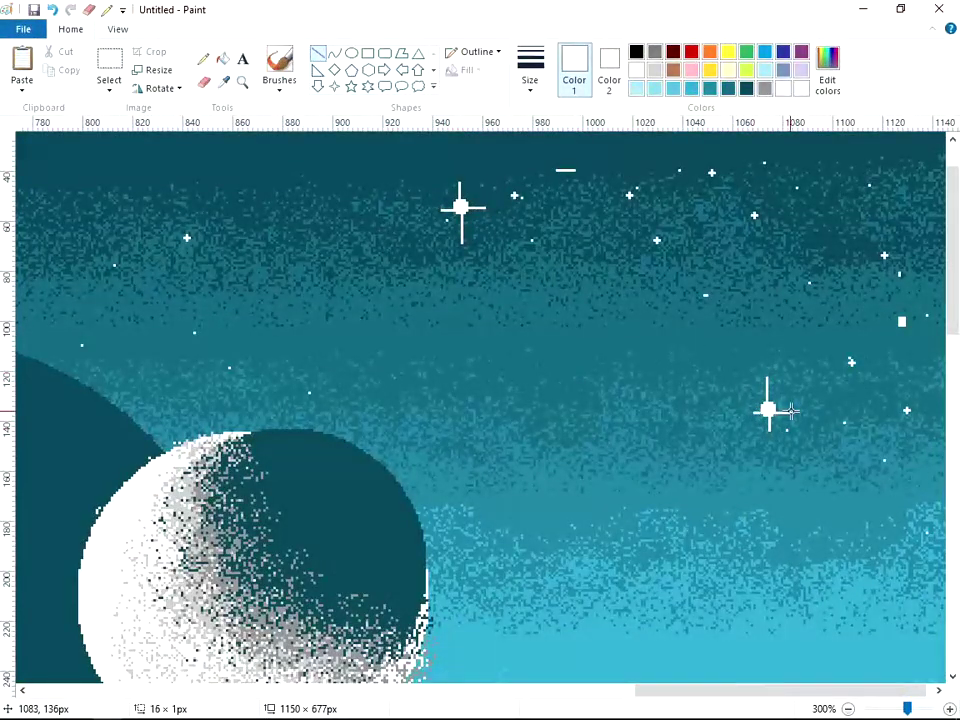
- Scatter tiny white pencil dots as extra stars across the sky and around the large stars above the tree
left_click(204, 59)
left_click(700, 429)
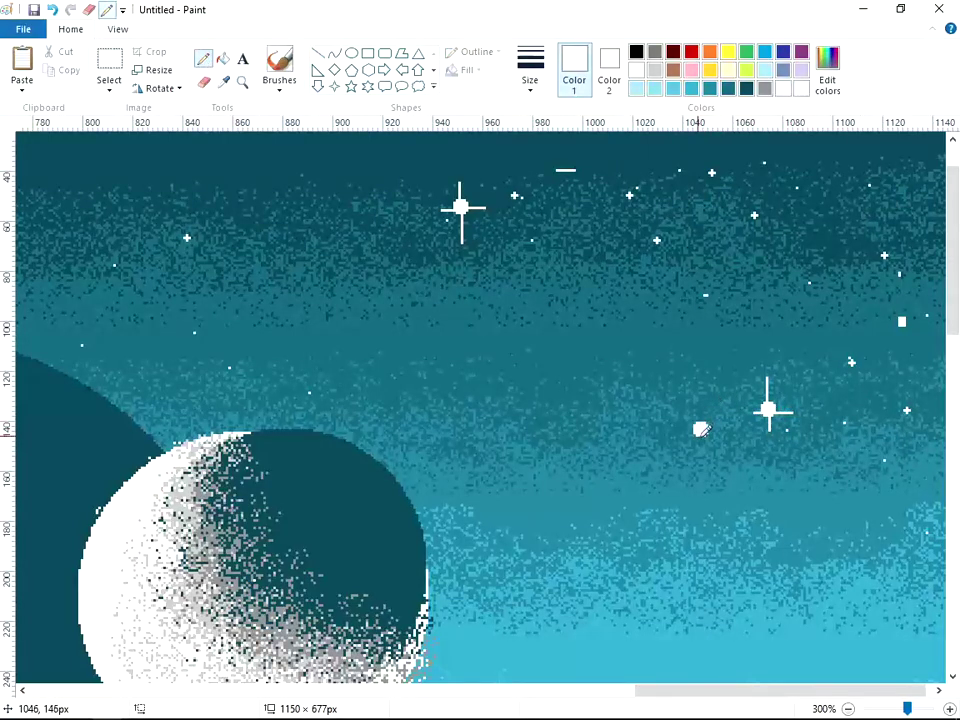
left_click(52, 10)
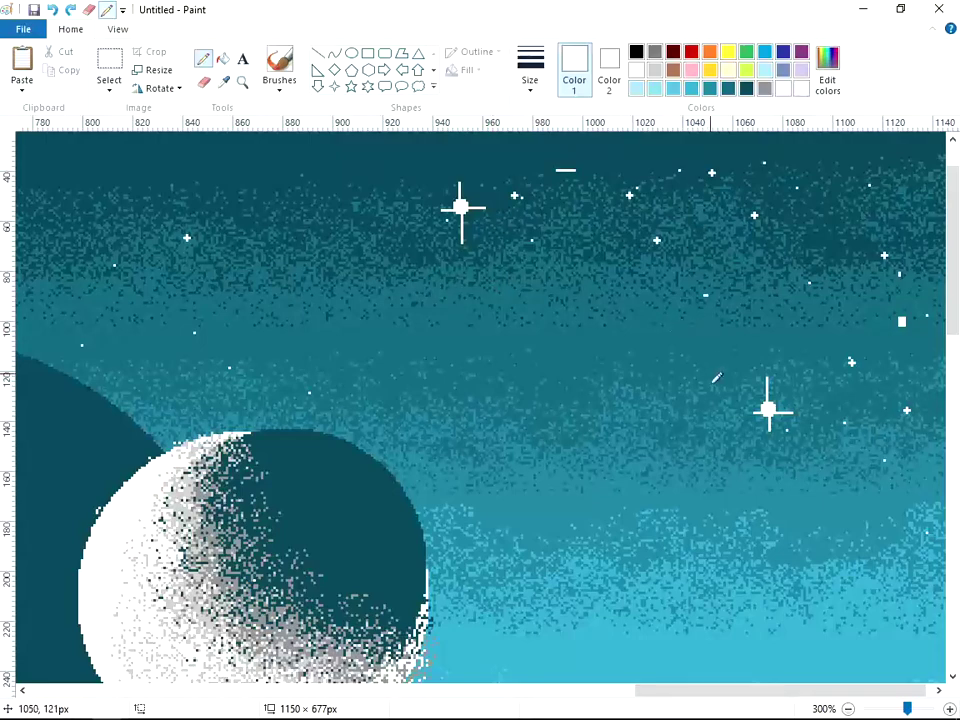
left_click(704, 420)
left_click_drag(658, 699, 213, 699)
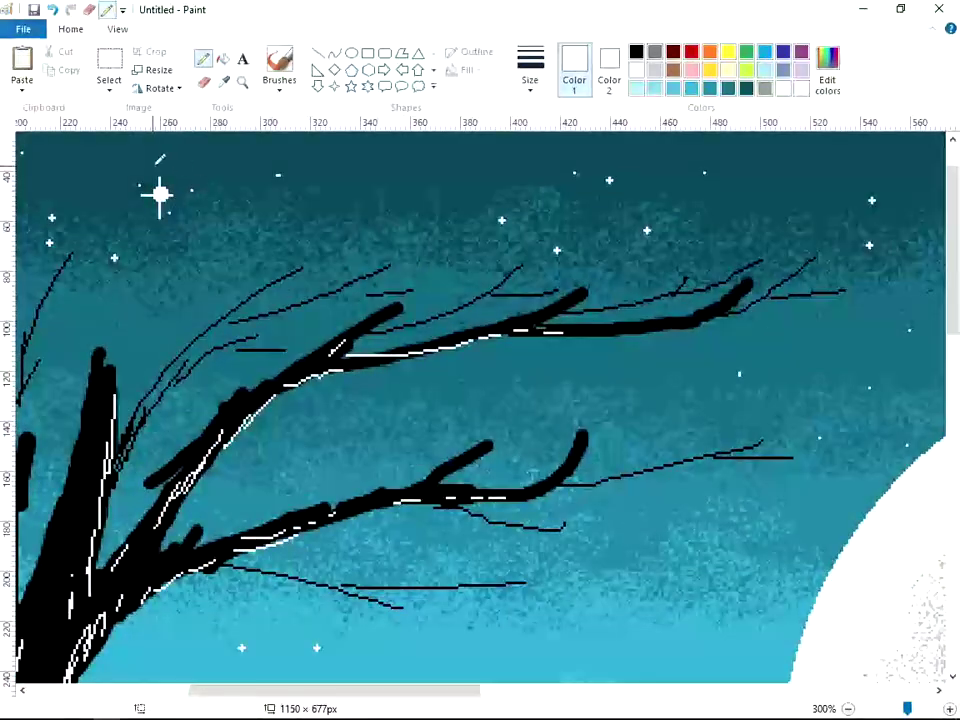
left_click_drag(351, 690, 189, 690)
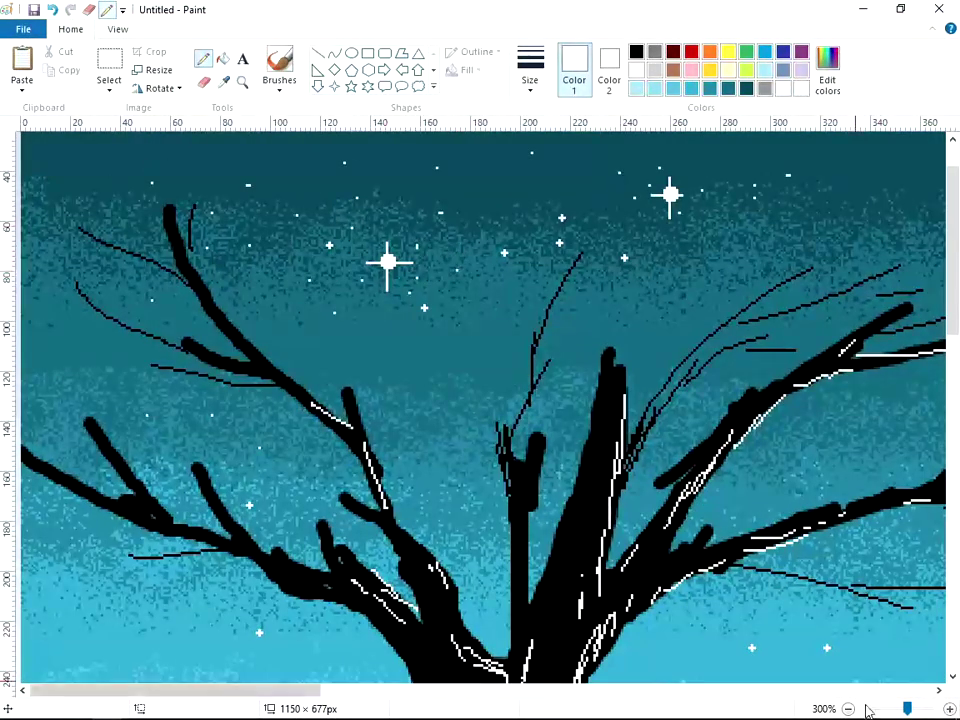
scroll(652, 534, "down", 2)
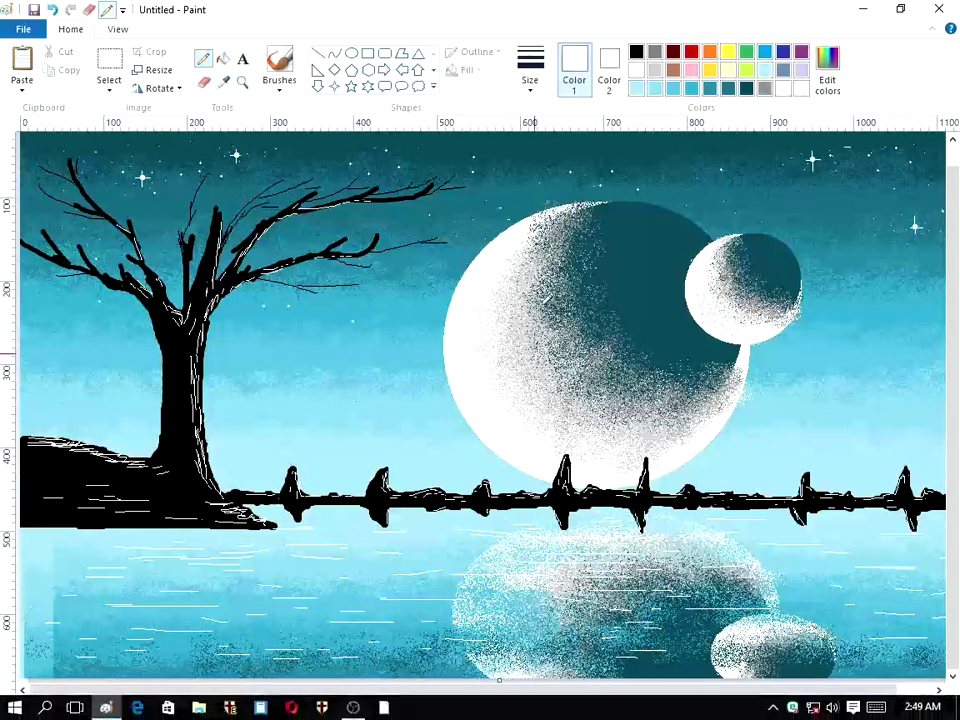
- Uncover the desktop wallpaper to compare the painting with its reference moon scene, and maximize the painting window again
mouse_move(616, 6)
left_mouse_down()
mouse_move(459, 580)
mouse_move(463, 618)
mouse_move(491, 141)
left_mouse_up()
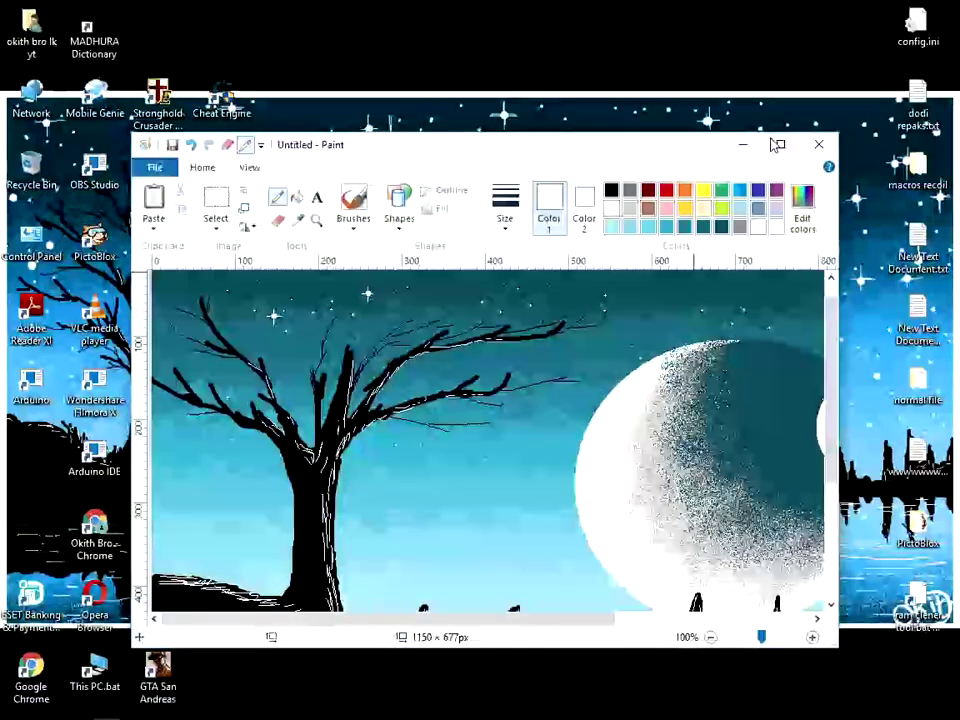
left_click(780, 146)
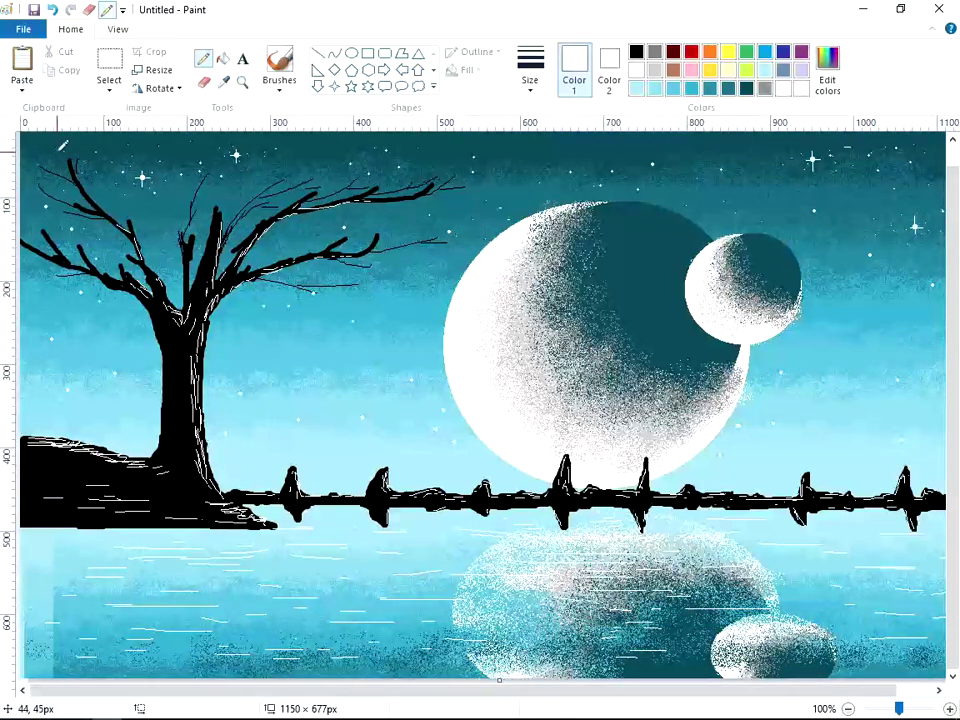
mouse_move(600, 8)
left_mouse_down()
mouse_move(653, 54)
mouse_move(619, 225)
mouse_move(688, 193)
mouse_move(790, 502)
mouse_move(735, 692)
left_mouse_up()
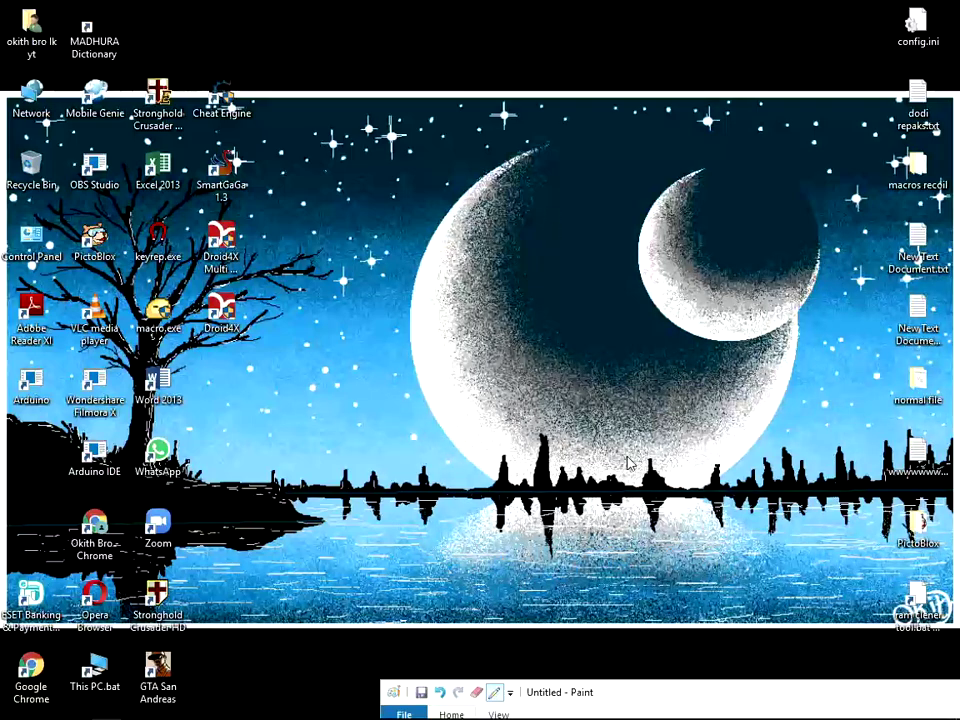
mouse_move(650, 703)
left_mouse_down()
mouse_move(476, 60)
mouse_move(480, 3)
mouse_move(815, 516)
mouse_move(668, 463)
mouse_move(481, 131)
left_mouse_up()
double_click(481, 131)
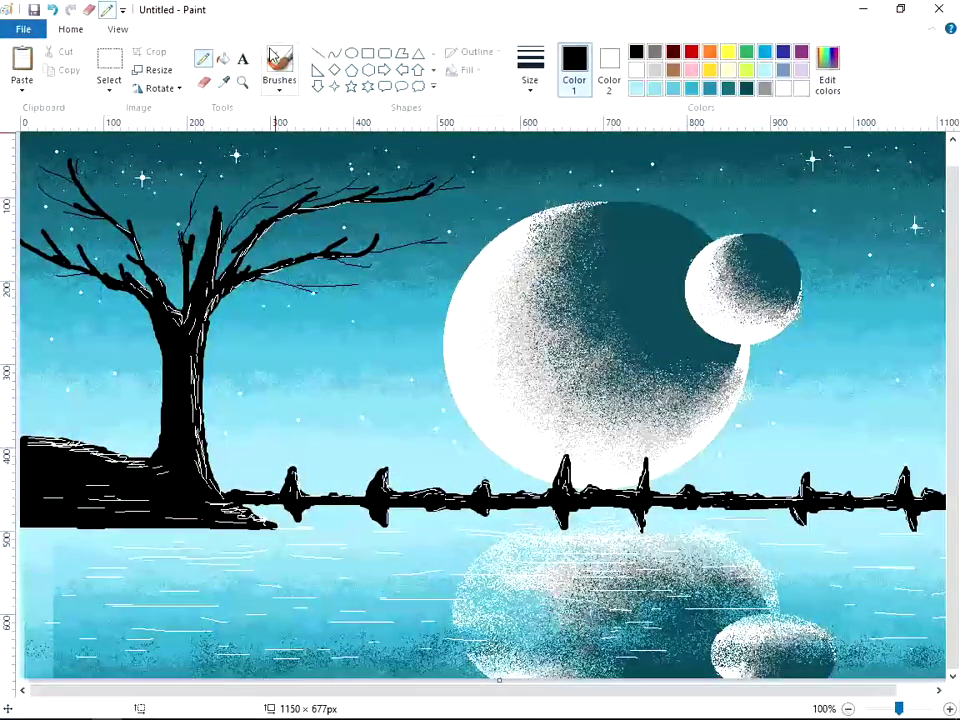
- Brush black outlines on the water for the bank's curved reflection and the tree trunk's reflection down to the canvas's lower edge
left_click(279, 68)
mouse_move(262, 524)
left_mouse_down()
mouse_move(241, 548)
mouse_move(255, 542)
mouse_move(48, 569)
mouse_move(93, 566)
mouse_move(151, 645)
left_mouse_up()
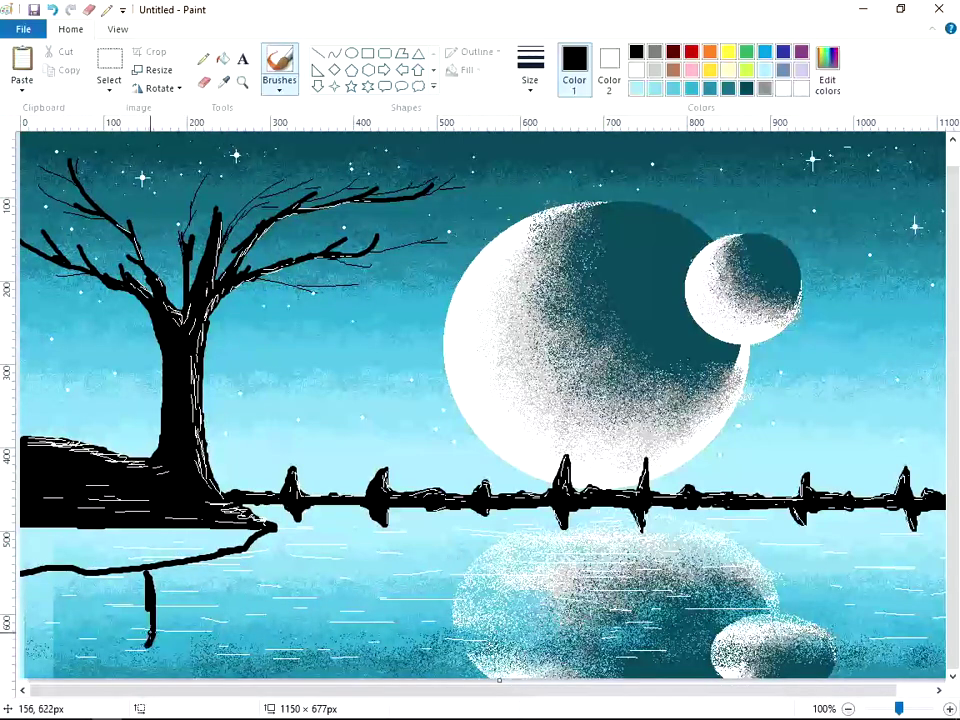
left_click_drag(202, 565, 214, 643)
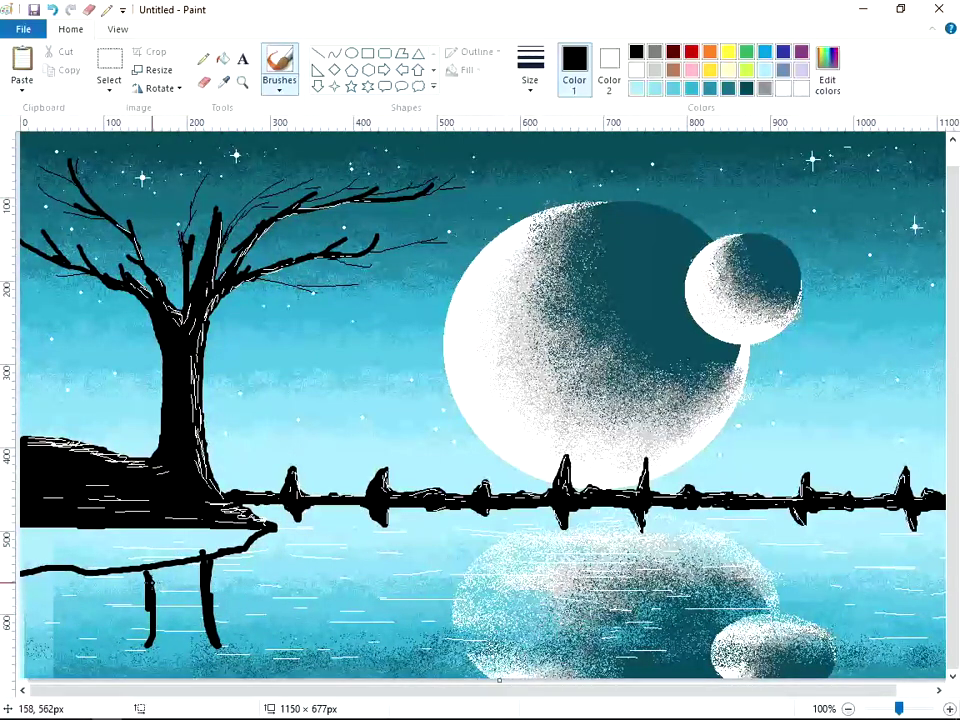
left_click_drag(152, 628, 141, 676)
left_click_drag(214, 642, 225, 677)
mouse_move(143, 577)
left_mouse_down()
mouse_move(154, 636)
mouse_move(174, 575)
mouse_move(154, 574)
mouse_move(183, 577)
mouse_move(160, 581)
mouse_move(163, 591)
mouse_move(175, 584)
mouse_move(157, 642)
mouse_move(190, 656)
mouse_move(184, 669)
mouse_move(184, 589)
mouse_move(185, 630)
left_mouse_up()
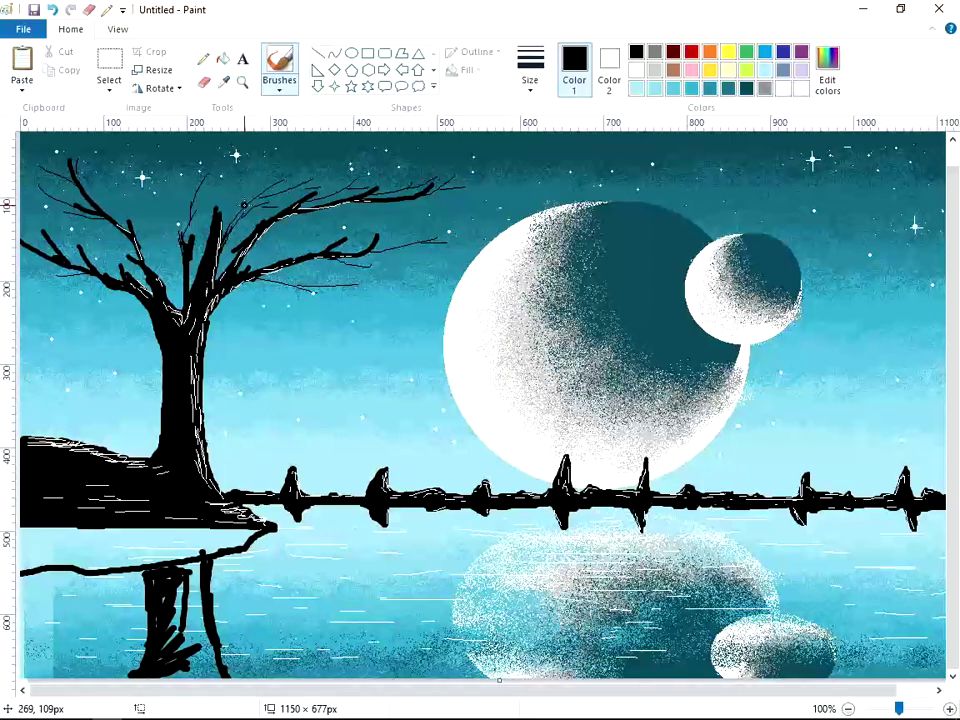
- Enlarge the black brush and fill the outlined reflections of the bank and the tree trunk solidly
key("ctrl+KP_Add")
key("ctrl+KP_Add")
key("ctrl+KP_Add")
key("ctrl+KP_Add")
key("ctrl+KP_Add")
key("ctrl+KP_Add")
key("ctrl+KP_Add")
key("ctrl+KP_Add")
key("ctrl+KP_Add")
key("ctrl+KP_Add")
key("ctrl+KP_Add")
key("ctrl+KP_Add")
key("ctrl+KP_Add")
key("ctrl+KP_Add")
key("ctrl+KP_Add")
mouse_move(148, 555)
left_mouse_down()
mouse_move(179, 658)
mouse_move(185, 585)
mouse_move(186, 632)
mouse_move(207, 664)
mouse_move(193, 545)
mouse_move(235, 530)
mouse_move(162, 546)
mouse_move(166, 534)
mouse_move(162, 556)
mouse_move(92, 561)
mouse_move(62, 542)
mouse_move(33, 540)
mouse_move(208, 528)
left_mouse_up()
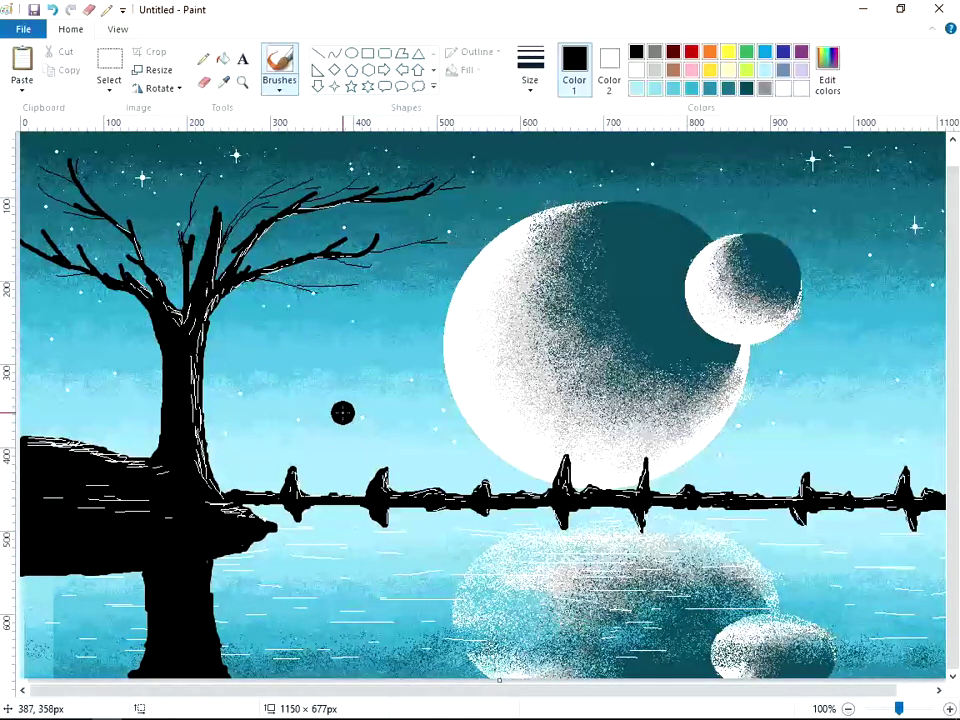
- Pencil white highlights at the thinnest size on the bank and trunk reflections, plus short ripple lines just below the treeline
left_click(636, 69)
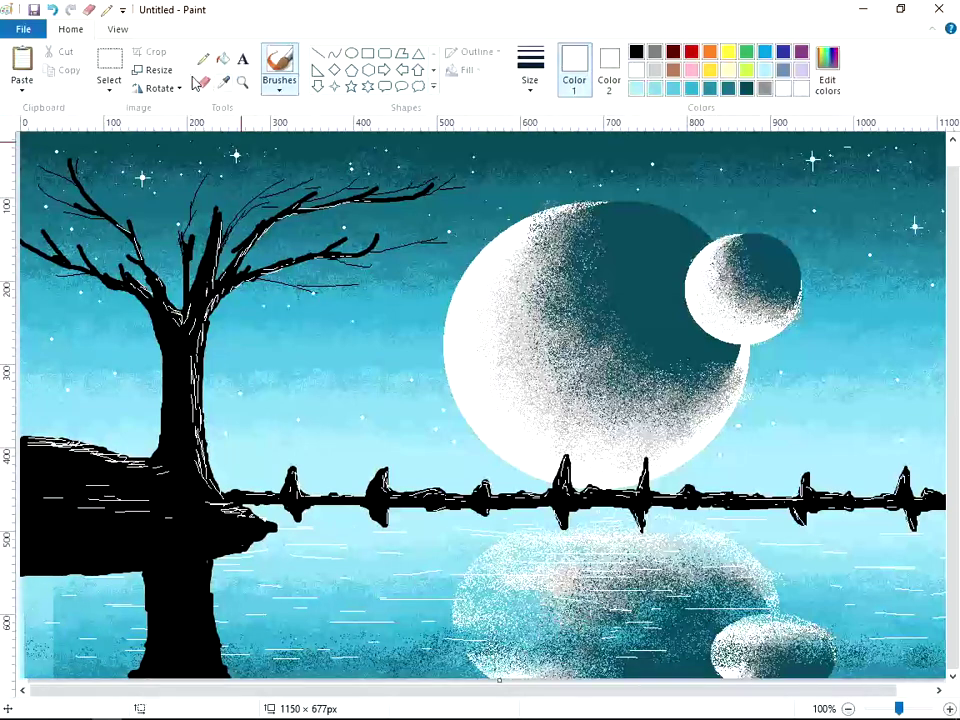
left_click(203, 58)
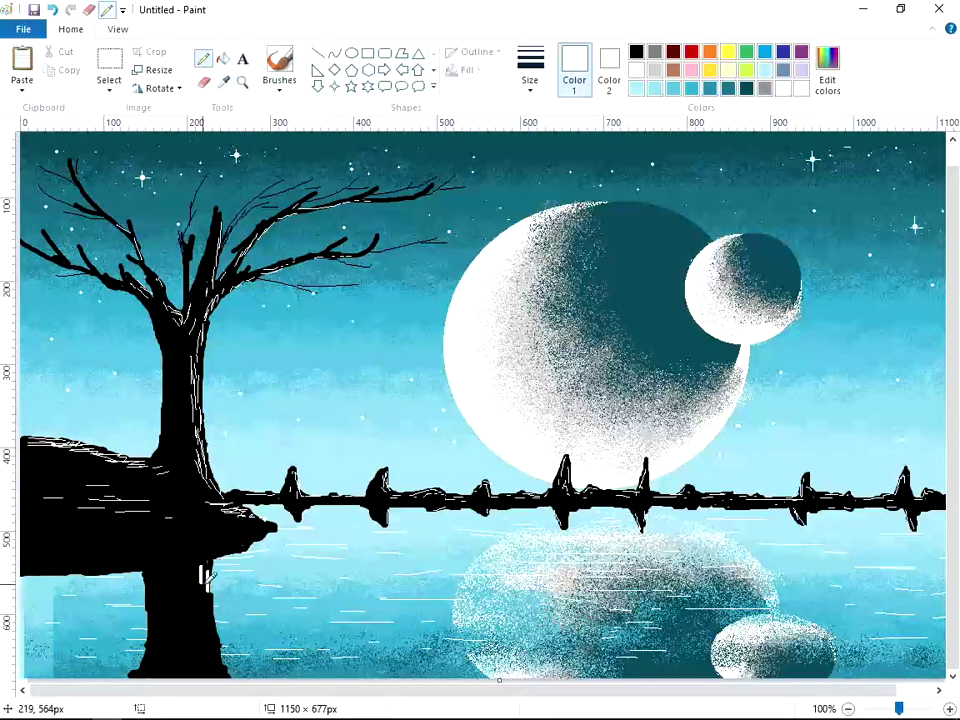
left_click(53, 10)
left_click(53, 10)
left_click(530, 80)
left_click(528, 118)
mouse_move(195, 593)
left_mouse_down()
mouse_move(198, 574)
mouse_move(220, 656)
left_mouse_up()
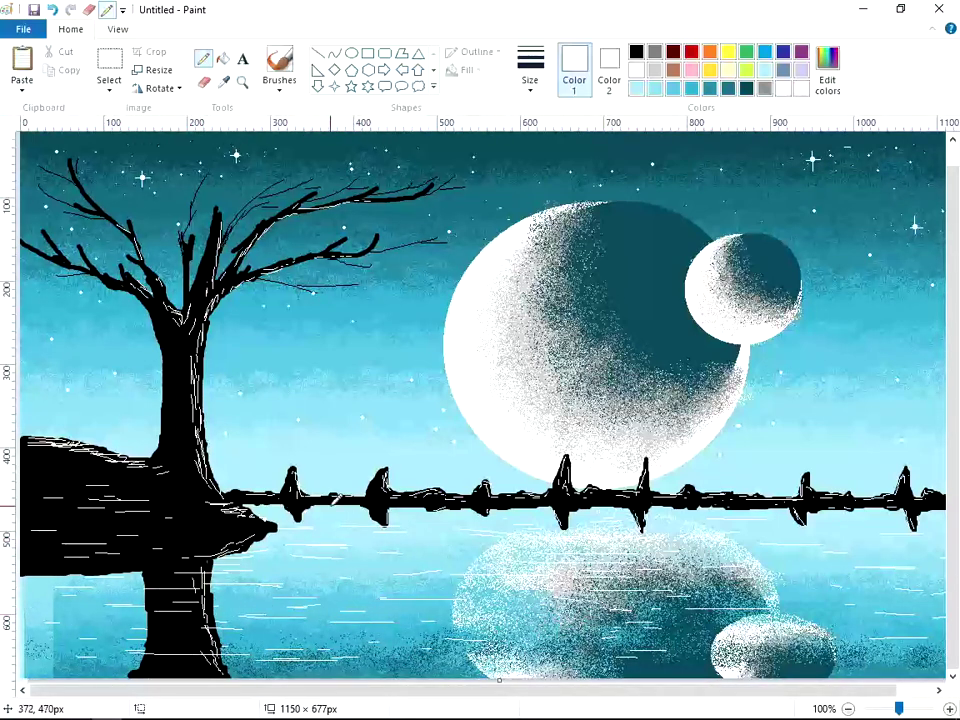
left_click_drag(387, 514, 429, 514)
left_click_drag(514, 518, 585, 517)
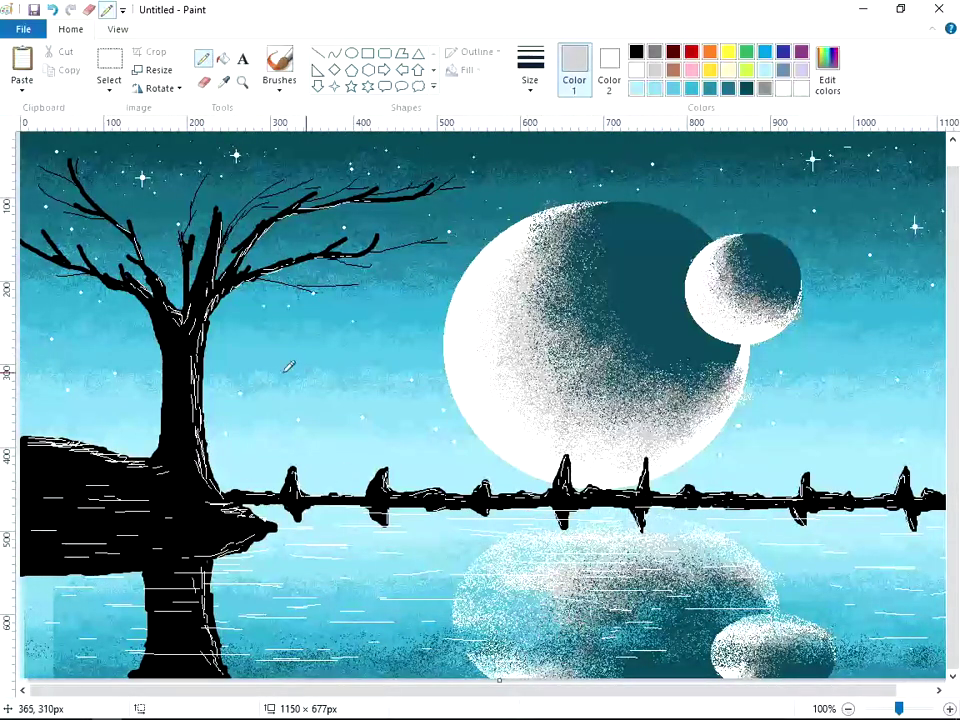
- Draw thin dark gray horizontal waterlines across the bank and along the treeline to the canvas's right edge with the Line shape
left_click(654, 52)
left_click(318, 54)
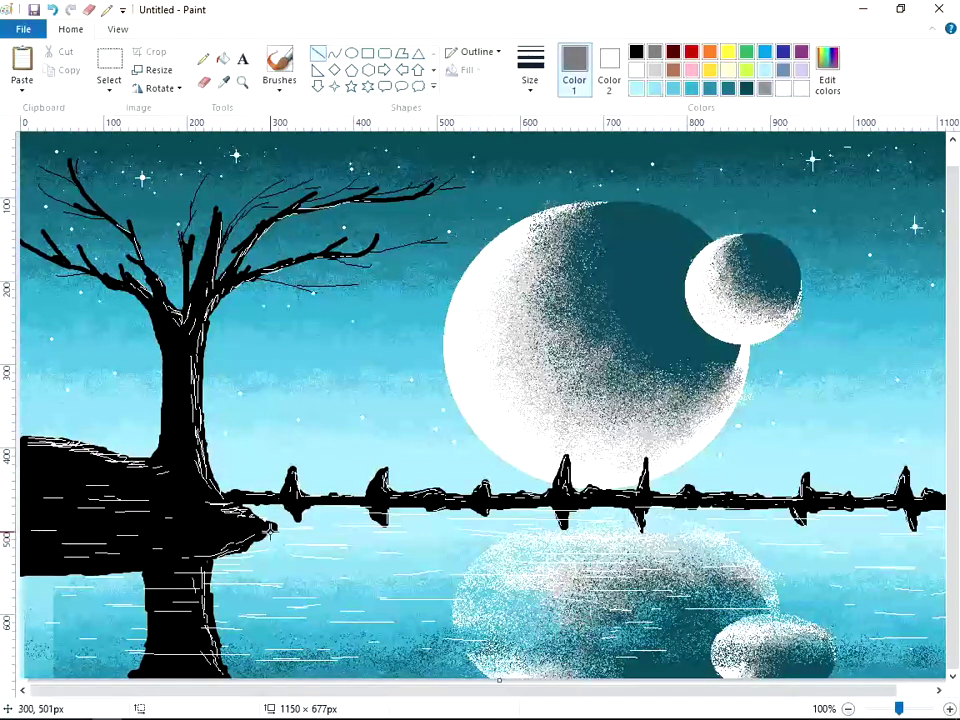
left_click_drag(272, 519, 20, 525)
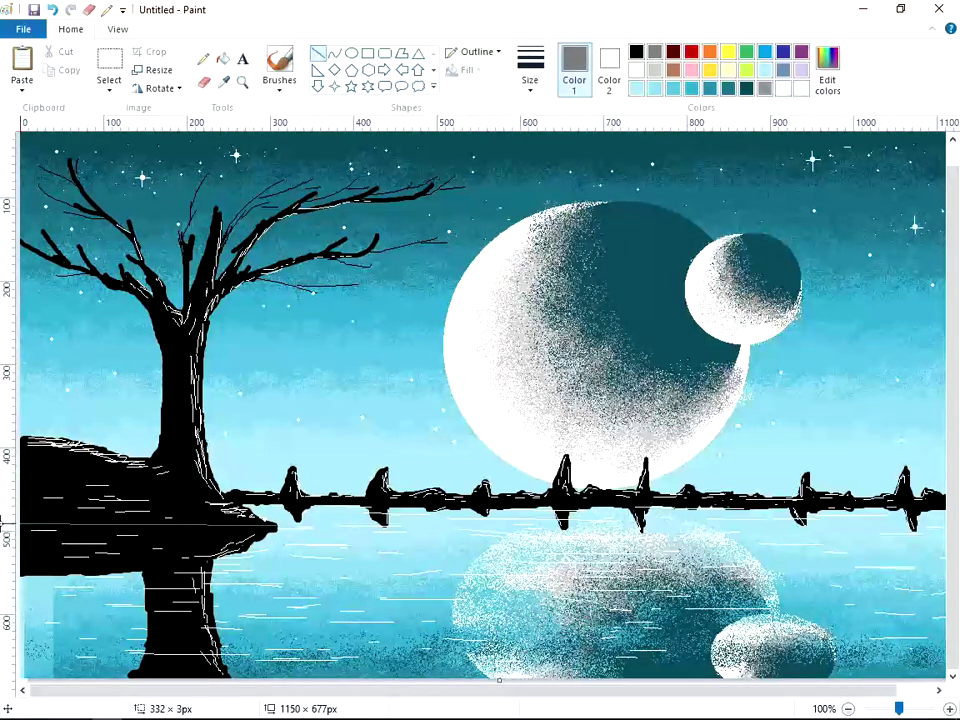
left_click_drag(228, 509, 955, 502)
left_click_drag(585, 691, 621, 691)
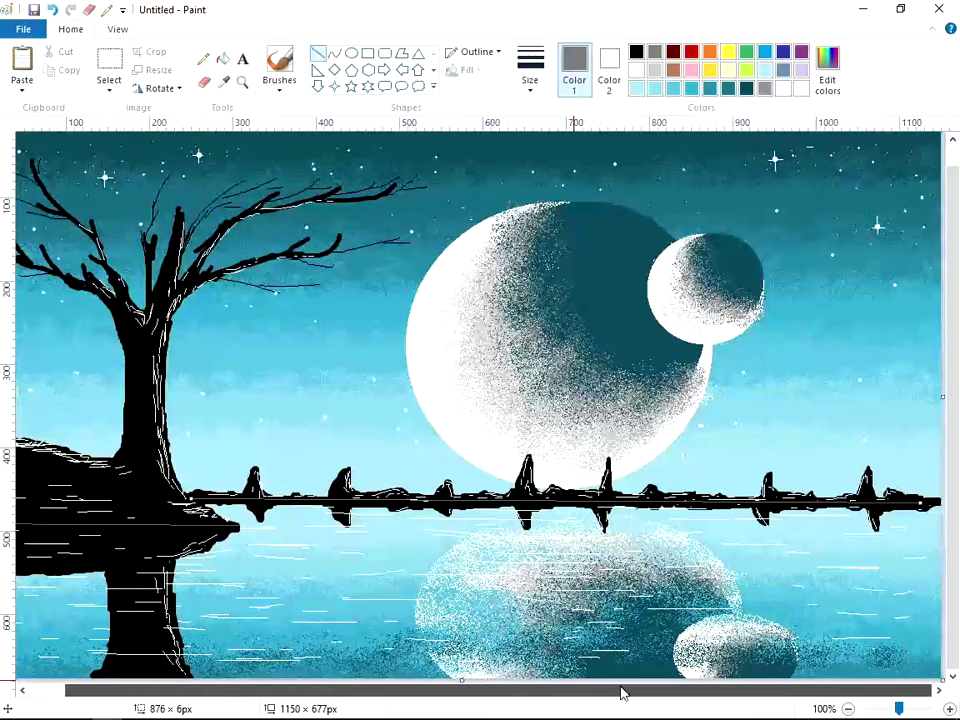
left_click_drag(918, 503, 949, 501)
left_click(810, 461)
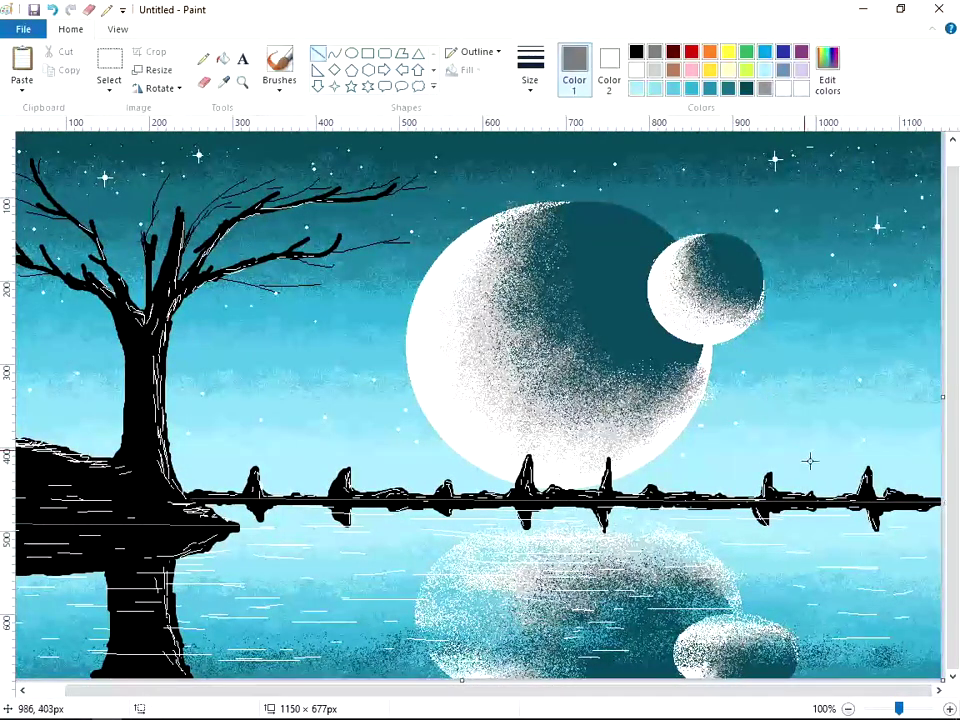
- Compare the finished painting with the moon scene on the desktop wallpaper by moving the painting window aside and maximizing it again
mouse_move(435, 8)
left_mouse_down()
mouse_move(444, 639)
mouse_move(500, 622)
mouse_move(716, 206)
left_mouse_up()
left_click(810, 204)
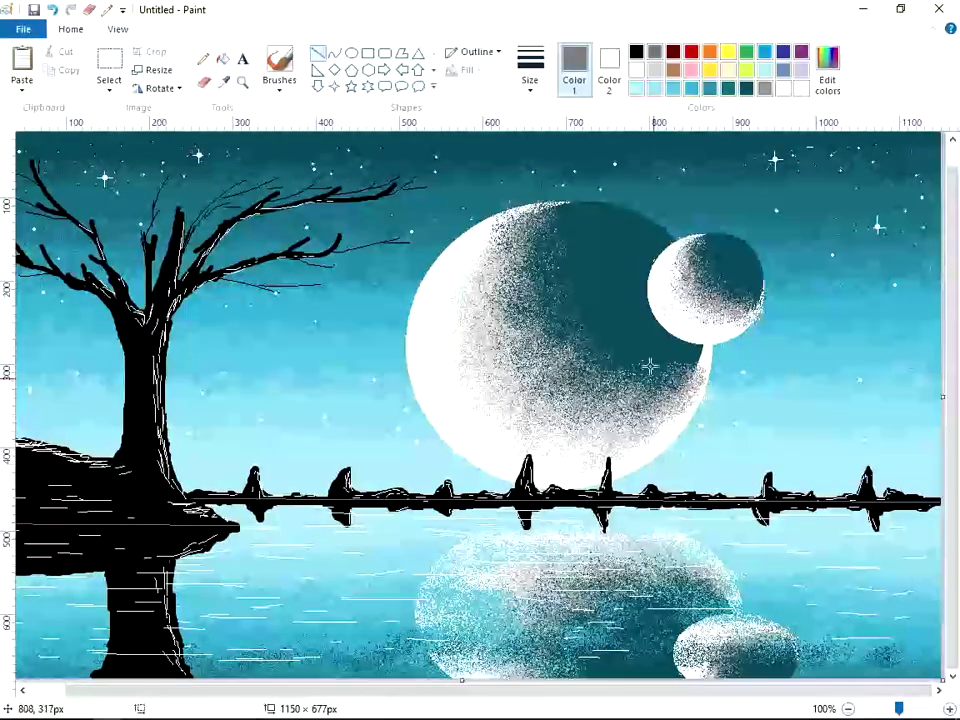
mouse_move(660, 8)
left_mouse_down()
mouse_move(664, 75)
mouse_move(504, 113)
left_mouse_up()
left_click(758, 115)
mouse_move(590, 20)
left_mouse_down()
mouse_move(564, 60)
mouse_move(536, 311)
mouse_move(529, 181)
left_mouse_up()
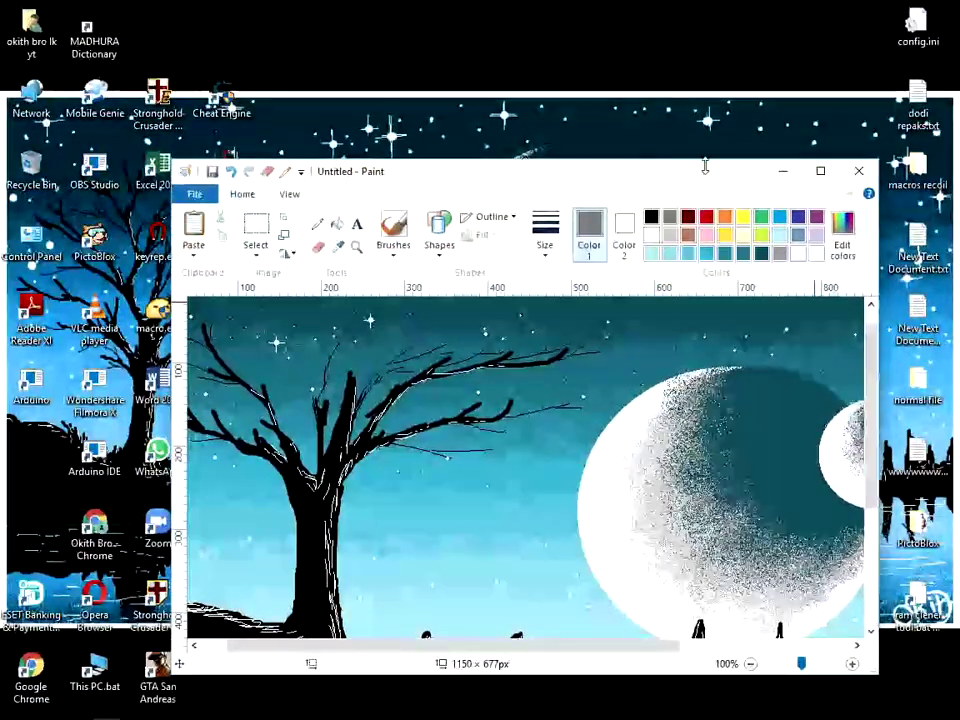
mouse_move(699, 178)
left_mouse_down()
mouse_move(631, 338)
mouse_move(670, 178)
left_mouse_up()
left_click(791, 176)
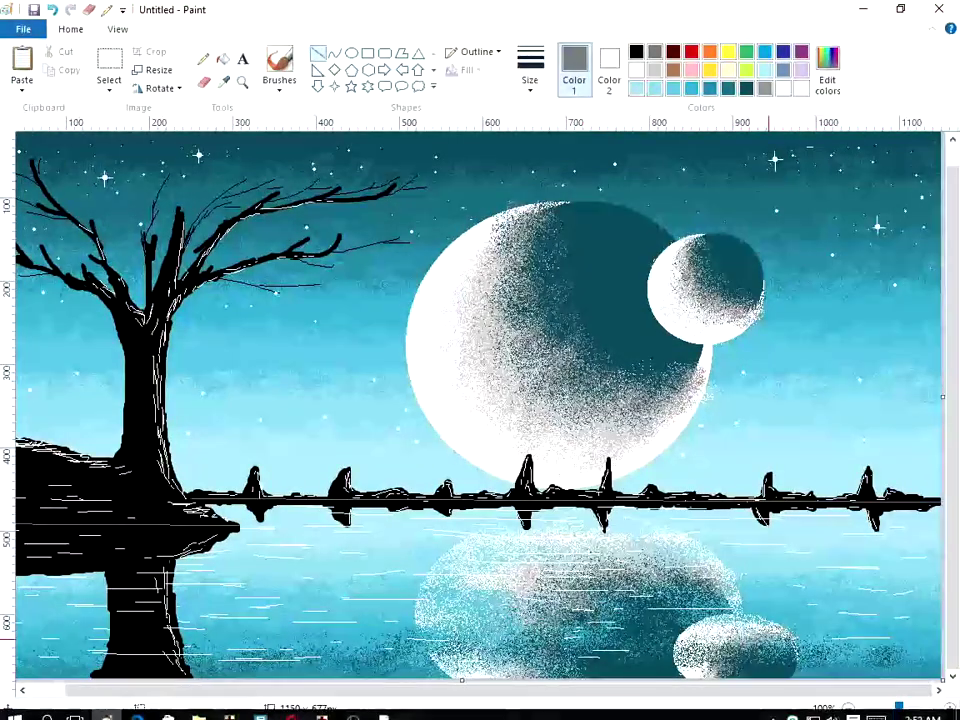
mouse_move(640, 9)
left_mouse_down()
mouse_move(593, 203)
mouse_move(591, 302)
mouse_move(557, 556)
mouse_move(587, 422)
left_mouse_up()
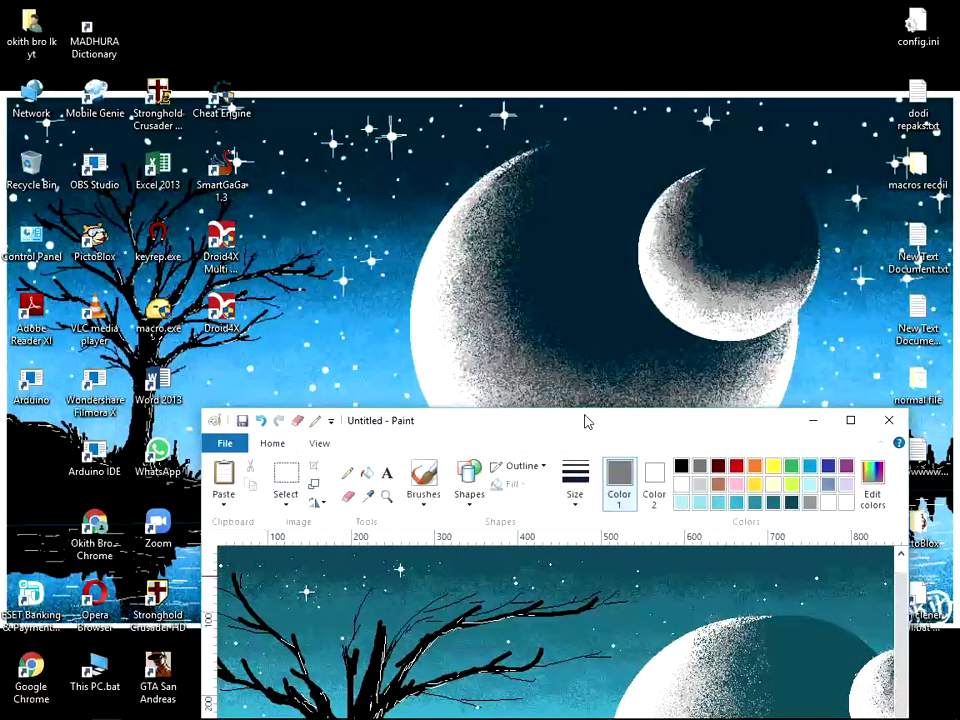
mouse_move(587, 422)
left_mouse_down()
mouse_move(555, 579)
mouse_move(563, 172)
left_mouse_up()
left_click_drag(783, 163, 783, 158)
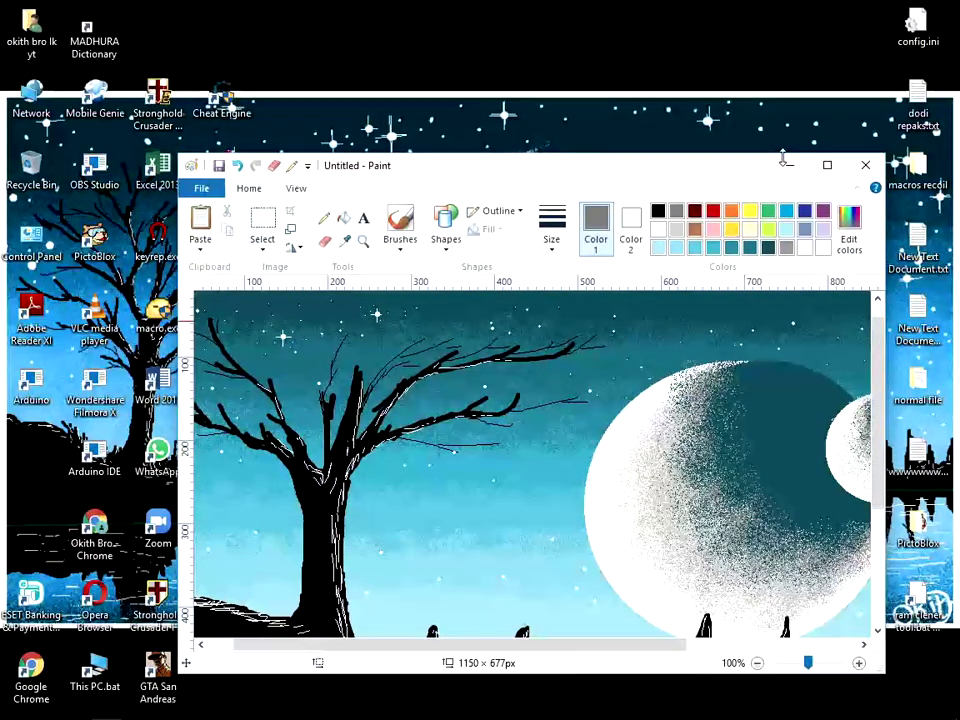
mouse_move(712, 172)
left_mouse_down()
mouse_move(866, 171)
mouse_move(926, 425)
mouse_move(946, 695)
mouse_move(711, 152)
left_mouse_up()
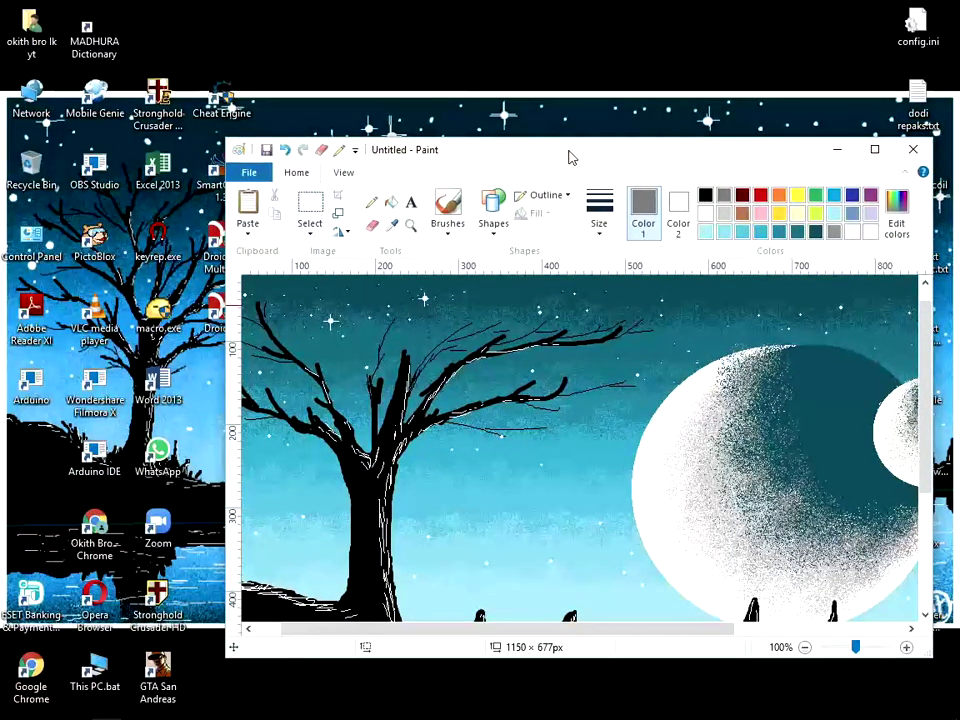
mouse_move(568, 157)
left_mouse_down()
mouse_move(654, 163)
mouse_move(715, 184)
left_mouse_up()
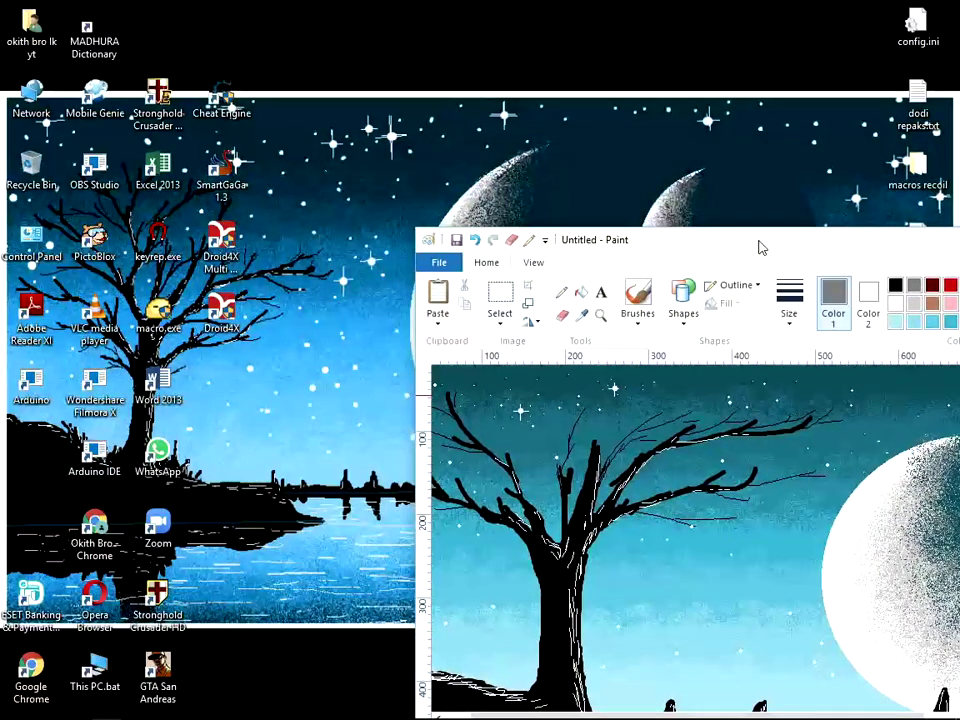
mouse_move(760, 248)
left_mouse_down()
mouse_move(793, 274)
mouse_move(497, 155)
left_mouse_up()
left_click(800, 148)
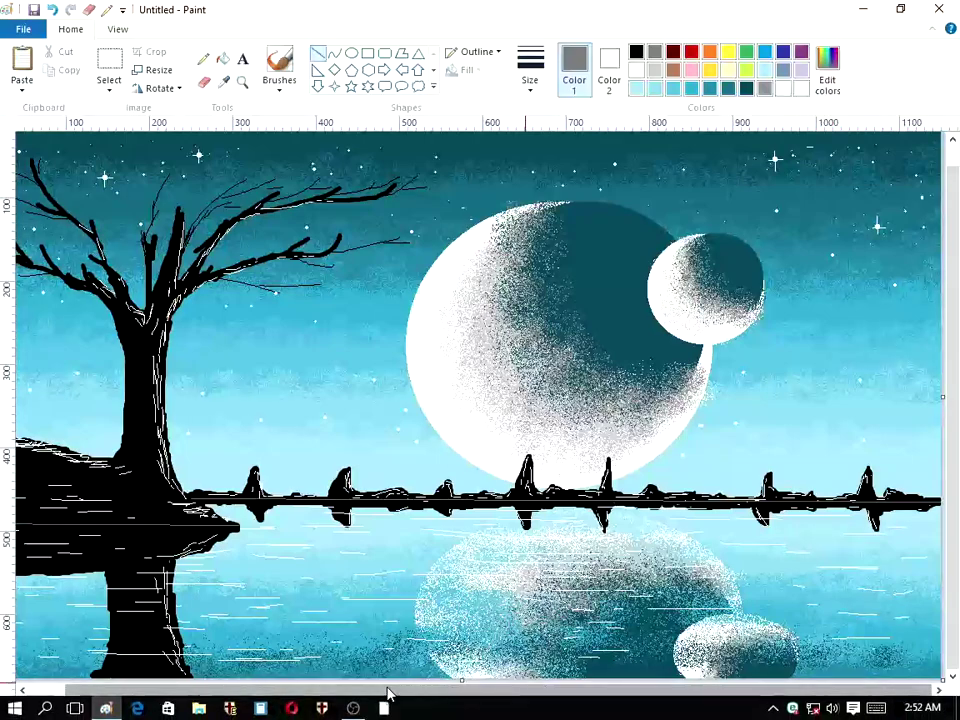
left_click(620, 716)
left_click(884, 148)
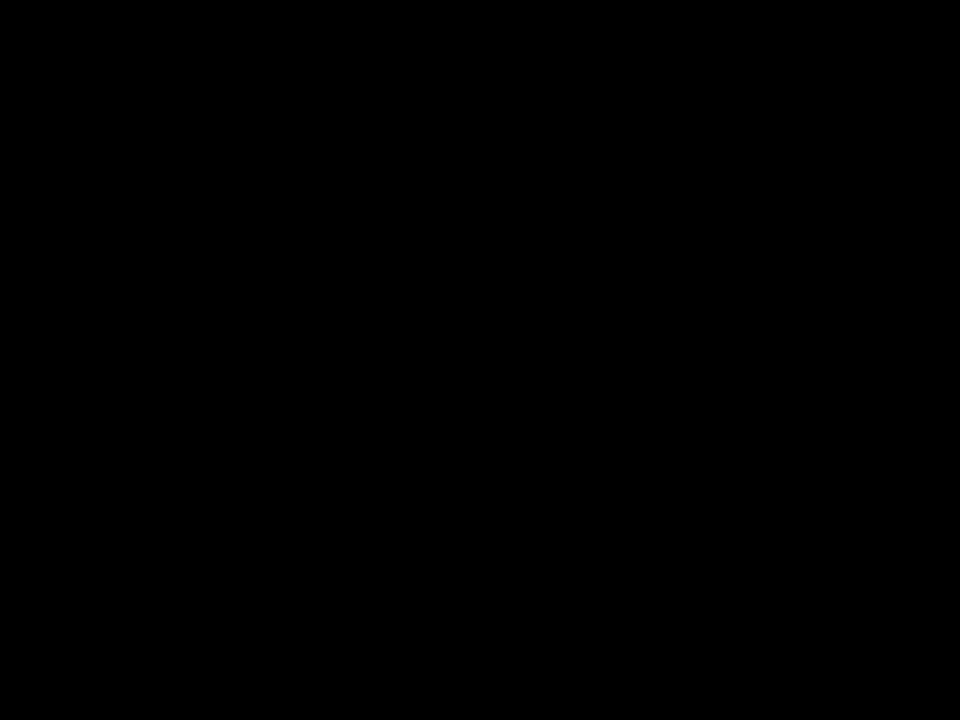